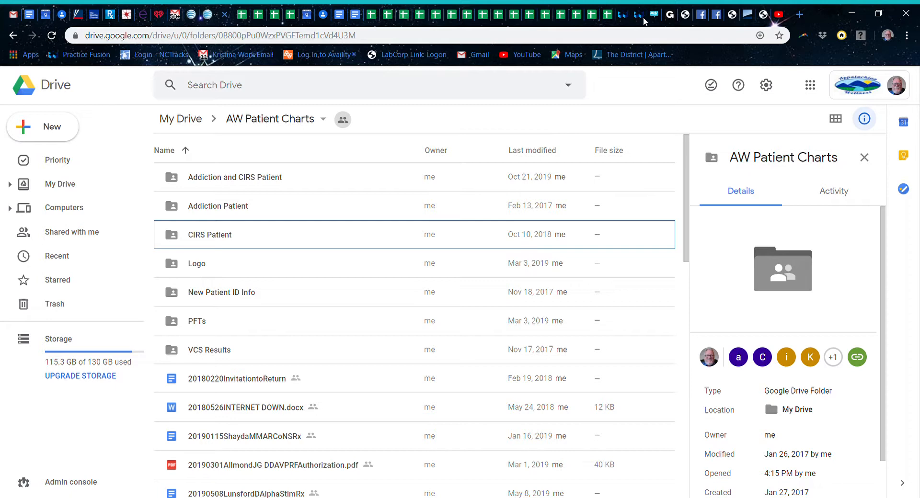
Switch to the Appalachian Wellness website and open the "Tell us About Yourself!" new patient form
{"action": "left_click", "coordinate": [731, 16]}
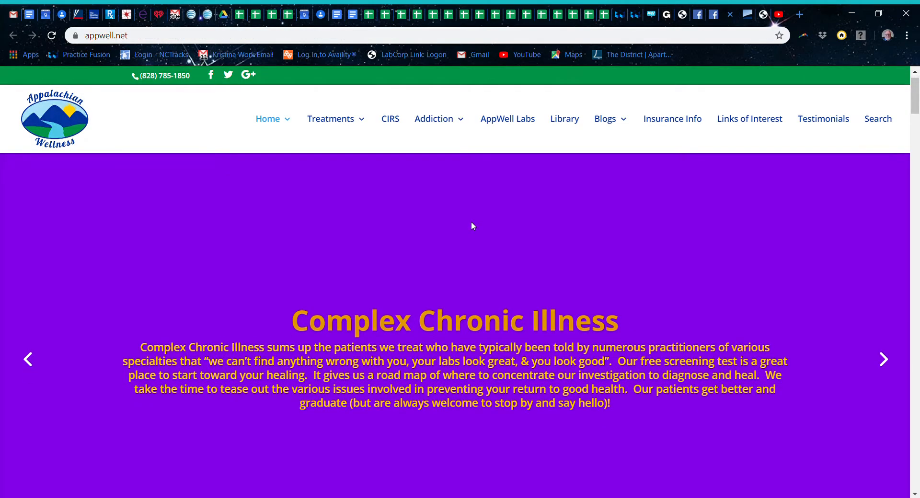
{"action": "scroll", "coordinate": [472, 225], "scroll_direction": "down", "scroll_amount": 10}
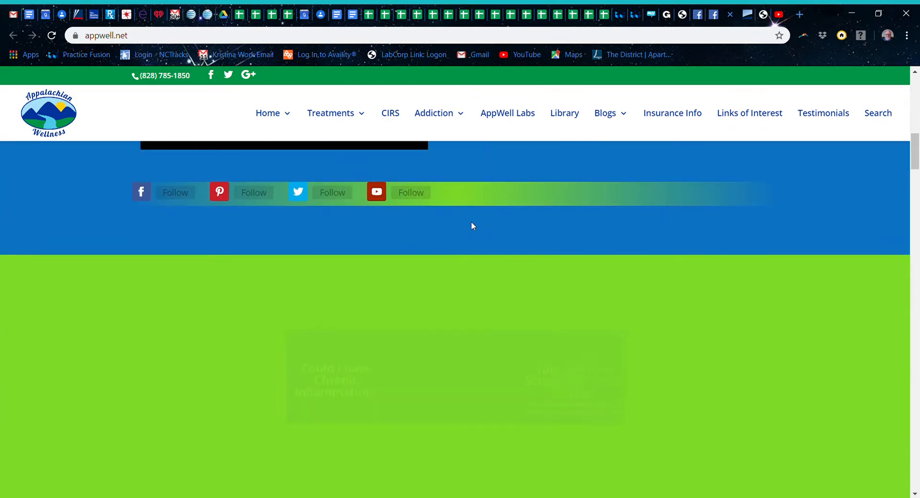
{"action": "scroll", "coordinate": [472, 225], "scroll_direction": "down", "scroll_amount": 10}
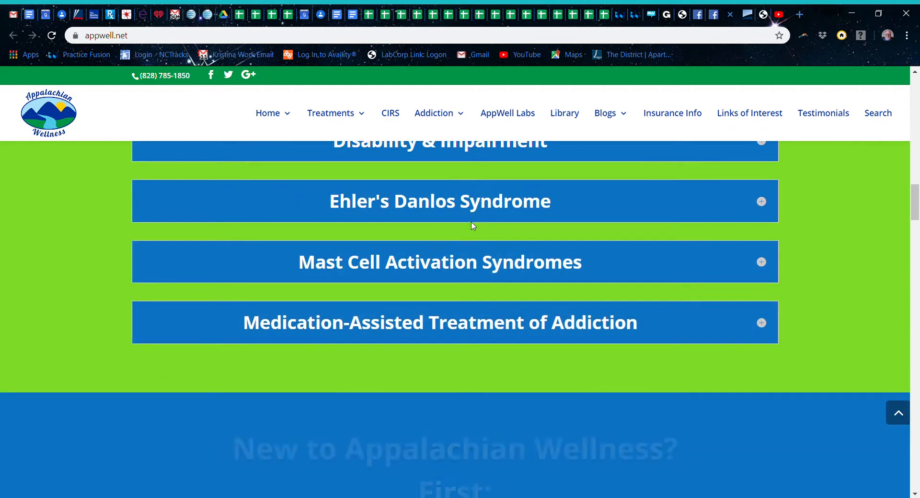
{"action": "scroll", "coordinate": [473, 225], "scroll_direction": "down", "scroll_amount": 5}
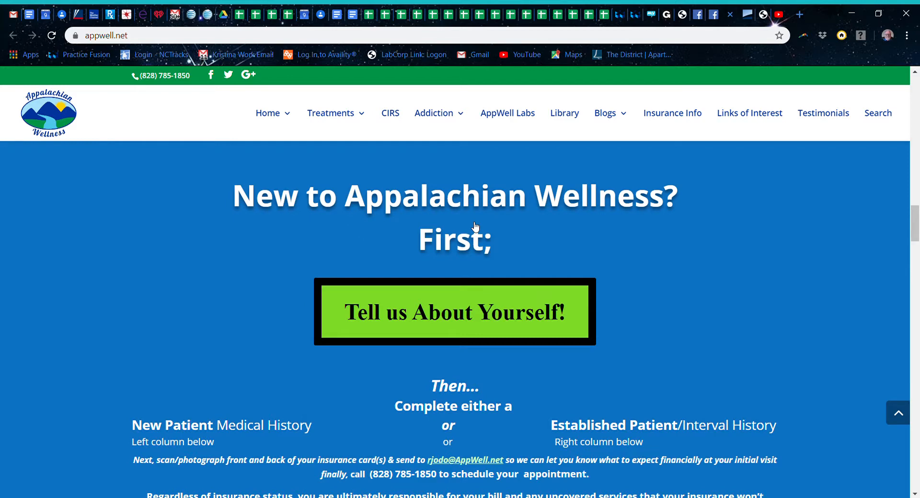
{"action": "left_click", "coordinate": [437, 311]}
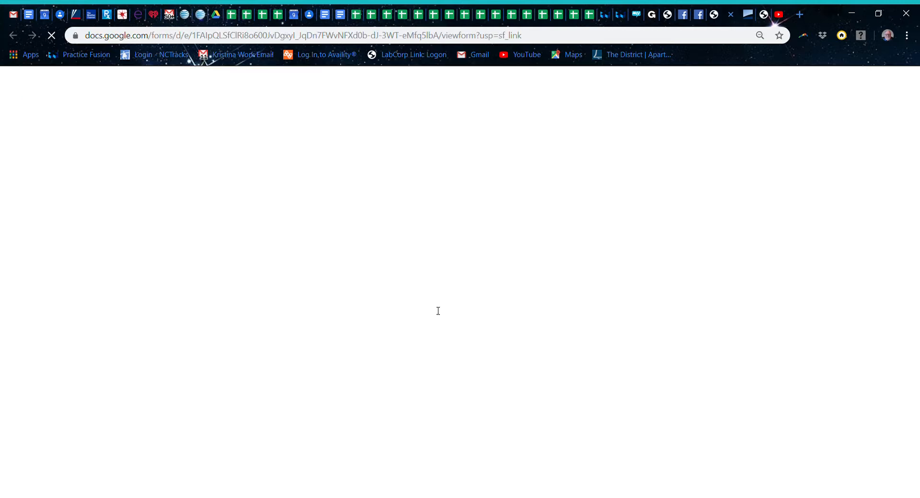
Examine the questions on the first page of the New Patient ID Form, from personal and insurance details to primary care provider
{"action": "scroll", "coordinate": [438, 311], "scroll_direction": "down", "scroll_amount": 3}
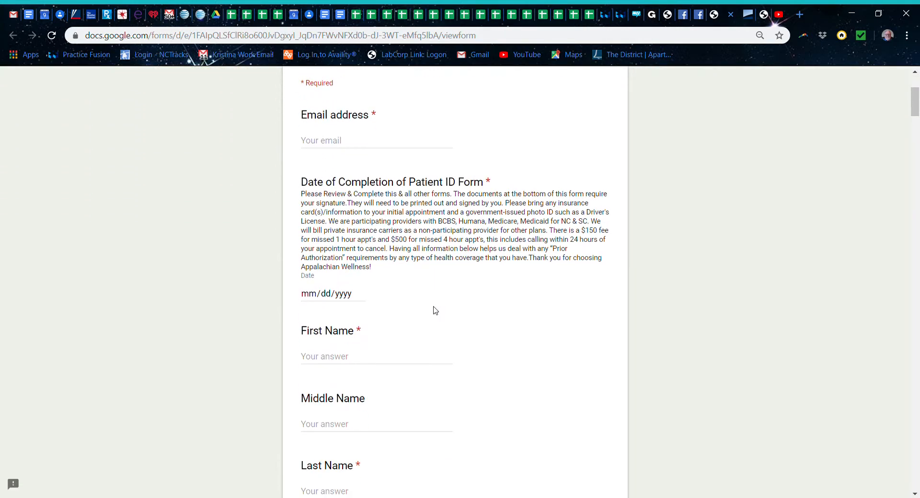
{"action": "scroll", "coordinate": [438, 311], "scroll_direction": "down", "scroll_amount": 5}
{"action": "scroll", "coordinate": [438, 311], "scroll_direction": "down", "scroll_amount": 15}
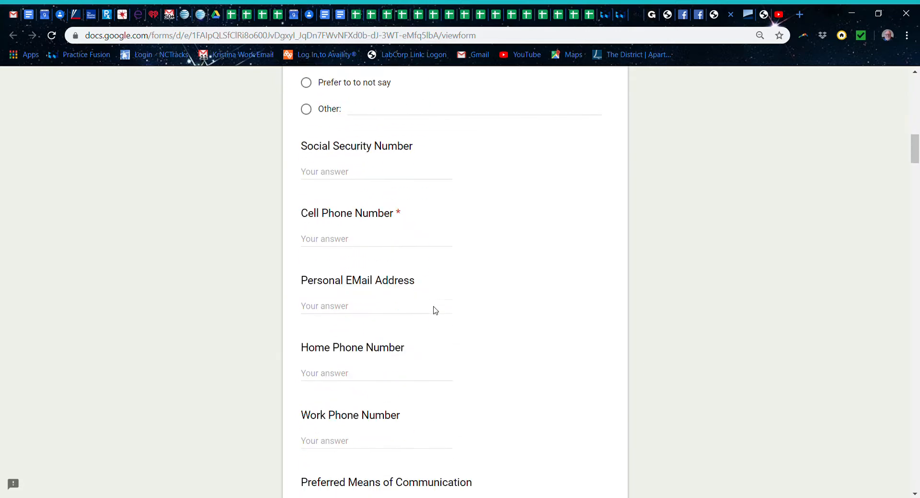
{"action": "scroll", "coordinate": [435, 310], "scroll_direction": "down", "scroll_amount": 17}
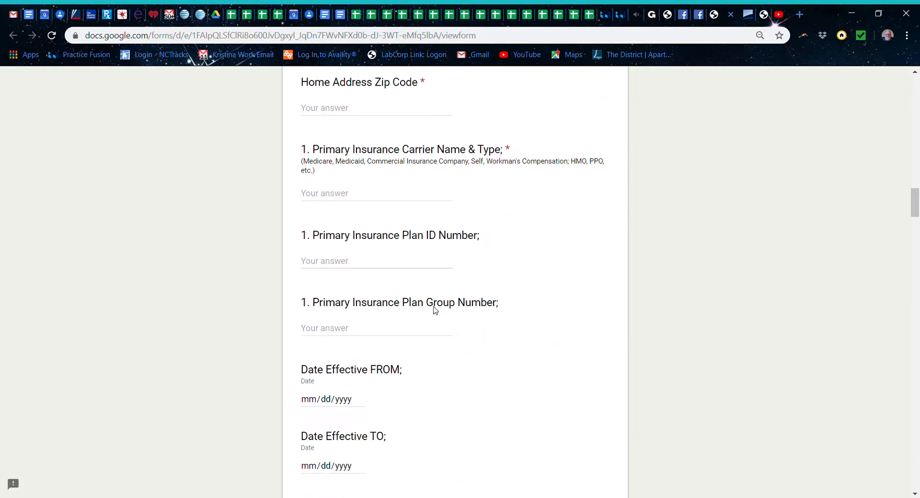
{"action": "scroll", "coordinate": [435, 311], "scroll_direction": "down", "scroll_amount": 18}
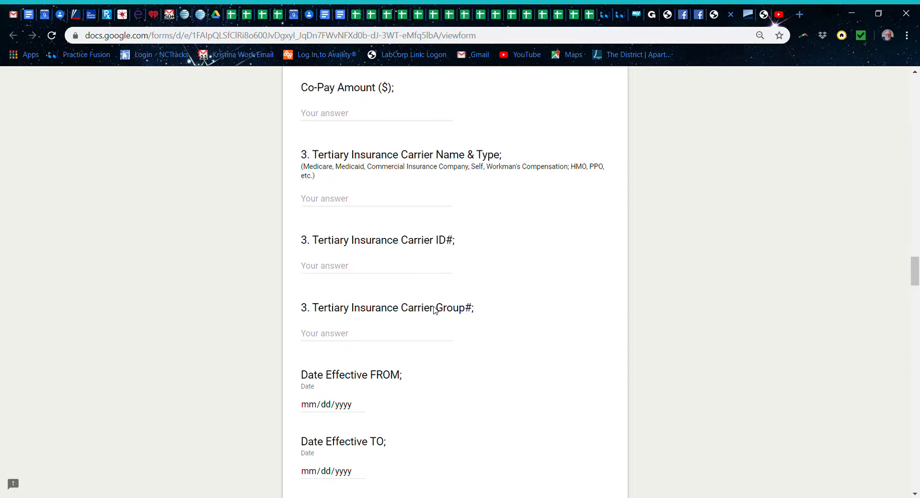
{"action": "scroll", "coordinate": [435, 311], "scroll_direction": "down", "scroll_amount": 18}
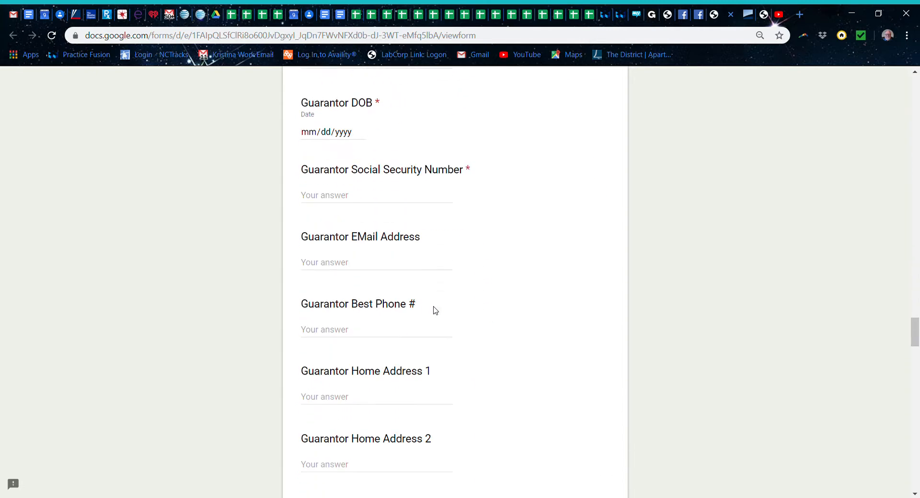
{"action": "scroll", "coordinate": [438, 311], "scroll_direction": "down", "scroll_amount": 18}
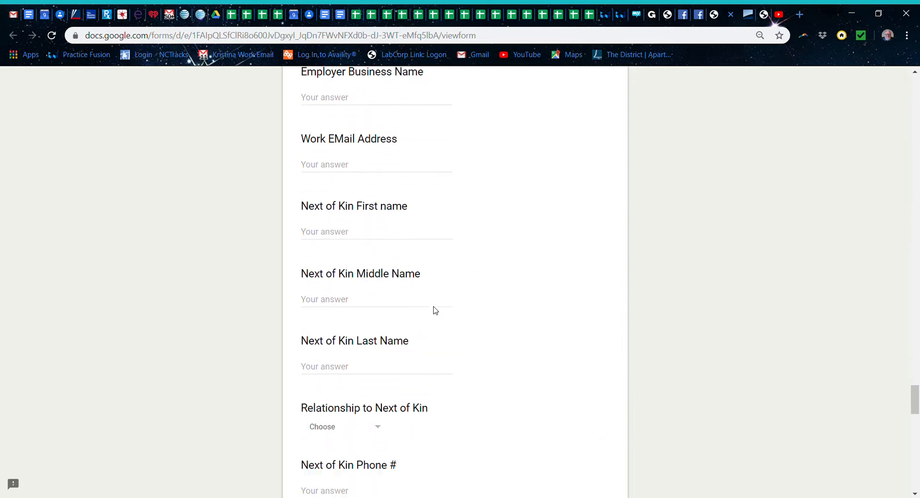
{"action": "scroll", "coordinate": [436, 311], "scroll_direction": "down", "scroll_amount": 14}
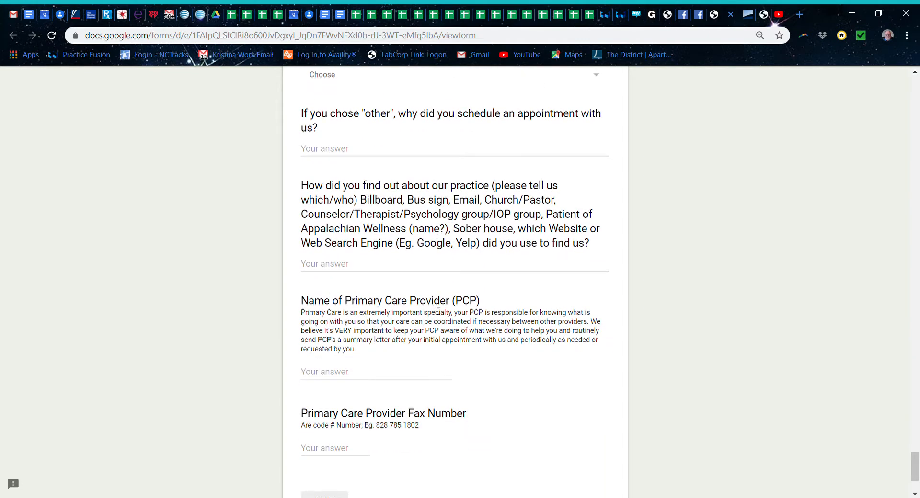
{"action": "scroll", "coordinate": [437, 311], "scroll_direction": "down", "scroll_amount": 3}
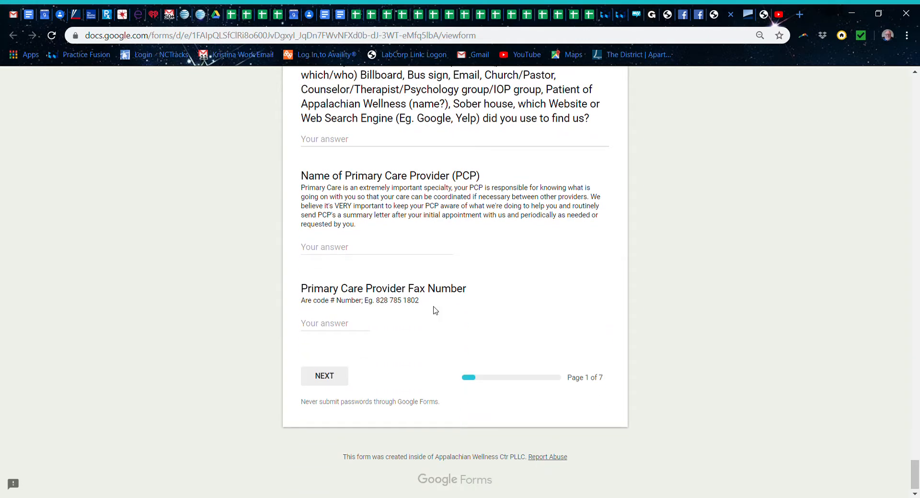
{"action": "scroll", "coordinate": [436, 311], "scroll_direction": "up", "scroll_amount": 20}
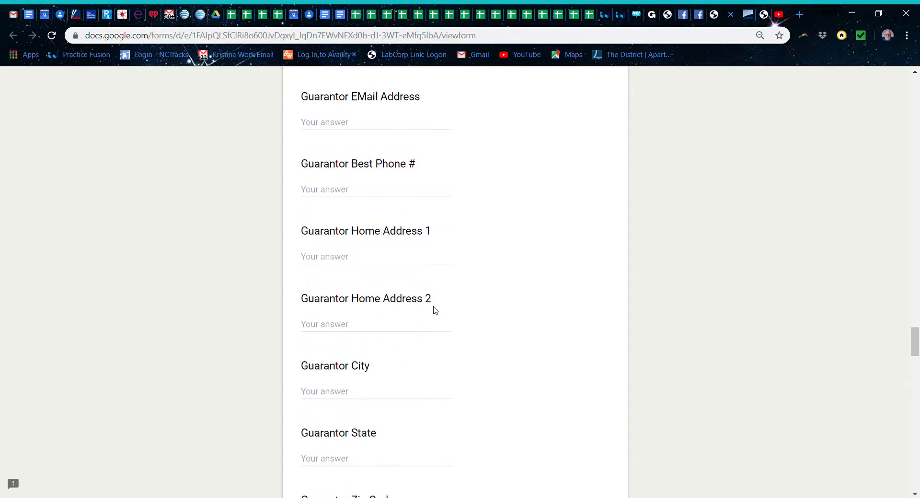
{"action": "scroll", "coordinate": [436, 310], "scroll_direction": "up", "scroll_amount": 1, "text": "ctrl"}
{"action": "scroll", "coordinate": [435, 311], "scroll_direction": "up", "scroll_amount": 20}
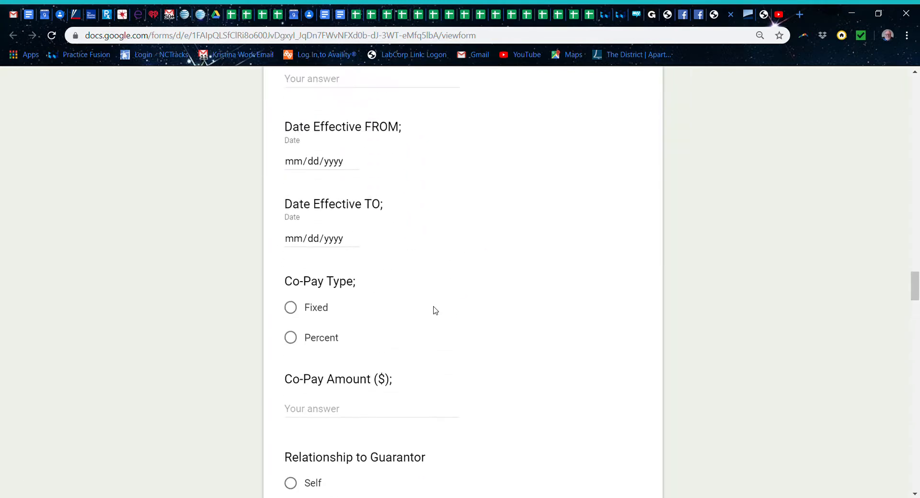
{"action": "scroll", "coordinate": [436, 311], "scroll_direction": "up", "scroll_amount": 10}
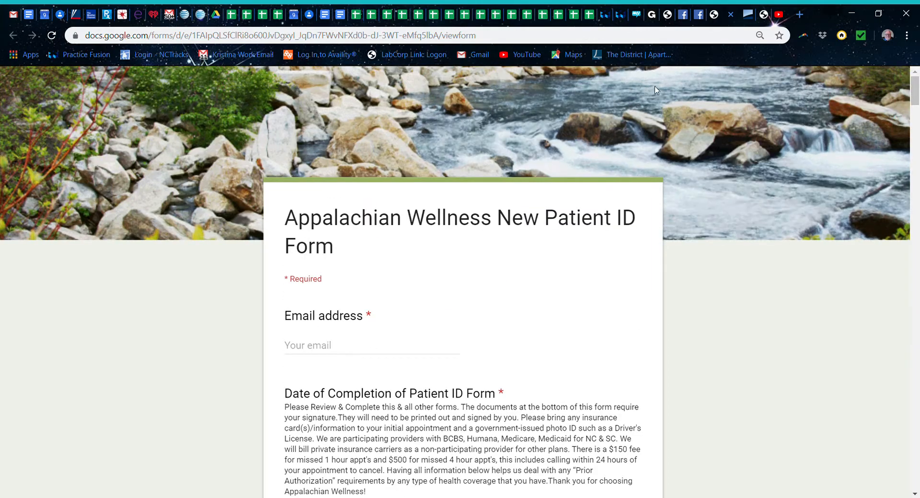
Return to the Appalachian Wellness website and open the New Pt. CIRS/Chronic Inflammation medical history form
{"action": "left_click", "coordinate": [730, 14]}
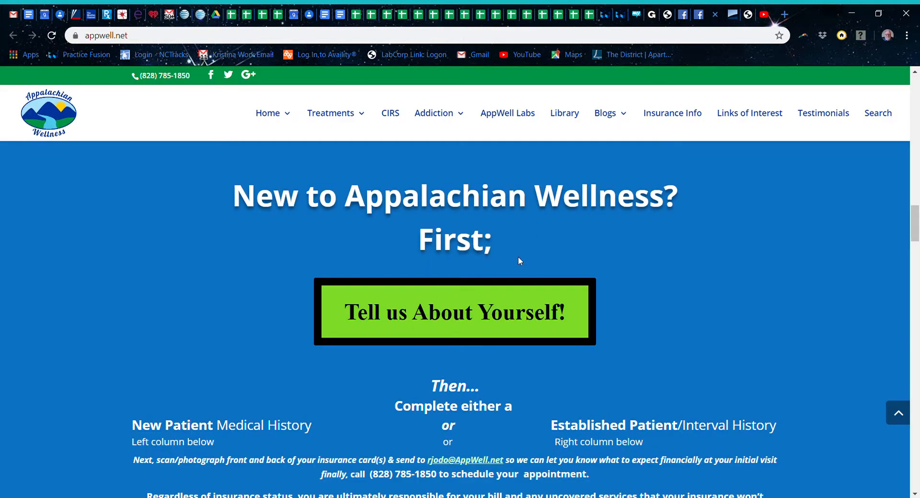
{"action": "scroll", "coordinate": [235, 363], "scroll_direction": "down", "scroll_amount": 4}
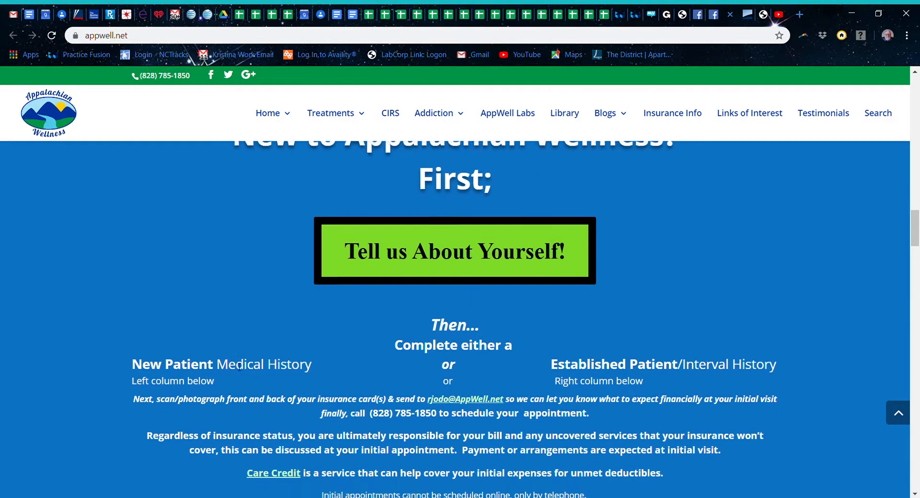
{"action": "scroll", "coordinate": [234, 362], "scroll_direction": "down", "scroll_amount": 8}
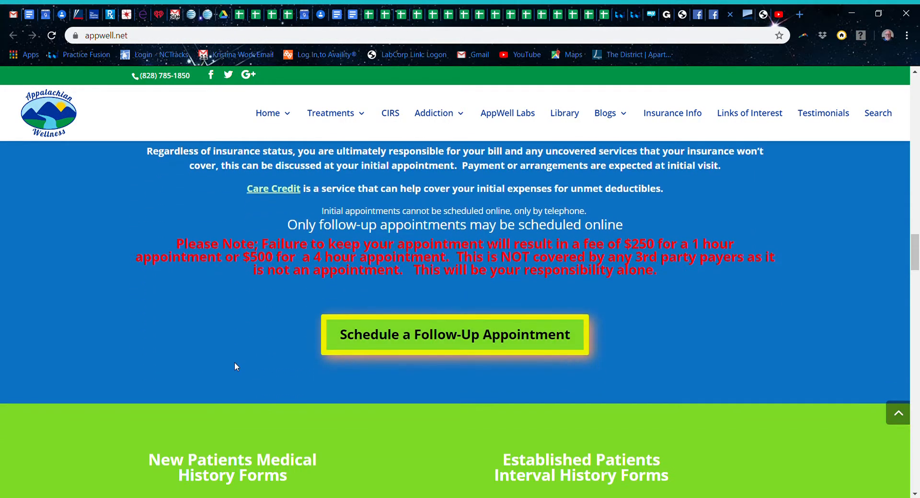
{"action": "scroll", "coordinate": [236, 366], "scroll_direction": "down", "scroll_amount": 2}
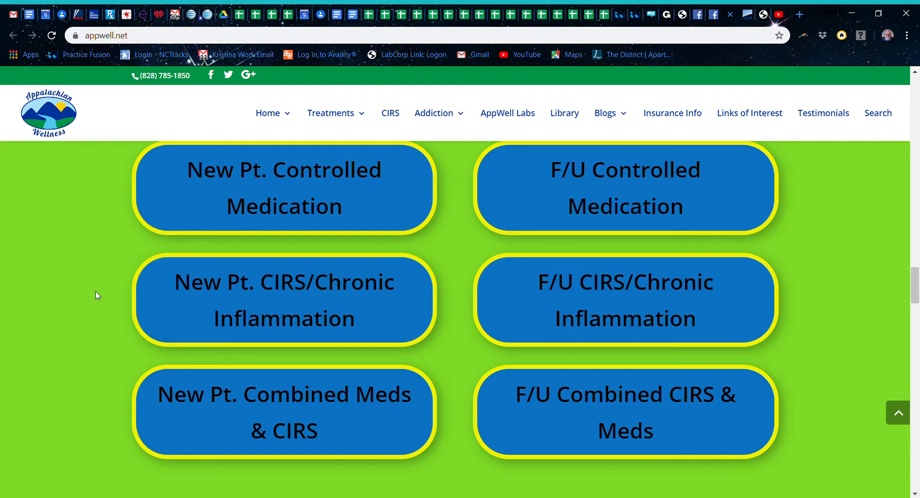
{"action": "left_click", "coordinate": [233, 296]}
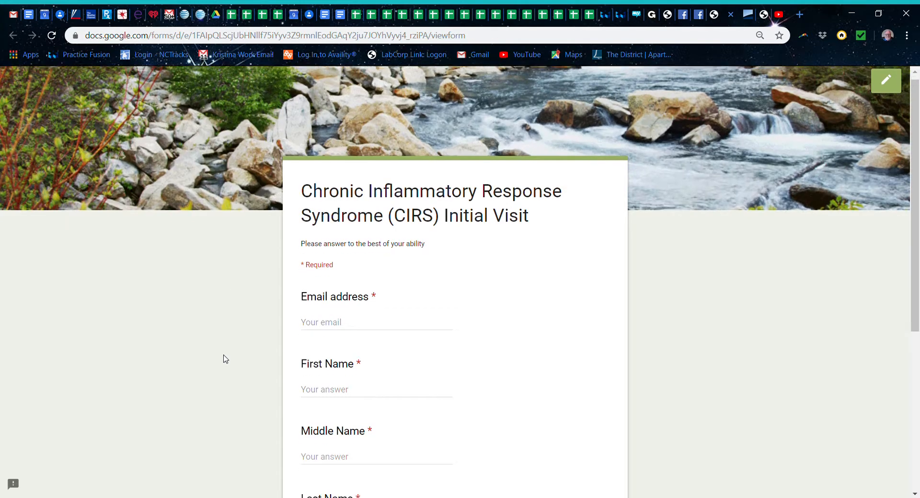
Check the fields and page count on the first page of the CIRS Initial Visit form and return to the clinic website
{"action": "scroll", "coordinate": [226, 359], "scroll_direction": "down", "scroll_amount": 6}
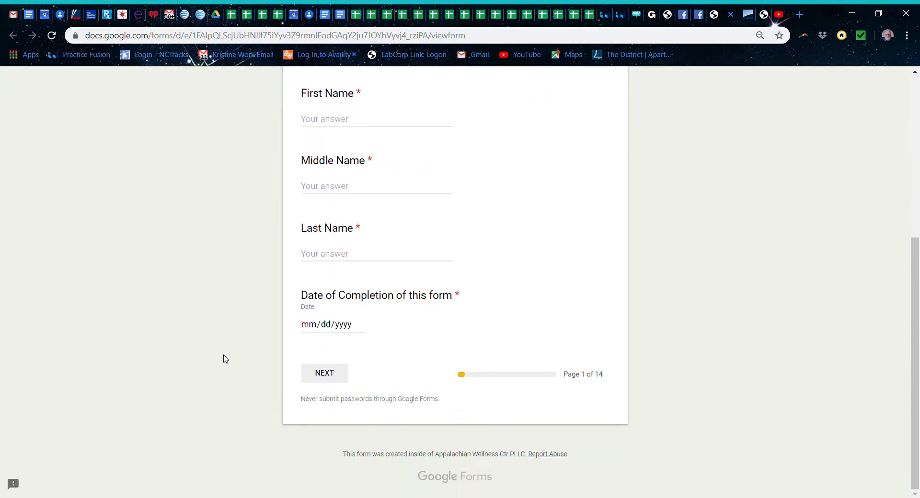
{"action": "left_click_drag", "start_coordinate": [605, 375], "coordinate": [560, 384]}
{"action": "left_click", "coordinate": [731, 16]}
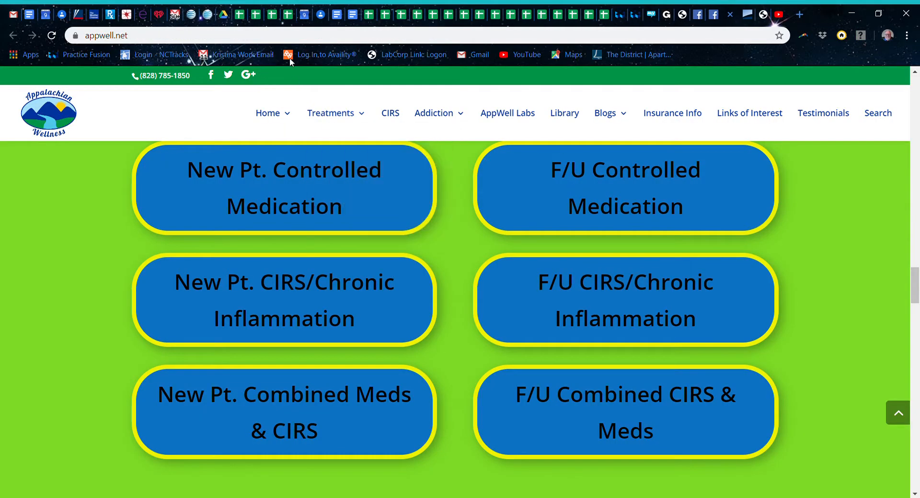
In Google Drive, open sharing for the CIRS Patient folder and set the access for invited people to "Can view only"
{"action": "left_click", "coordinate": [223, 15]}
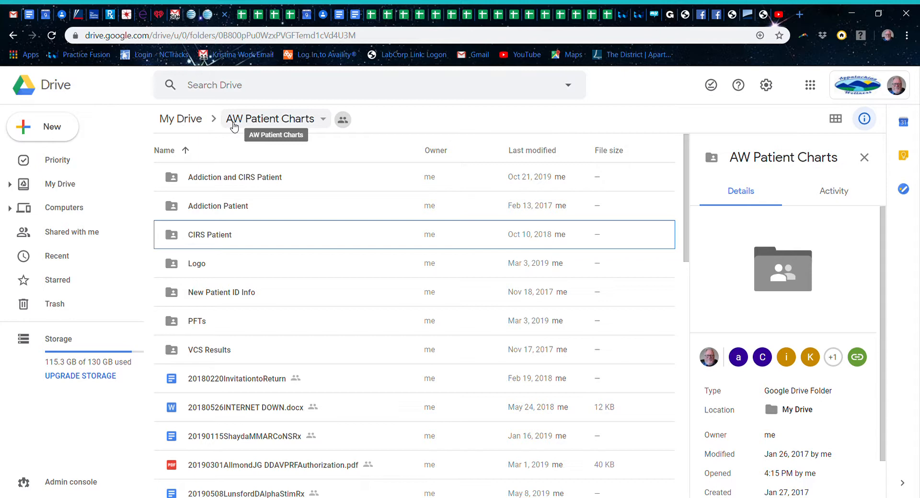
{"action": "right_click", "coordinate": [173, 241]}
{"action": "left_click", "coordinate": [207, 286]}
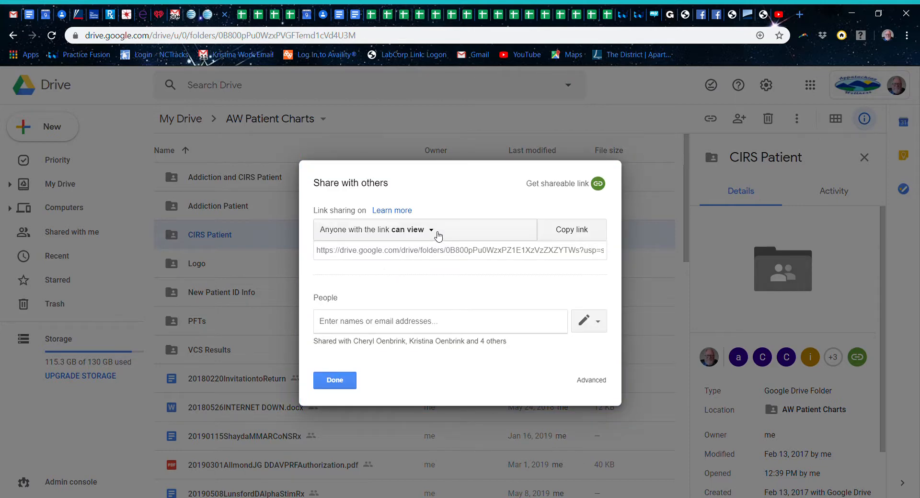
{"action": "left_click", "coordinate": [602, 326]}
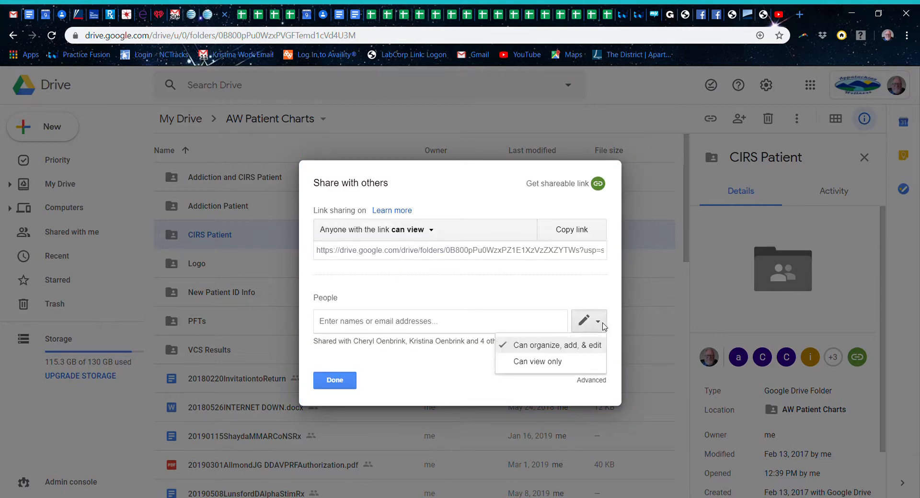
{"action": "left_click", "coordinate": [569, 366]}
Select the CIRS Patient folder's shareable link and finish the sharing settings
{"action": "left_click", "coordinate": [490, 330]}
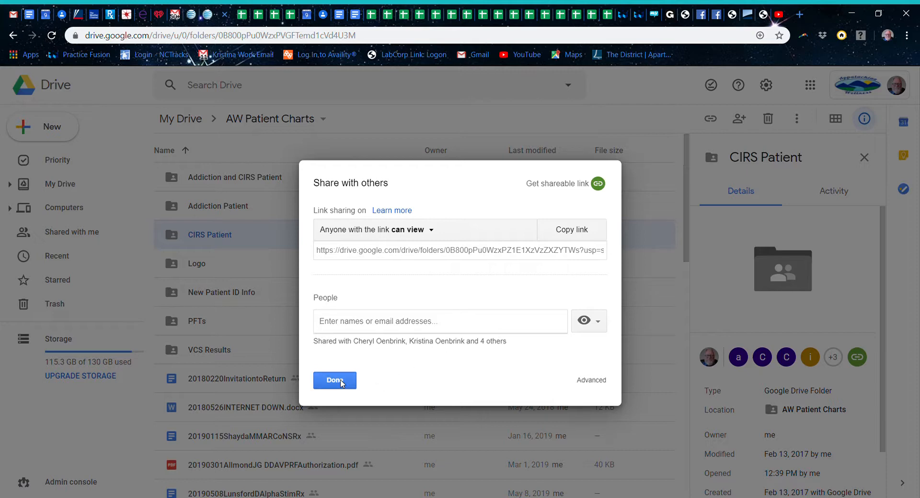
{"action": "left_click", "coordinate": [430, 257]}
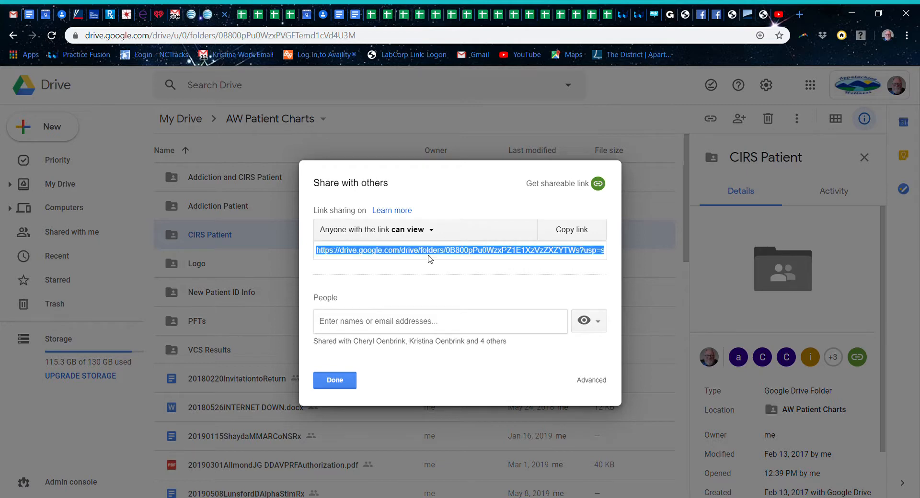
{"action": "left_click", "coordinate": [341, 382]}
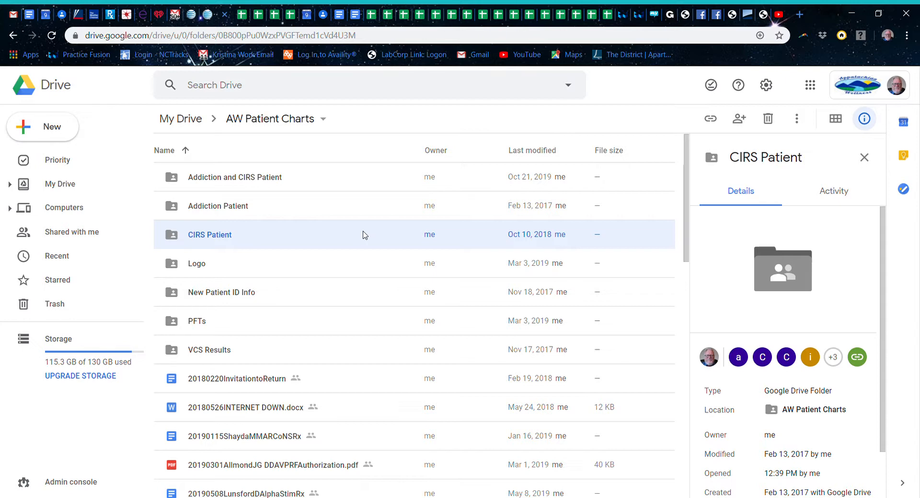
Review the response spreadsheets for the ISEAI New Patient ID Form, CIRS Initial Visit and CIRS FU Visit
{"action": "left_click", "coordinate": [242, 19]}
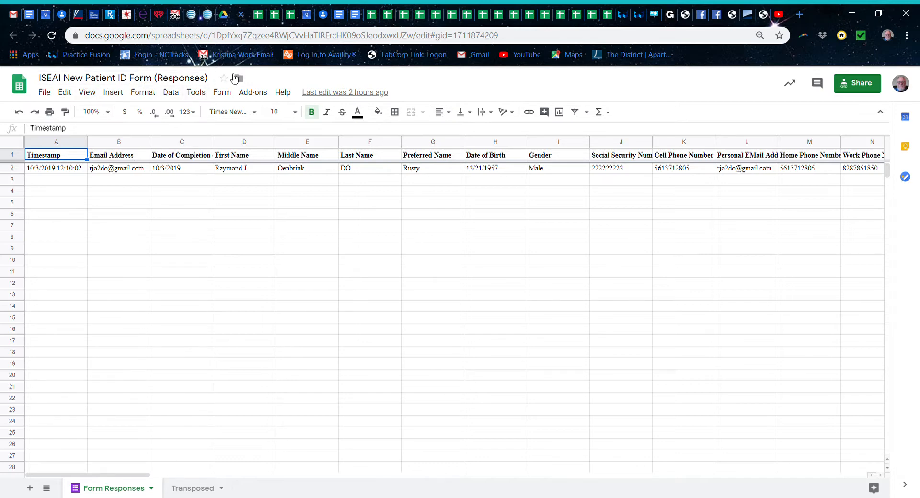
{"action": "left_click", "coordinate": [258, 22]}
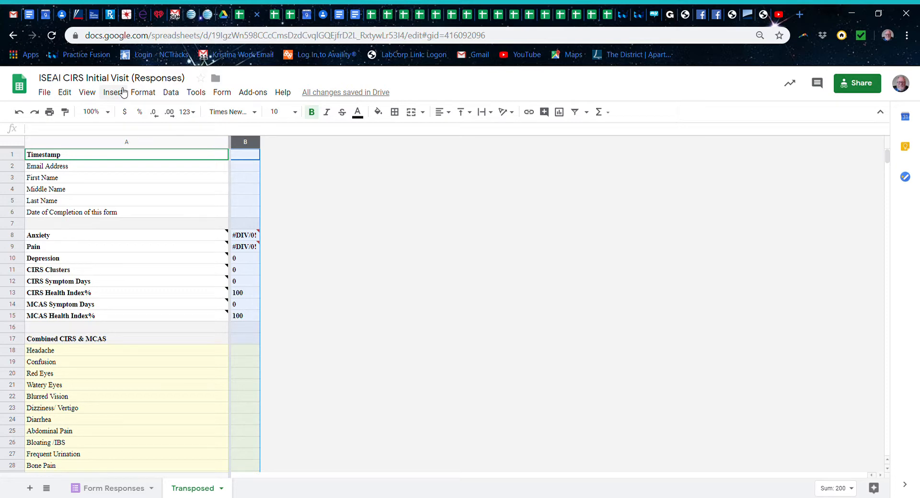
{"action": "left_click", "coordinate": [111, 489]}
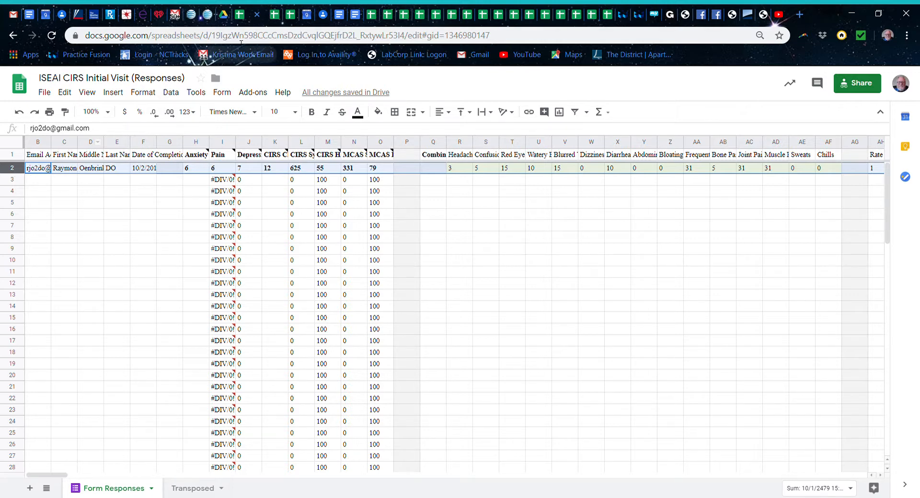
{"action": "left_click", "coordinate": [273, 19]}
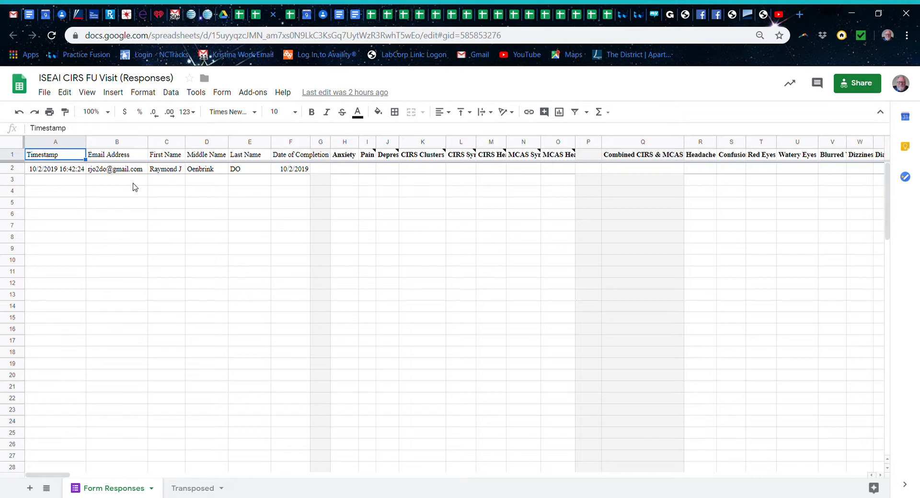
Make a copy of the ISEAI Copy of CIRSTemplate spreadsheet named "PatientTest ISEAI Copy of CIRSTemplate" in the FormsSheets folder
{"action": "left_click", "coordinate": [289, 14]}
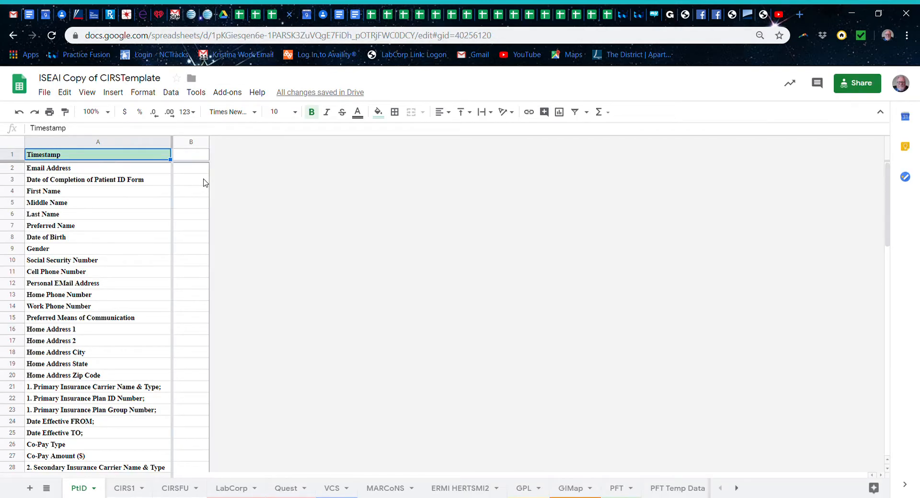
{"action": "left_click", "coordinate": [45, 93]}
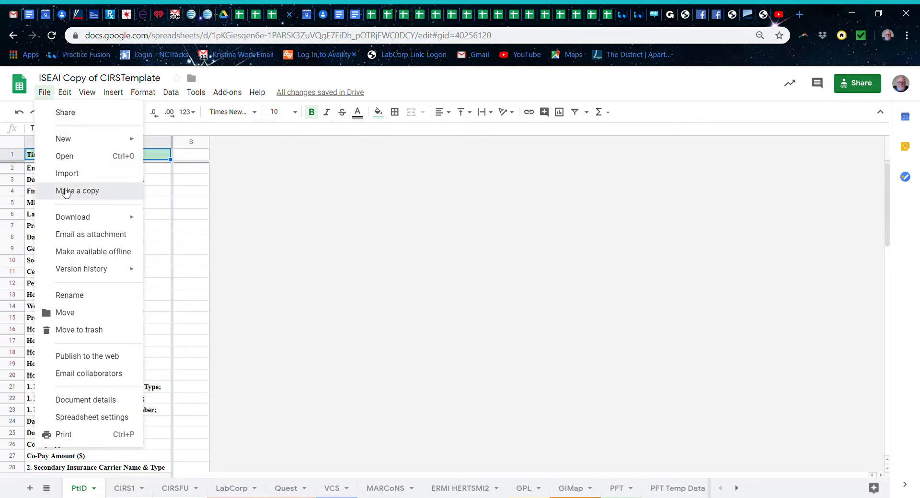
{"action": "left_click", "coordinate": [66, 192]}
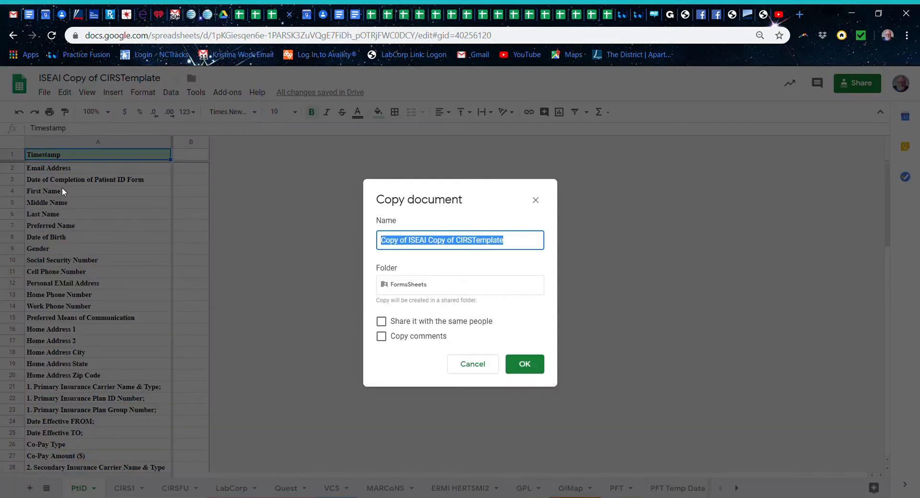
{"action": "left_click", "coordinate": [410, 242]}
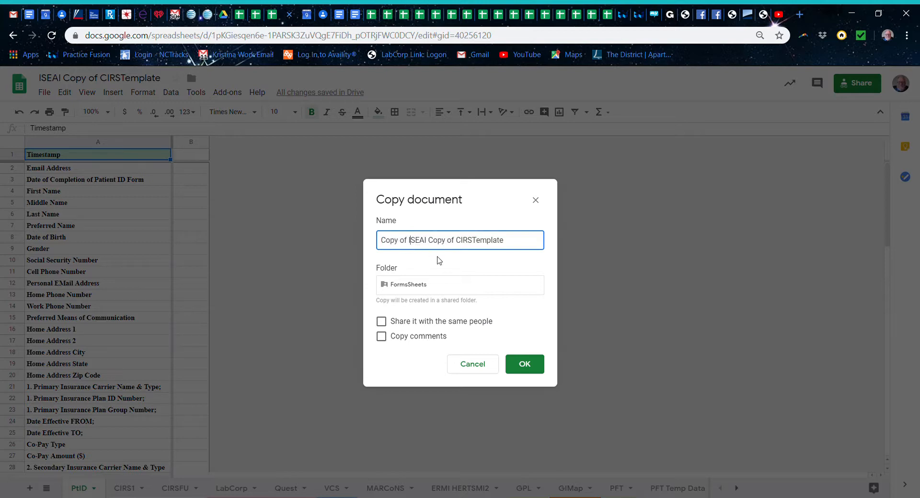
{"action": "key", "text": "BackSpace"}
{"action": "key", "text": "BackSpace"}
{"action": "key", "text": "BackSpace"}
{"action": "key", "text": "BackSpace"}
{"action": "key", "text": "BackSpace"}
{"action": "key", "text": "BackSpace"}
{"action": "key", "text": "BackSpace"}
{"action": "key", "text": "BackSpace"}
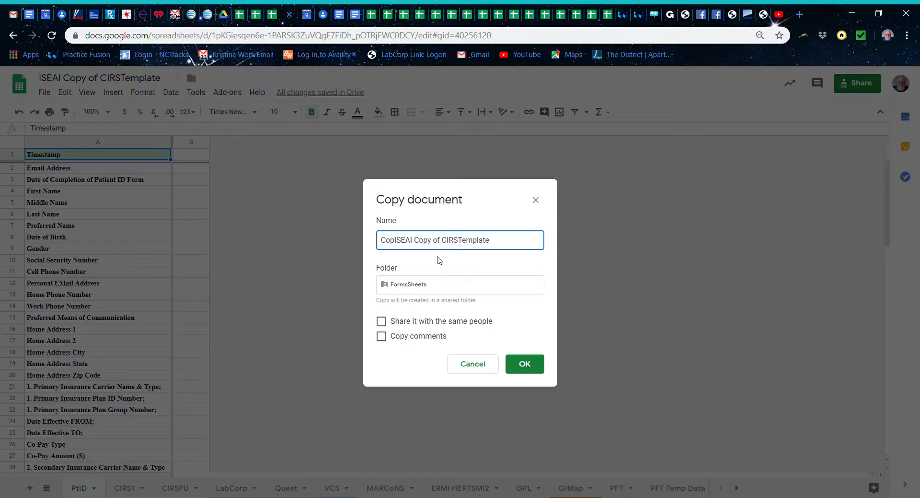
{"action": "type", "text": "PatientTest"}
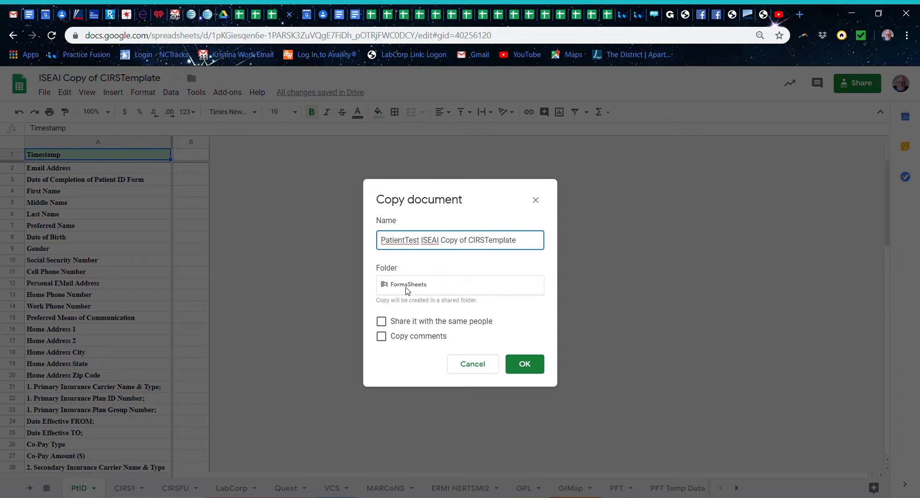
{"action": "left_click", "coordinate": [407, 288]}
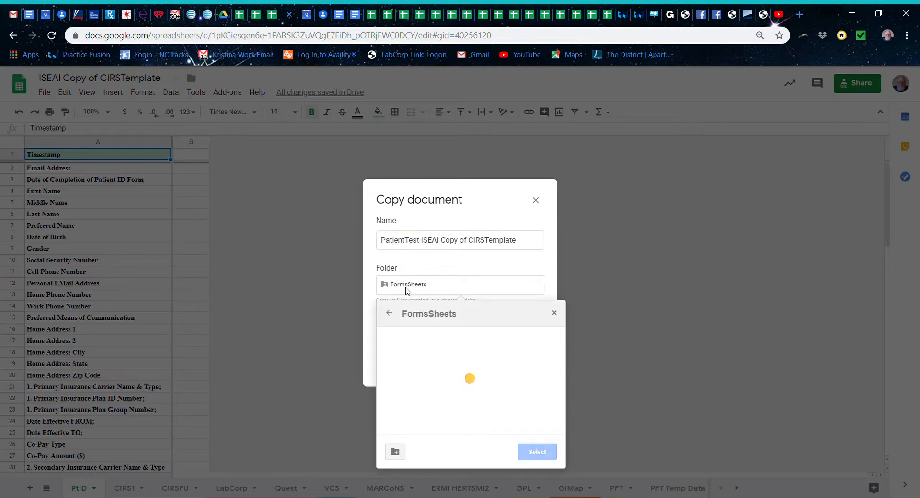
{"action": "left_click", "coordinate": [433, 267]}
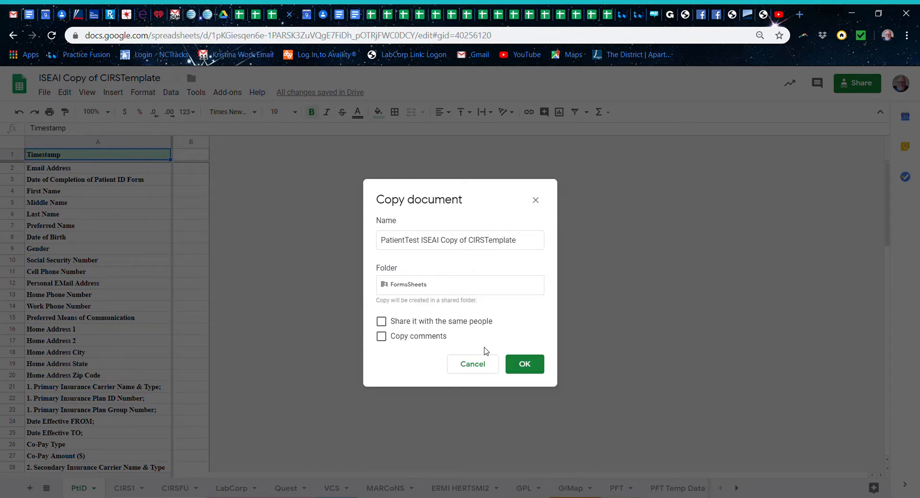
{"action": "left_click", "coordinate": [523, 364]}
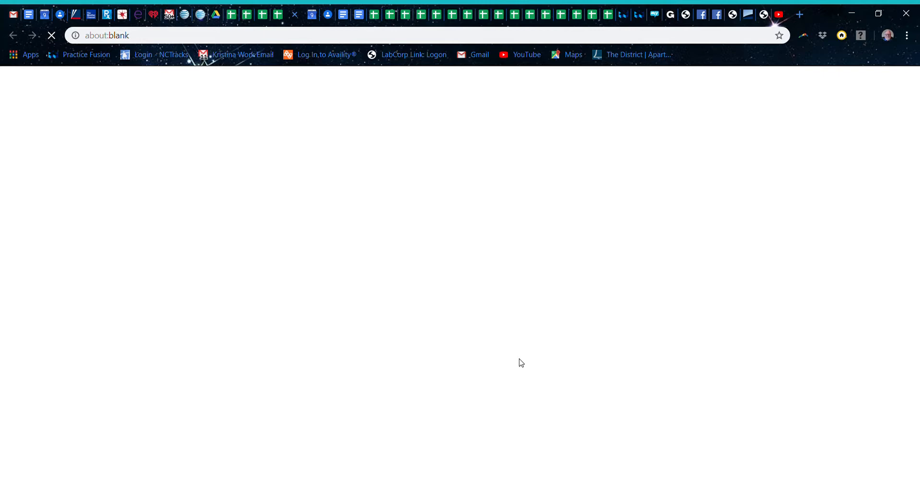
Open the ISEAI New Patient ID Form response spreadsheet and examine the row and column layout of the submitted response
{"action": "left_click", "coordinate": [237, 20]}
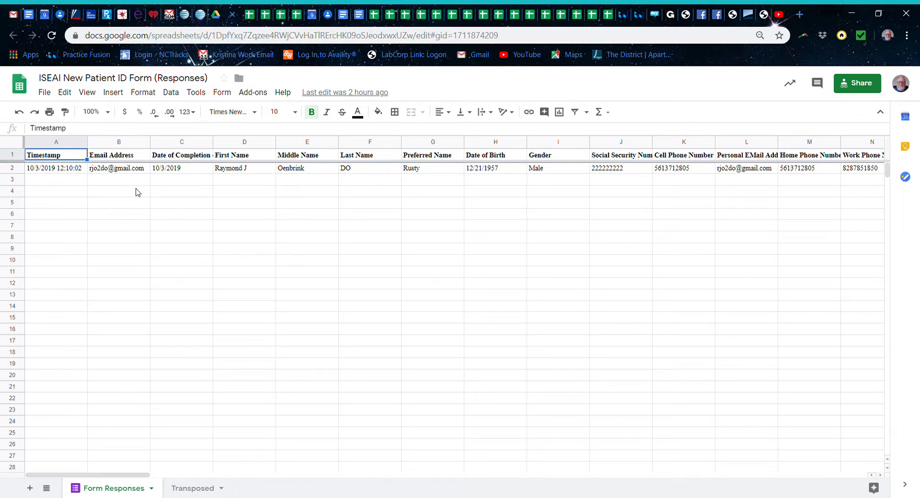
{"action": "left_click_drag", "start_coordinate": [70, 172], "coordinate": [169, 167]}
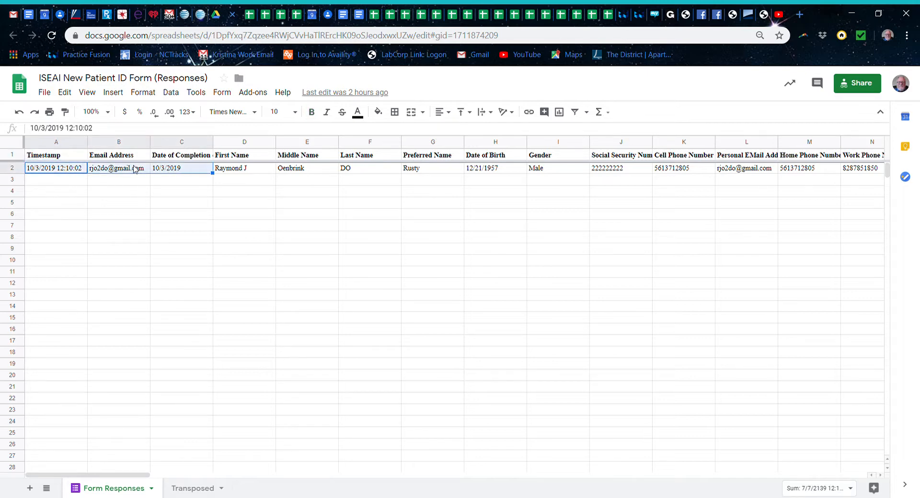
{"action": "left_click", "coordinate": [57, 144]}
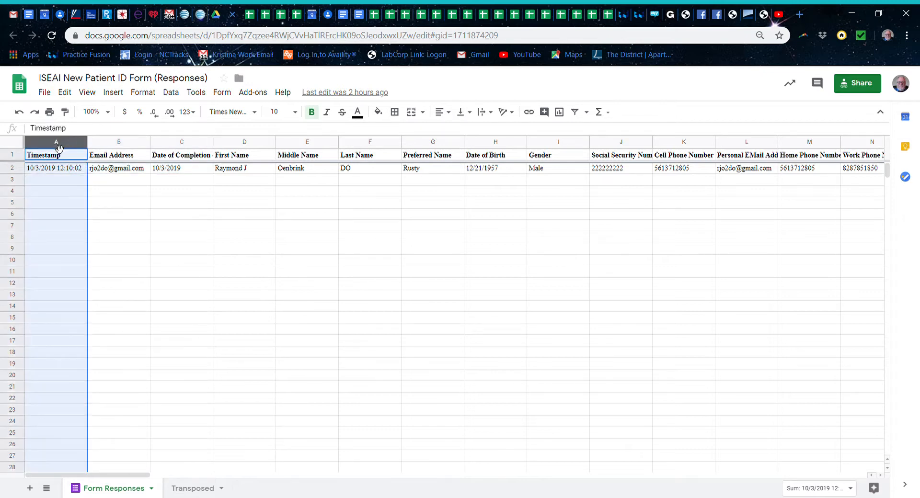
{"action": "left_click", "coordinate": [22, 171]}
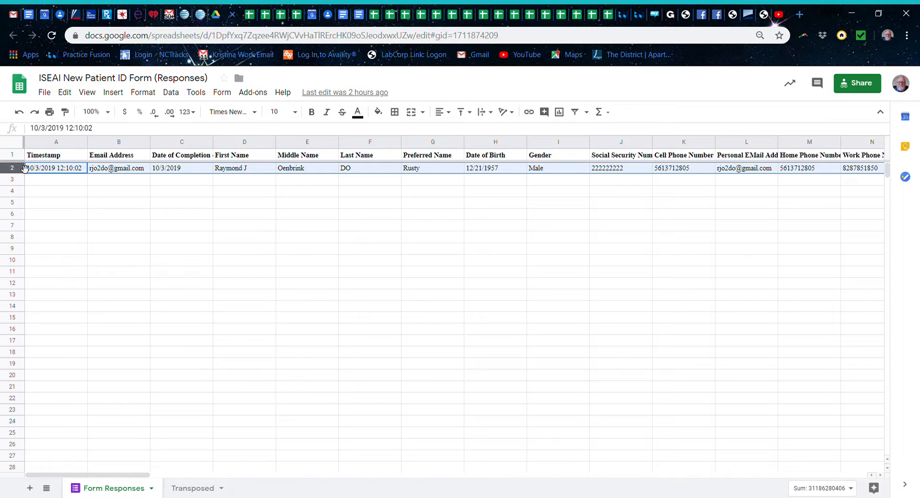
{"action": "left_click", "coordinate": [53, 144]}
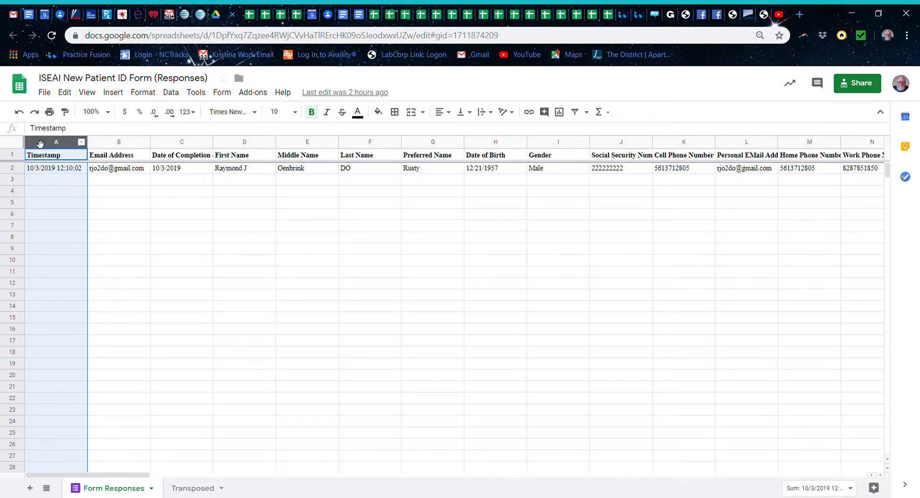
{"action": "left_click", "coordinate": [45, 92]}
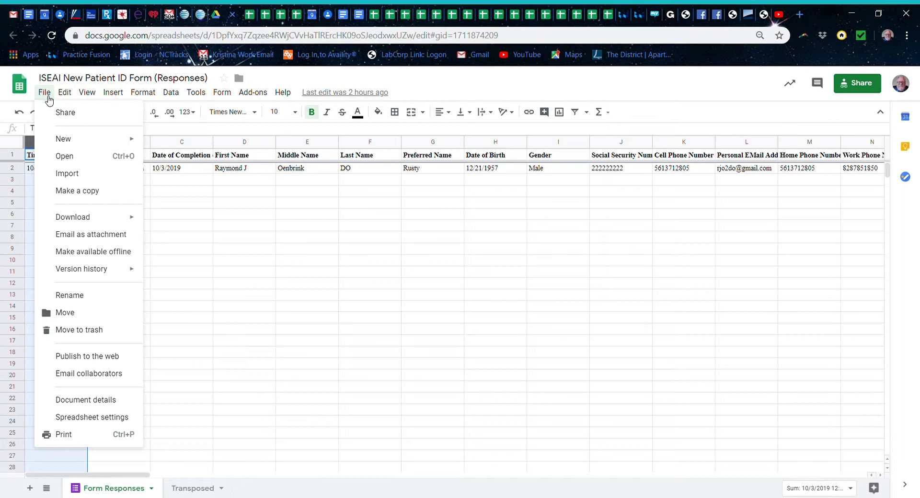
{"action": "mouse_move", "coordinate": [66, 95]}
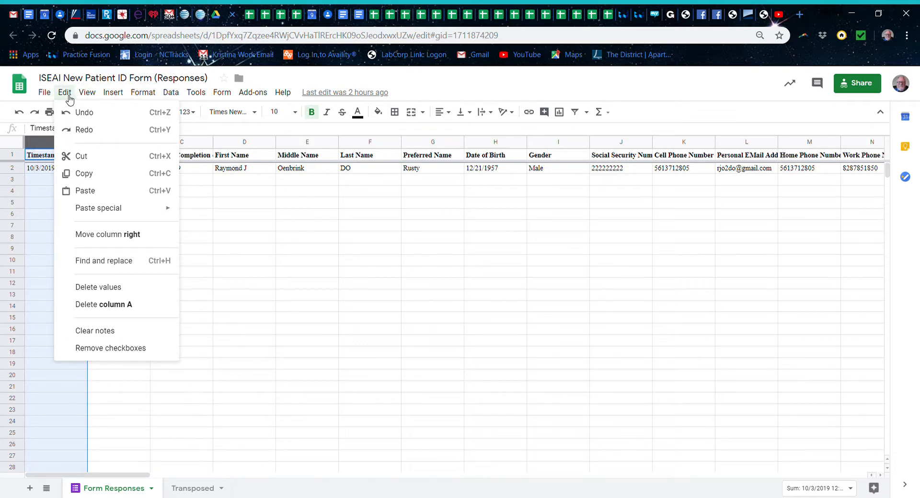
{"action": "mouse_move", "coordinate": [94, 101]}
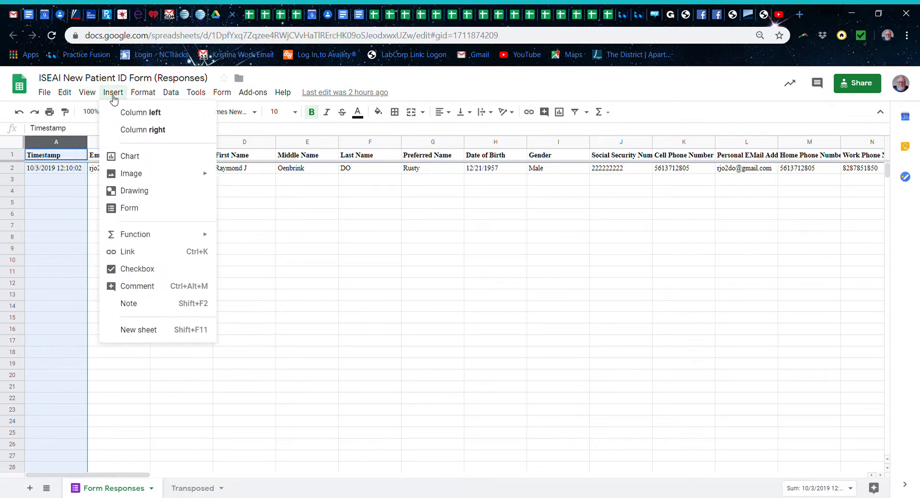
{"action": "mouse_move", "coordinate": [144, 96]}
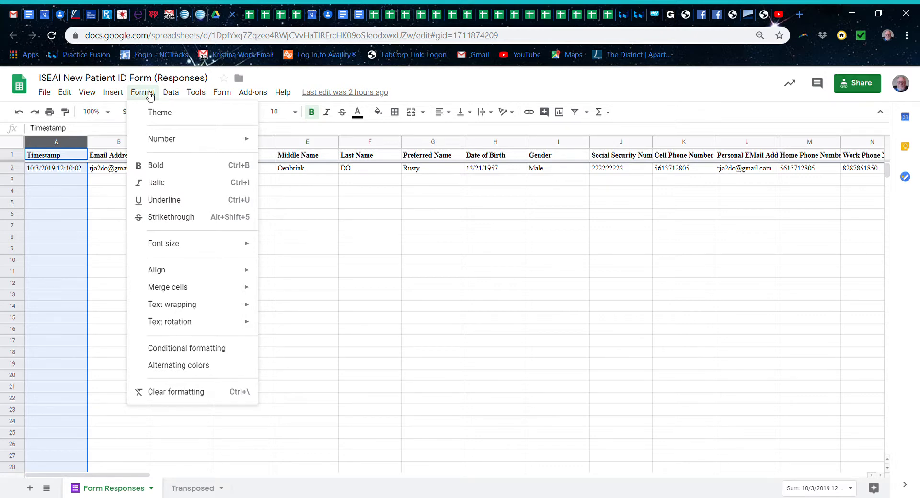
{"action": "mouse_move", "coordinate": [196, 96]}
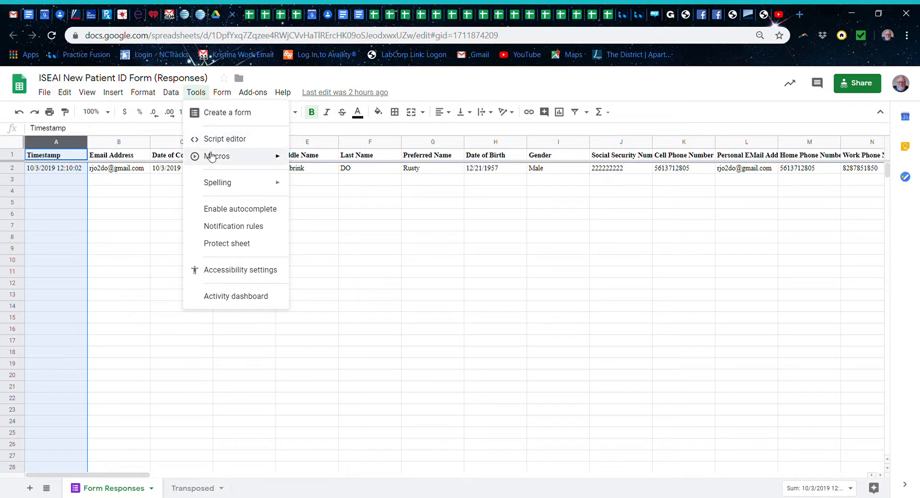
{"action": "mouse_move", "coordinate": [212, 157]}
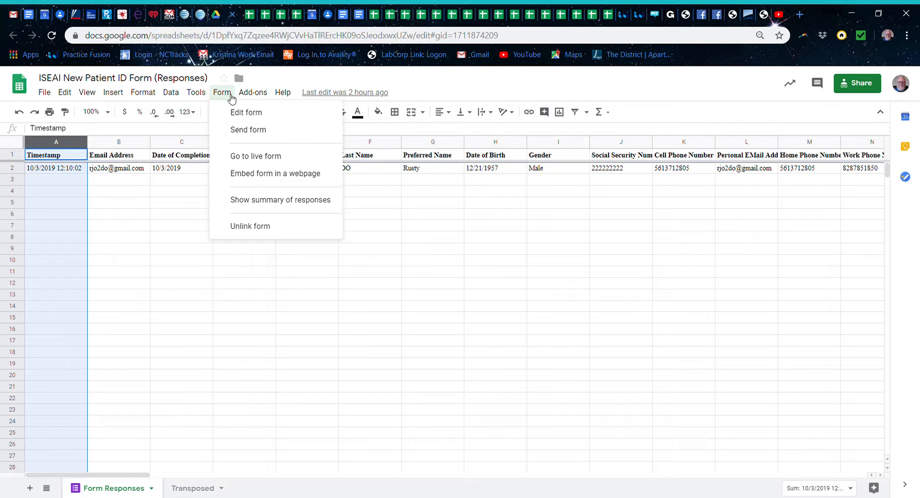
Check the PatientTest copy's ID sheet, and copy the entire response in row 2 of the ISEAI New Patient ID Form responses
{"action": "left_click", "coordinate": [20, 169]}
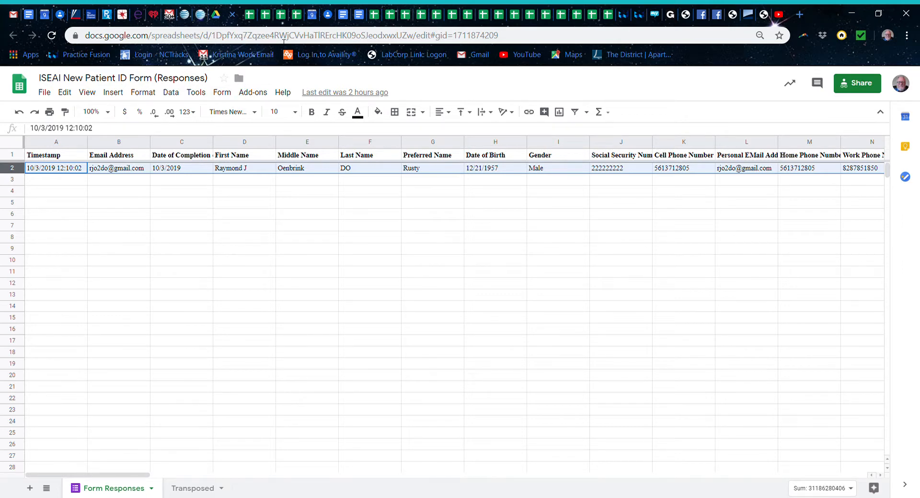
{"action": "left_click", "coordinate": [297, 15]}
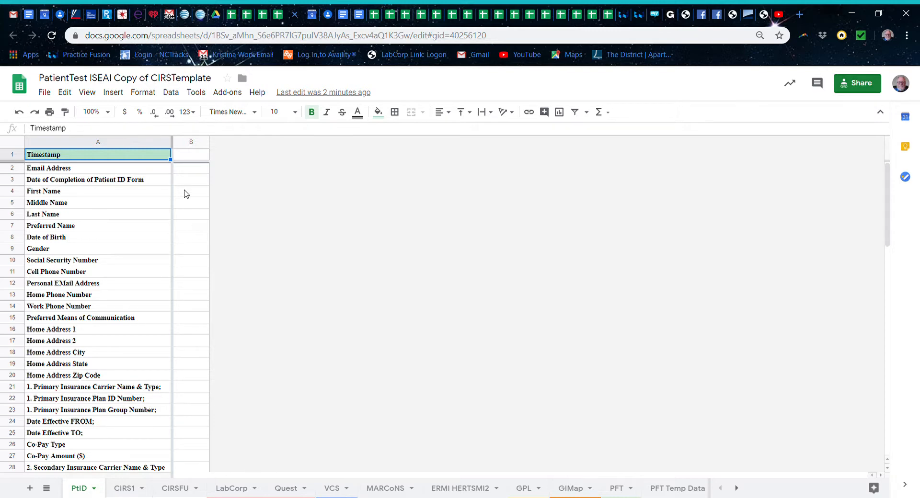
{"action": "left_click", "coordinate": [231, 15]}
{"action": "left_click", "coordinate": [17, 172]}
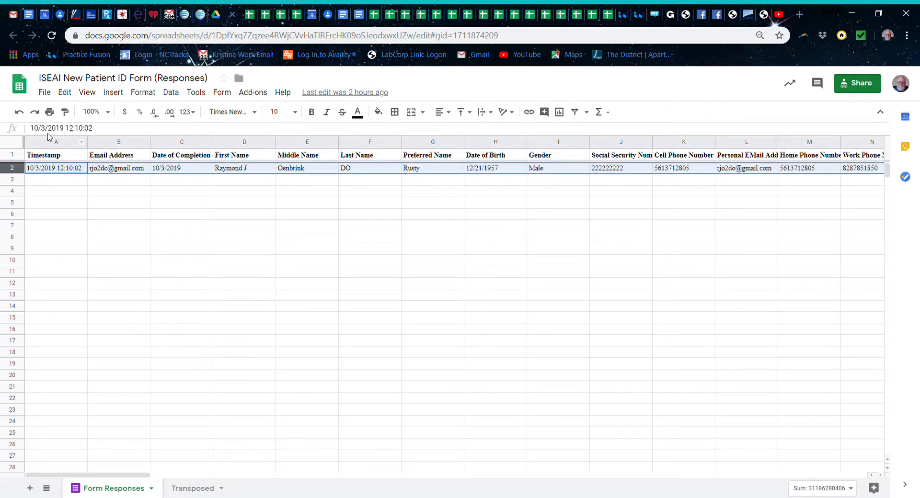
{"action": "left_click", "coordinate": [67, 93]}
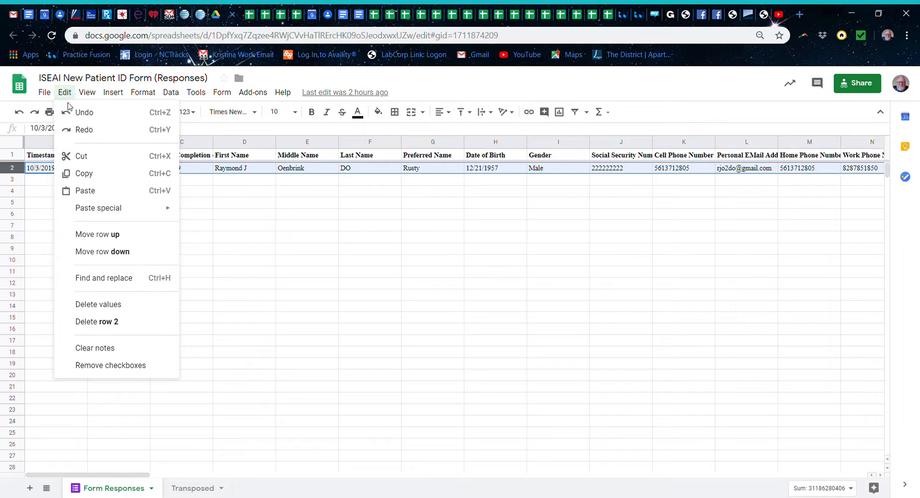
{"action": "left_click", "coordinate": [162, 176]}
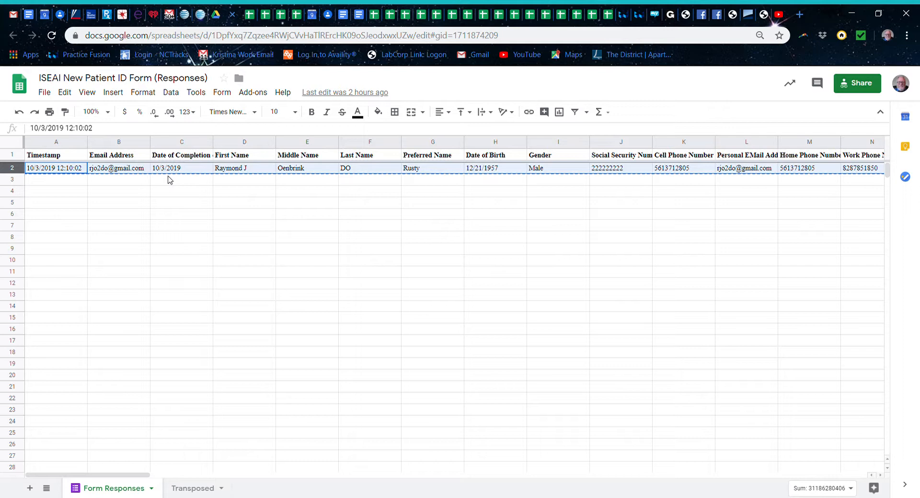
Paste the copied response transposed into column B of the Transposed sheet
{"action": "left_click", "coordinate": [190, 489]}
{"action": "left_click", "coordinate": [197, 142]}
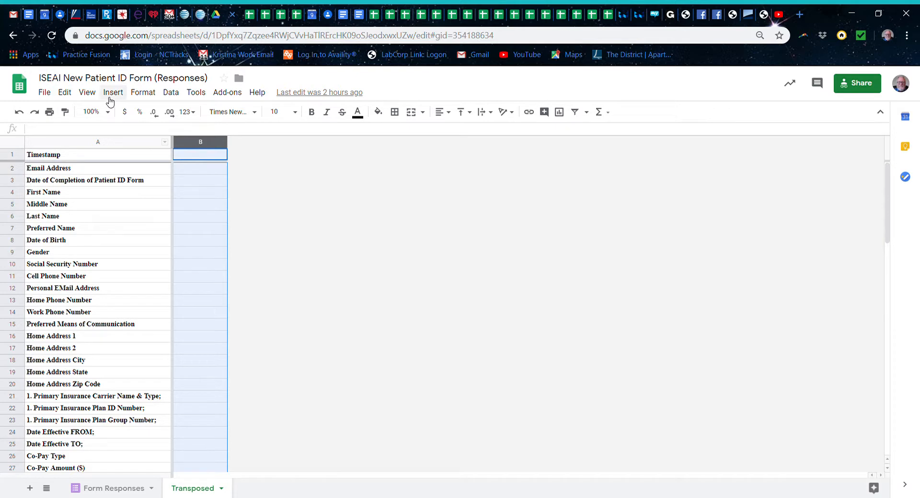
{"action": "left_click", "coordinate": [65, 92]}
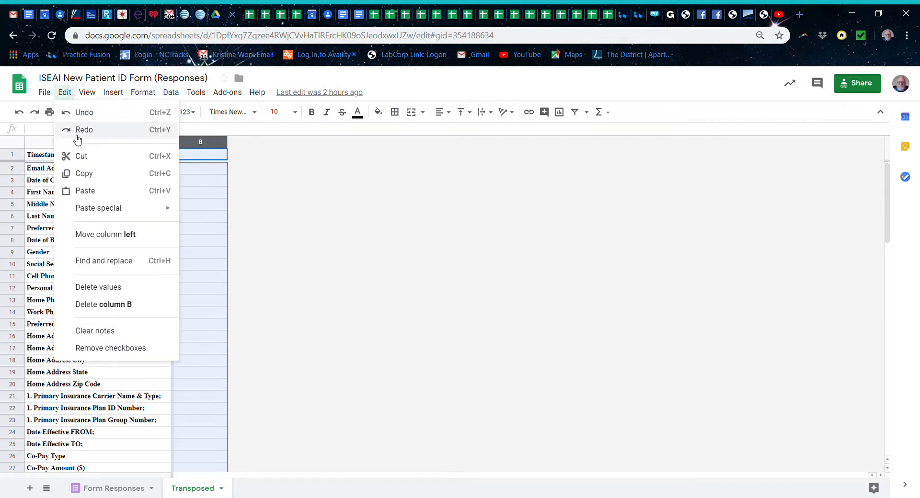
{"action": "mouse_move", "coordinate": [85, 212]}
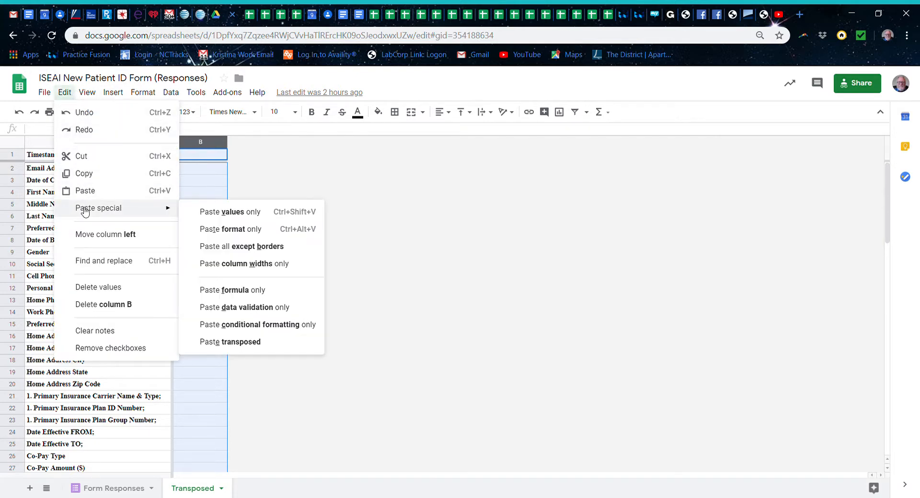
{"action": "left_click", "coordinate": [235, 341]}
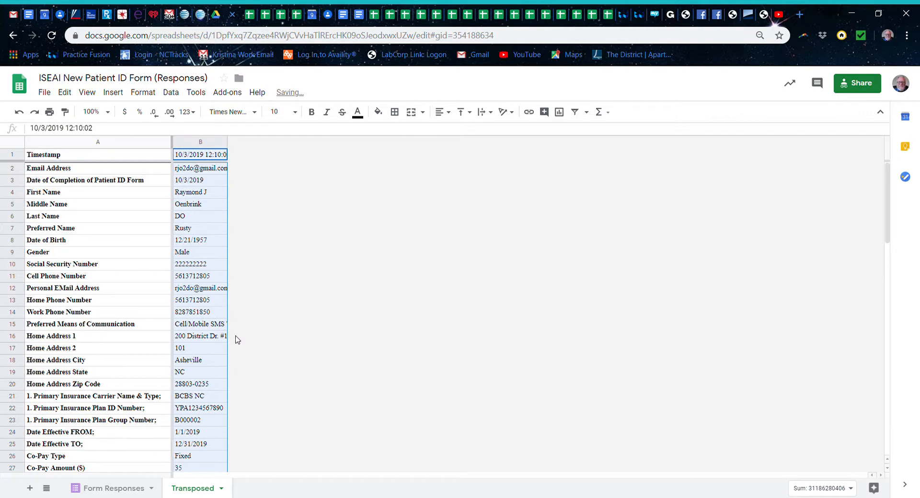
Review the last rows of the Transposed sheet, reading the full text of the privacy, contract, consent and fee schedule questions
{"action": "scroll", "coordinate": [235, 340], "scroll_direction": "down", "scroll_amount": 8}
{"action": "scroll", "coordinate": [235, 340], "scroll_direction": "down", "scroll_amount": 14}
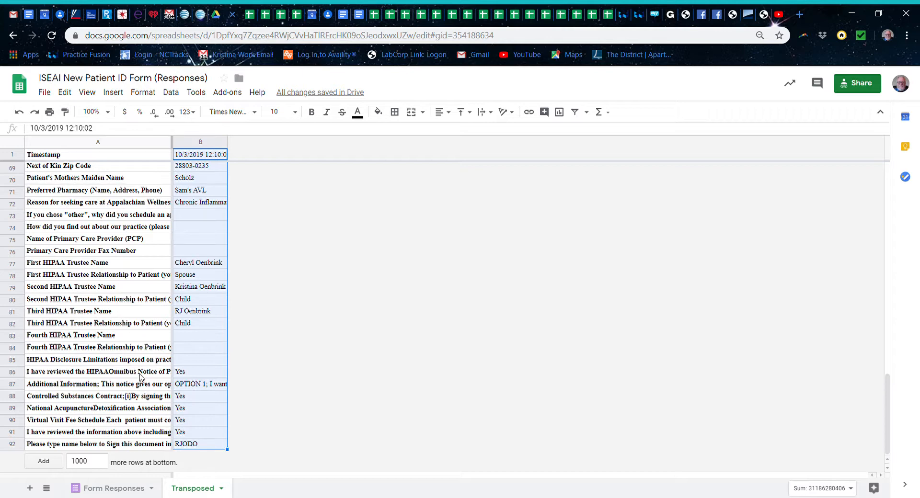
{"action": "left_click", "coordinate": [138, 373]}
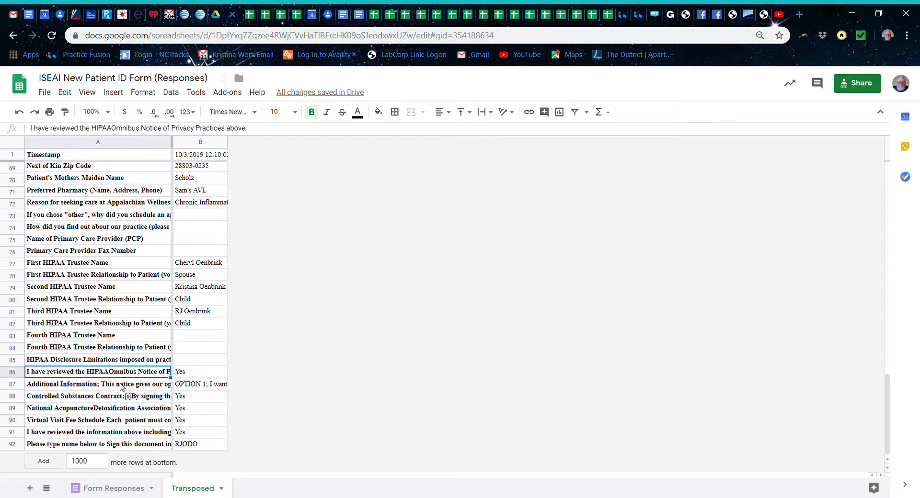
{"action": "key", "text": "Down"}
{"action": "key", "text": "Down"}
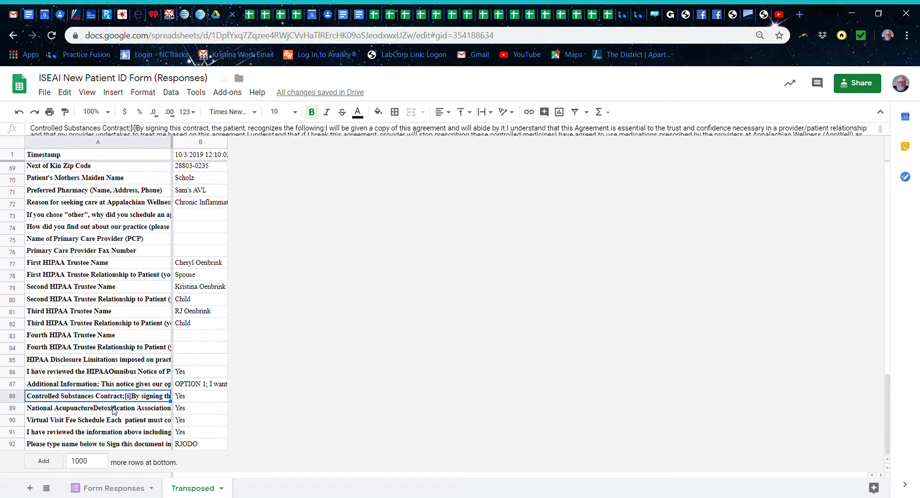
{"action": "key", "text": "Down"}
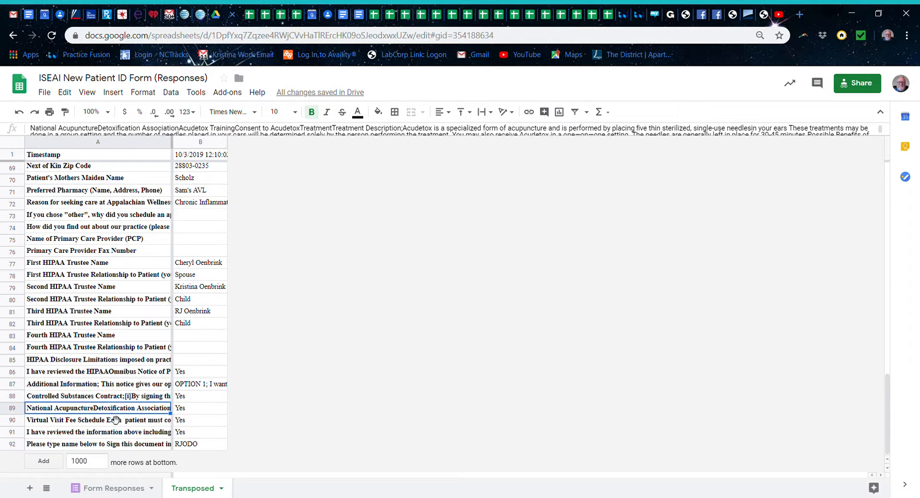
{"action": "key", "text": "Down"}
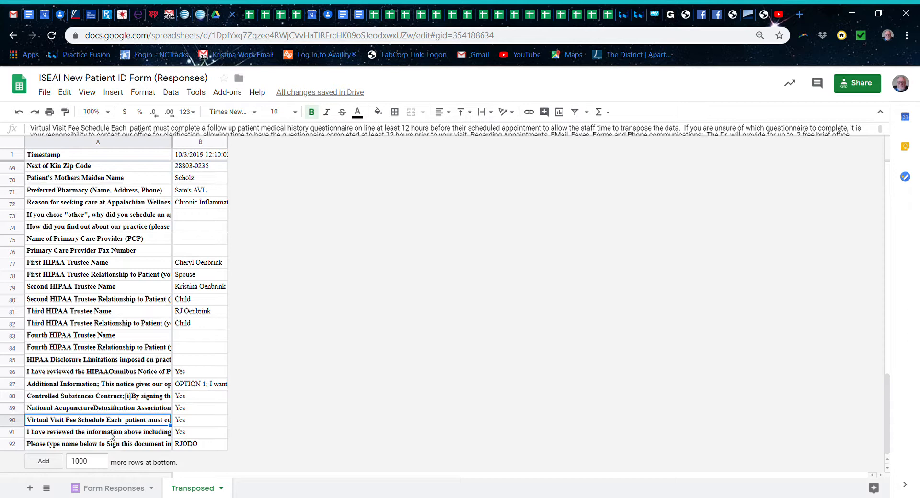
{"action": "key", "text": "Down"}
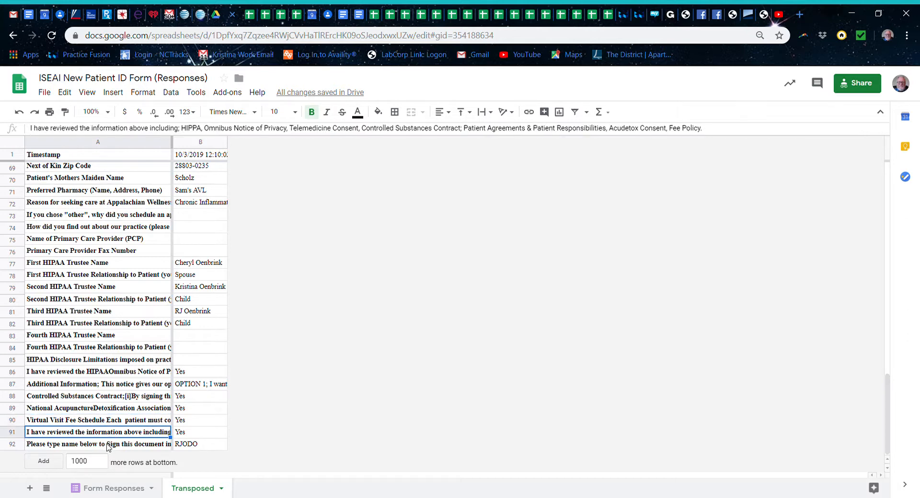
Read the full text of the signature question in row 92, and copy all of column B of the Transposed sheet
{"action": "left_click", "coordinate": [108, 444]}
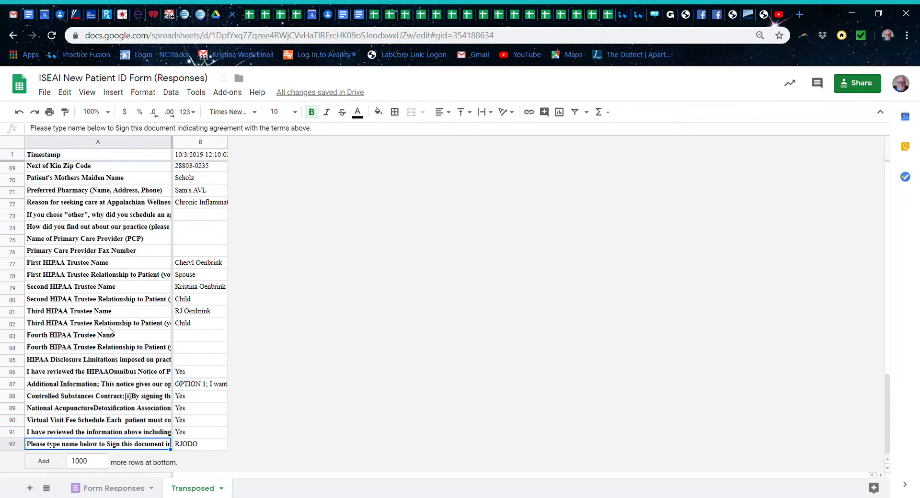
{"action": "scroll", "coordinate": [140, 256], "scroll_direction": "up", "scroll_amount": 15}
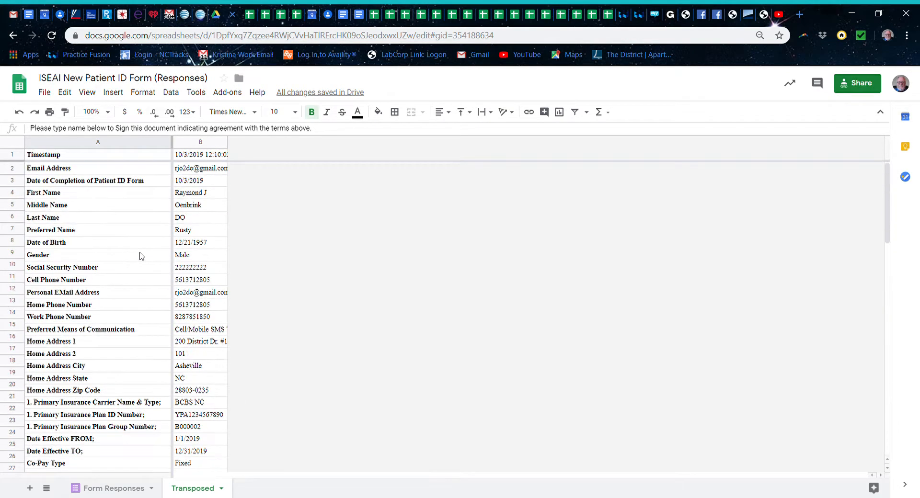
{"action": "left_click", "coordinate": [194, 142]}
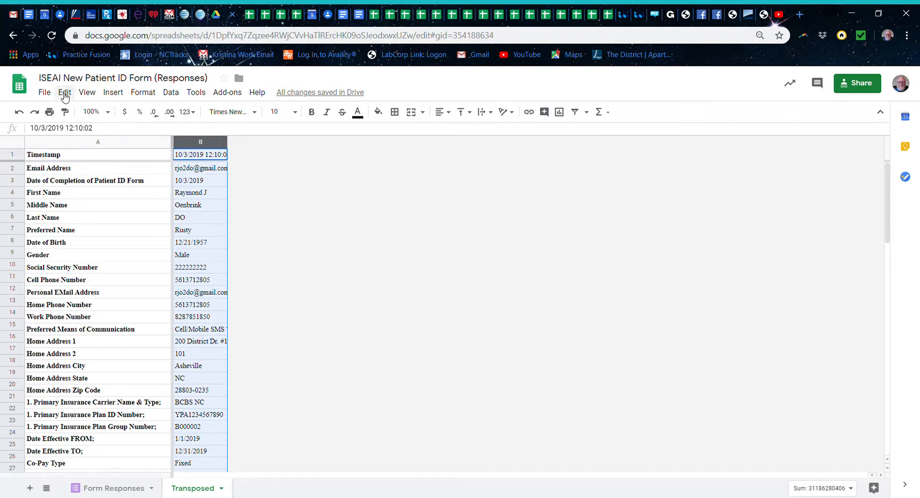
{"action": "left_click", "coordinate": [64, 94]}
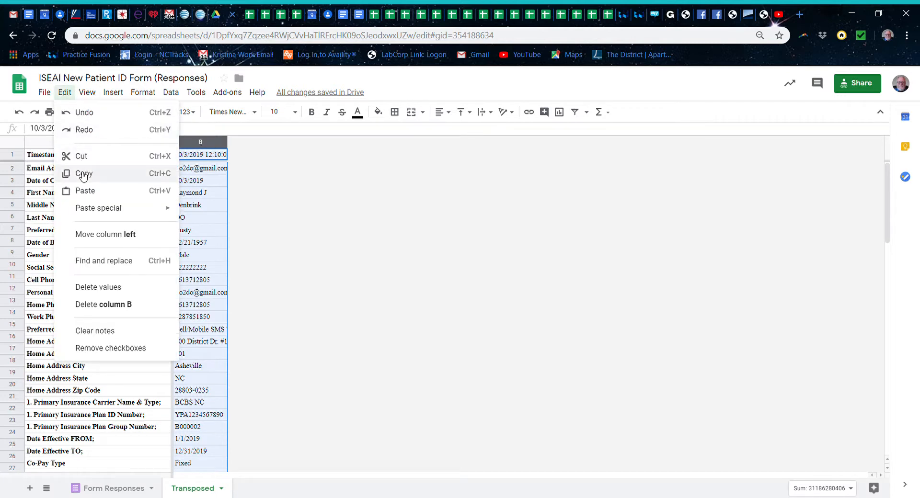
{"action": "left_click", "coordinate": [80, 174]}
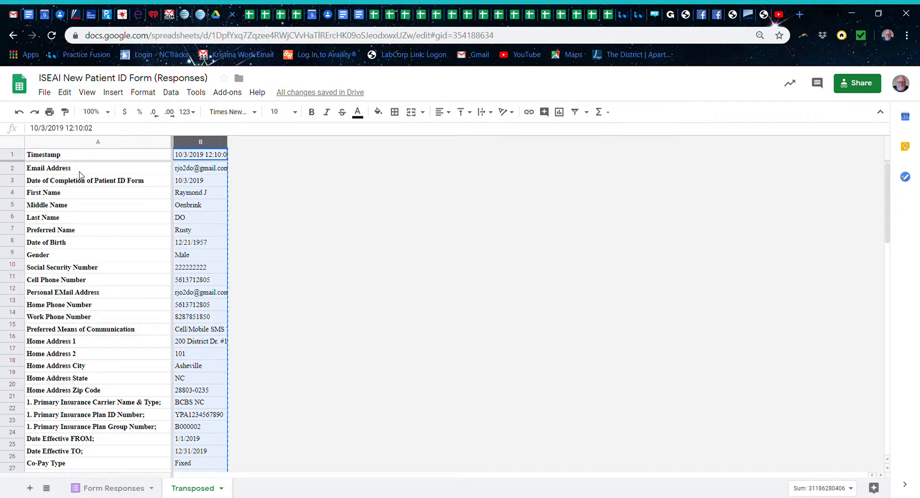
Paste the copied column into column B of the PtID sheet in the PatientTest chart, and check the VCS and CIRS1 sheets
{"action": "left_click", "coordinate": [296, 20]}
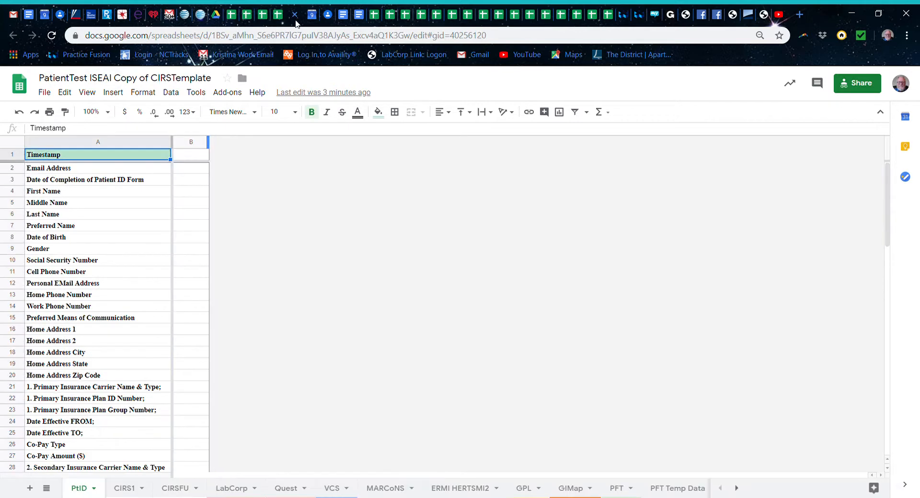
{"action": "left_click", "coordinate": [189, 143]}
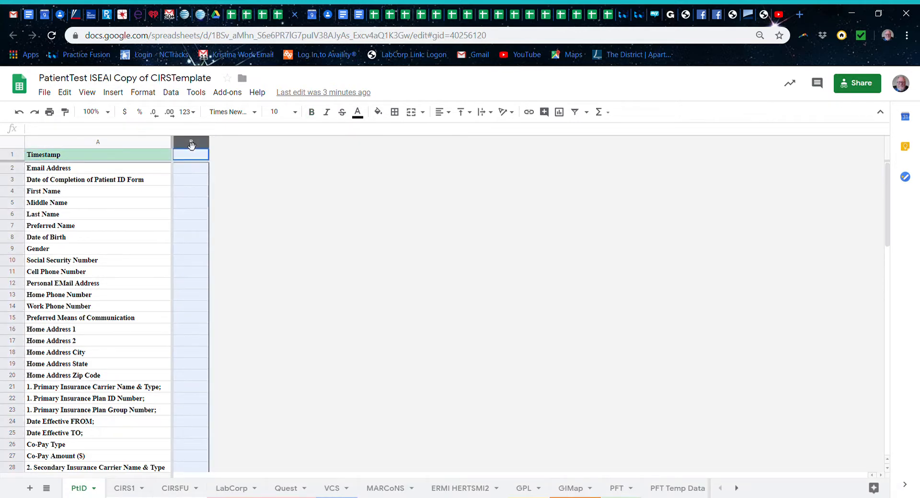
{"action": "left_click", "coordinate": [67, 95]}
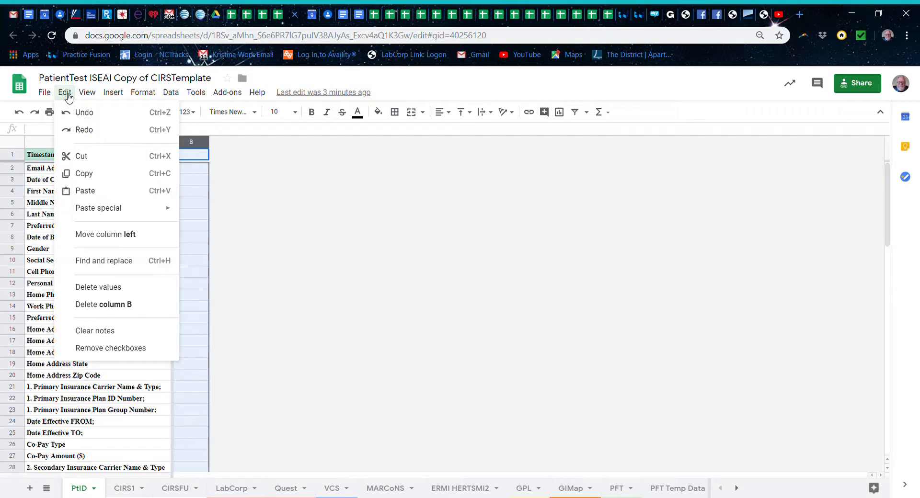
{"action": "mouse_move", "coordinate": [94, 208]}
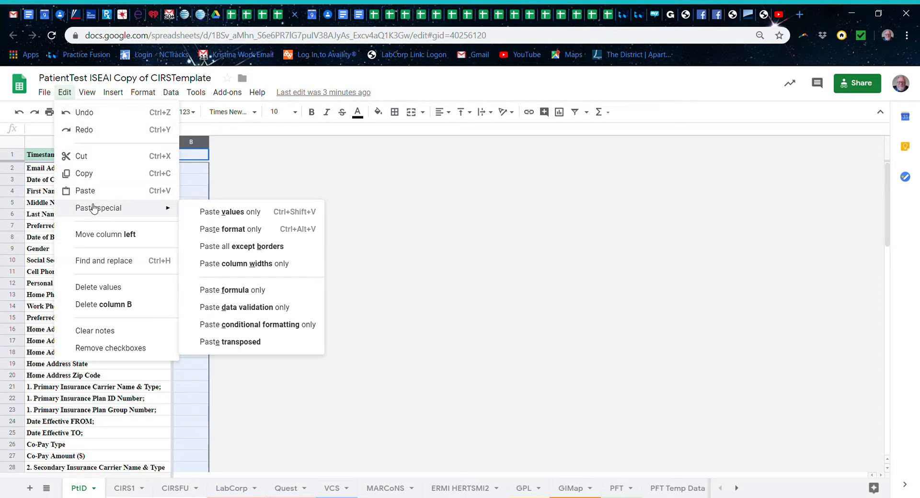
{"action": "left_click", "coordinate": [92, 191]}
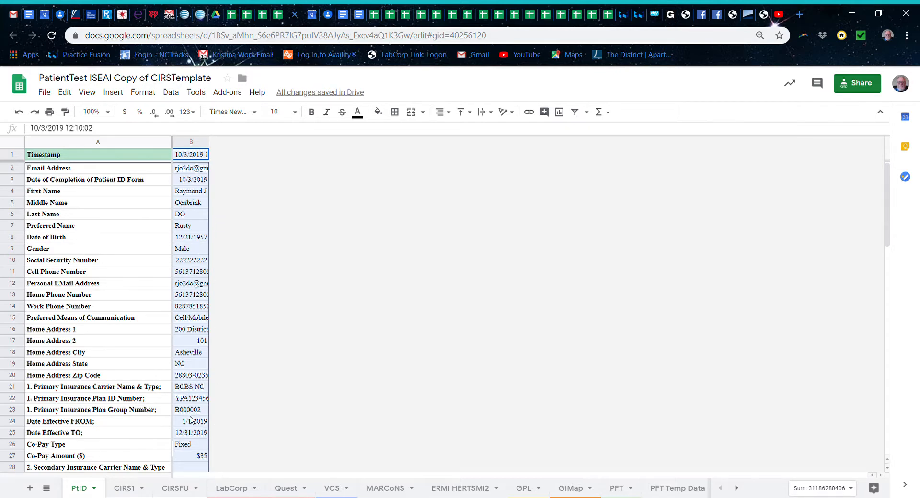
{"action": "left_click", "coordinate": [331, 489]}
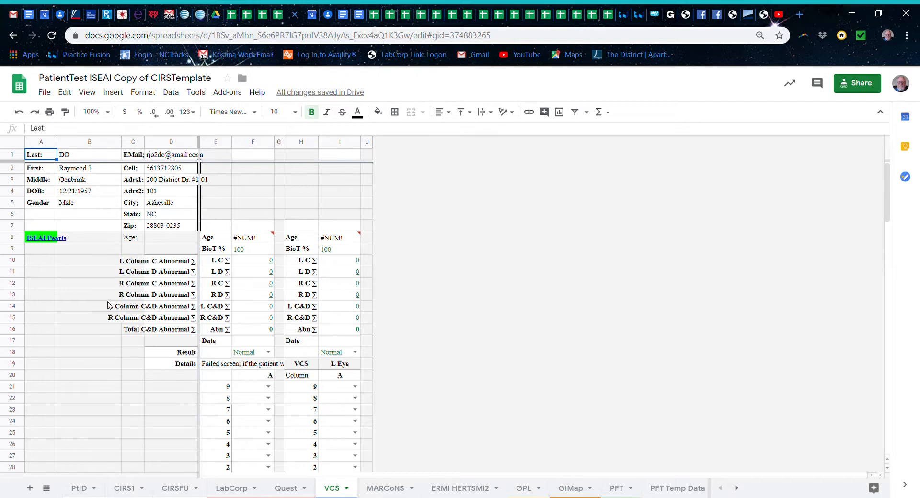
{"action": "left_click", "coordinate": [123, 490]}
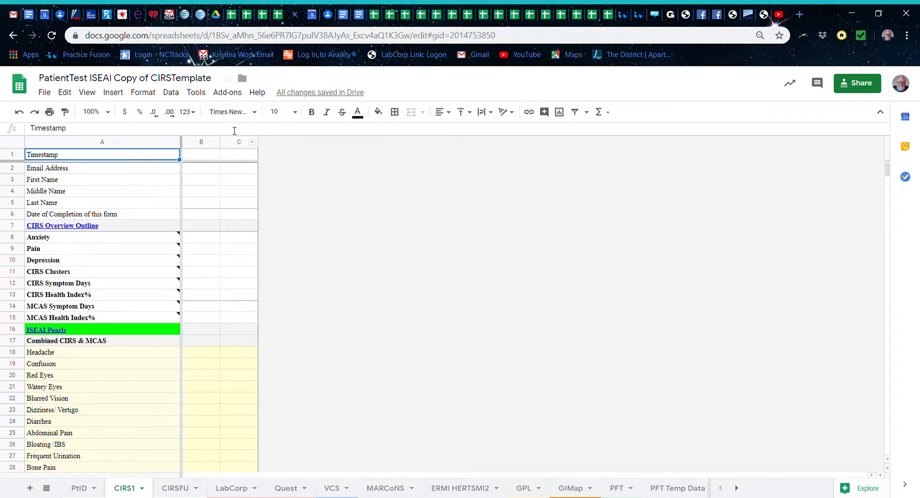
Switch to the ISEAI CIRS Initial Visit response spreadsheet and copy the entire response in row 2
{"action": "left_click", "coordinate": [247, 20]}
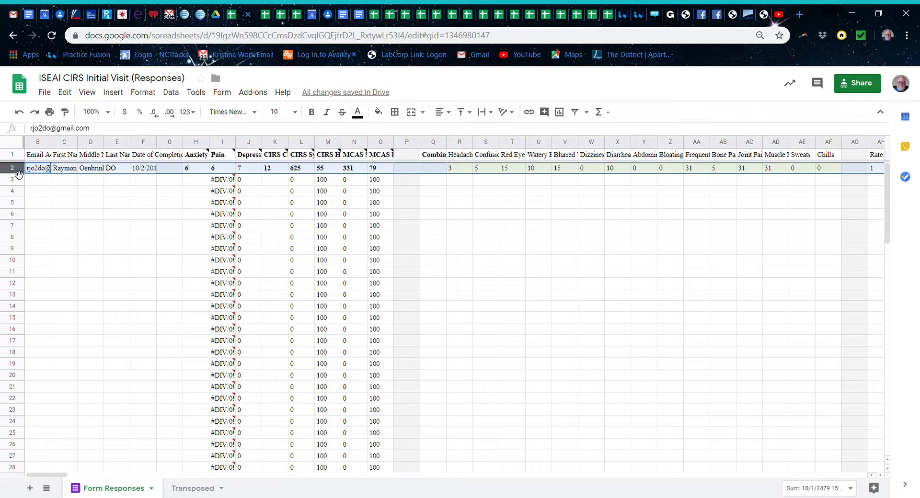
{"action": "left_click", "coordinate": [66, 94]}
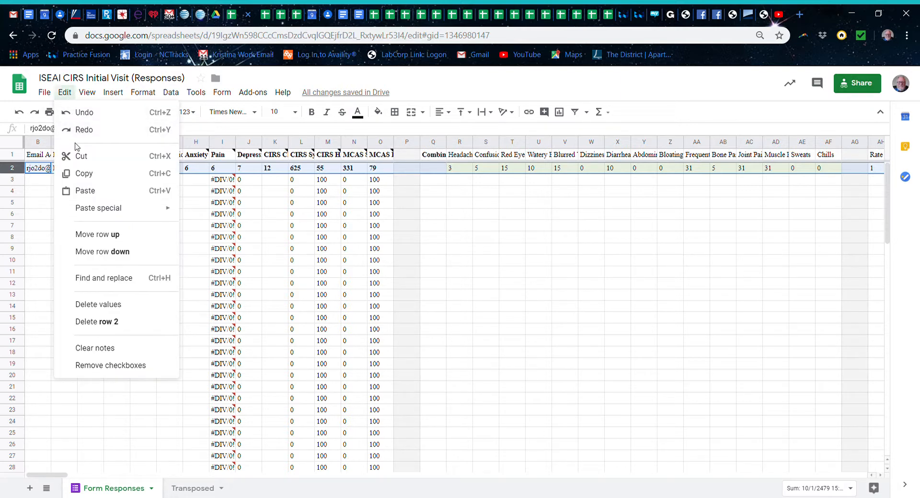
{"action": "left_click", "coordinate": [80, 174]}
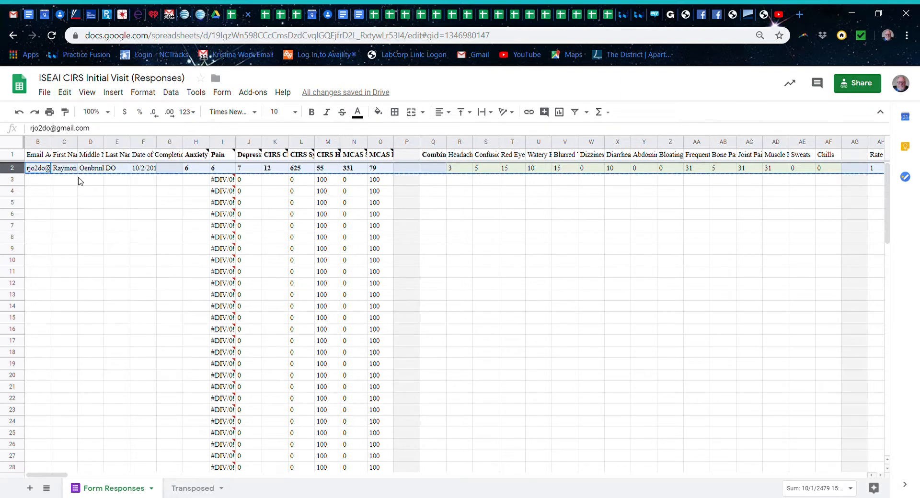
On the Transposed sheet, copy formula column B, insert a blank column to its left, and paste the copied column into it
{"action": "left_click", "coordinate": [182, 488]}
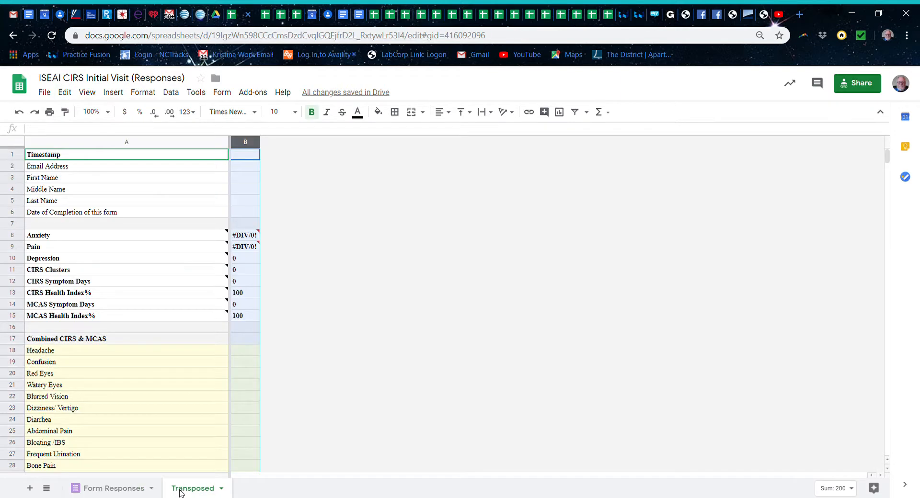
{"action": "left_click", "coordinate": [255, 142]}
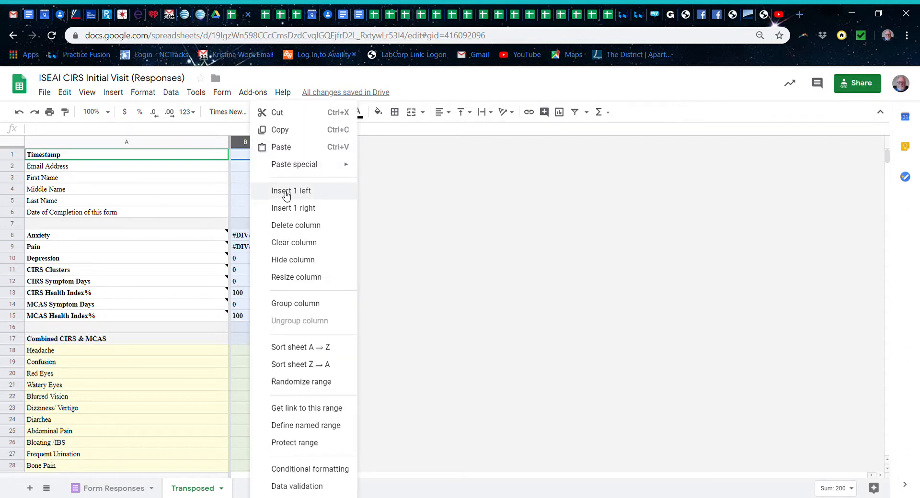
{"action": "left_click", "coordinate": [269, 129]}
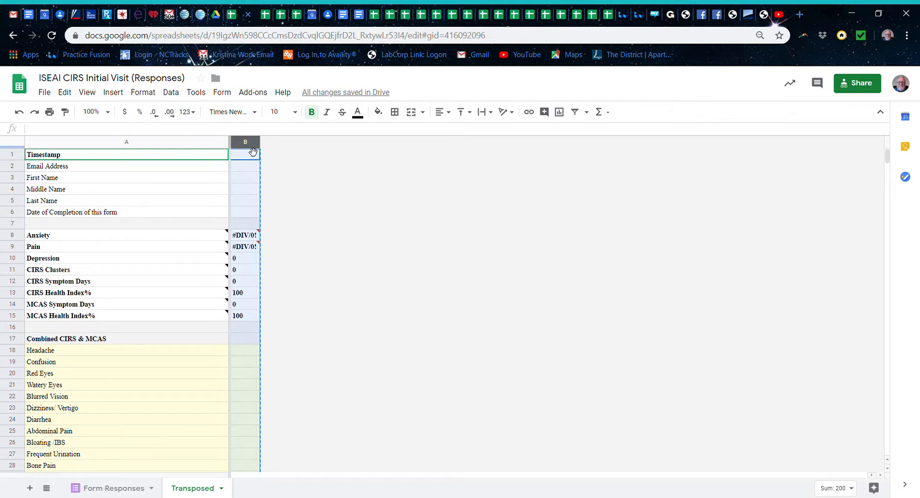
{"action": "right_click", "coordinate": [249, 142]}
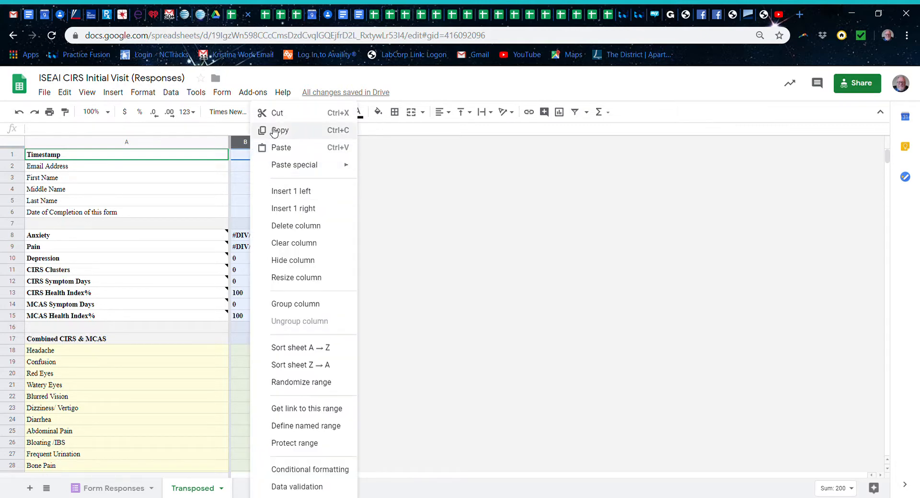
{"action": "left_click", "coordinate": [274, 130]}
{"action": "right_click", "coordinate": [254, 143]}
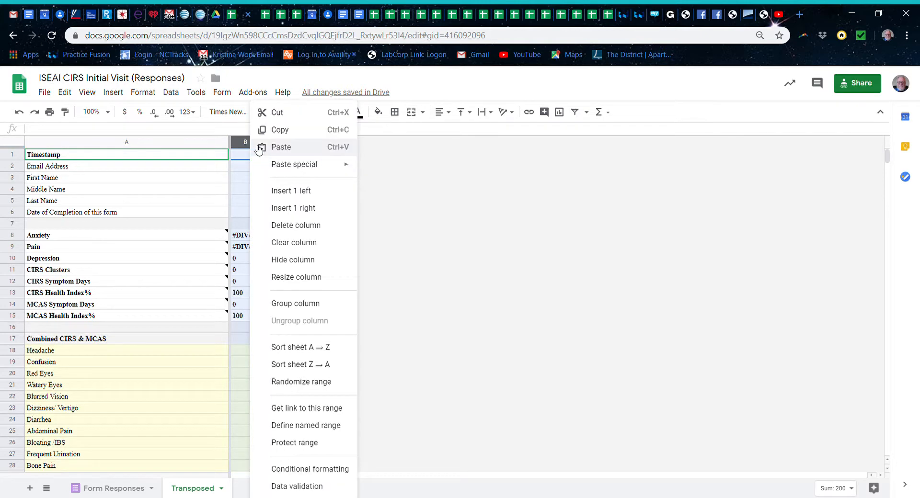
{"action": "left_click", "coordinate": [280, 191]}
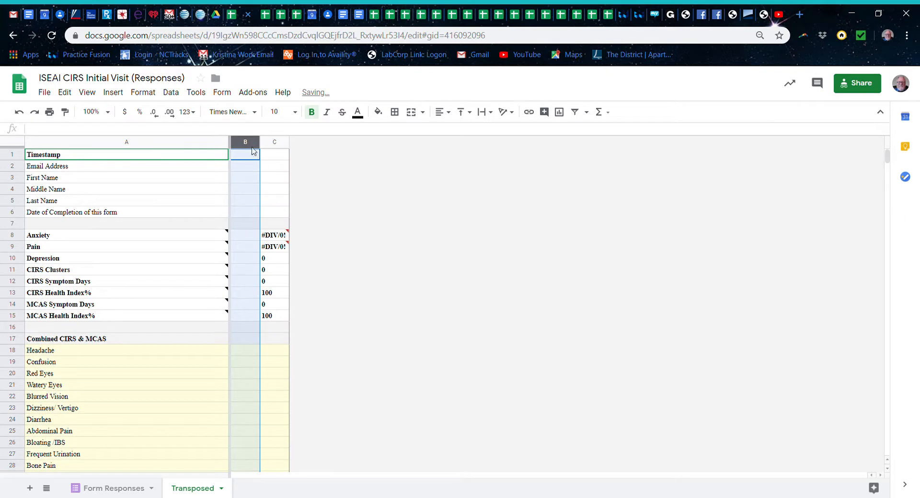
{"action": "right_click", "coordinate": [247, 142]}
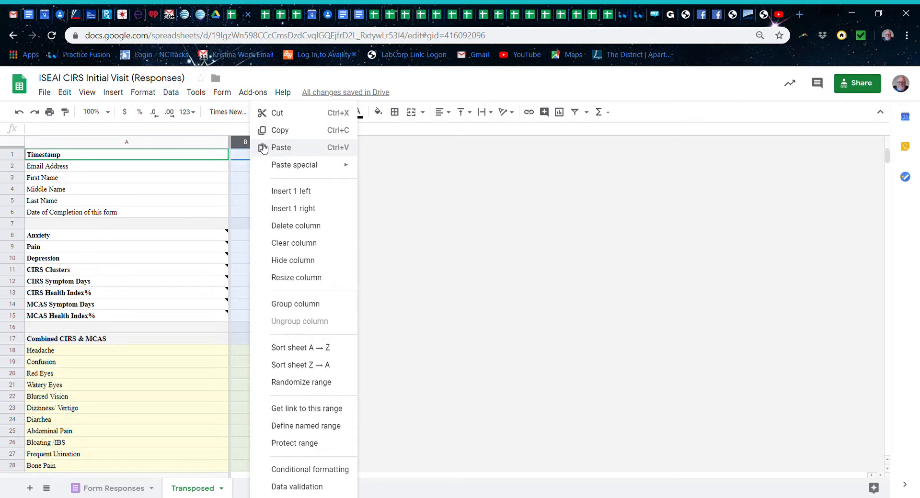
{"action": "left_click", "coordinate": [262, 148]}
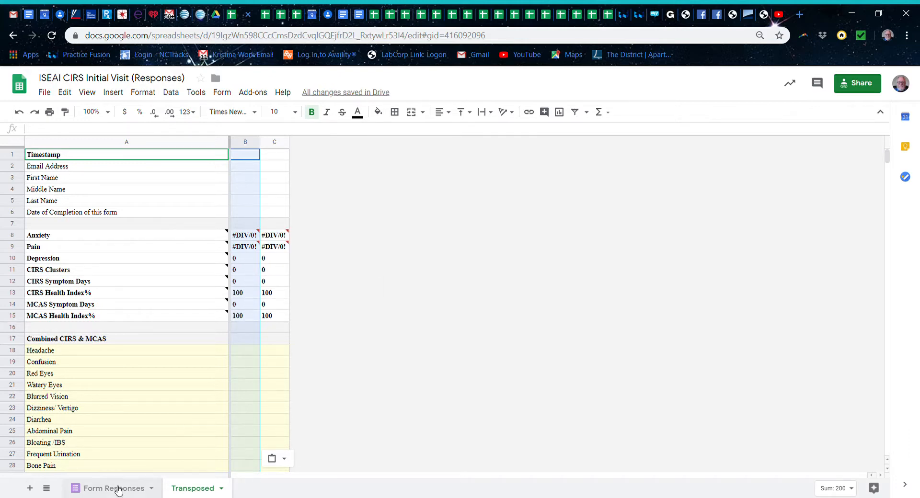
Copy response row 2 from the Form Responses sheet and paste it transposed into column B of the Transposed sheet
{"action": "left_click", "coordinate": [122, 488]}
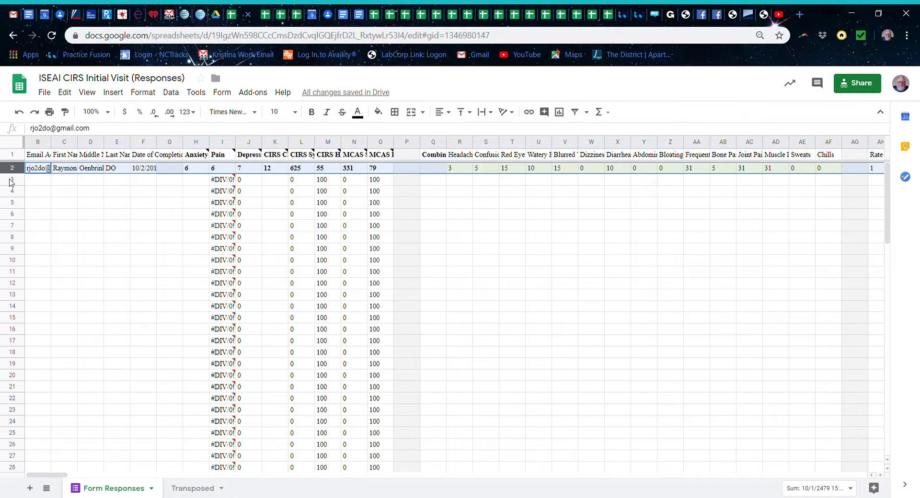
{"action": "left_click", "coordinate": [64, 92]}
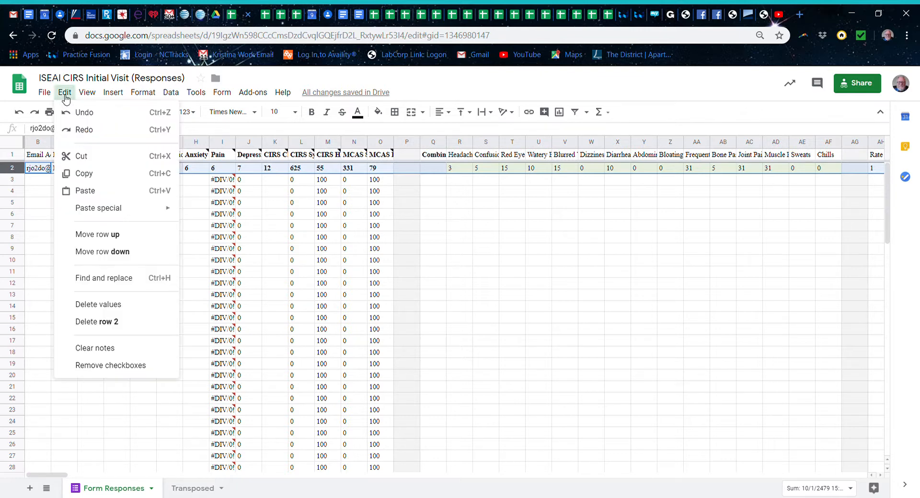
{"action": "left_click", "coordinate": [77, 175]}
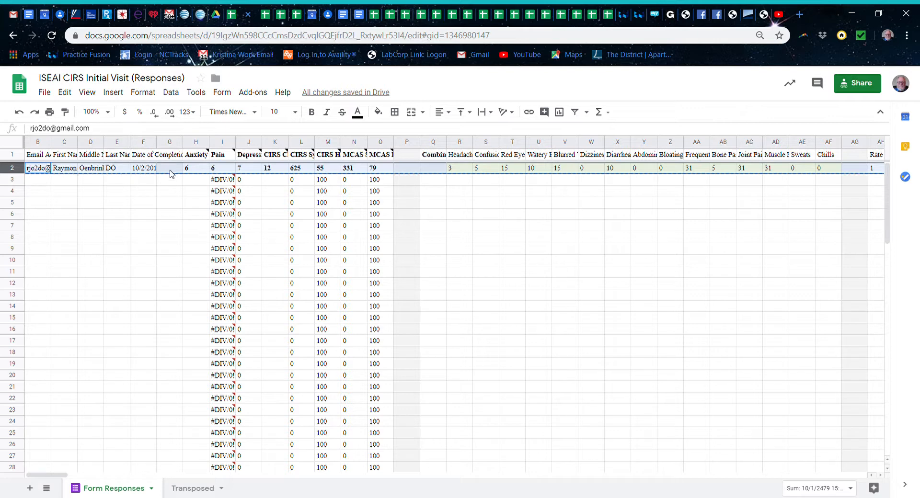
{"action": "left_click", "coordinate": [190, 487]}
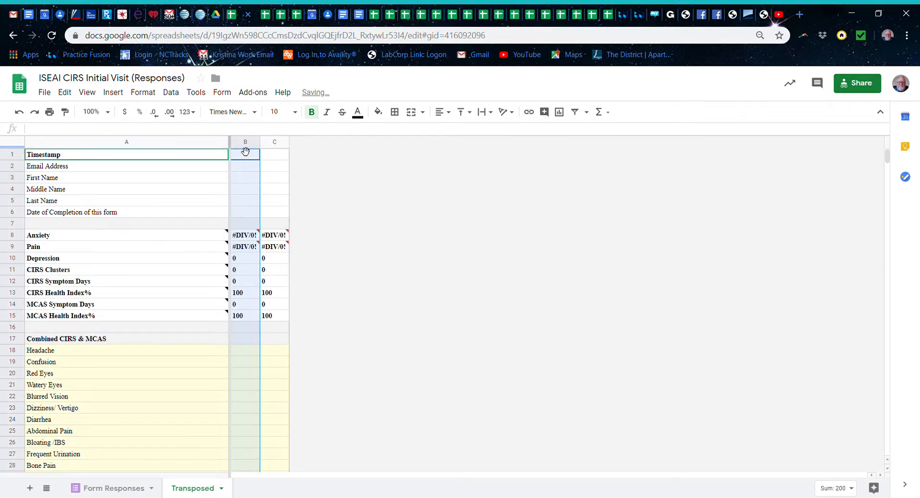
{"action": "left_click", "coordinate": [65, 92]}
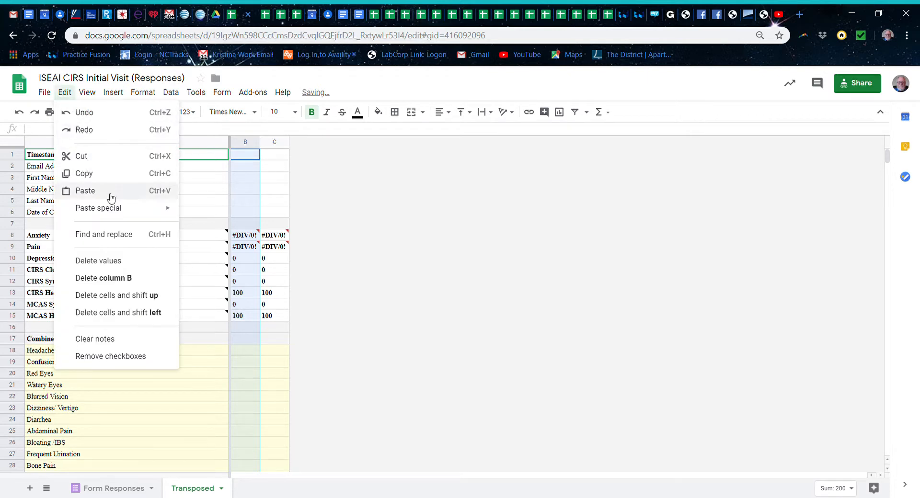
{"action": "mouse_move", "coordinate": [171, 211]}
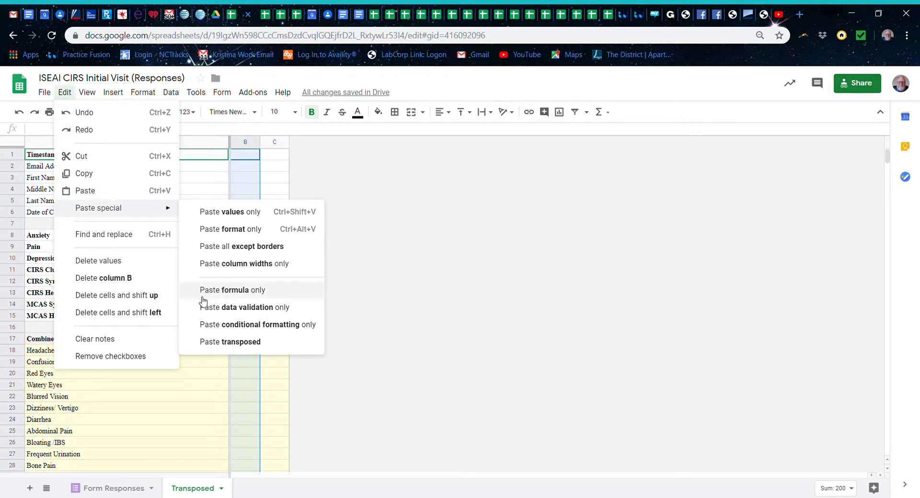
{"action": "left_click", "coordinate": [202, 341]}
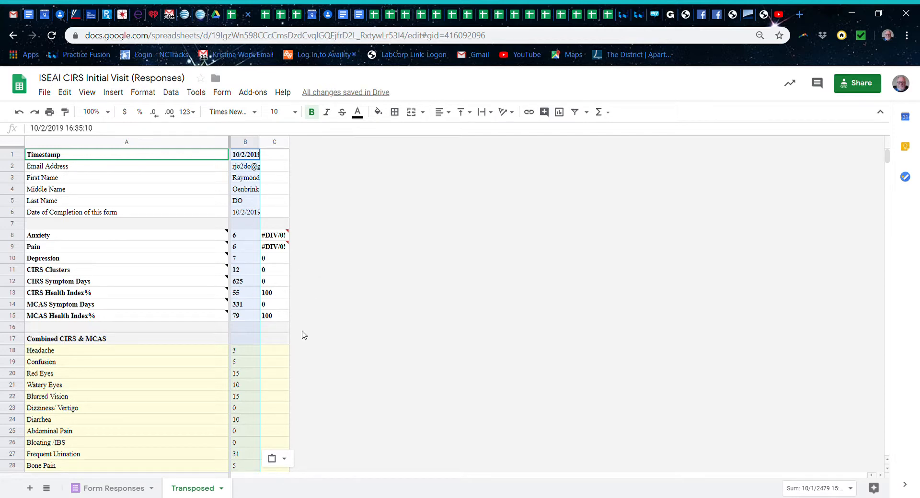
Review the transposed CIRS scores and symptom rows, the note on CIRS Health Index%, and the MCAS Health Index% formula in column C
{"action": "scroll", "coordinate": [302, 334], "scroll_direction": "down", "scroll_amount": 1}
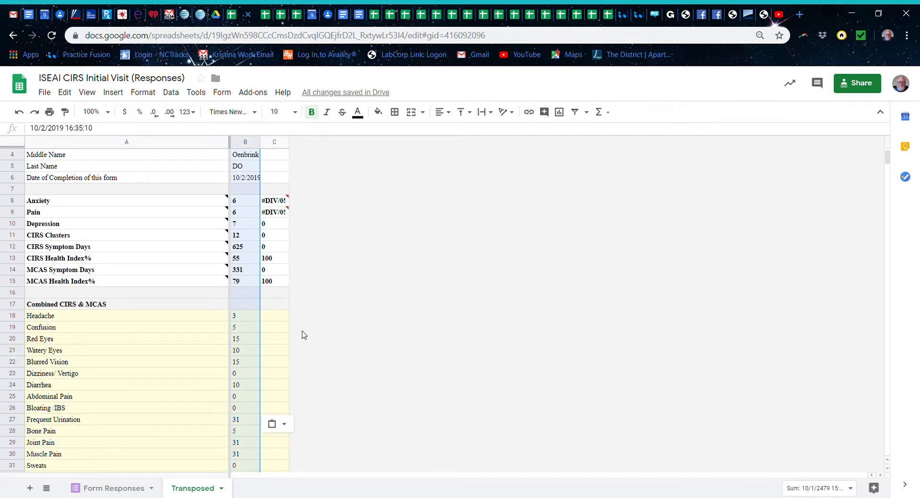
{"action": "scroll", "coordinate": [302, 335], "scroll_direction": "up", "scroll_amount": 1}
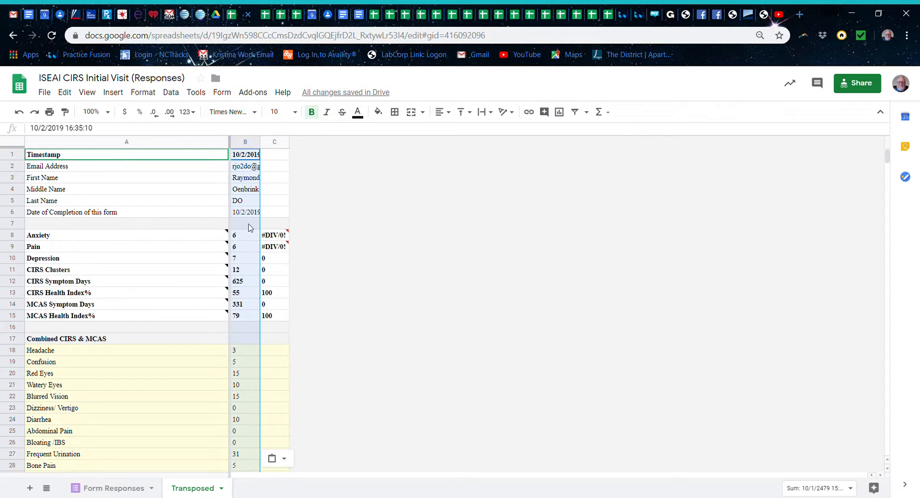
{"action": "mouse_move", "coordinate": [223, 238]}
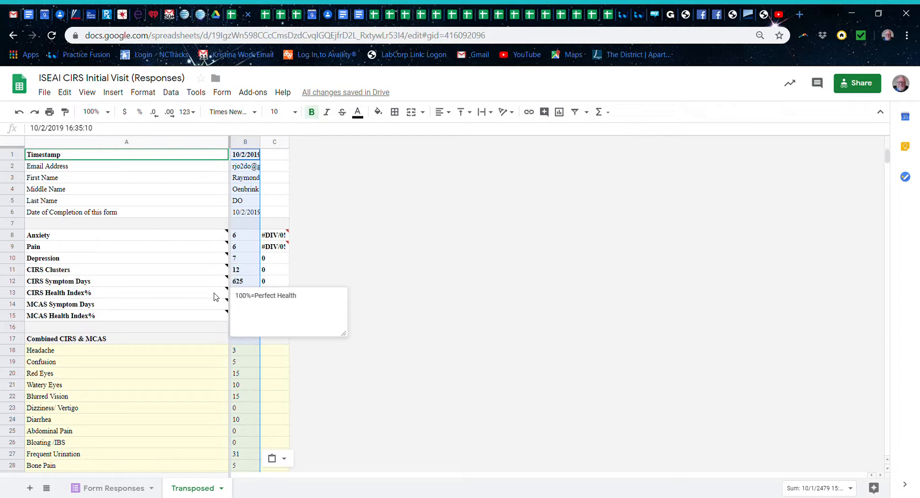
{"action": "left_click", "coordinate": [214, 294]}
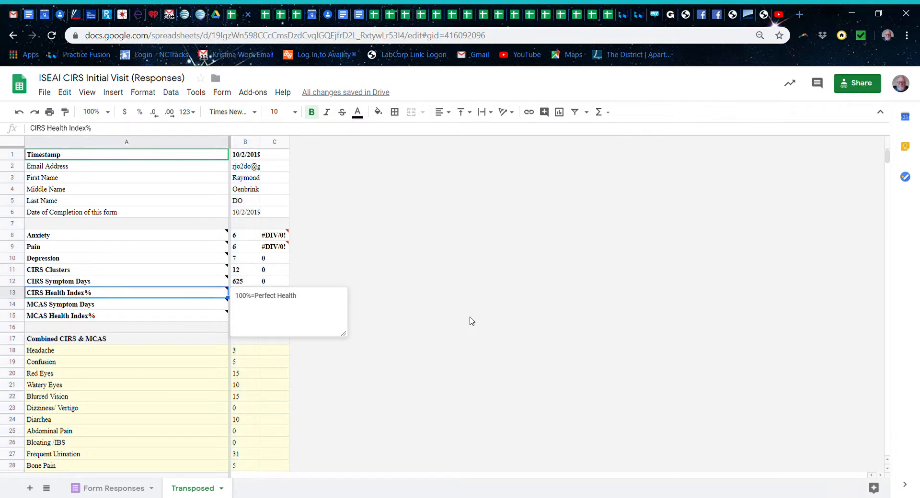
{"action": "left_click", "coordinate": [490, 315]}
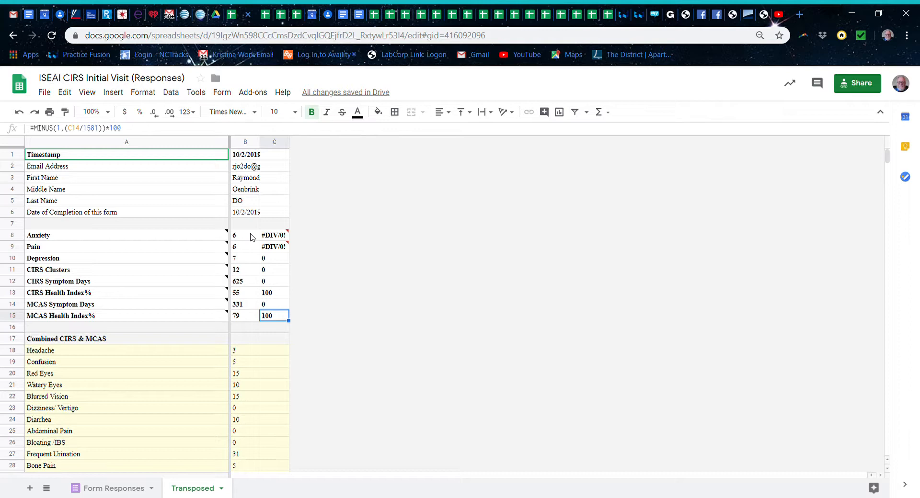
Examine the column B formulas for CIRS Health Index%, MCAS Health Index% and Headache, and review the Anxiety, Pain and Mood answers
{"action": "left_click", "coordinate": [244, 297]}
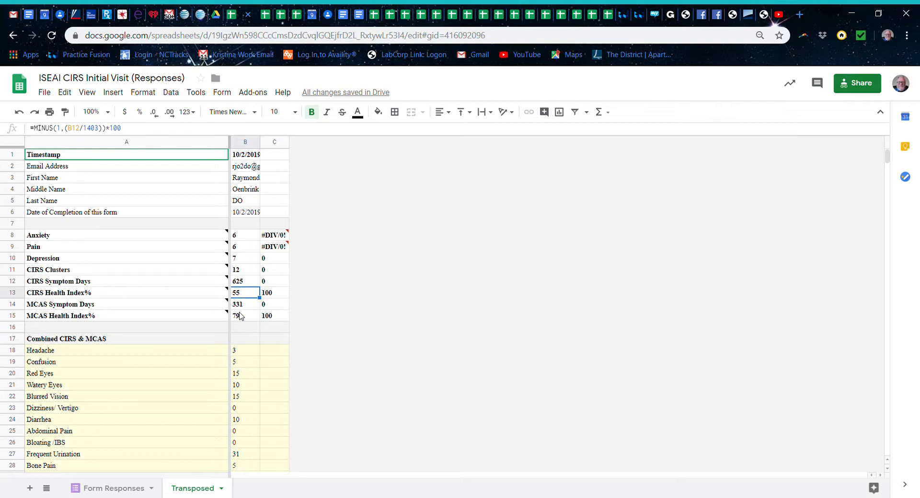
{"action": "left_click", "coordinate": [243, 320]}
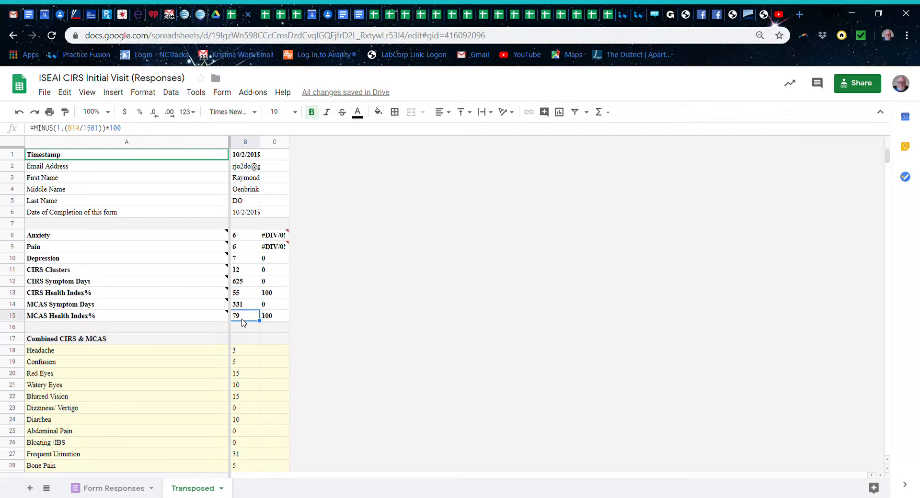
{"action": "left_click", "coordinate": [243, 352]}
{"action": "scroll", "coordinate": [361, 361], "scroll_direction": "down", "scroll_amount": 3}
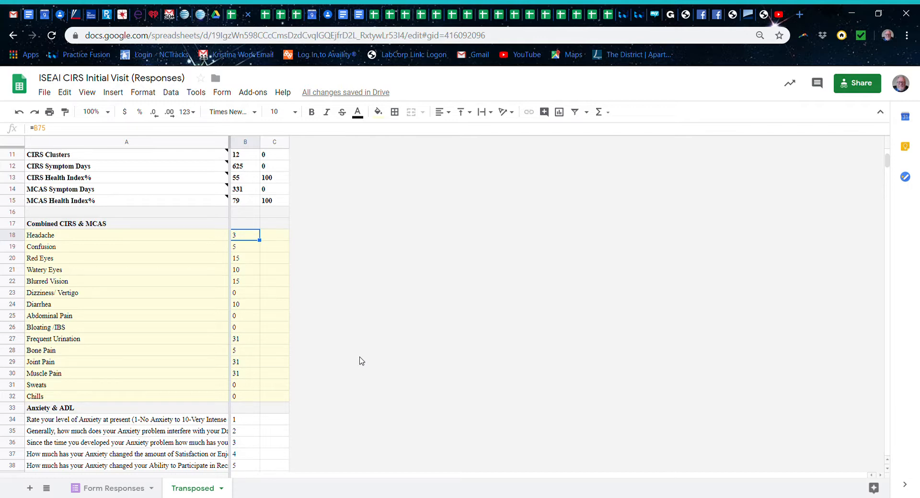
{"action": "scroll", "coordinate": [361, 360], "scroll_direction": "down", "scroll_amount": 4}
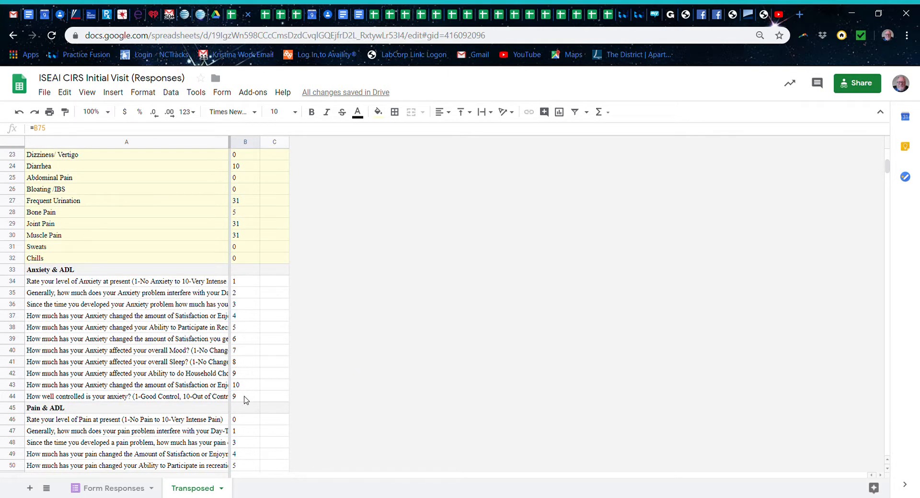
{"action": "scroll", "coordinate": [383, 397], "scroll_direction": "down", "scroll_amount": 3}
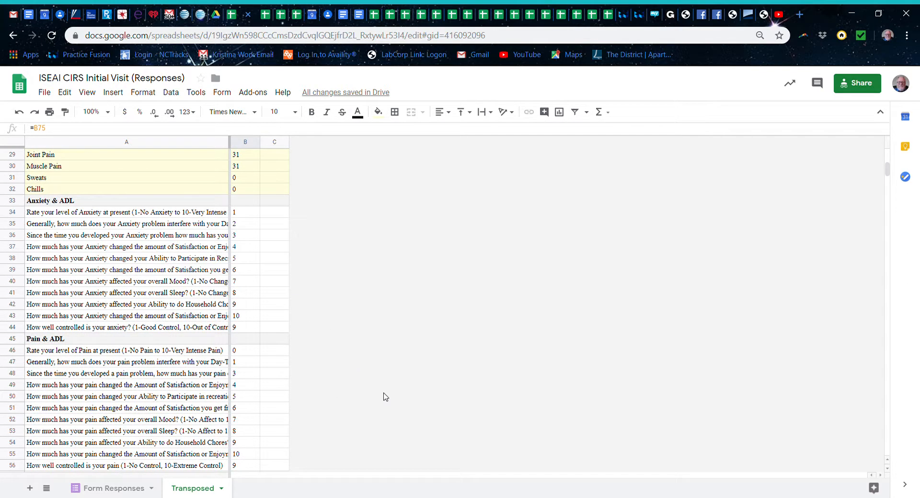
{"action": "scroll", "coordinate": [386, 396], "scroll_direction": "down", "scroll_amount": 2}
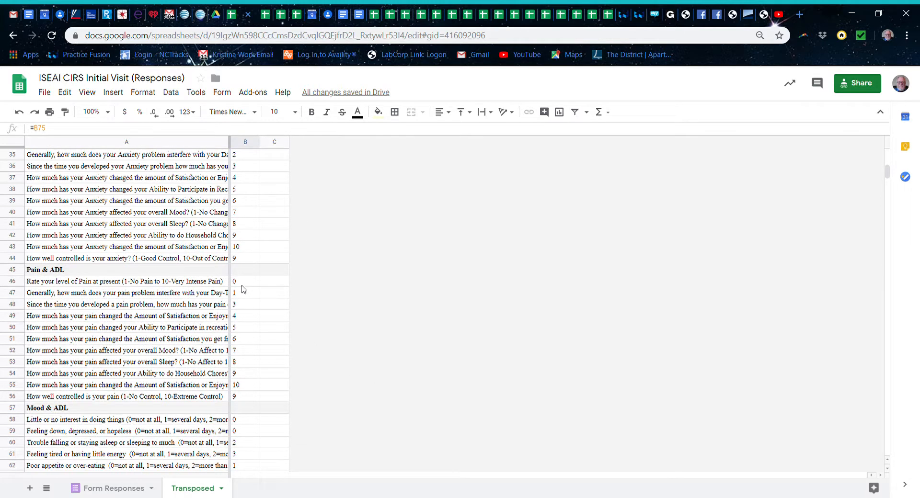
{"action": "scroll", "coordinate": [359, 413], "scroll_direction": "down", "scroll_amount": 4}
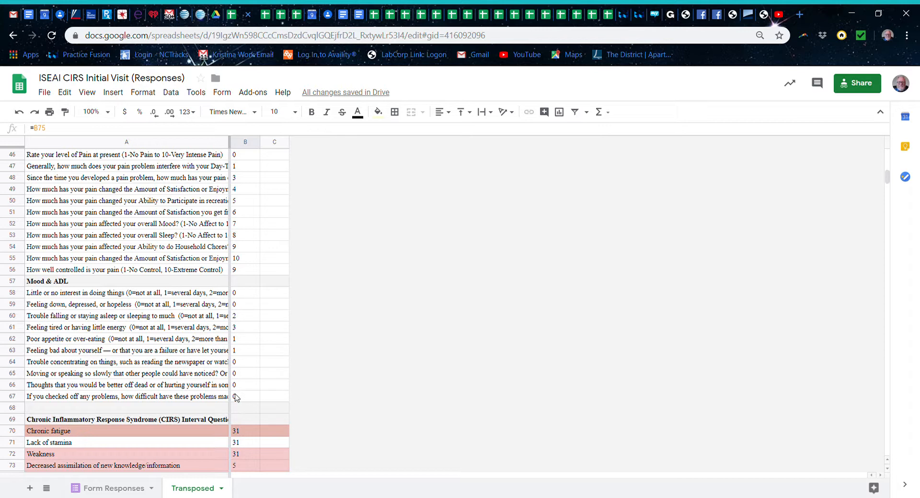
{"action": "scroll", "coordinate": [379, 401], "scroll_direction": "down", "scroll_amount": 3}
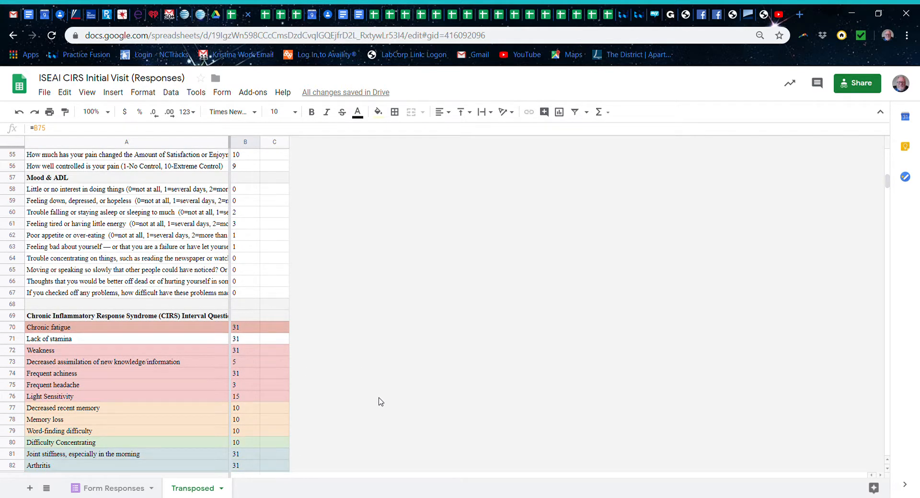
Review the transposed answers from the Chronic Inflammatory Response Syndrome symptom rows through to the CIRS Initial Visit Questions
{"action": "scroll", "coordinate": [380, 401], "scroll_direction": "down", "scroll_amount": 2}
{"action": "scroll", "coordinate": [379, 401], "scroll_direction": "down", "scroll_amount": 1}
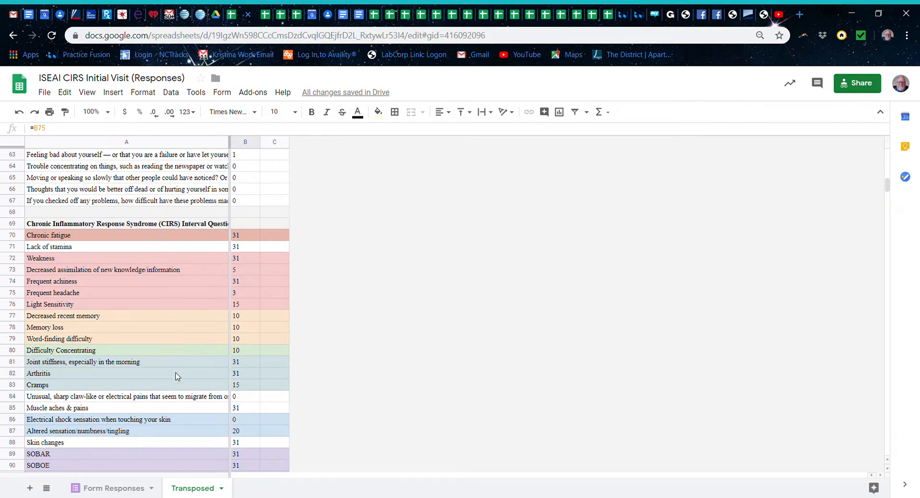
{"action": "scroll", "coordinate": [350, 391], "scroll_direction": "down", "scroll_amount": 1}
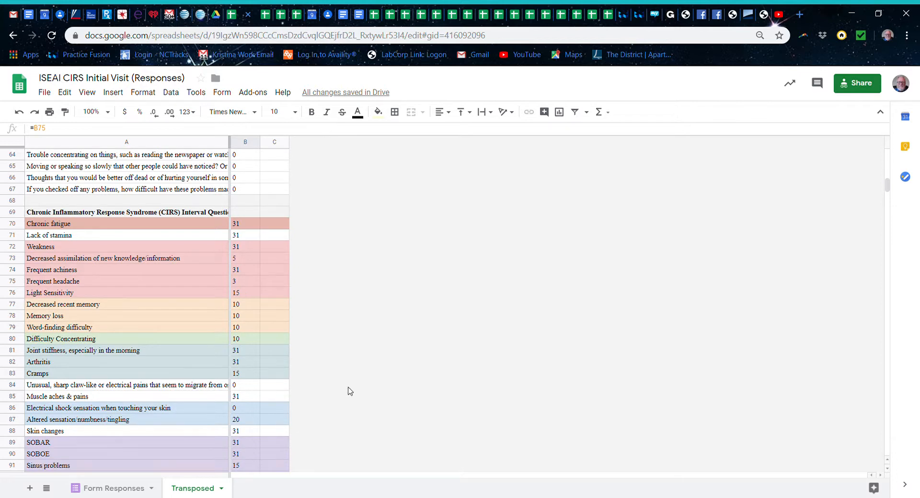
{"action": "scroll", "coordinate": [350, 392], "scroll_direction": "down", "scroll_amount": 7}
{"action": "scroll", "coordinate": [350, 391], "scroll_direction": "down", "scroll_amount": 4}
{"action": "scroll", "coordinate": [350, 392], "scroll_direction": "down", "scroll_amount": 5}
{"action": "scroll", "coordinate": [350, 392], "scroll_direction": "down", "scroll_amount": 7}
{"action": "scroll", "coordinate": [350, 391], "scroll_direction": "down", "scroll_amount": 6}
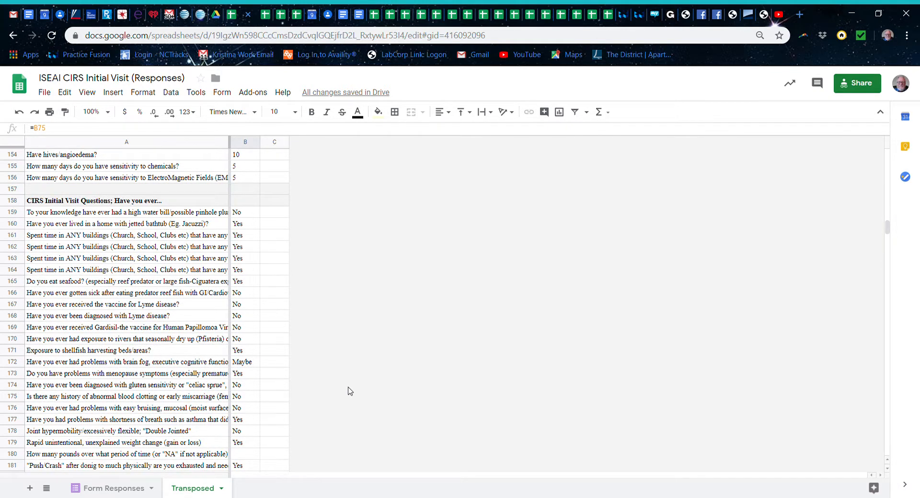
Widen column A of the Transposed sheet to roughly twice its width so the long CIRS Initial Visit questions can be read
{"action": "scroll", "coordinate": [350, 392], "scroll_direction": "down", "scroll_amount": 1}
{"action": "scroll", "coordinate": [351, 391], "scroll_direction": "down", "scroll_amount": 4}
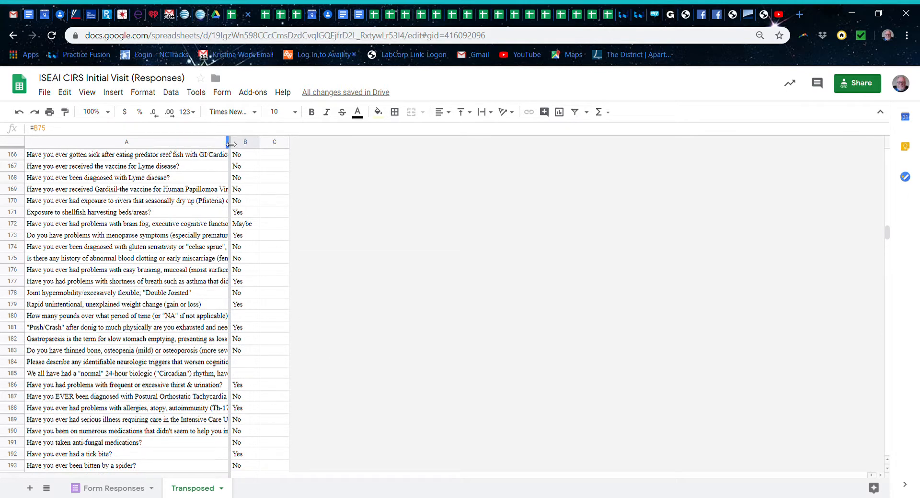
{"action": "left_click_drag", "start_coordinate": [232, 144], "coordinate": [231, 144]}
{"action": "left_click_drag", "start_coordinate": [232, 145], "coordinate": [472, 168]}
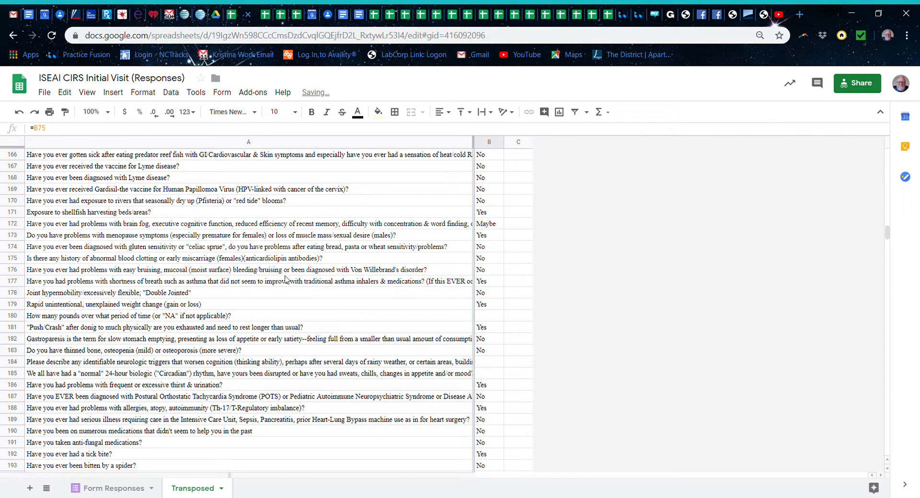
Review the remaining transposed answers, from allergies, medications and Review of Systems through surgical, social and family history to BioStatistics
{"action": "scroll", "coordinate": [286, 280], "scroll_direction": "down", "scroll_amount": 5}
{"action": "scroll", "coordinate": [286, 279], "scroll_direction": "down", "scroll_amount": 1}
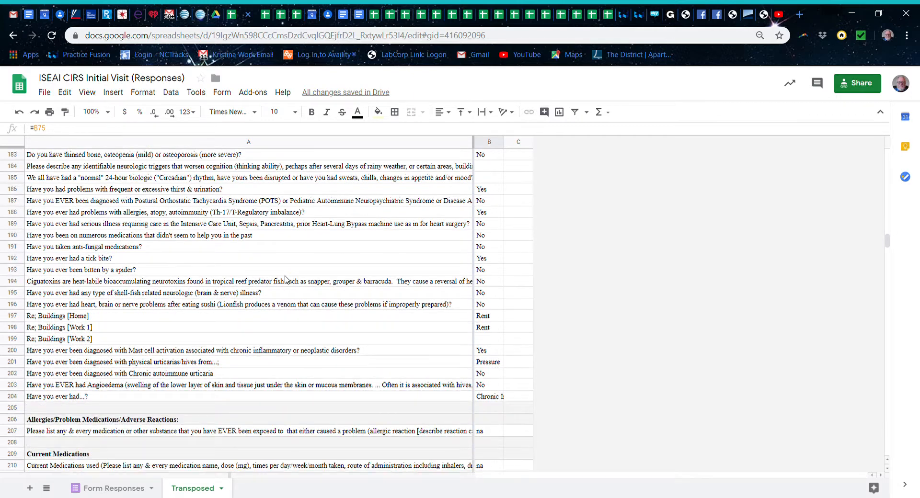
{"action": "scroll", "coordinate": [286, 280], "scroll_direction": "up", "scroll_amount": 1}
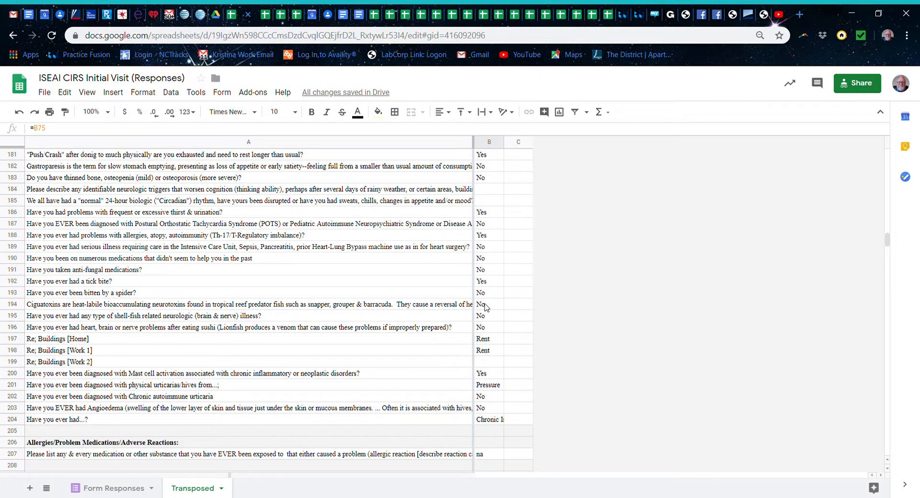
{"action": "scroll", "coordinate": [265, 301], "scroll_direction": "down", "scroll_amount": 5}
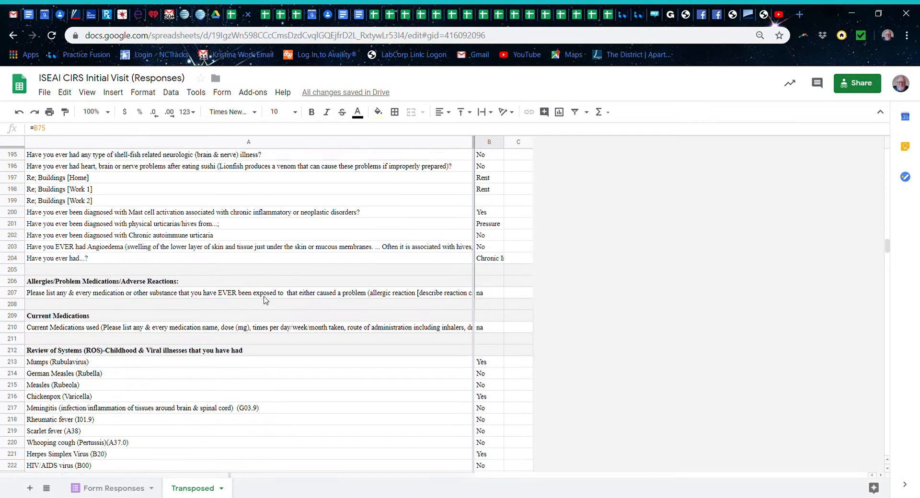
{"action": "scroll", "coordinate": [266, 301], "scroll_direction": "down", "scroll_amount": 1}
{"action": "scroll", "coordinate": [266, 301], "scroll_direction": "down", "scroll_amount": 6}
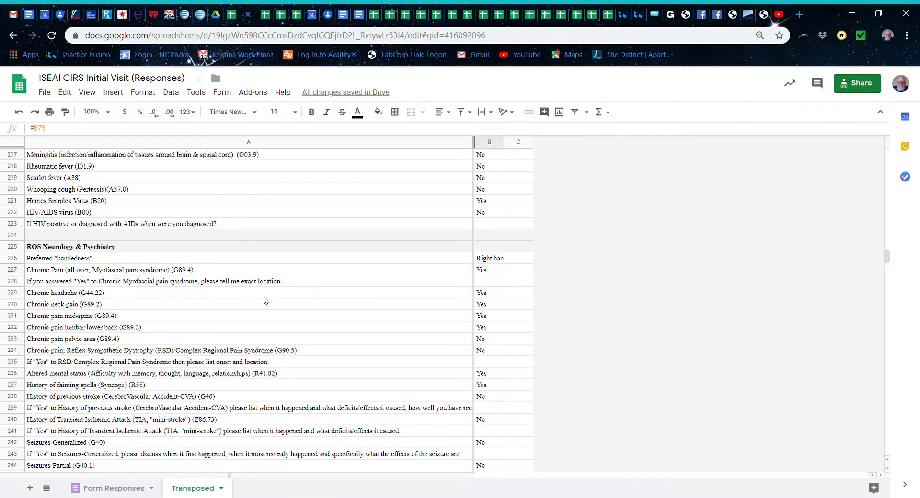
{"action": "scroll", "coordinate": [266, 300], "scroll_direction": "down", "scroll_amount": 20}
{"action": "scroll", "coordinate": [265, 301], "scroll_direction": "down", "scroll_amount": 20}
{"action": "scroll", "coordinate": [266, 300], "scroll_direction": "down", "scroll_amount": 20}
{"action": "scroll", "coordinate": [266, 301], "scroll_direction": "down", "scroll_amount": 20}
{"action": "scroll", "coordinate": [266, 301], "scroll_direction": "down", "scroll_amount": 10}
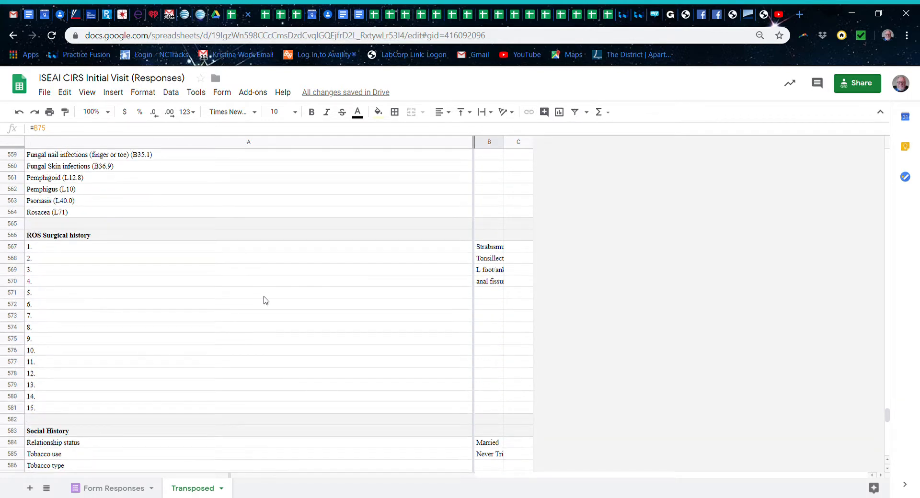
{"action": "scroll", "coordinate": [265, 300], "scroll_direction": "down", "scroll_amount": 5}
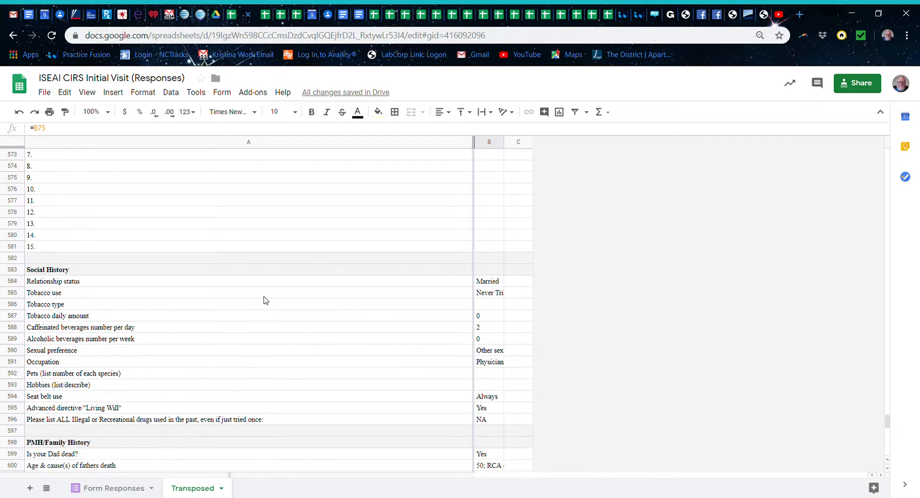
{"action": "scroll", "coordinate": [266, 301], "scroll_direction": "down", "scroll_amount": 5}
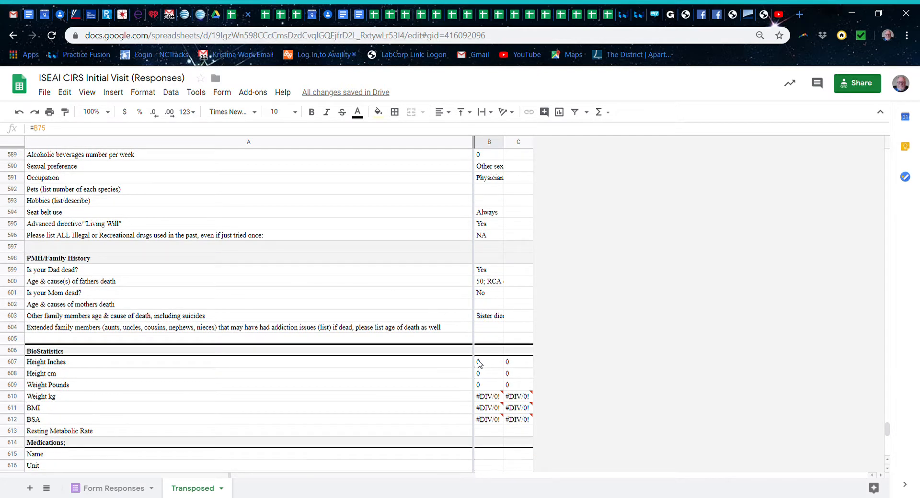
Examine the BioStatistics rows, including the Height cm formula and Resting Metabolic Rate, and the Medications entry rows at the sheet's end
{"action": "left_click", "coordinate": [481, 377]}
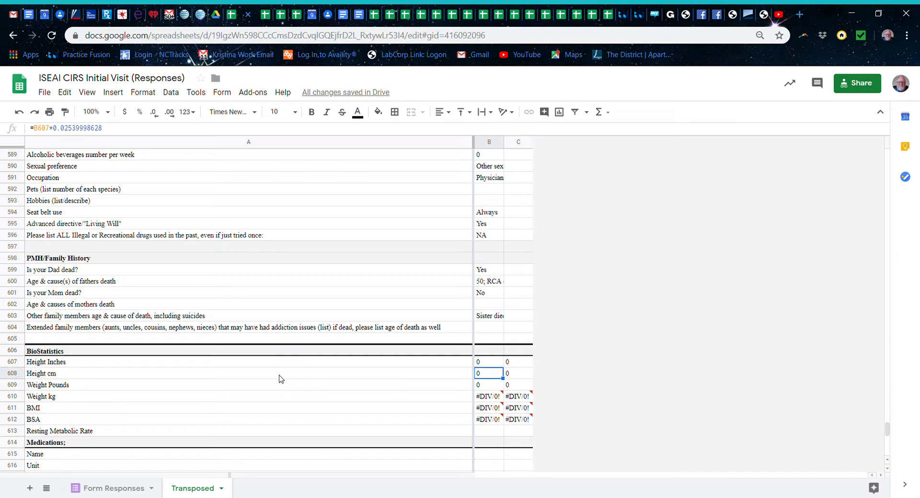
{"action": "mouse_move", "coordinate": [479, 406]}
{"action": "left_click_drag", "start_coordinate": [483, 396], "coordinate": [901, 7]}
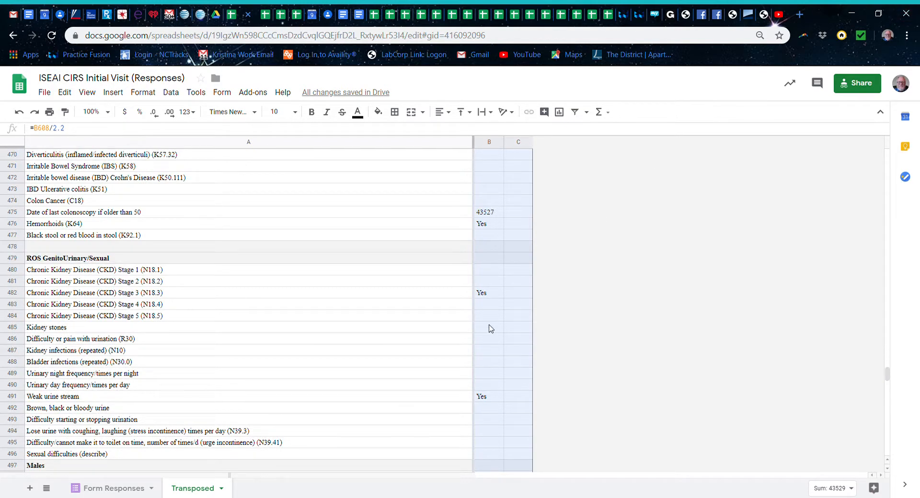
{"action": "scroll", "coordinate": [488, 329], "scroll_direction": "down", "scroll_amount": 20}
{"action": "scroll", "coordinate": [490, 329], "scroll_direction": "down", "scroll_amount": 8}
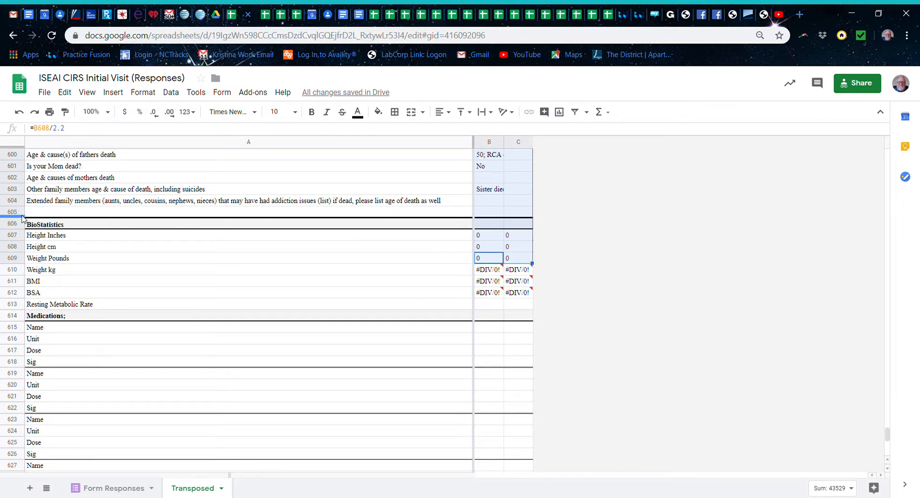
{"action": "left_click", "coordinate": [33, 285]}
{"action": "left_click", "coordinate": [34, 293]}
{"action": "left_click", "coordinate": [34, 305]}
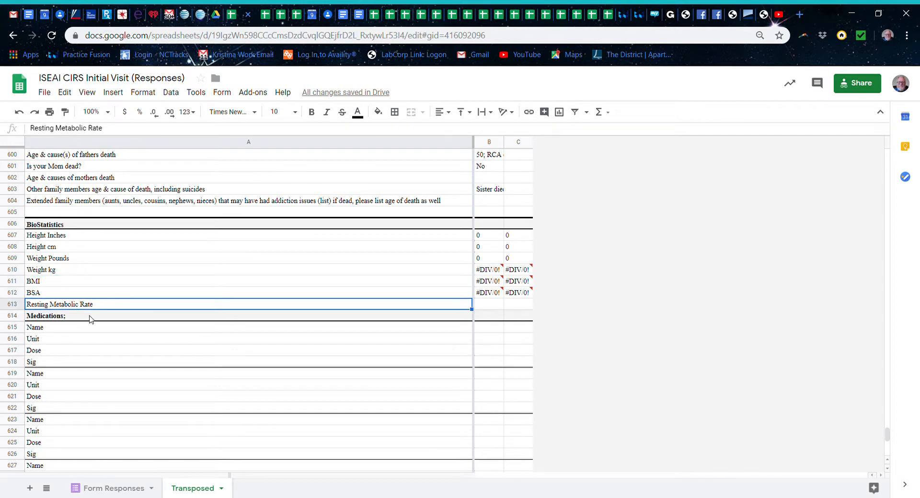
{"action": "scroll", "coordinate": [283, 363], "scroll_direction": "down", "scroll_amount": 5}
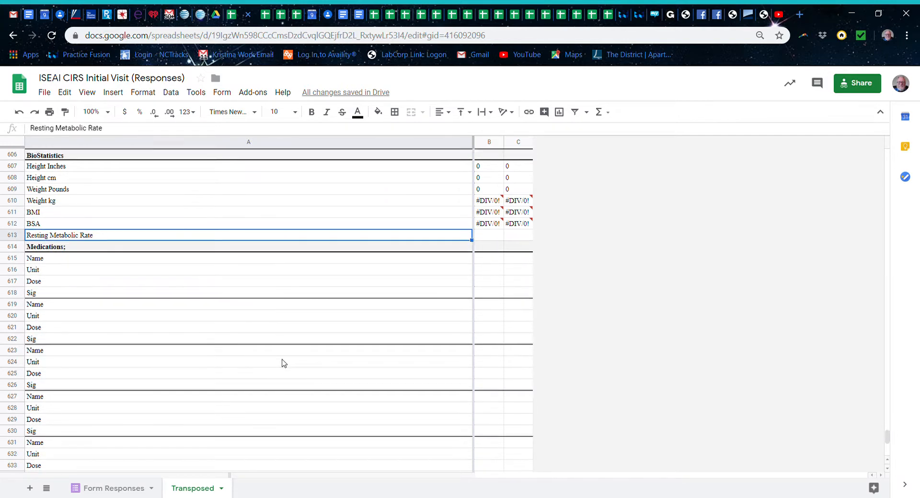
{"action": "scroll", "coordinate": [283, 362], "scroll_direction": "down", "scroll_amount": 5}
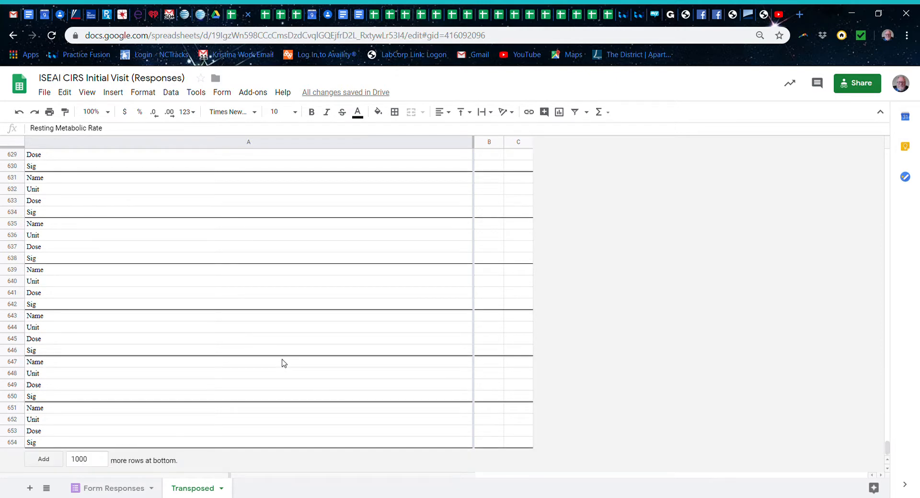
{"action": "scroll", "coordinate": [284, 363], "scroll_direction": "up", "scroll_amount": 9}
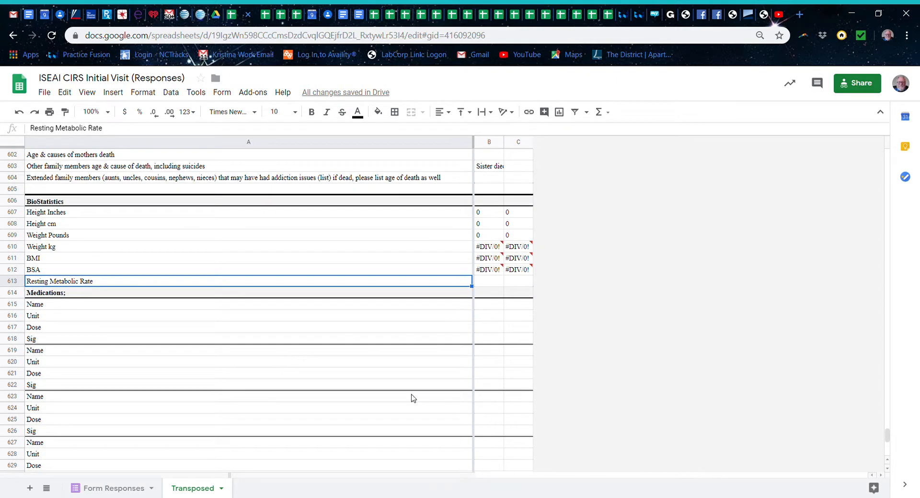
{"action": "scroll", "coordinate": [330, 332], "scroll_direction": "down", "scroll_amount": 1}
Copy the whole response column B of the Transposed sheet and switch to the PatientTest ISEAI Copy of CIRSTemplate spreadsheet
{"action": "scroll", "coordinate": [315, 263], "scroll_direction": "up", "scroll_amount": 12}
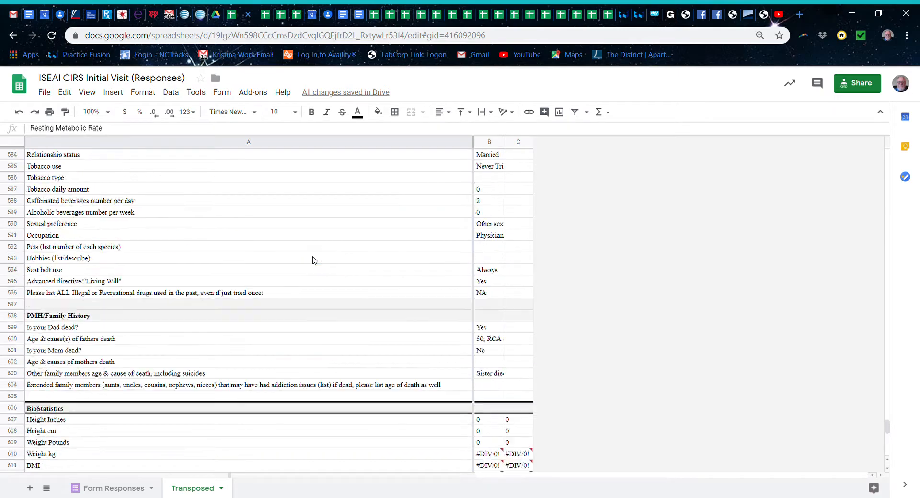
{"action": "scroll", "coordinate": [314, 261], "scroll_direction": "up", "scroll_amount": 20}
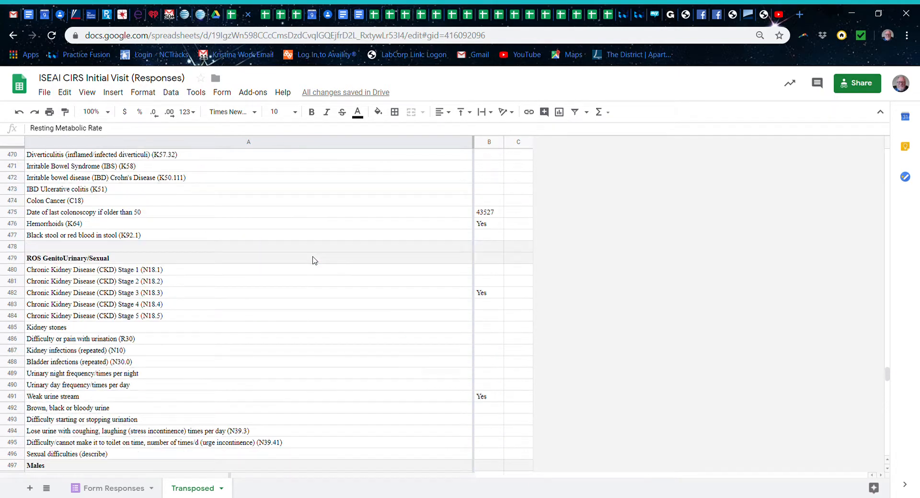
{"action": "scroll", "coordinate": [315, 260], "scroll_direction": "up", "scroll_amount": 20}
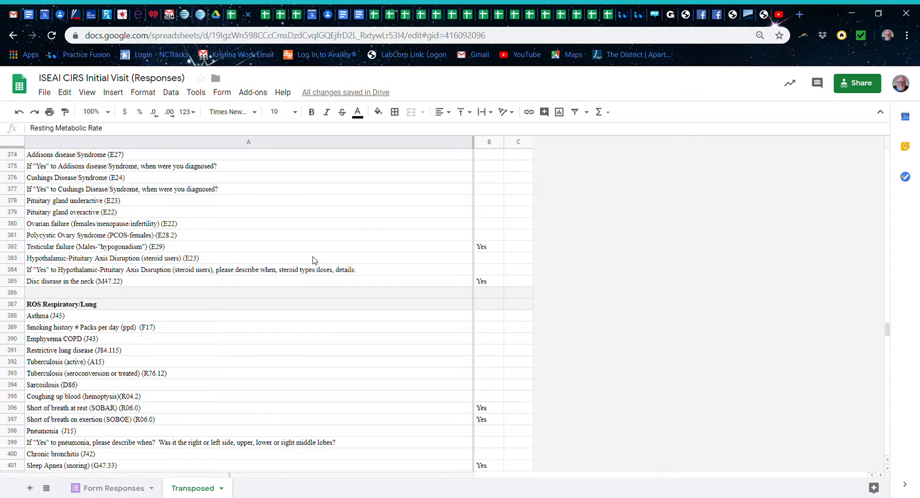
{"action": "scroll", "coordinate": [314, 261], "scroll_direction": "up", "scroll_amount": 20}
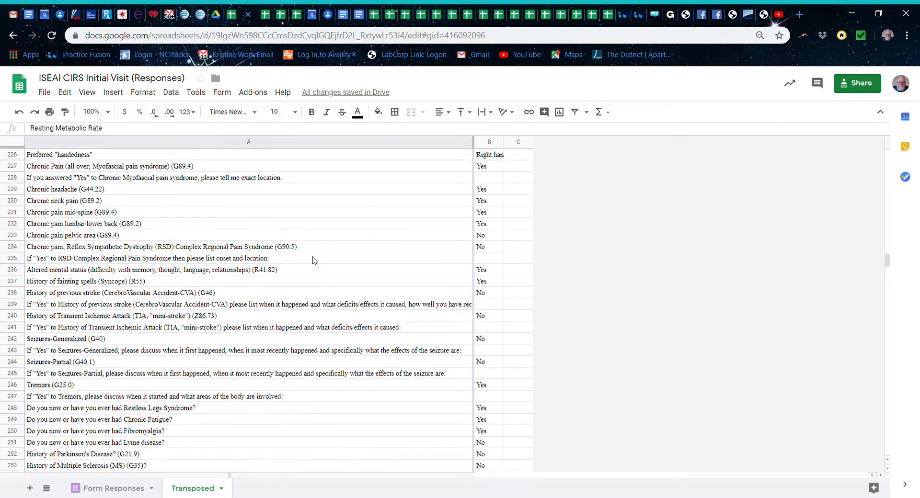
{"action": "scroll", "coordinate": [315, 261], "scroll_direction": "up", "scroll_amount": 6}
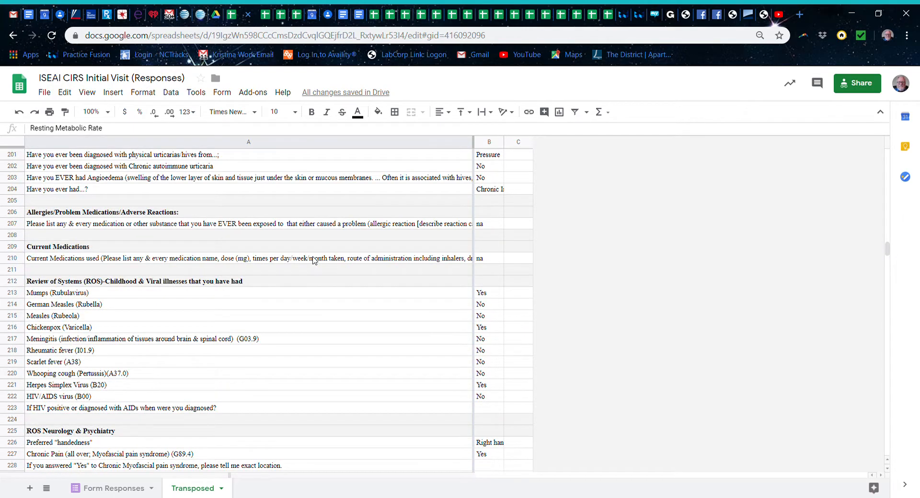
{"action": "scroll", "coordinate": [314, 261], "scroll_direction": "up", "scroll_amount": 3}
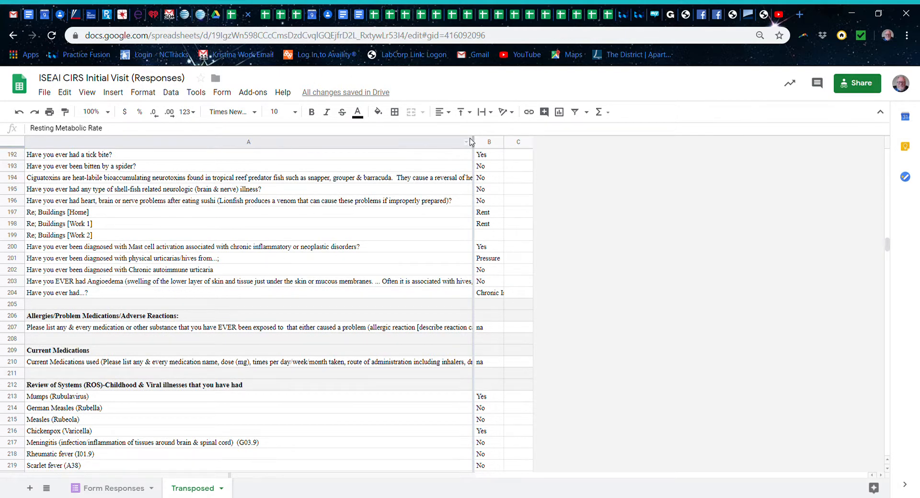
{"action": "left_click", "coordinate": [489, 143]}
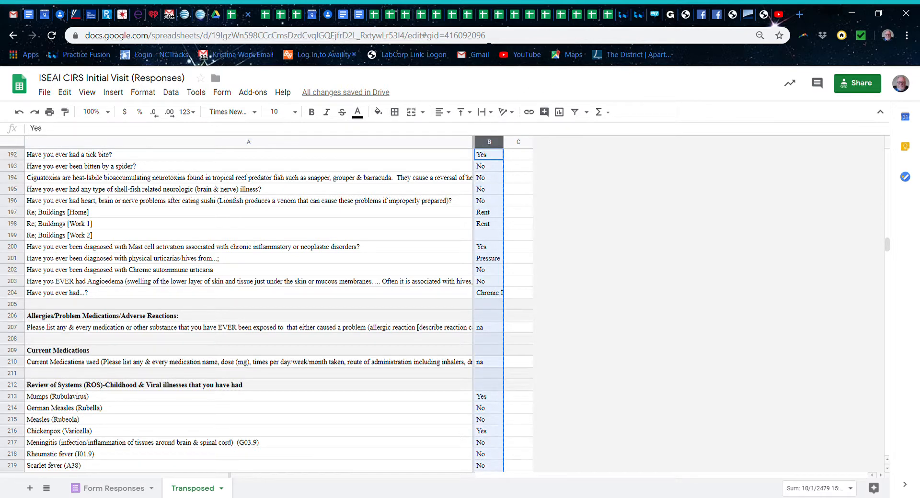
{"action": "left_click", "coordinate": [296, 19]}
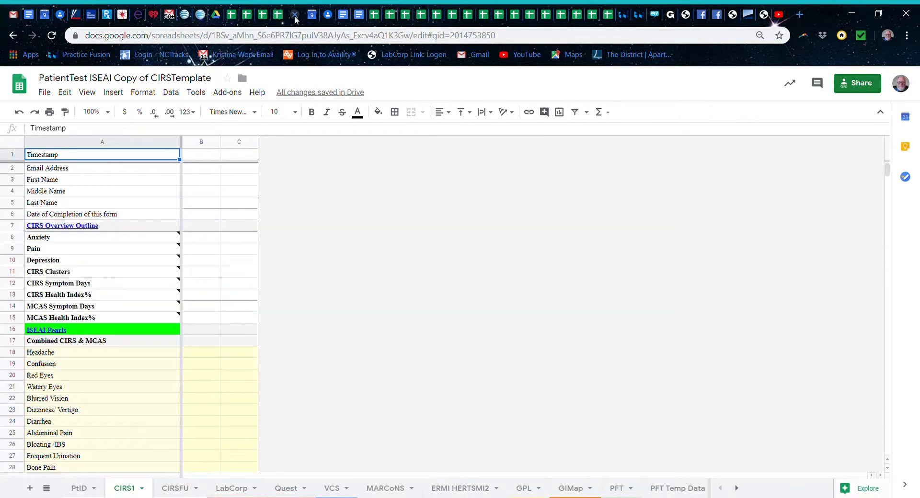
Paste the copied responses into column B of the CIRS1 sheet and check them down to the MCAS Symptoms section
{"action": "left_click", "coordinate": [202, 142]}
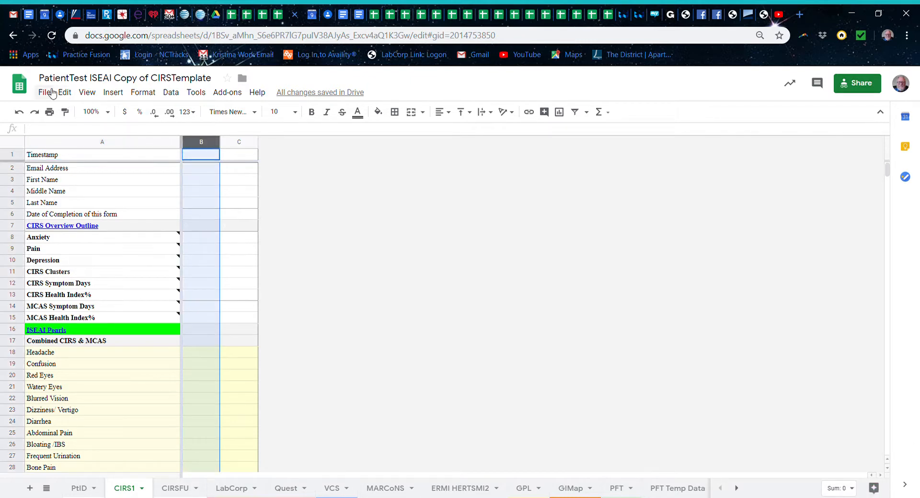
{"action": "left_click", "coordinate": [64, 92]}
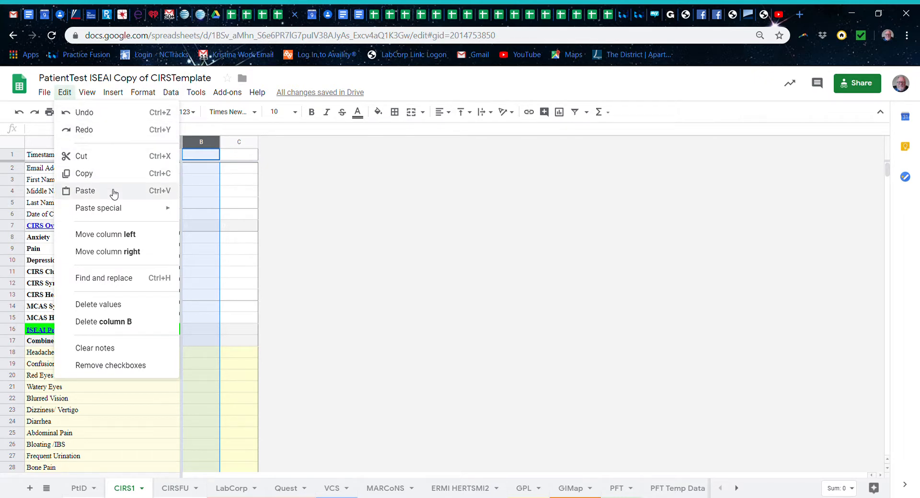
{"action": "left_click", "coordinate": [114, 191]}
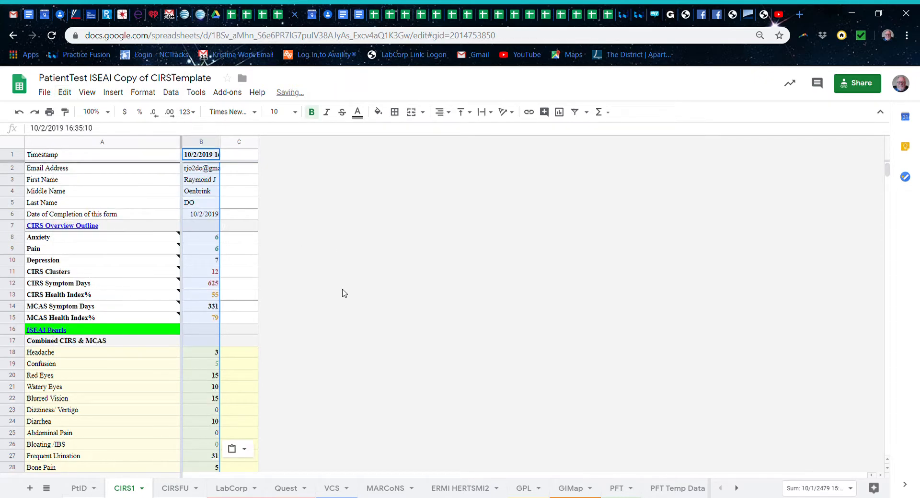
{"action": "scroll", "coordinate": [343, 293], "scroll_direction": "down", "scroll_amount": 6}
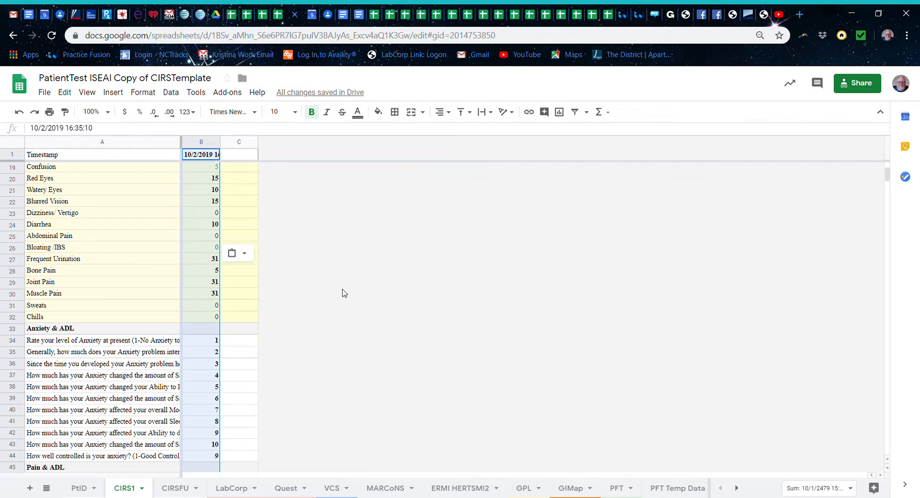
{"action": "scroll", "coordinate": [343, 293], "scroll_direction": "down", "scroll_amount": 15}
{"action": "scroll", "coordinate": [343, 293], "scroll_direction": "down", "scroll_amount": 5}
{"action": "scroll", "coordinate": [343, 293], "scroll_direction": "down", "scroll_amount": 4}
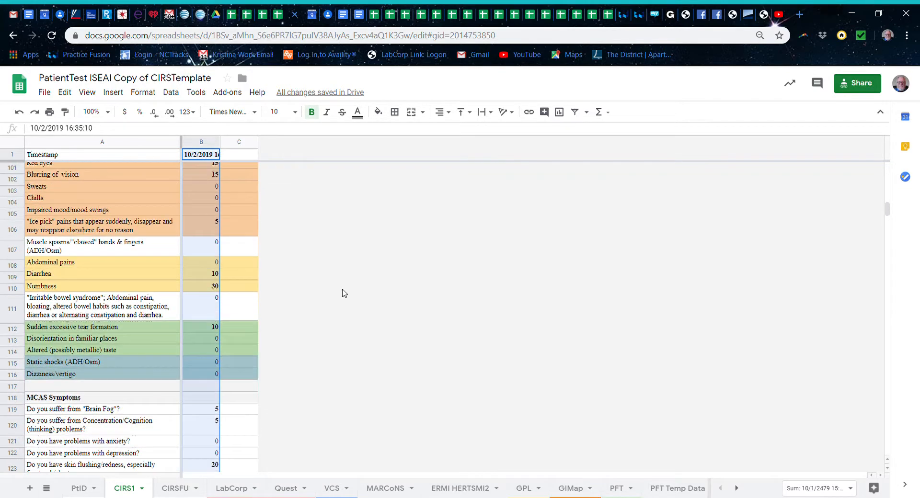
Open the CIRSFU sheet and examine the column B cells beside the Anxiety Avg to Clusters summary rows
{"action": "left_click", "coordinate": [175, 488]}
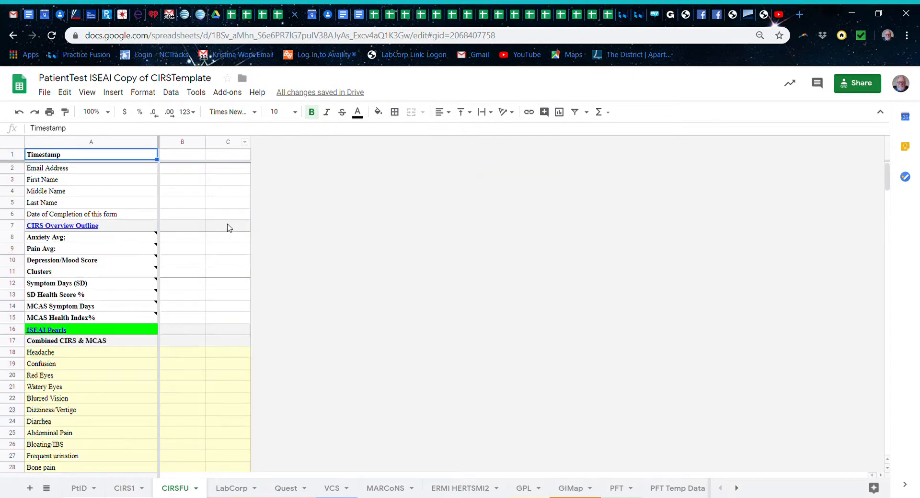
{"action": "double_click", "coordinate": [229, 240]}
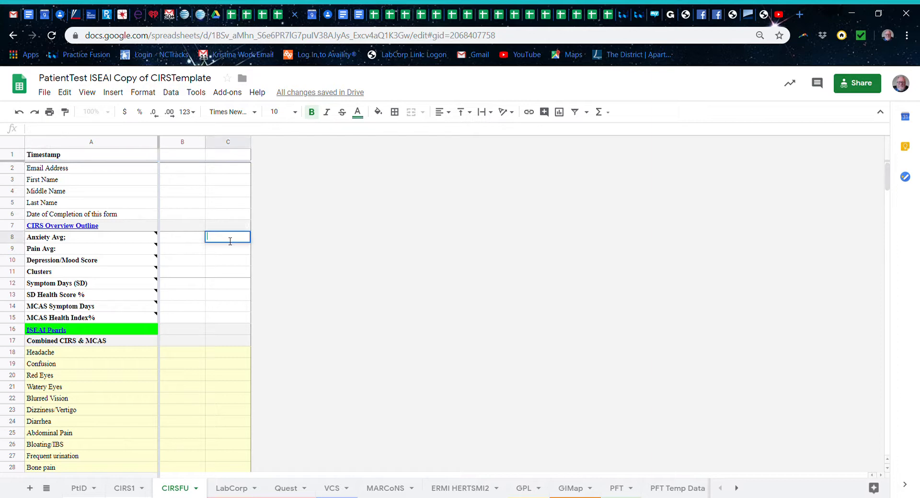
{"action": "left_click", "coordinate": [181, 240]}
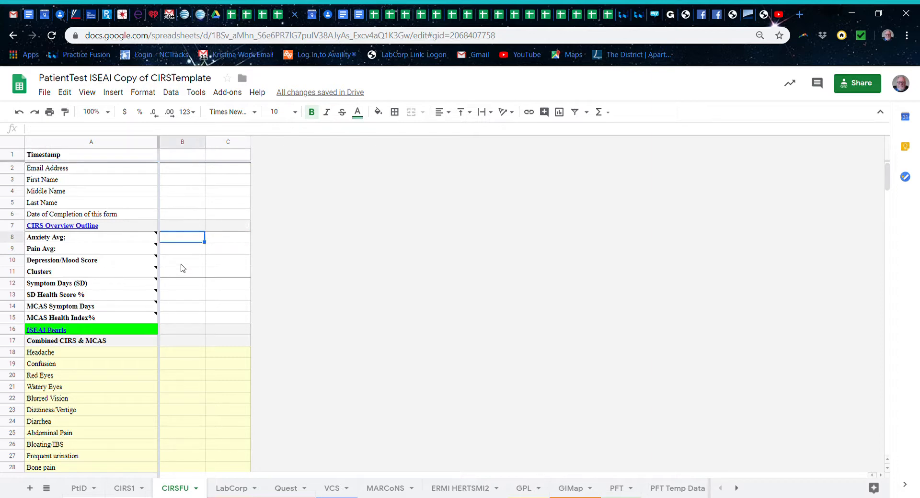
{"action": "left_click", "coordinate": [181, 264]}
{"action": "left_click", "coordinate": [181, 276]}
{"action": "double_click", "coordinate": [181, 277]}
{"action": "scroll", "coordinate": [187, 337], "scroll_direction": "down", "scroll_amount": 3}
{"action": "scroll", "coordinate": [188, 337], "scroll_direction": "up", "scroll_amount": 1}
{"action": "scroll", "coordinate": [189, 340], "scroll_direction": "up", "scroll_amount": 2}
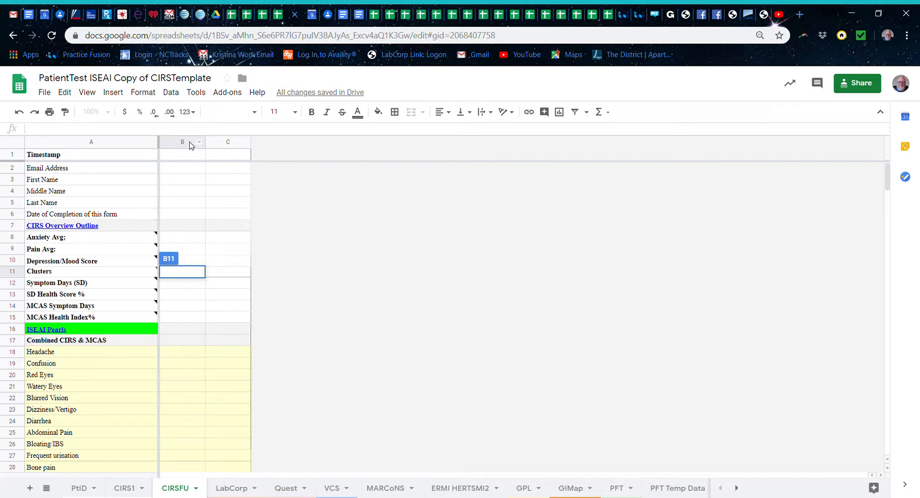
Copy the CIRS1 responses in column B from the EMF sensitivity question in row 156 up to the Timestamp in row 1
{"action": "left_click", "coordinate": [123, 488]}
{"action": "scroll", "coordinate": [192, 353], "scroll_direction": "down", "scroll_amount": 8}
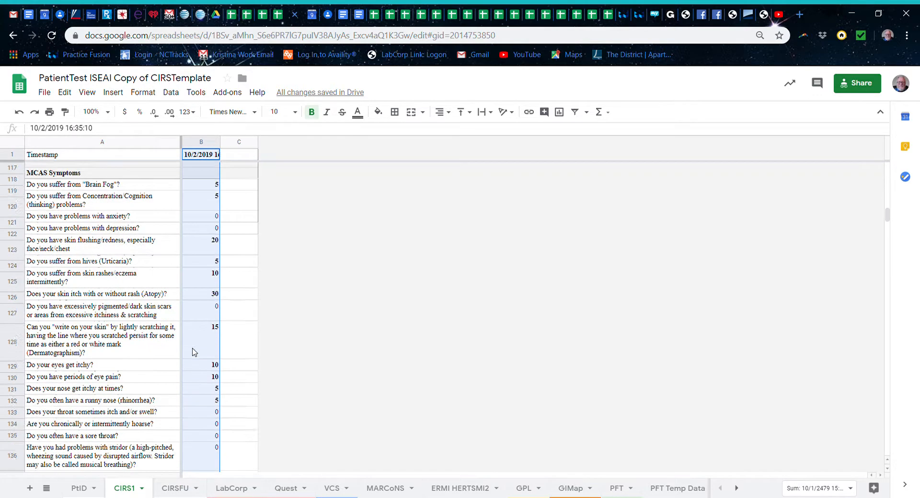
{"action": "scroll", "coordinate": [194, 353], "scroll_direction": "down", "scroll_amount": 8}
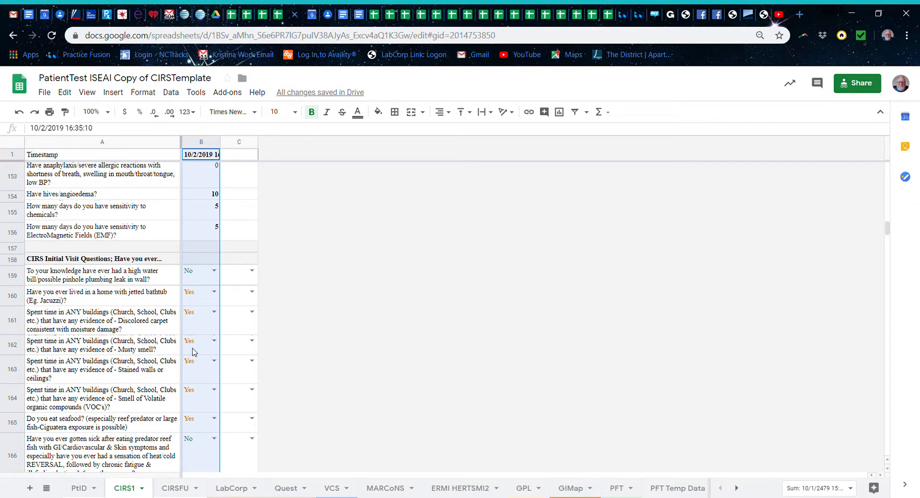
{"action": "scroll", "coordinate": [194, 352], "scroll_direction": "up", "scroll_amount": 1}
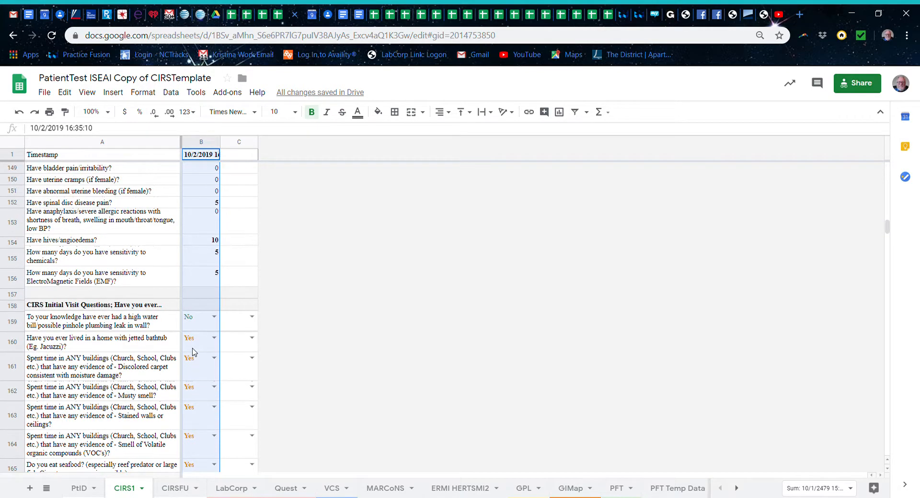
{"action": "left_click", "coordinate": [196, 282]}
{"action": "left_click_drag", "start_coordinate": [196, 282], "coordinate": [215, 138]}
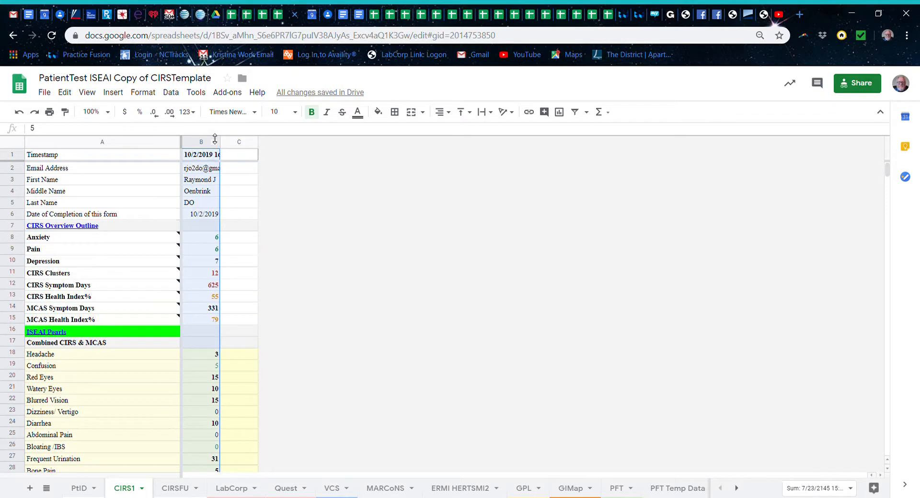
Paste the copied initial visit responses into B1:B156 of the CIRSFU sheet, ending at the EMF sensitivity question
{"action": "left_click", "coordinate": [174, 488]}
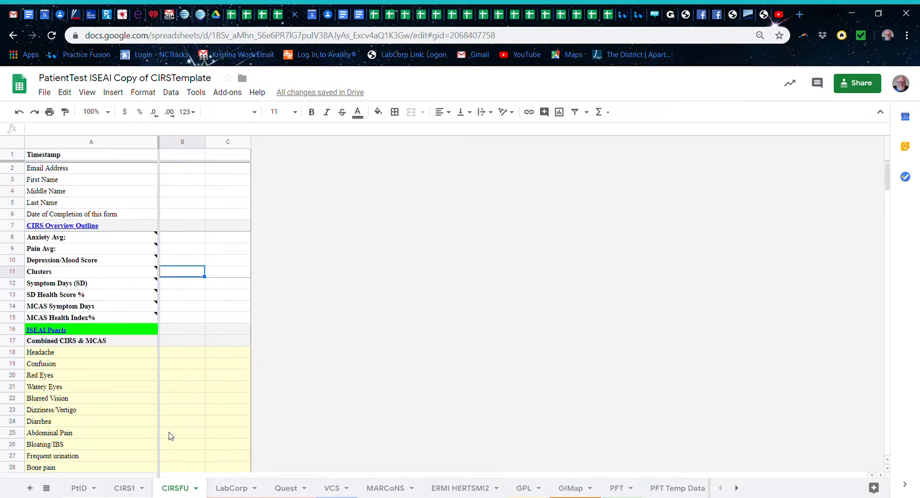
{"action": "scroll", "coordinate": [170, 435], "scroll_direction": "down", "scroll_amount": 10}
{"action": "scroll", "coordinate": [170, 435], "scroll_direction": "down", "scroll_amount": 15}
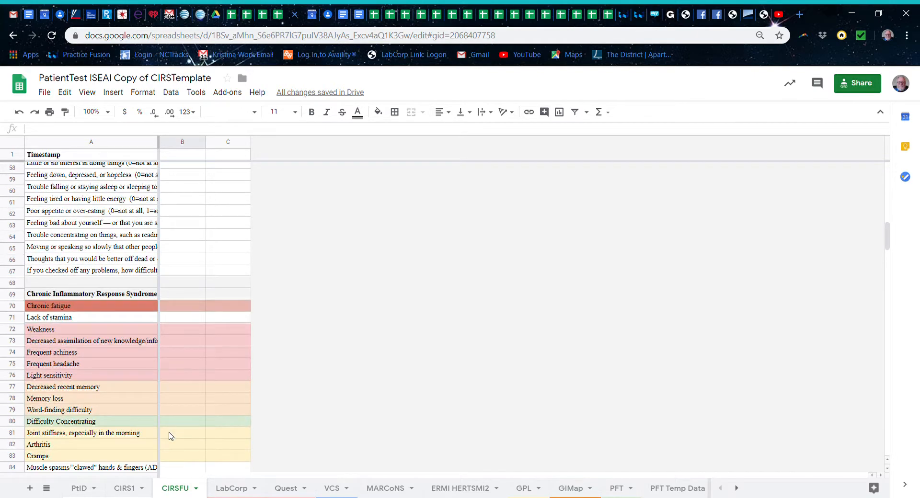
{"action": "scroll", "coordinate": [170, 435], "scroll_direction": "down", "scroll_amount": 10}
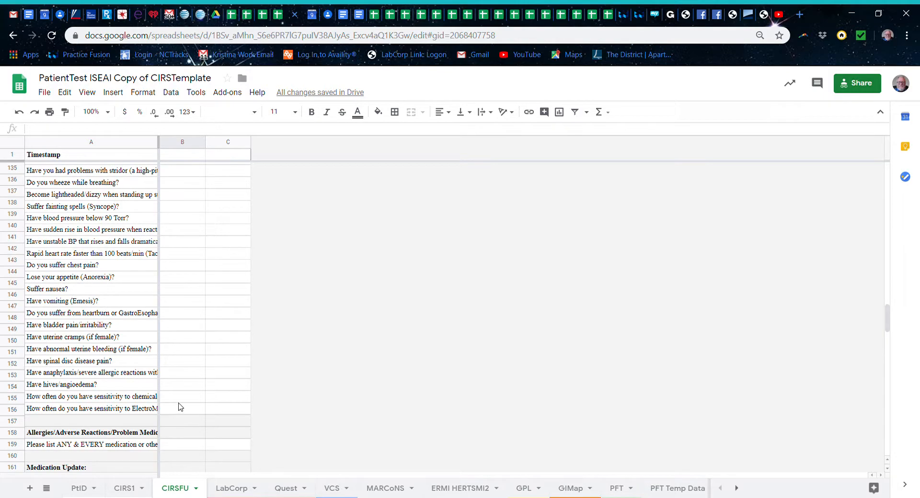
{"action": "left_click_drag", "start_coordinate": [182, 410], "coordinate": [141, 30]}
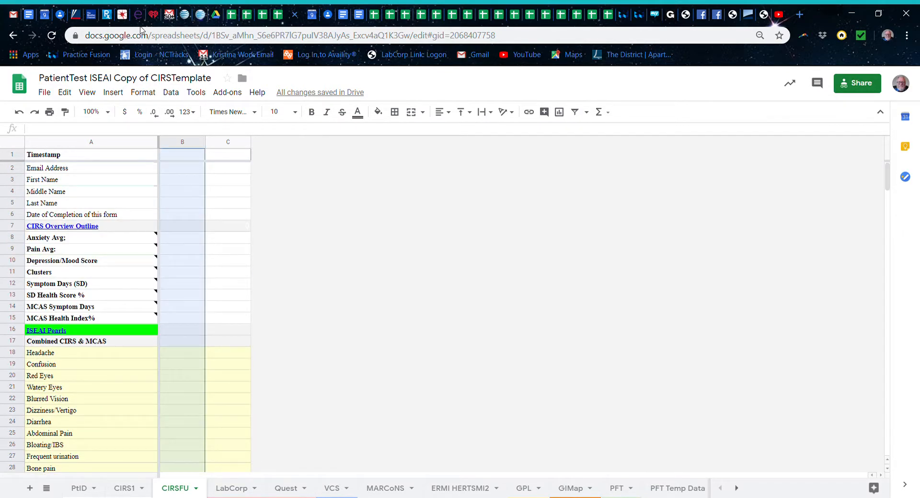
{"action": "key", "text": "ctrl+v"}
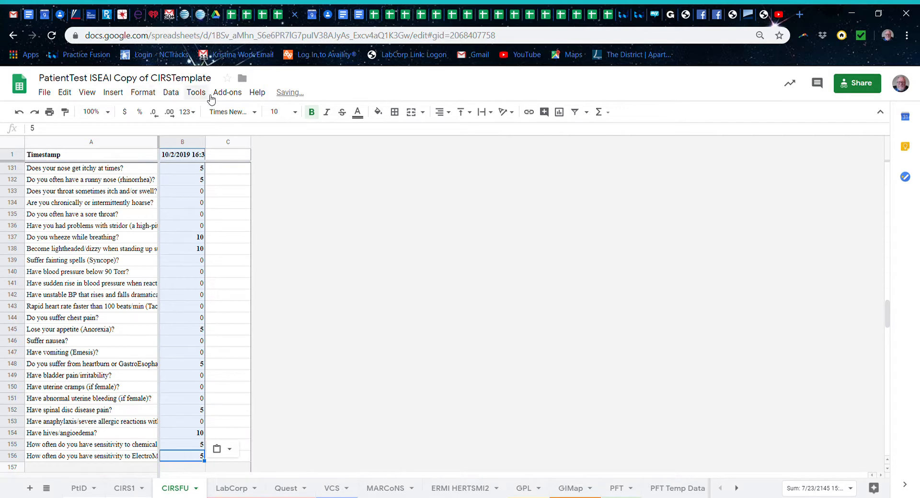
Left-align the pasted CIRSFU responses and check them from the MCAS symptoms back up to the summary scores
{"action": "left_click", "coordinate": [439, 115]}
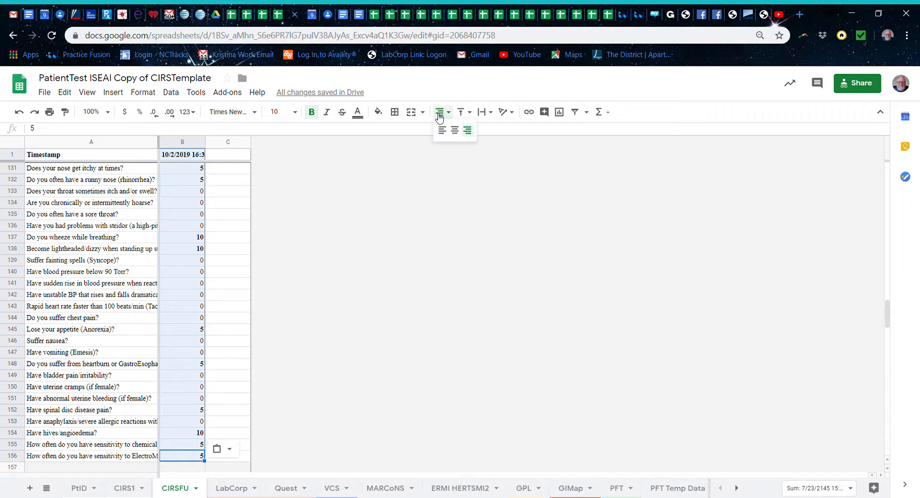
{"action": "left_click", "coordinate": [443, 130]}
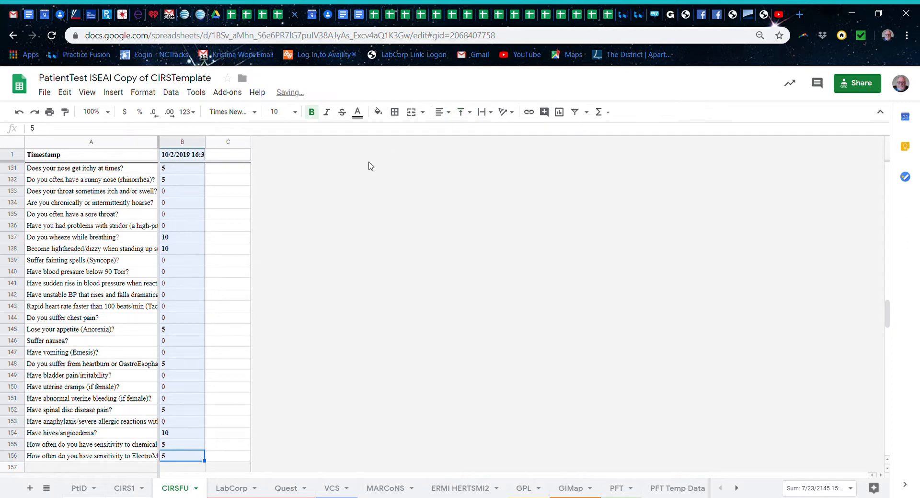
{"action": "scroll", "coordinate": [288, 240], "scroll_direction": "up", "scroll_amount": 4}
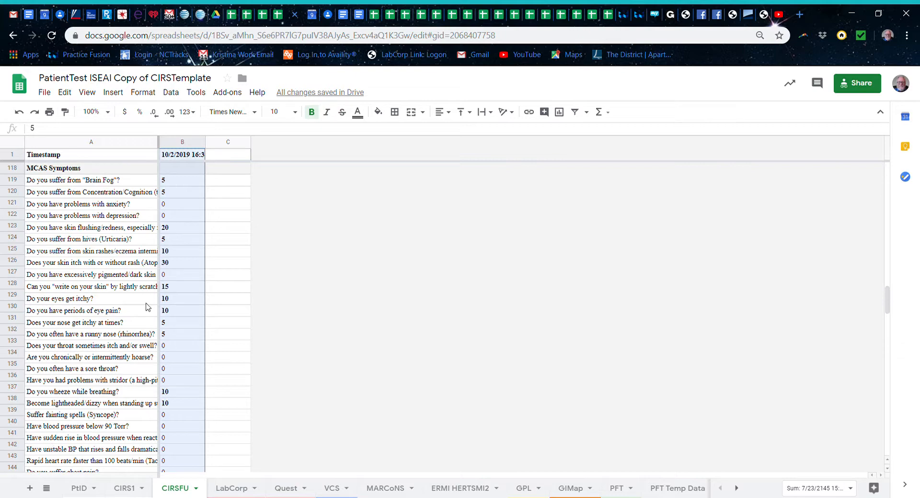
{"action": "scroll", "coordinate": [144, 309], "scroll_direction": "up", "scroll_amount": 10}
{"action": "scroll", "coordinate": [146, 307], "scroll_direction": "up", "scroll_amount": 15}
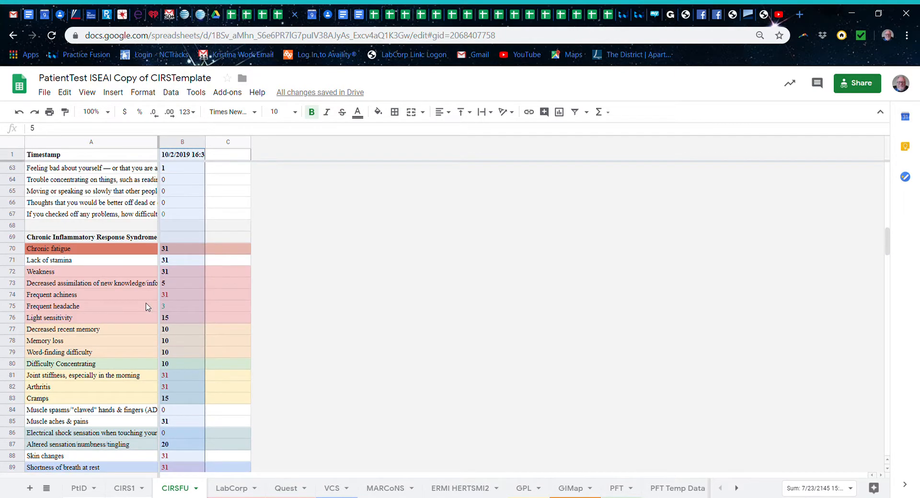
{"action": "scroll", "coordinate": [146, 307], "scroll_direction": "up", "scroll_amount": 9}
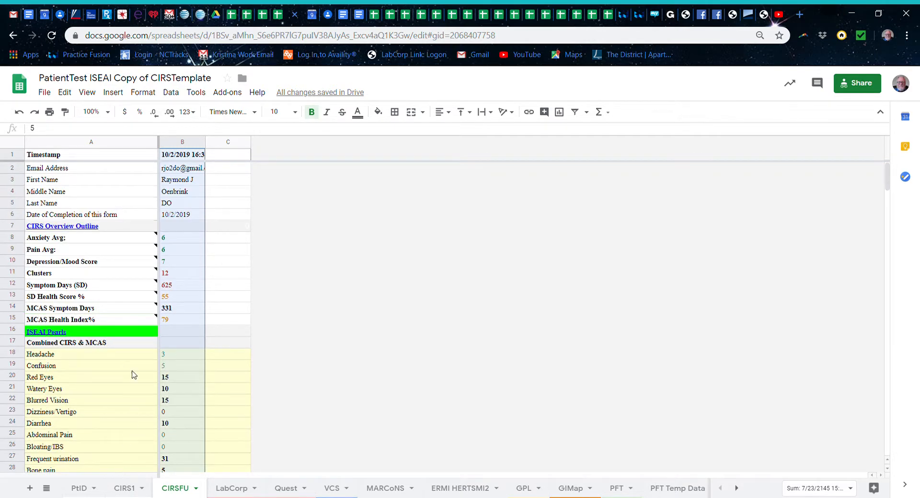
In the ISEAI CIRS FU Visit (Responses) spreadsheet, copy response row 2 and paste it transposed into column B of the Transposed sheet
{"action": "left_click", "coordinate": [262, 19]}
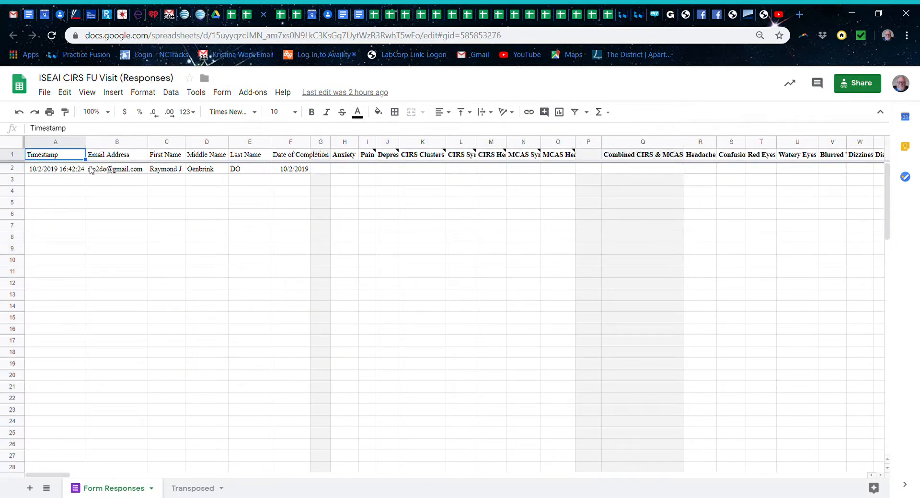
{"action": "left_click", "coordinate": [13, 169]}
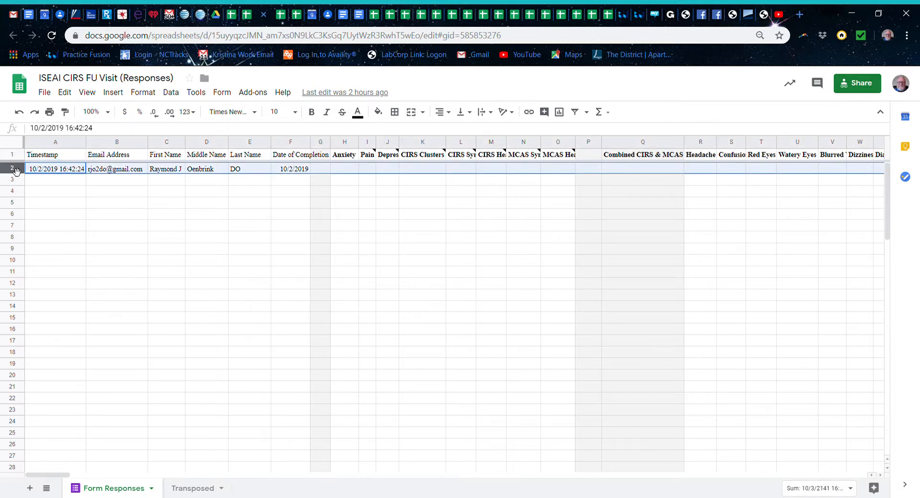
{"action": "left_click", "coordinate": [182, 488]}
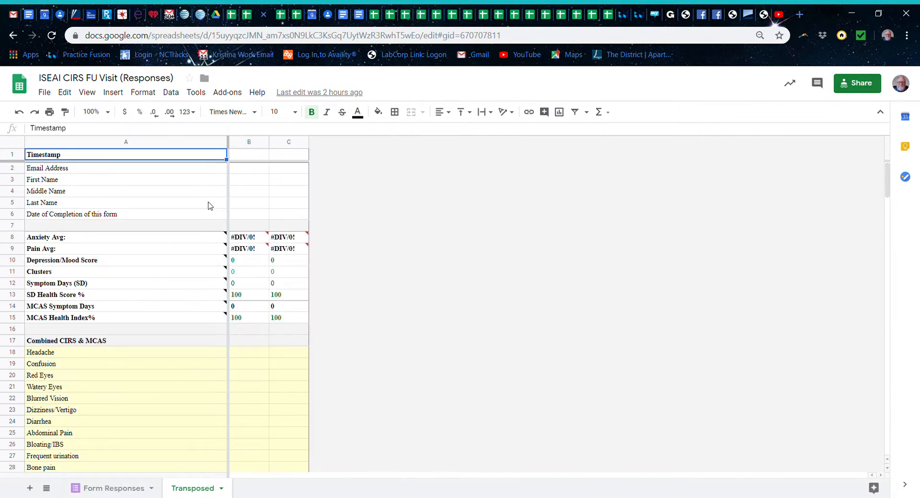
{"action": "left_click", "coordinate": [247, 142]}
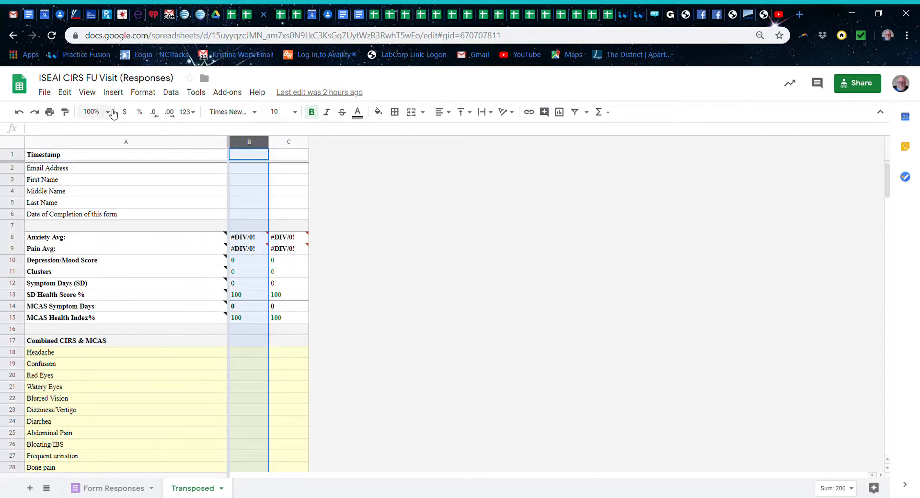
{"action": "left_click", "coordinate": [70, 93]}
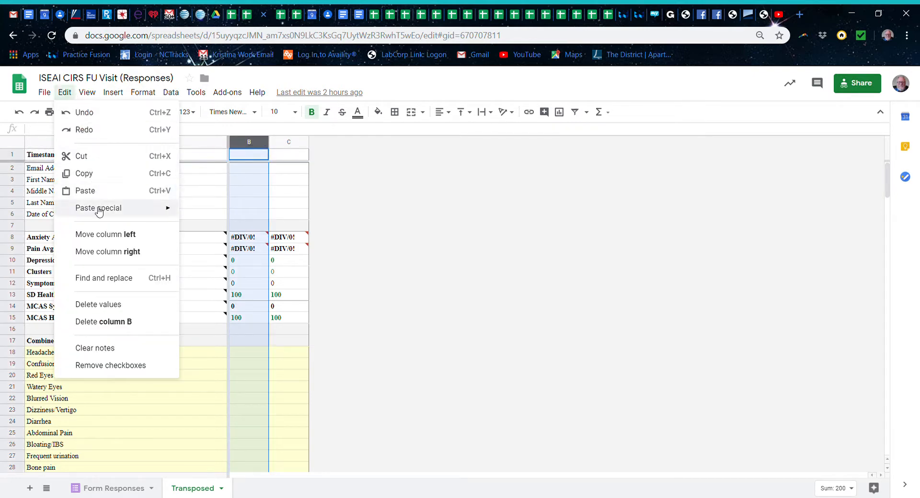
{"action": "mouse_move", "coordinate": [106, 209]}
{"action": "left_click", "coordinate": [222, 342]}
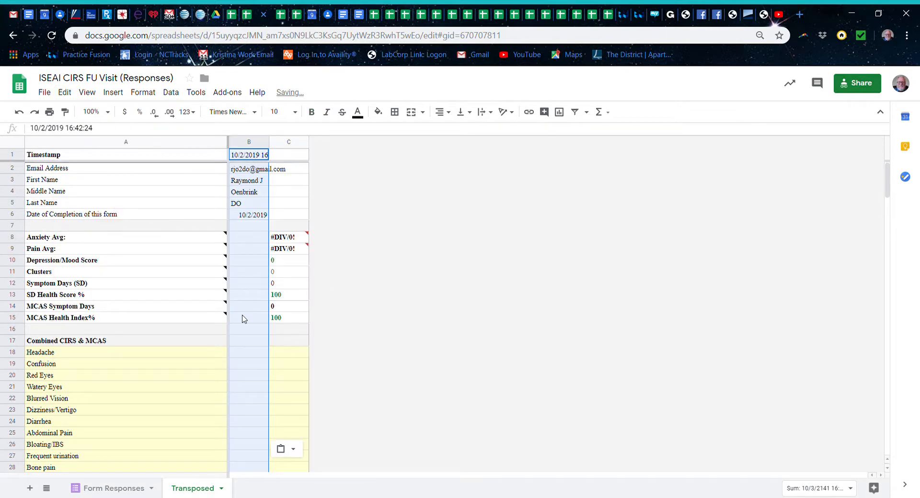
Review how the transposed follow-up answers line up with the questions, from the summary scores through anxiety, pain and CIRS to MCAS symptoms
{"action": "scroll", "coordinate": [243, 318], "scroll_direction": "down", "scroll_amount": 4}
{"action": "scroll", "coordinate": [243, 318], "scroll_direction": "up", "scroll_amount": 2}
{"action": "scroll", "coordinate": [242, 318], "scroll_direction": "up", "scroll_amount": 2}
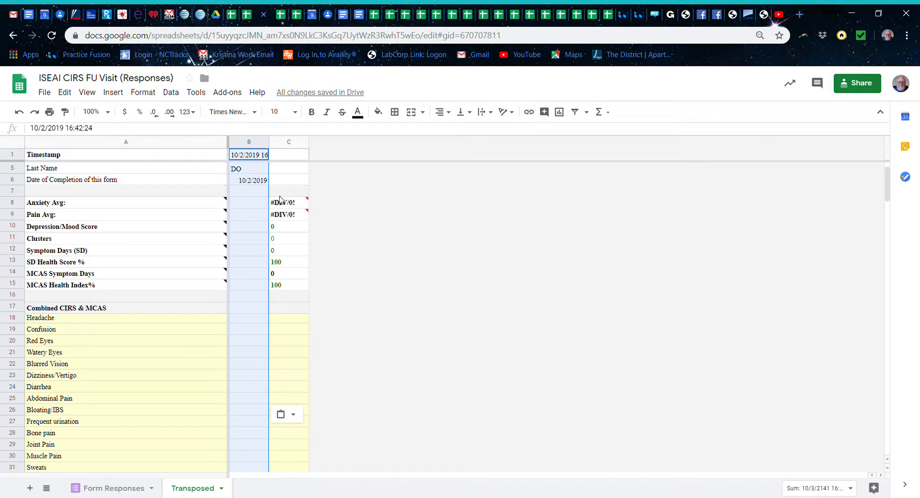
{"action": "scroll", "coordinate": [264, 299], "scroll_direction": "down", "scroll_amount": 3}
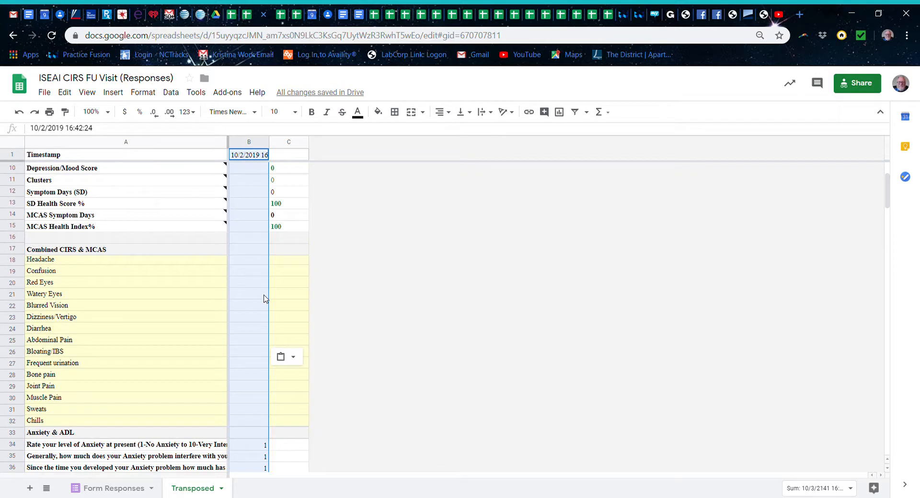
{"action": "scroll", "coordinate": [264, 298], "scroll_direction": "up", "scroll_amount": 3}
{"action": "scroll", "coordinate": [265, 299], "scroll_direction": "down", "scroll_amount": 6}
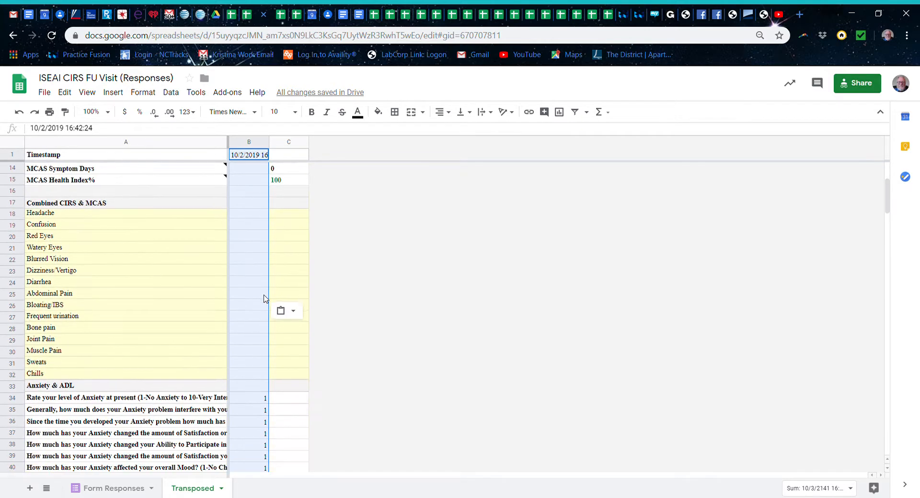
{"action": "scroll", "coordinate": [265, 298], "scroll_direction": "down", "scroll_amount": 10}
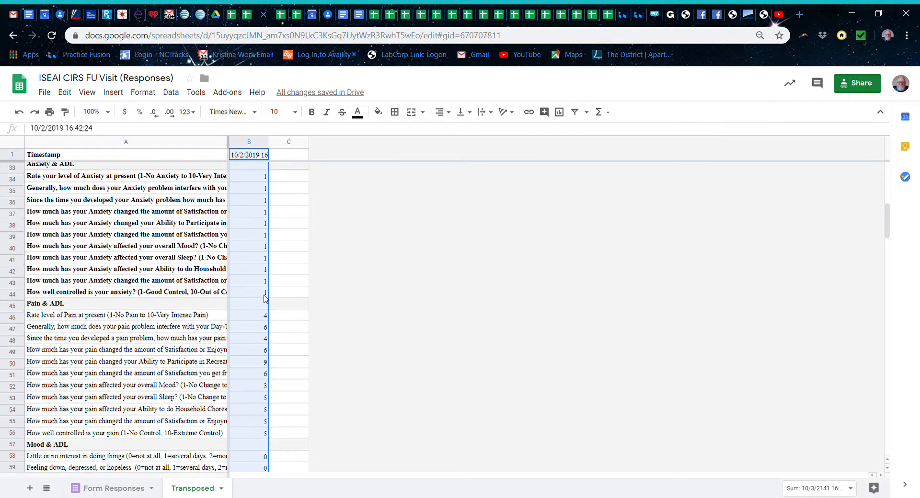
{"action": "scroll", "coordinate": [264, 299], "scroll_direction": "down", "scroll_amount": 7}
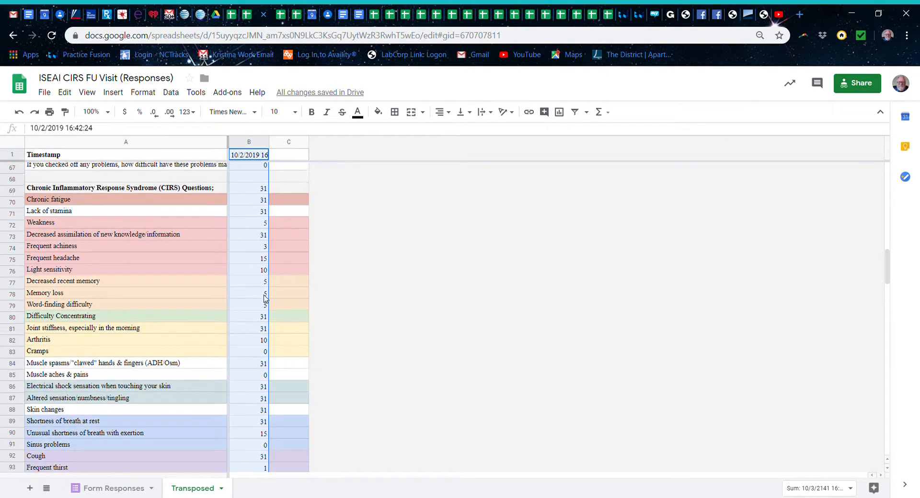
{"action": "scroll", "coordinate": [265, 299], "scroll_direction": "down", "scroll_amount": 15}
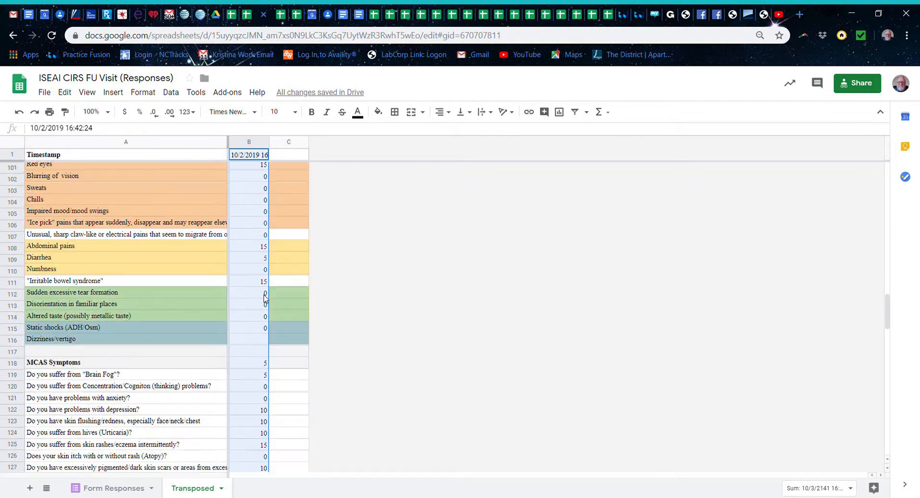
Insert a blank cell at B68 above the CIRS questions, shifting the answers below it down
{"action": "scroll", "coordinate": [264, 298], "scroll_direction": "down", "scroll_amount": 10}
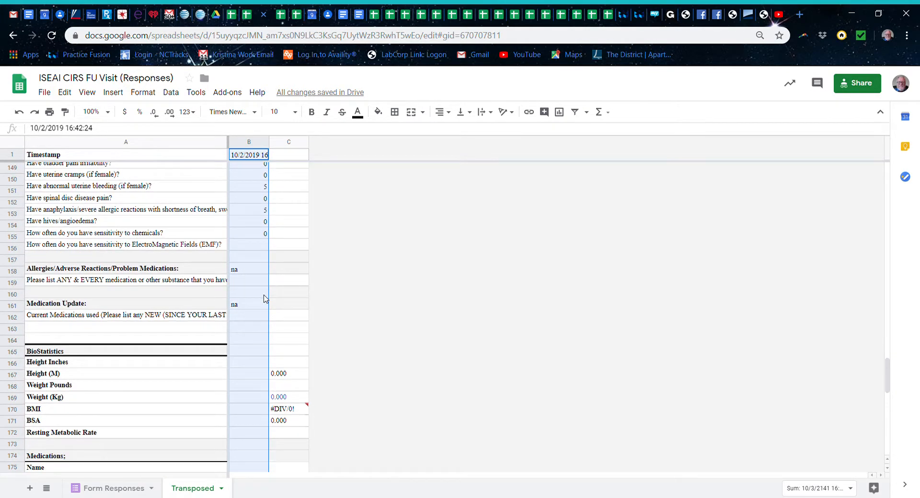
{"action": "scroll", "coordinate": [264, 298], "scroll_direction": "up", "scroll_amount": 12}
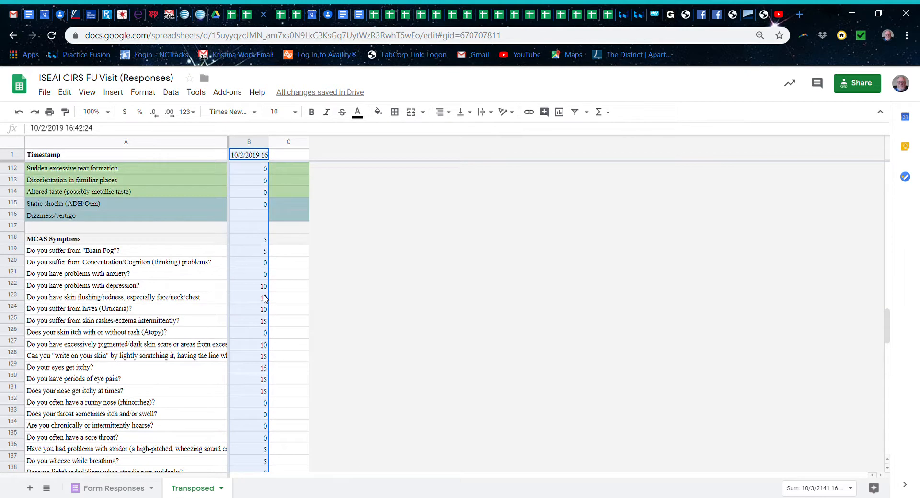
{"action": "left_click", "coordinate": [254, 218]}
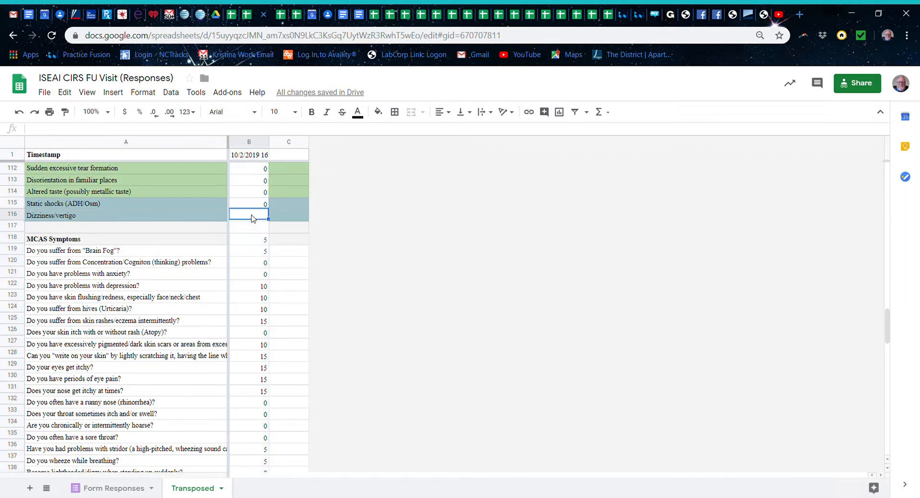
{"action": "scroll", "coordinate": [253, 218], "scroll_direction": "up", "scroll_amount": 4}
{"action": "scroll", "coordinate": [254, 219], "scroll_direction": "up", "scroll_amount": 12}
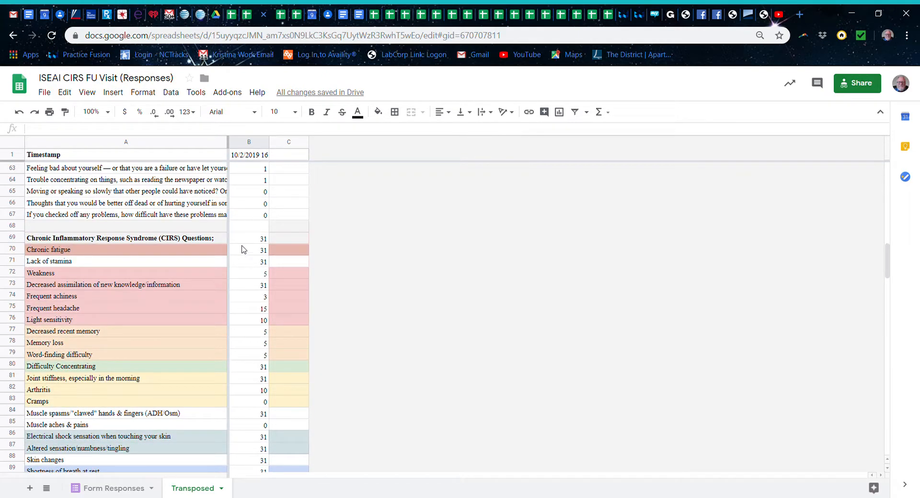
{"action": "left_click", "coordinate": [249, 226]}
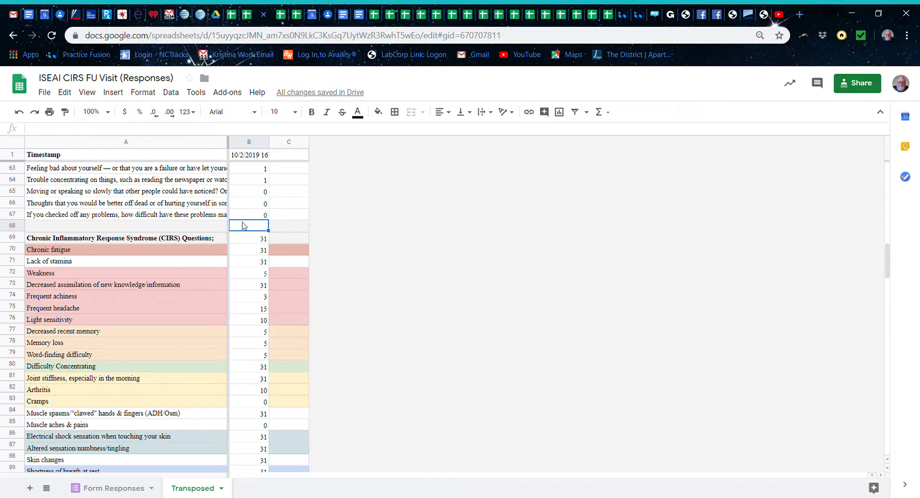
{"action": "right_click", "coordinate": [243, 226]}
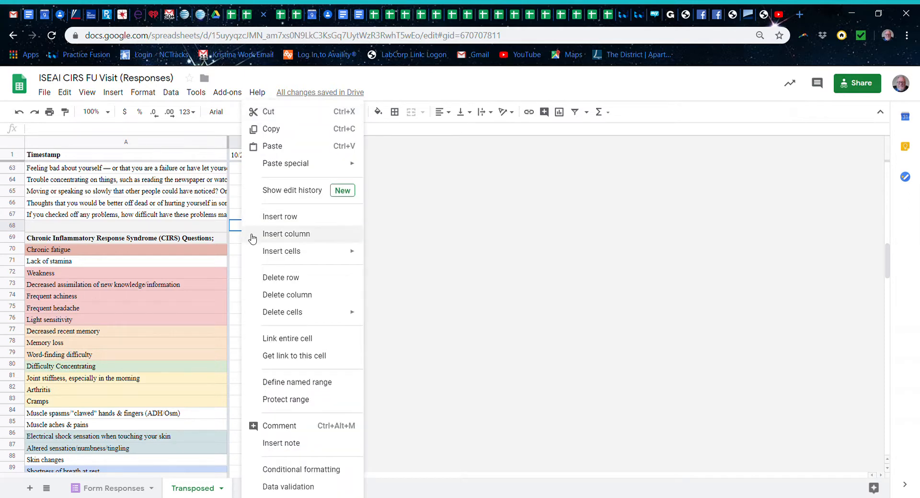
{"action": "mouse_move", "coordinate": [338, 251]}
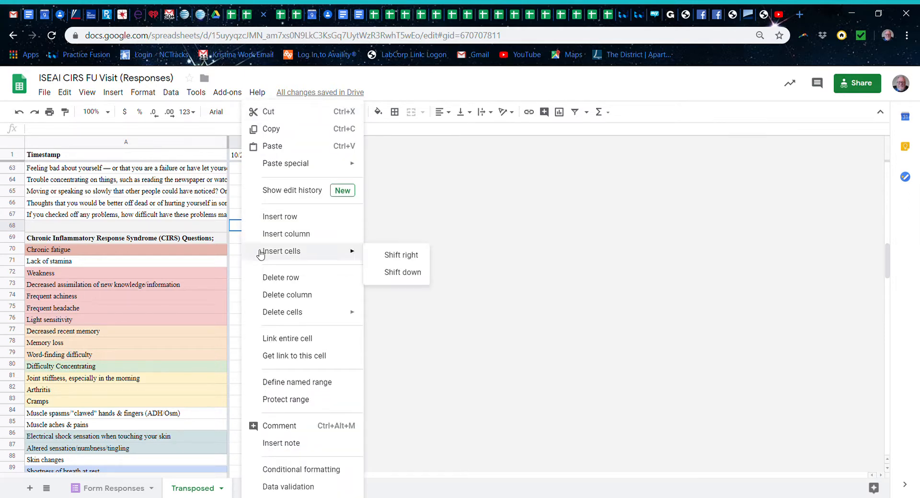
{"action": "left_click", "coordinate": [397, 273]}
Check that the shifted answers line up with their questions from CIRS through MCAS symptoms to the allergy and medication update rows
{"action": "scroll", "coordinate": [310, 358], "scroll_direction": "down", "scroll_amount": 5}
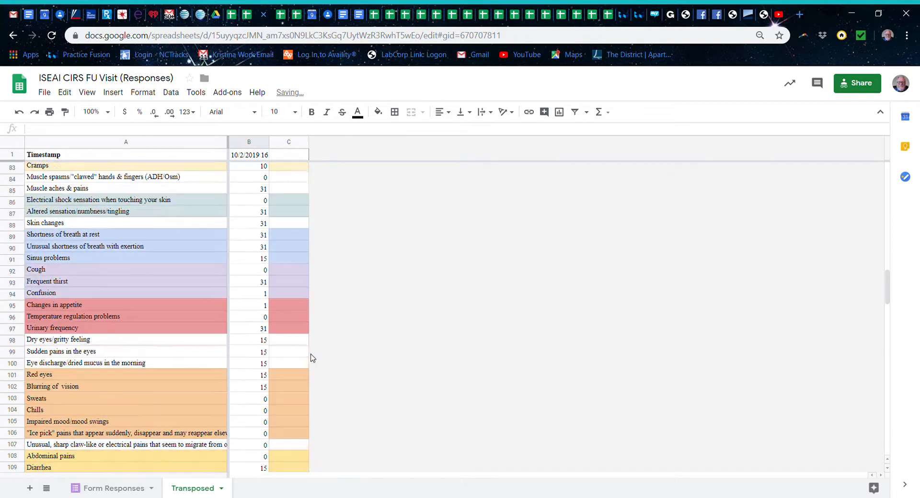
{"action": "scroll", "coordinate": [312, 357], "scroll_direction": "down", "scroll_amount": 10}
{"action": "scroll", "coordinate": [312, 358], "scroll_direction": "down", "scroll_amount": 4}
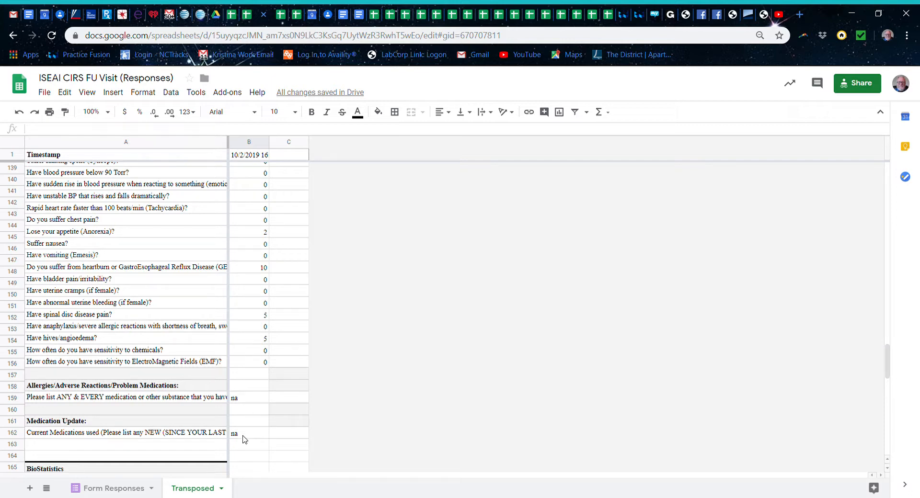
{"action": "scroll", "coordinate": [245, 442], "scroll_direction": "down", "scroll_amount": 3}
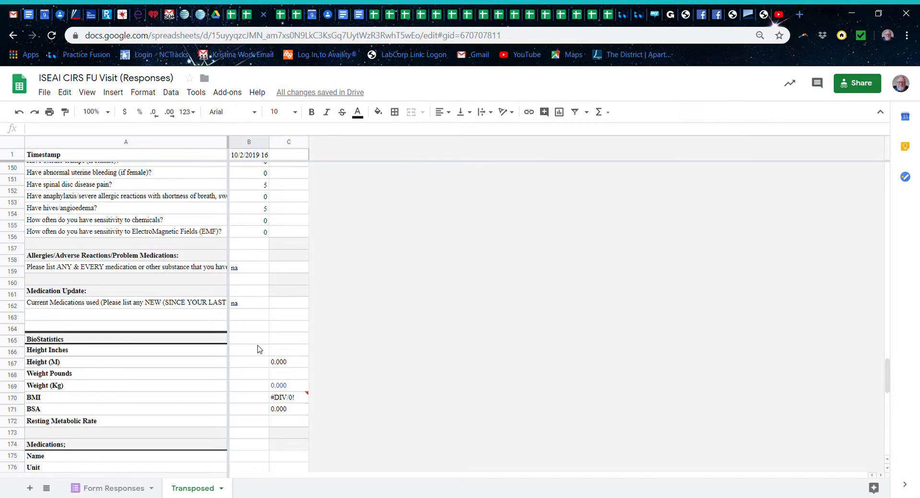
{"action": "scroll", "coordinate": [266, 364], "scroll_direction": "up", "scroll_amount": 6}
{"action": "left_click", "coordinate": [273, 375]}
{"action": "scroll", "coordinate": [273, 375], "scroll_direction": "up", "scroll_amount": 1}
Insert one blank column to the left of the follow-up responses in column B
{"action": "scroll", "coordinate": [273, 376], "scroll_direction": "up", "scroll_amount": 20}
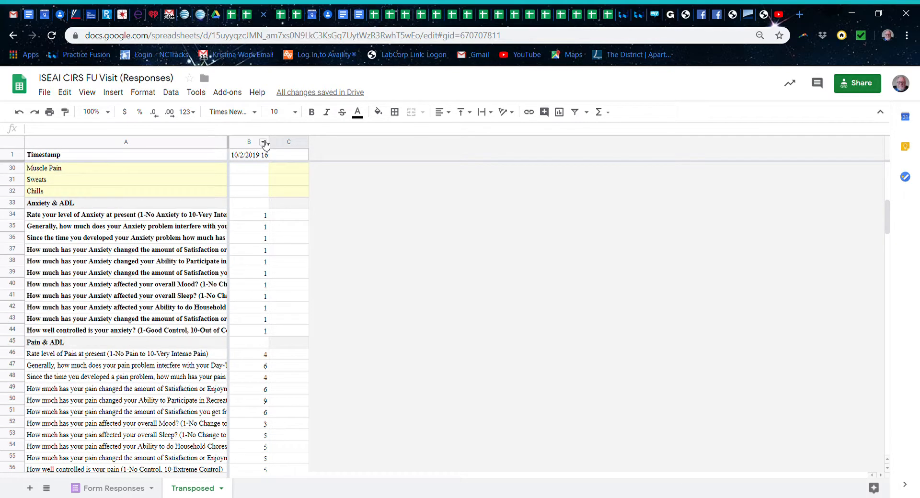
{"action": "left_click", "coordinate": [263, 143]}
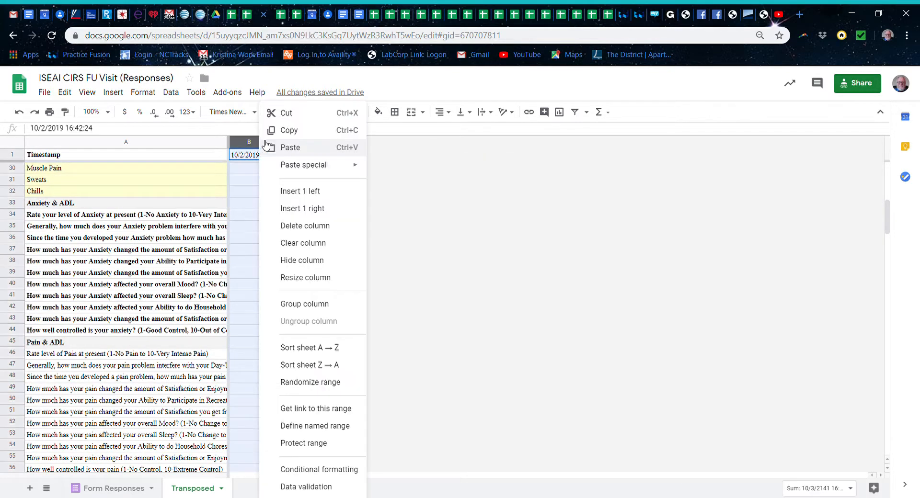
{"action": "left_click", "coordinate": [294, 191]}
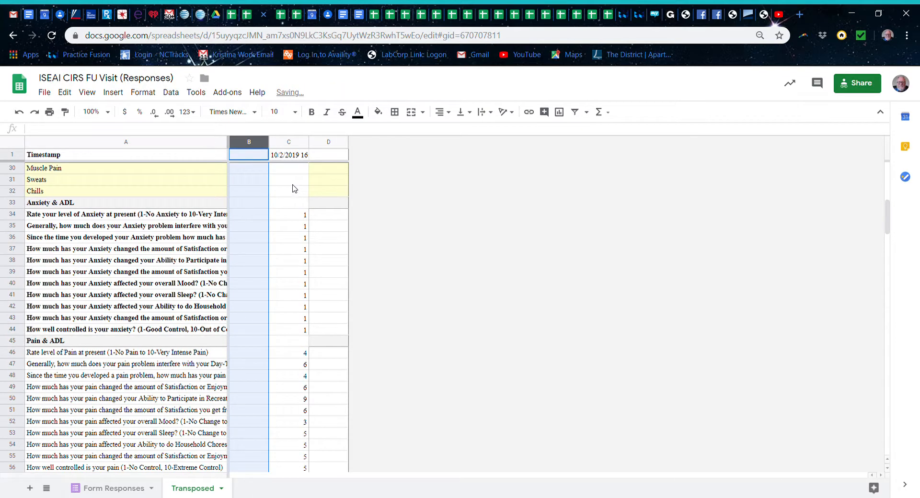
Copy column D and paste only its formatting onto columns B and C of the Transposed sheet
{"action": "scroll", "coordinate": [283, 220], "scroll_direction": "up", "scroll_amount": 5}
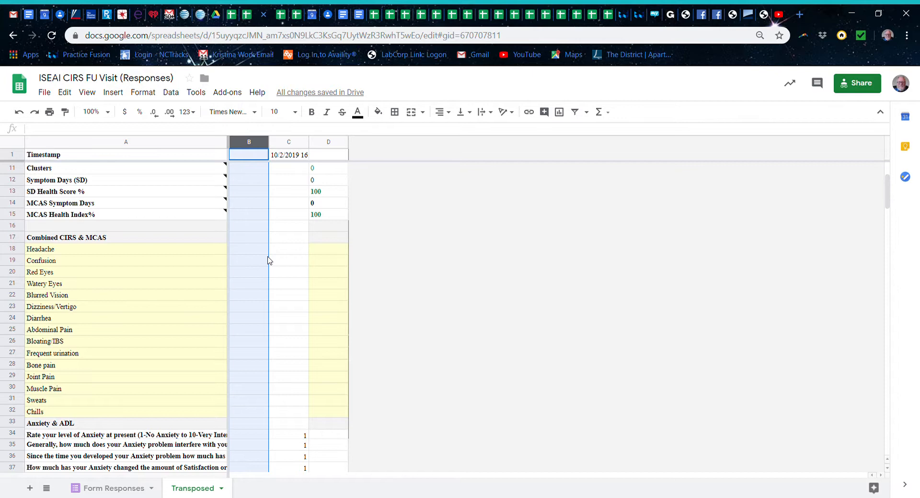
{"action": "left_click", "coordinate": [329, 143]}
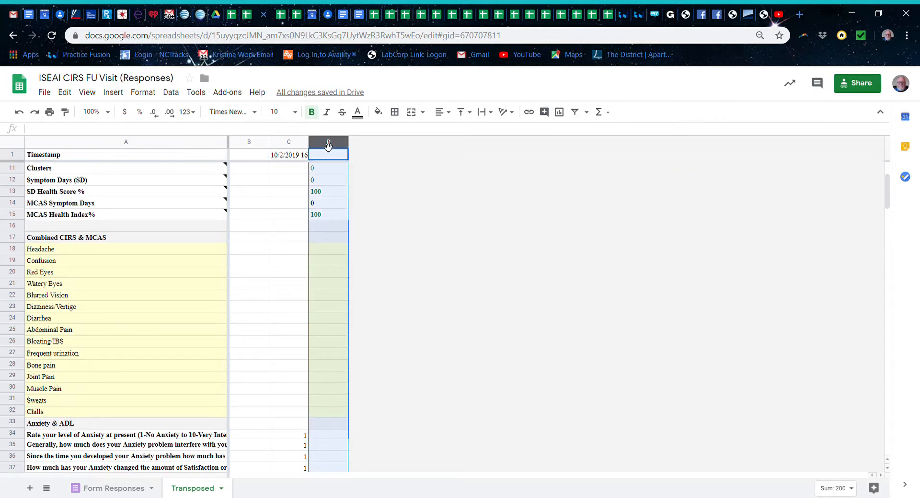
{"action": "left_click", "coordinate": [289, 144]}
{"action": "left_click_drag", "start_coordinate": [278, 146], "coordinate": [261, 147]}
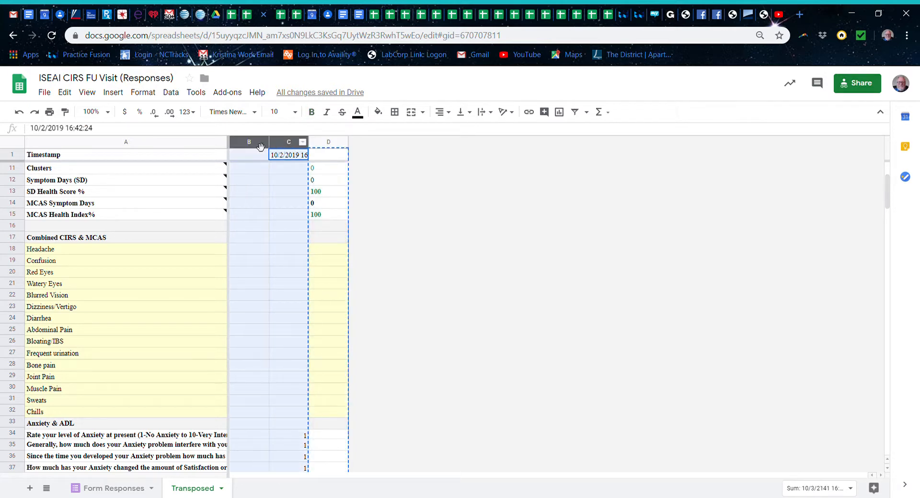
{"action": "left_click", "coordinate": [332, 143]}
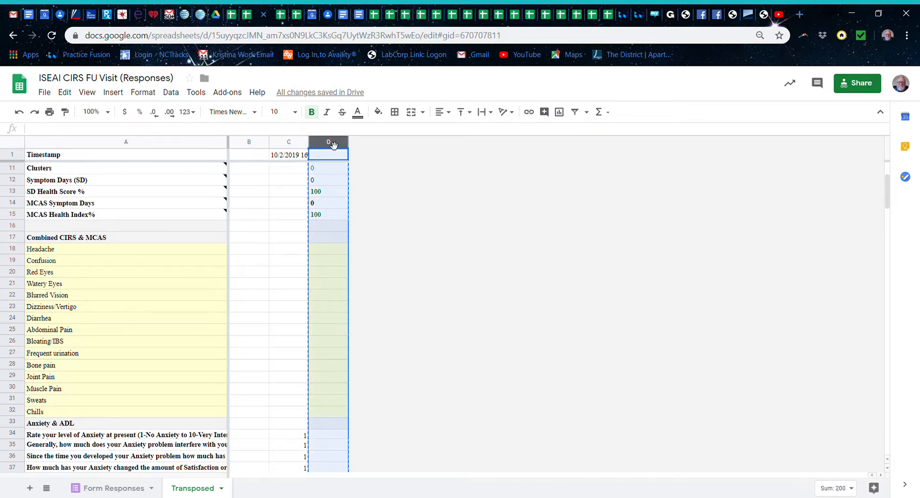
{"action": "left_click_drag", "start_coordinate": [290, 142], "coordinate": [262, 146]}
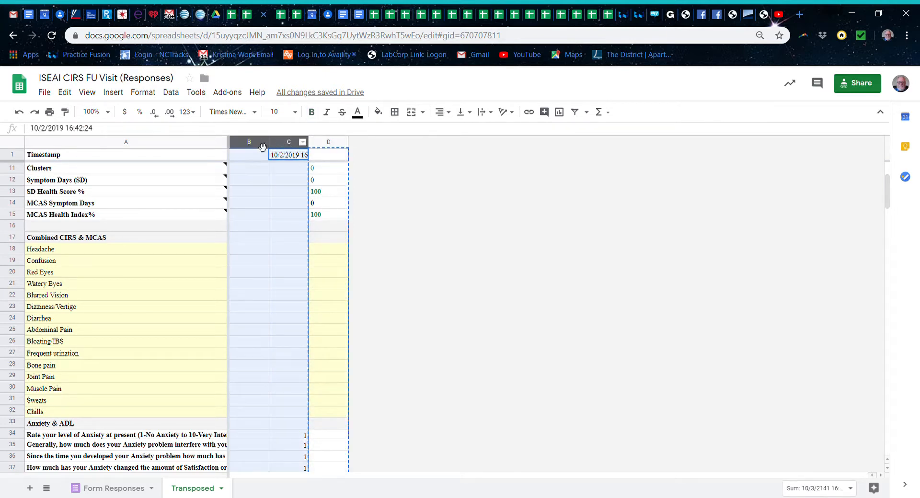
{"action": "left_click", "coordinate": [64, 92]}
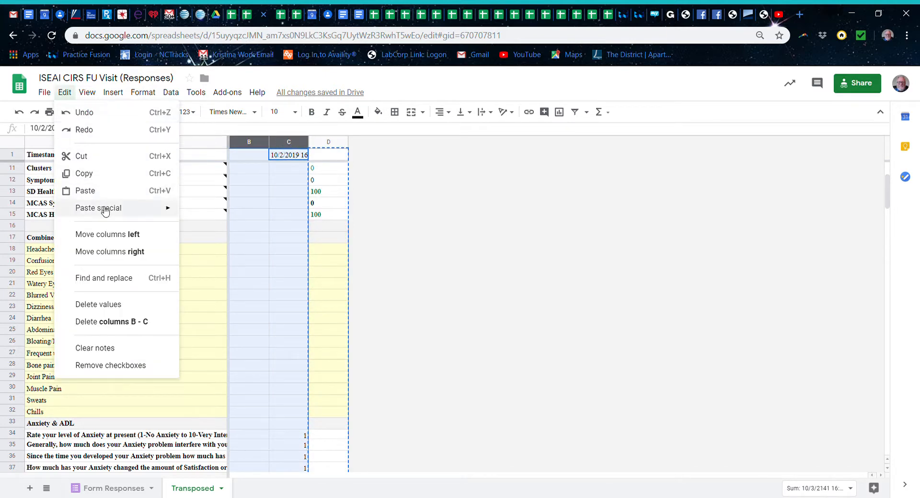
{"action": "mouse_move", "coordinate": [105, 210]}
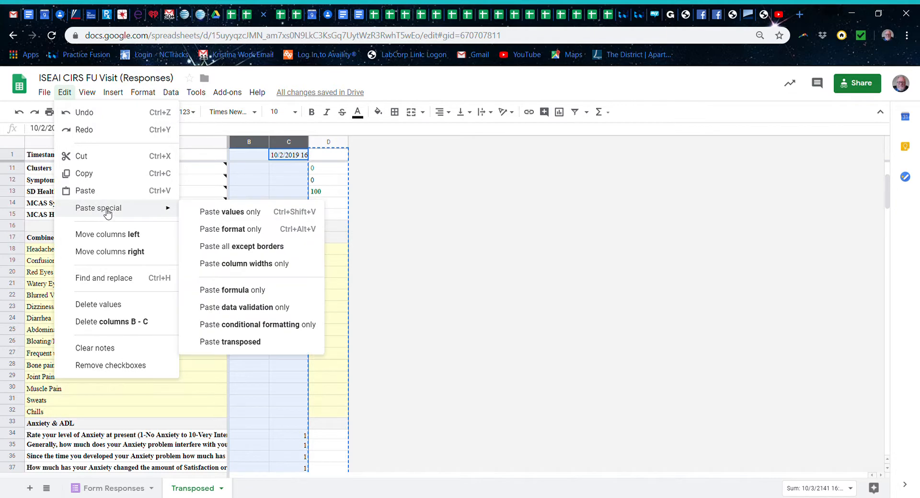
{"action": "left_click", "coordinate": [226, 230]}
Fill the BioStatistics cells D166:D172, including their height, weight, BMI and BSA formulas, across into columns C and B
{"action": "scroll", "coordinate": [419, 302], "scroll_direction": "down", "scroll_amount": 1}
{"action": "scroll", "coordinate": [419, 302], "scroll_direction": "down", "scroll_amount": 7}
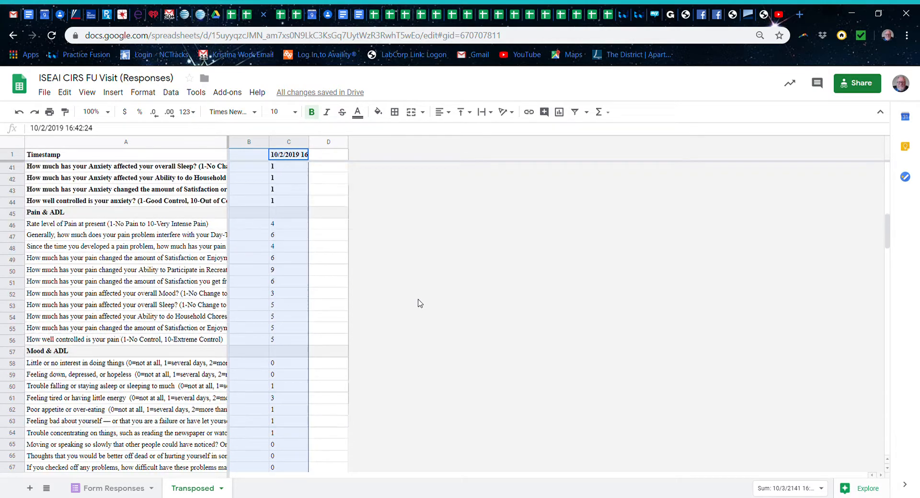
{"action": "scroll", "coordinate": [419, 303], "scroll_direction": "down", "scroll_amount": 10}
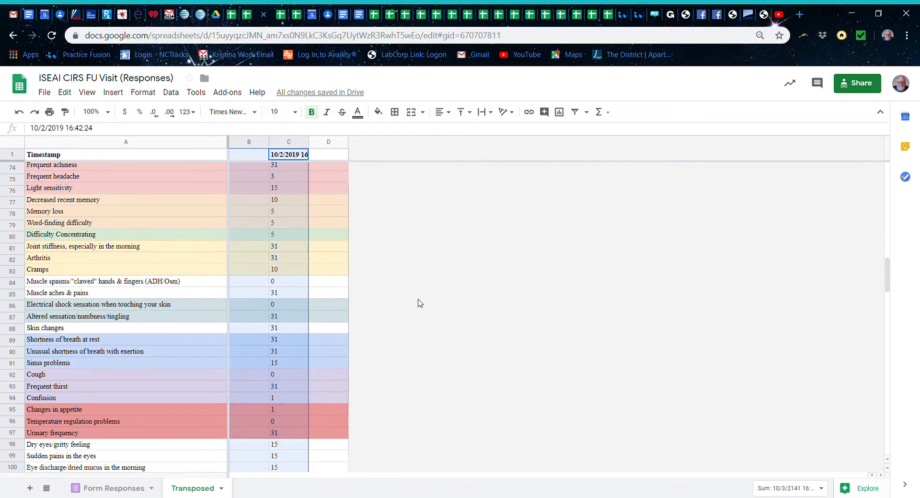
{"action": "scroll", "coordinate": [418, 303], "scroll_direction": "down", "scroll_amount": 12}
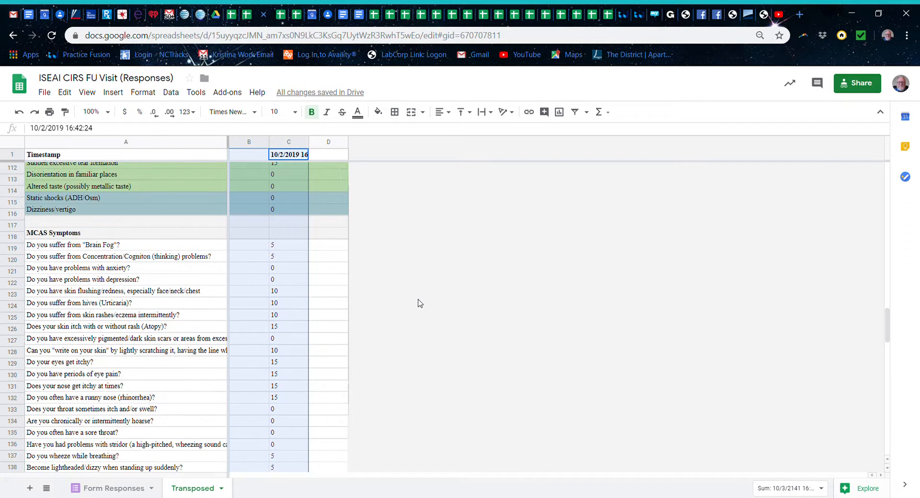
{"action": "scroll", "coordinate": [419, 302], "scroll_direction": "down", "scroll_amount": 15}
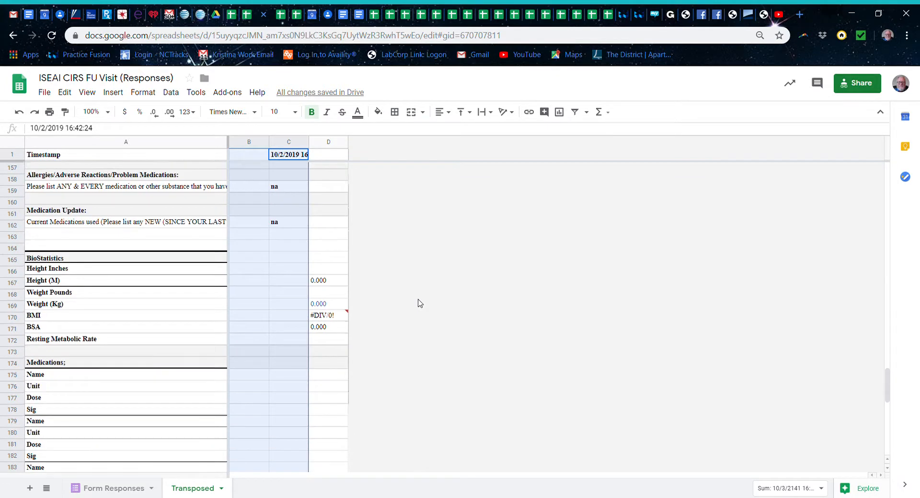
{"action": "scroll", "coordinate": [419, 302], "scroll_direction": "up", "scroll_amount": 1}
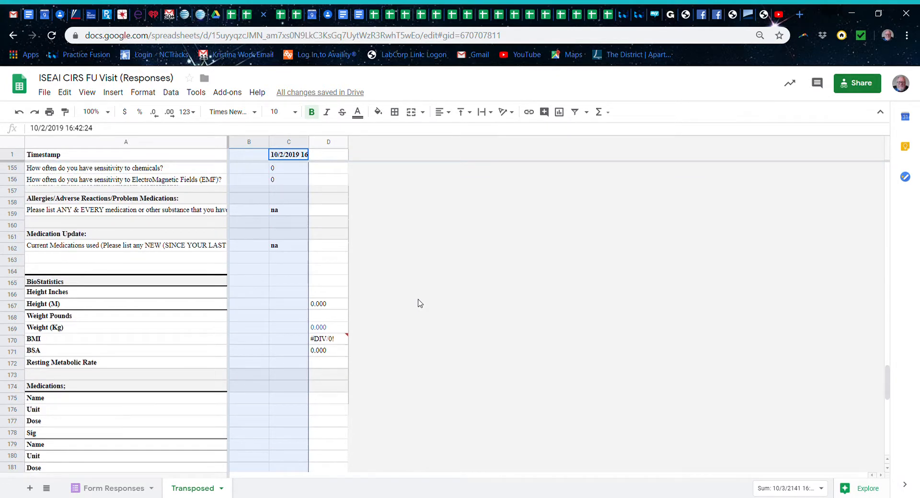
{"action": "left_click", "coordinate": [320, 295]}
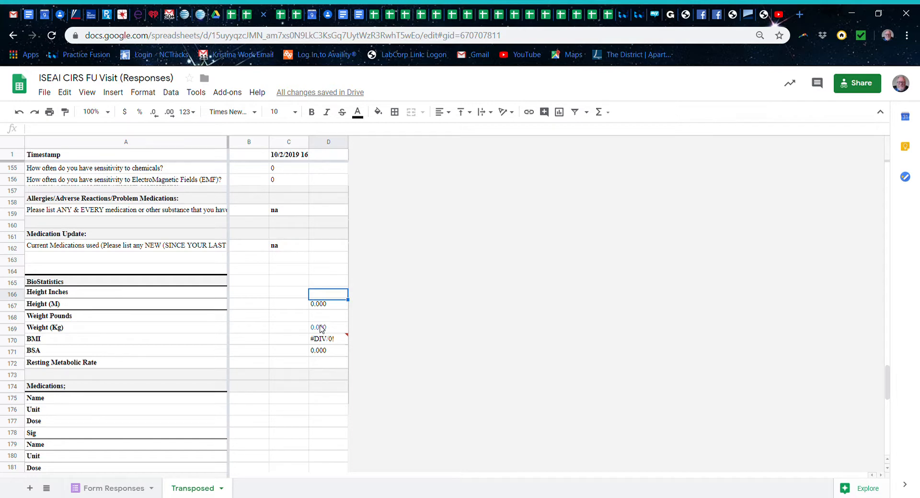
{"action": "left_click_drag", "start_coordinate": [328, 297], "coordinate": [330, 367]}
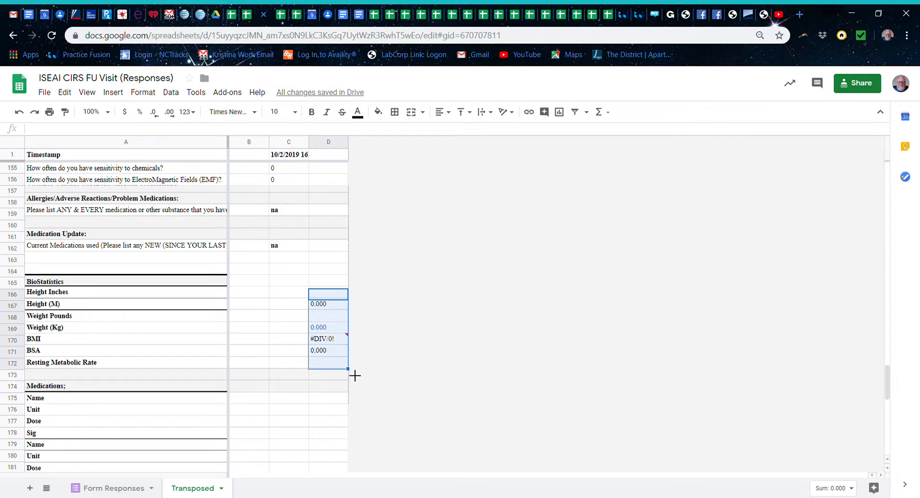
{"action": "left_click_drag", "start_coordinate": [354, 375], "coordinate": [253, 374]}
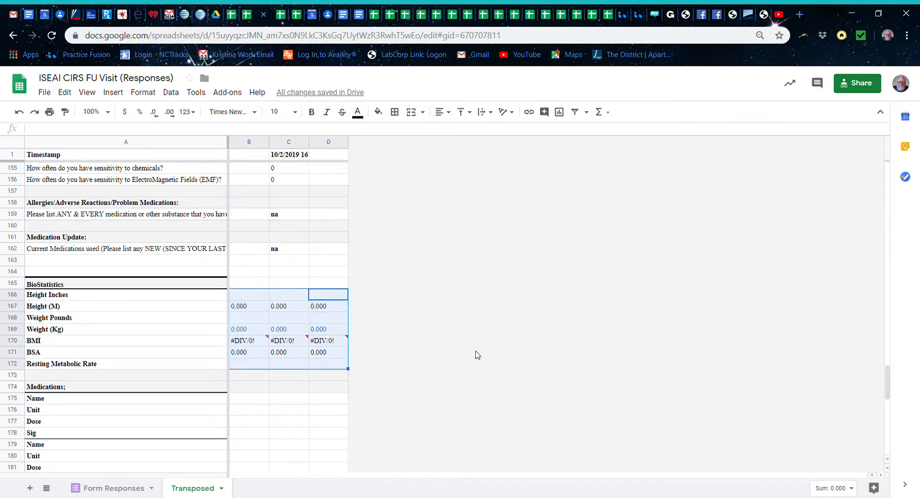
Enter a height of 74 inches in C166 and fill the value across to B166
{"action": "left_click", "coordinate": [288, 294]}
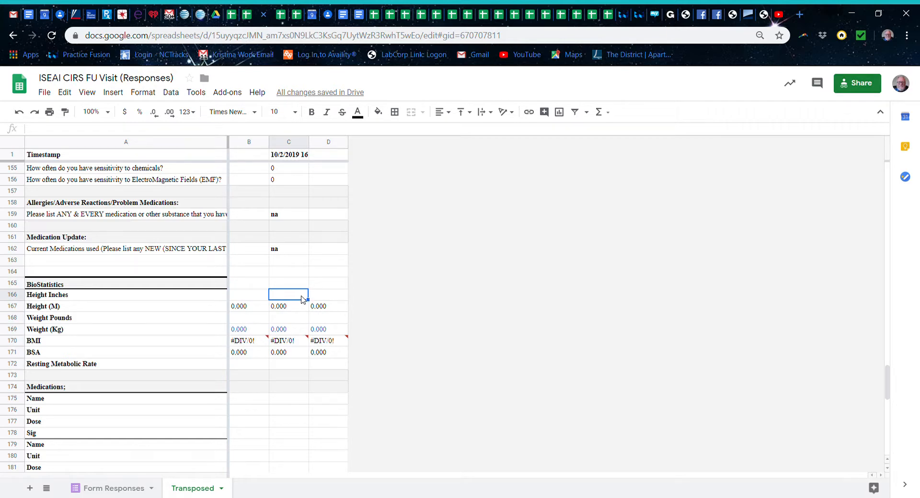
{"action": "type", "text": "74"}
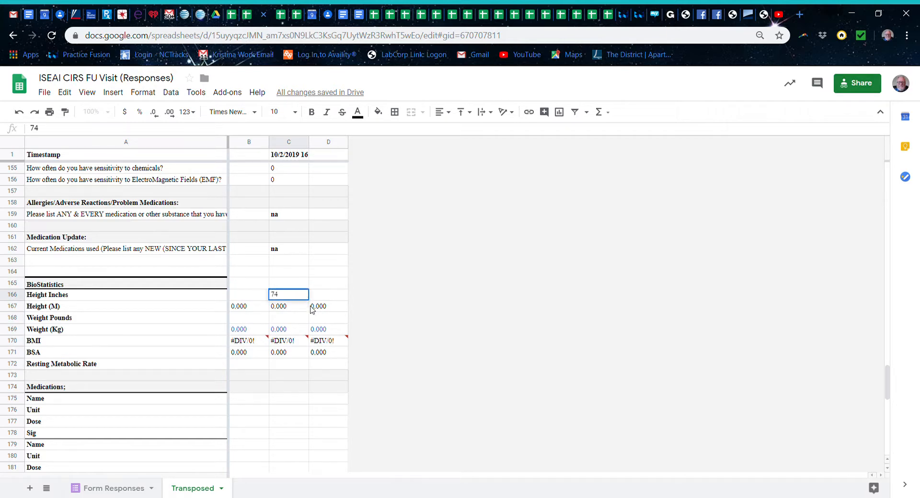
{"action": "left_click", "coordinate": [244, 295]}
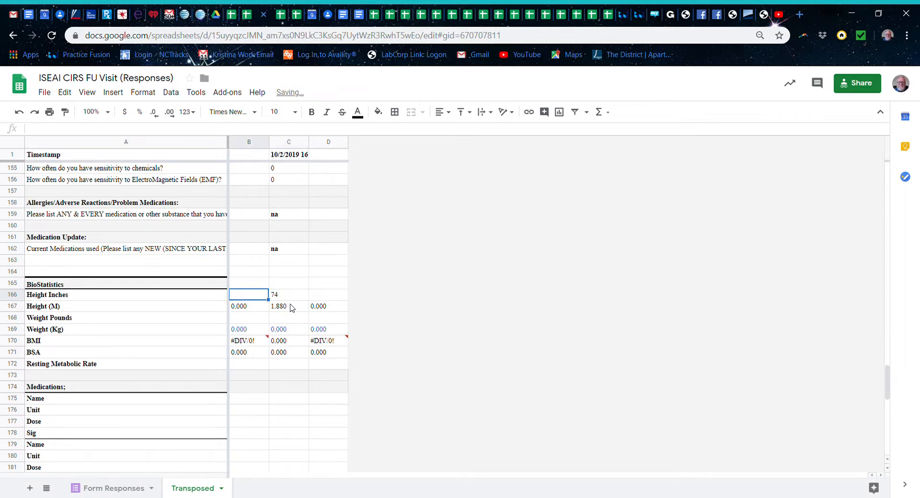
{"action": "left_click", "coordinate": [292, 298]}
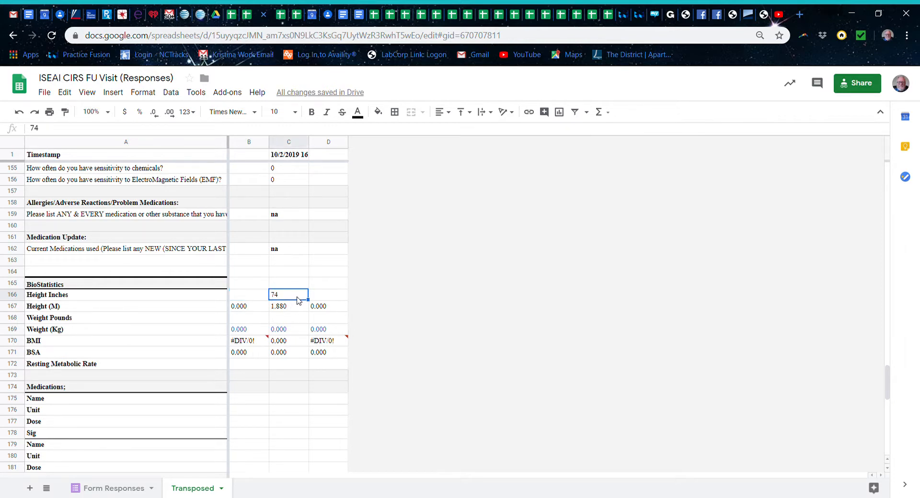
{"action": "left_click_drag", "start_coordinate": [310, 306], "coordinate": [262, 305]}
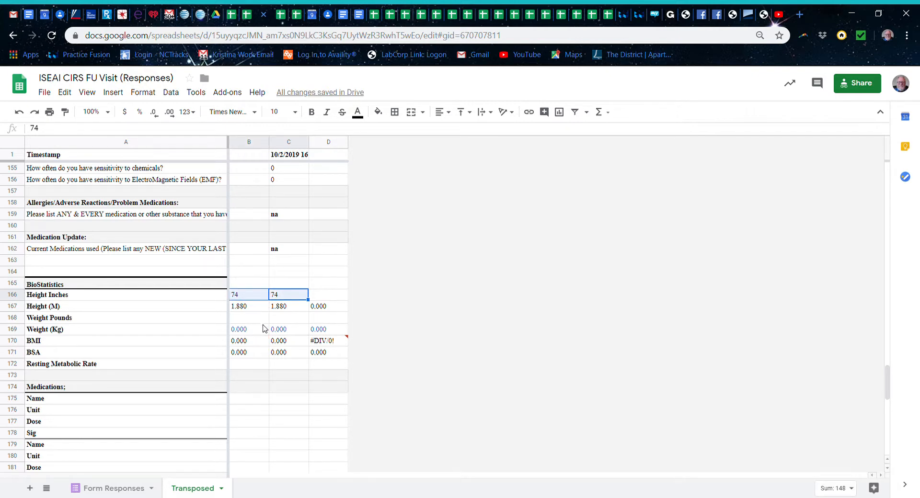
Enter a weight of 280 pounds for the follow-up visit in C168
{"action": "left_click", "coordinate": [283, 320]}
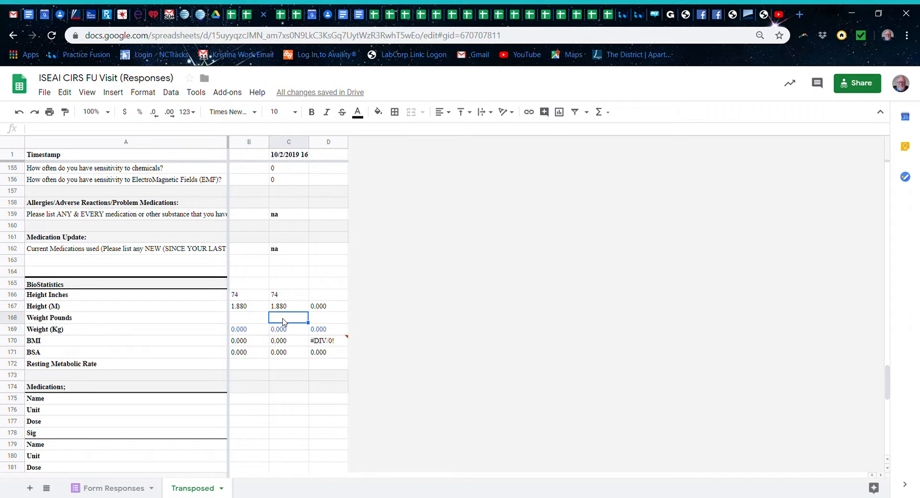
{"action": "type", "text": "280"}
{"action": "key", "text": "Return"}
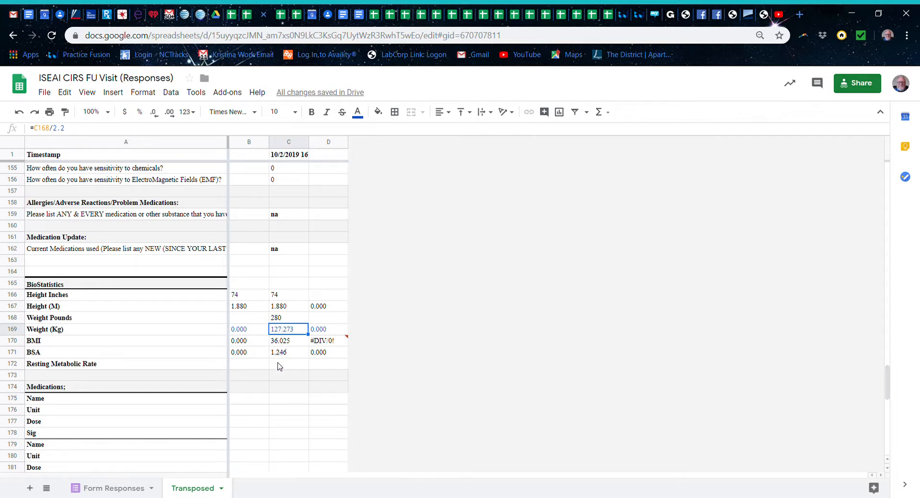
Examine the BioStatistics entries in column C and the Medications rows below them on the Transposed sheet
{"action": "left_click", "coordinate": [280, 366]}
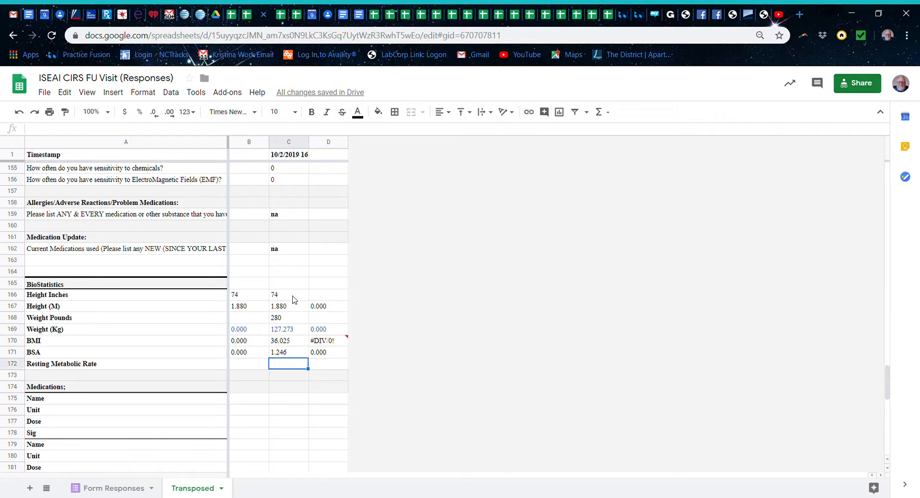
{"action": "left_click", "coordinate": [295, 321]}
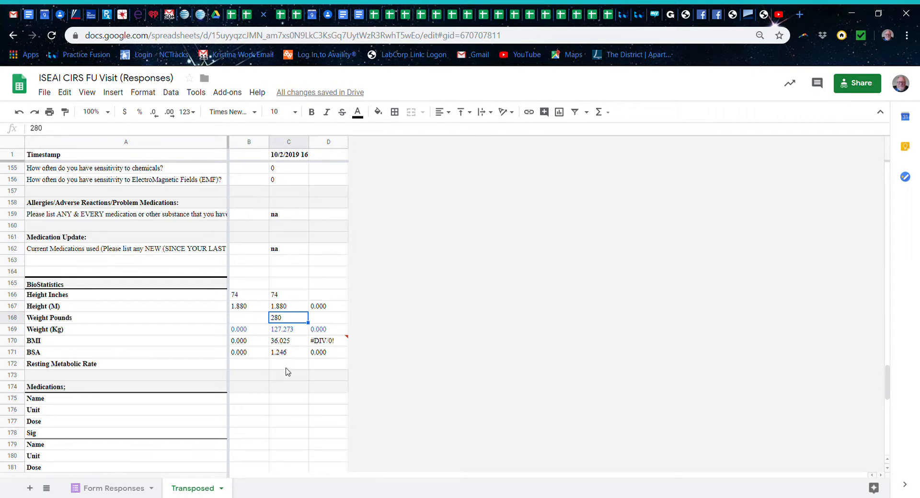
{"action": "scroll", "coordinate": [288, 372], "scroll_direction": "down", "scroll_amount": 1}
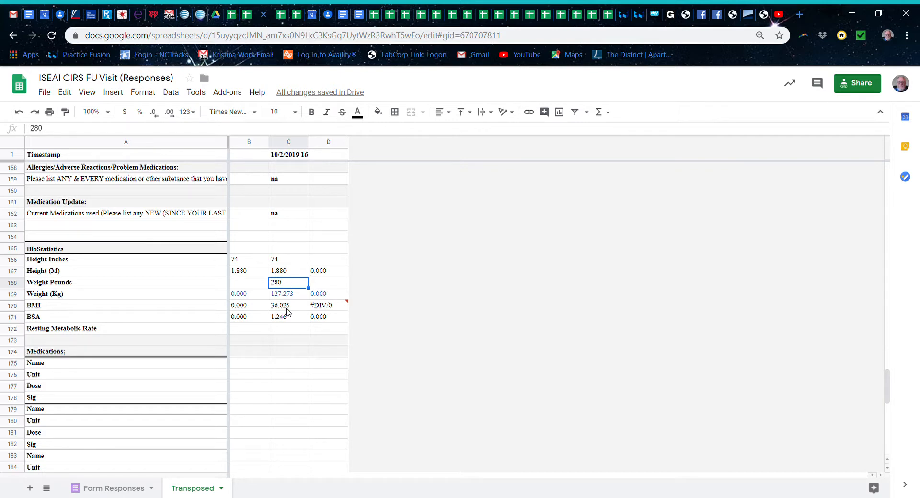
{"action": "scroll", "coordinate": [287, 313], "scroll_direction": "down", "scroll_amount": 2}
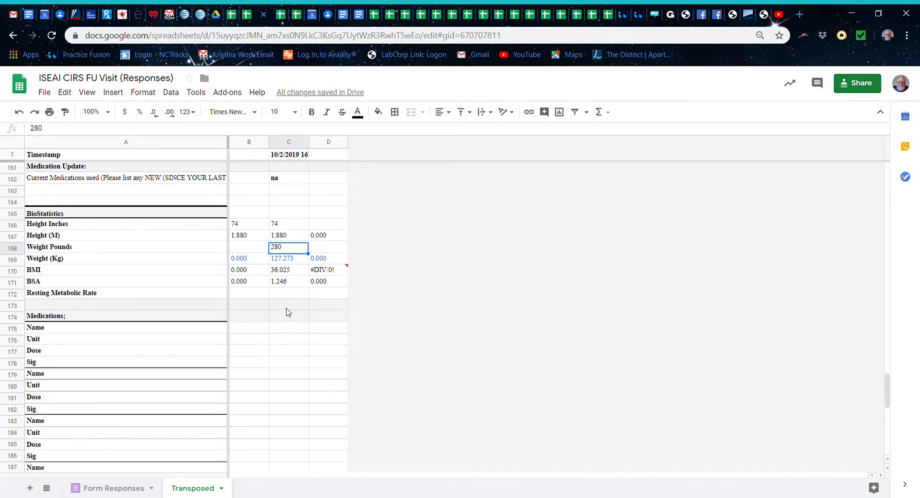
{"action": "left_click", "coordinate": [286, 295]}
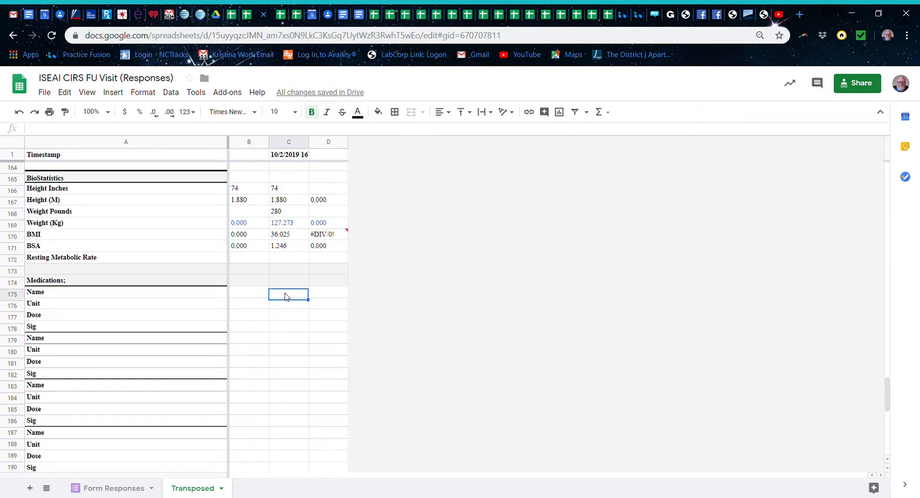
{"action": "scroll", "coordinate": [286, 297], "scroll_direction": "down", "scroll_amount": 10}
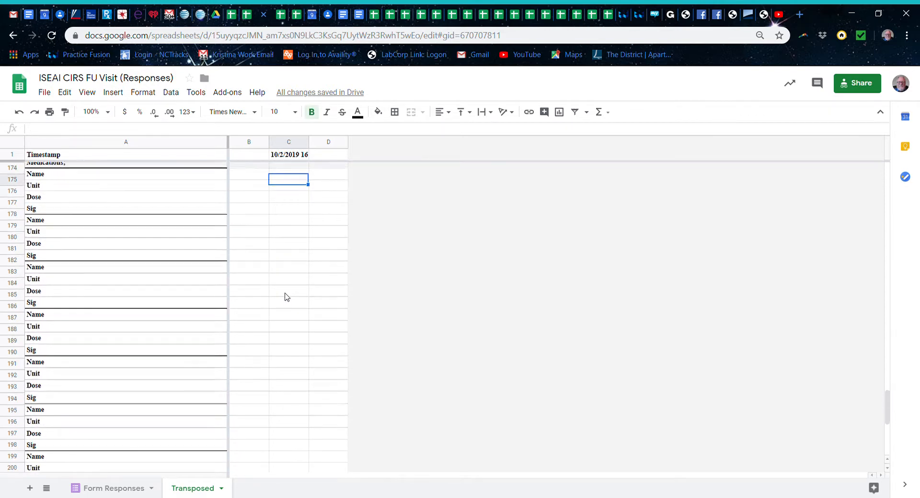
{"action": "scroll", "coordinate": [286, 297], "scroll_direction": "up", "scroll_amount": 20}
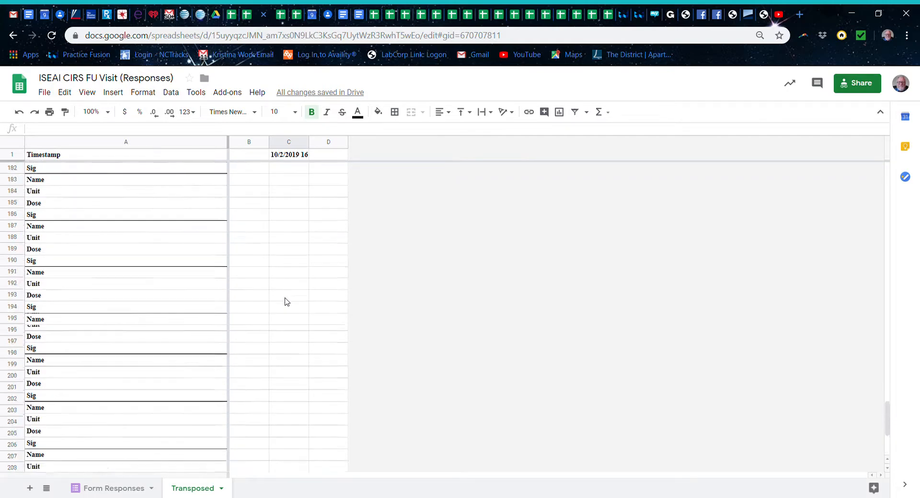
Fill the summary score and Combined CIRS & MCAS formulas, starting at D8, from column D across into column C
{"action": "scroll", "coordinate": [286, 302], "scroll_direction": "up", "scroll_amount": 20}
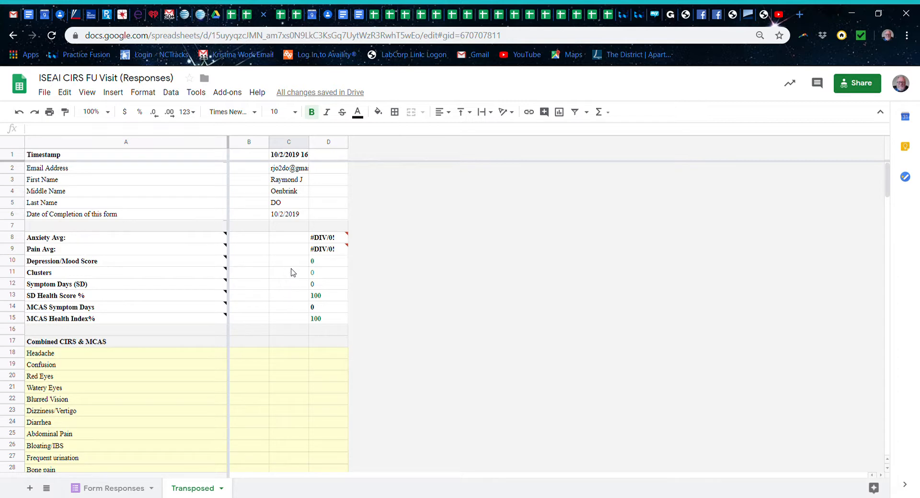
{"action": "scroll", "coordinate": [297, 301], "scroll_direction": "down", "scroll_amount": 3}
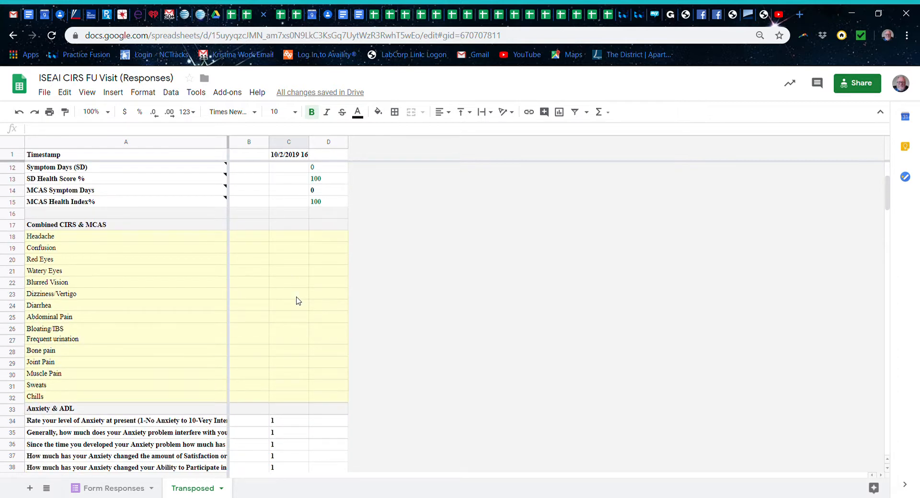
{"action": "scroll", "coordinate": [289, 335], "scroll_direction": "up", "scroll_amount": 3}
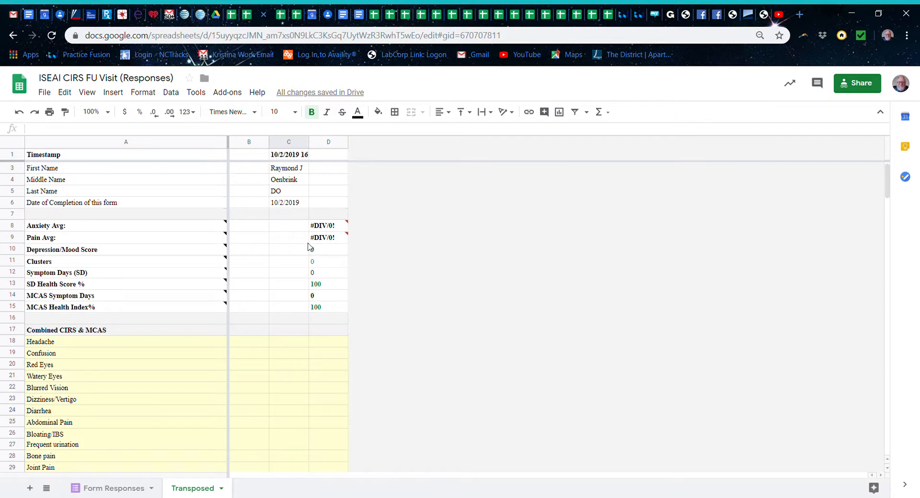
{"action": "left_click_drag", "start_coordinate": [324, 226], "coordinate": [294, 348]}
{"action": "scroll", "coordinate": [476, 275], "scroll_direction": "up", "scroll_amount": 1}
{"action": "scroll", "coordinate": [476, 275], "scroll_direction": "up", "scroll_amount": 5}
{"action": "scroll", "coordinate": [476, 275], "scroll_direction": "down", "scroll_amount": 1}
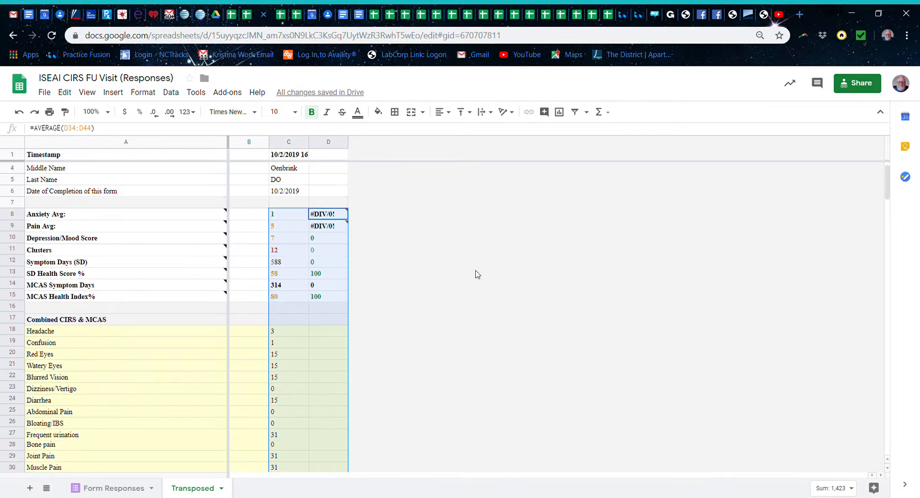
{"action": "scroll", "coordinate": [476, 275], "scroll_direction": "up", "scroll_amount": 2}
{"action": "scroll", "coordinate": [476, 275], "scroll_direction": "down", "scroll_amount": 5}
{"action": "scroll", "coordinate": [475, 274], "scroll_direction": "up", "scroll_amount": 5}
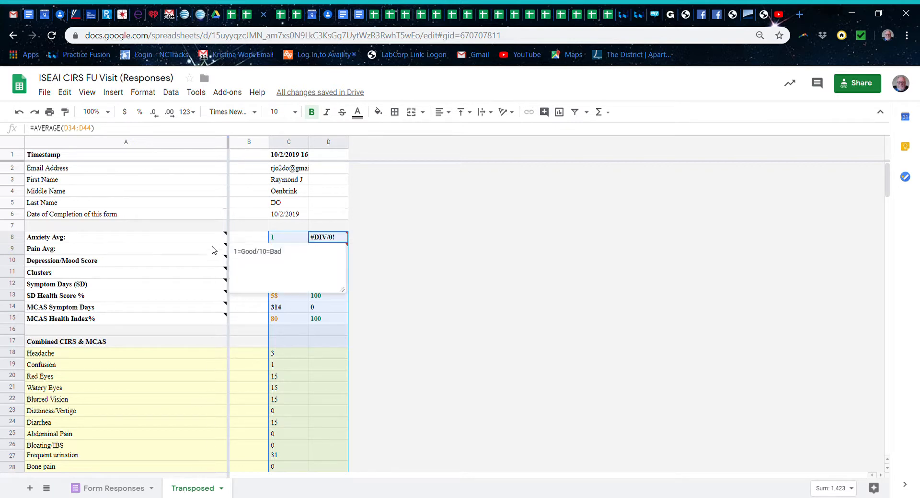
Copy Transposed column C, then insert one column to the left of column B on the PatientTest workbook's CIRSFU sheet
{"action": "left_click", "coordinate": [294, 144]}
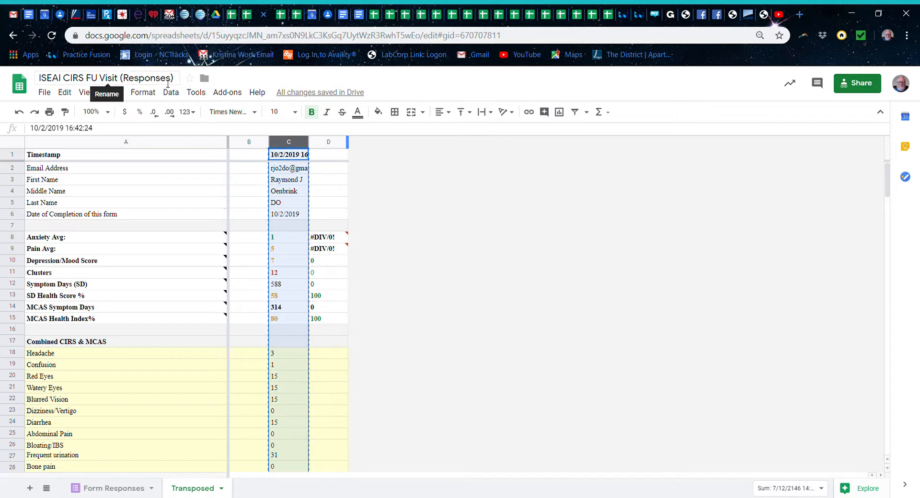
{"action": "left_click", "coordinate": [296, 19]}
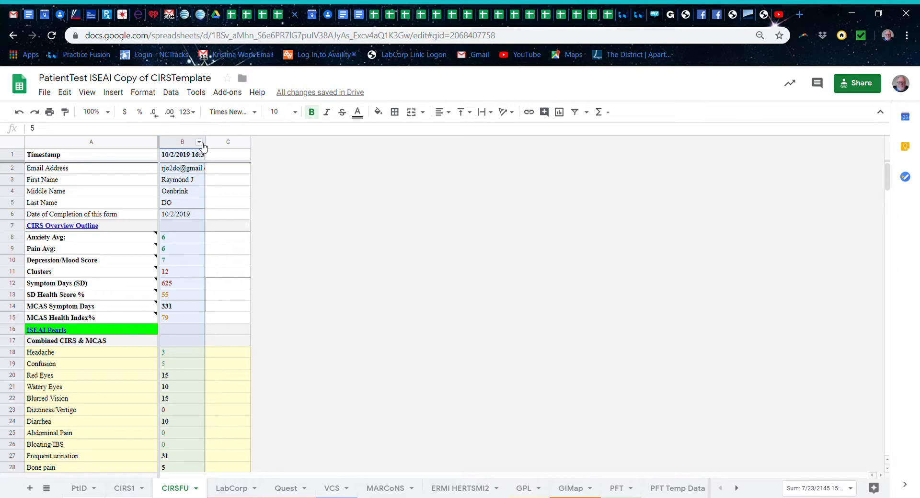
{"action": "left_click", "coordinate": [199, 143]}
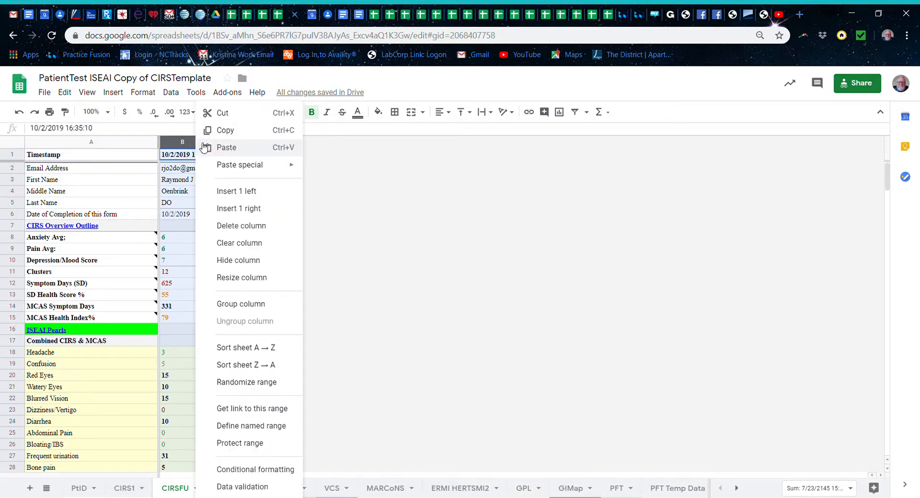
{"action": "left_click", "coordinate": [219, 193]}
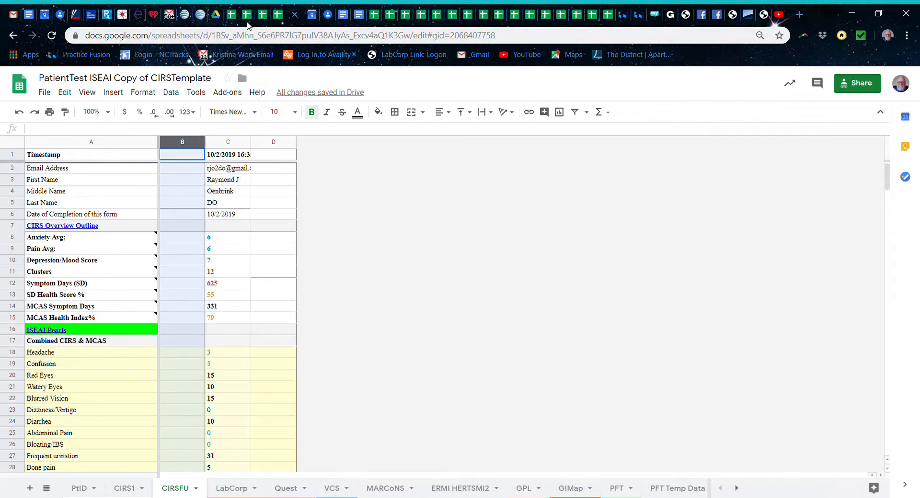
Paste the copied Transposed column C into the blank CIRSFU column B and left-align its contents
{"action": "left_click", "coordinate": [262, 17]}
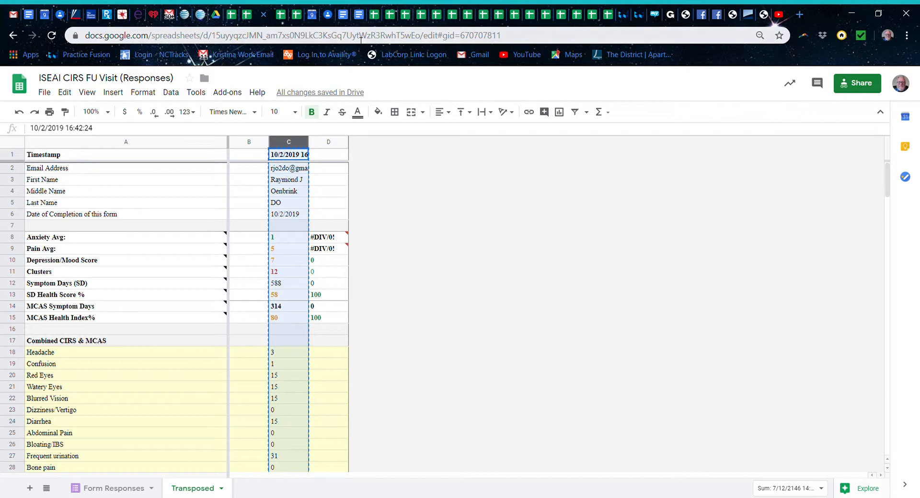
{"action": "left_click", "coordinate": [297, 15]}
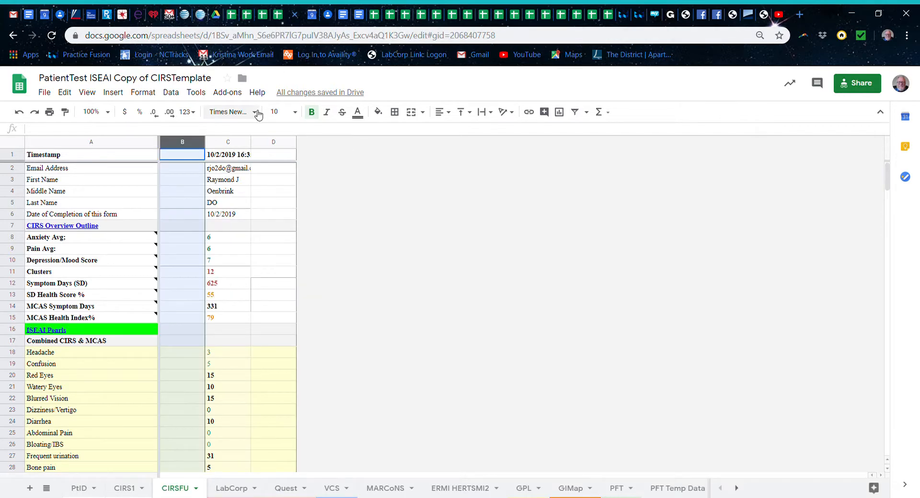
{"action": "left_click", "coordinate": [182, 146]}
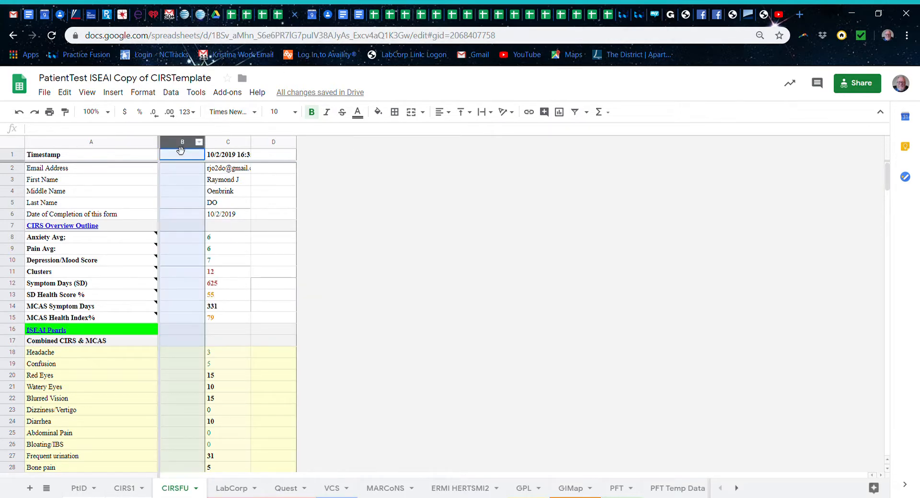
{"action": "key", "text": "ctrl+v"}
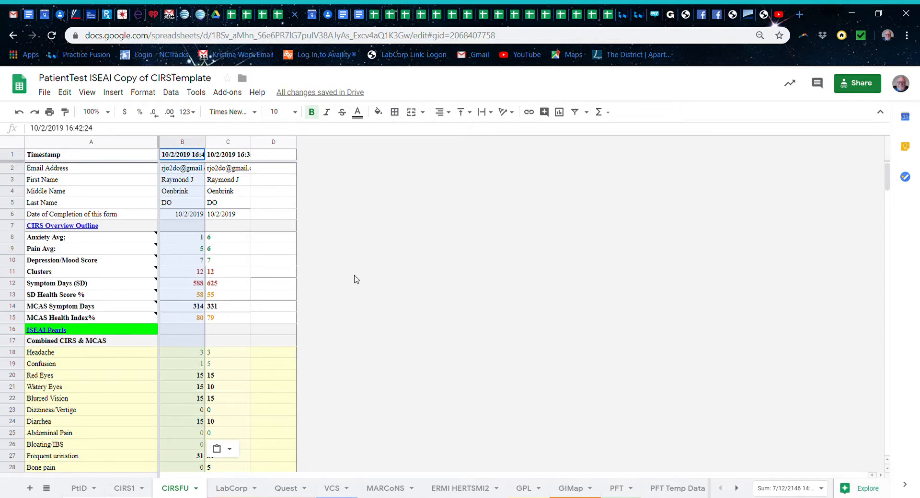
{"action": "left_click", "coordinate": [441, 112]}
{"action": "left_click", "coordinate": [441, 129]}
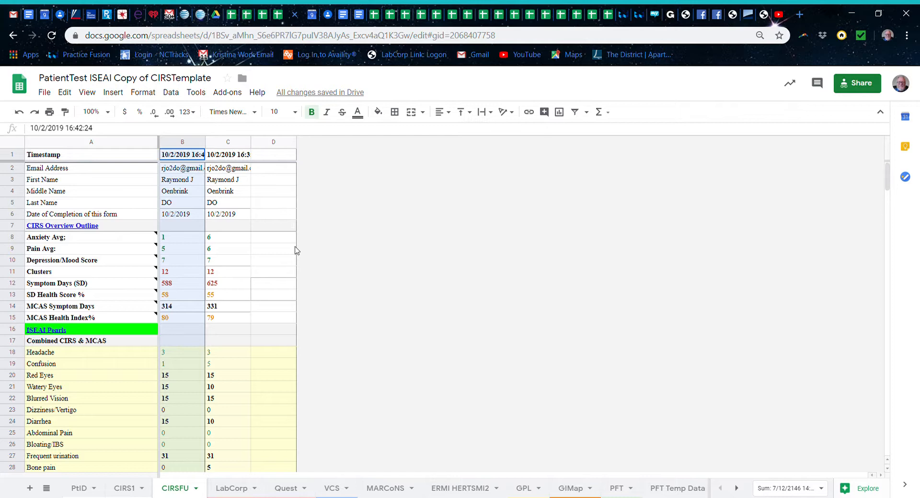
Fill the Resting Metabolic Rate formula from D172 across to B172 on the CIRSFU sheet
{"action": "scroll", "coordinate": [213, 294], "scroll_direction": "down", "scroll_amount": 2}
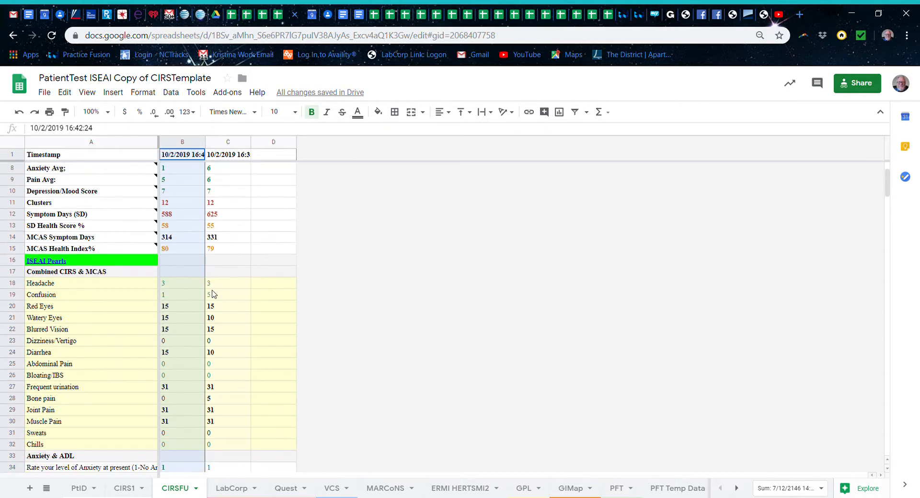
{"action": "scroll", "coordinate": [213, 295], "scroll_direction": "down", "scroll_amount": 8}
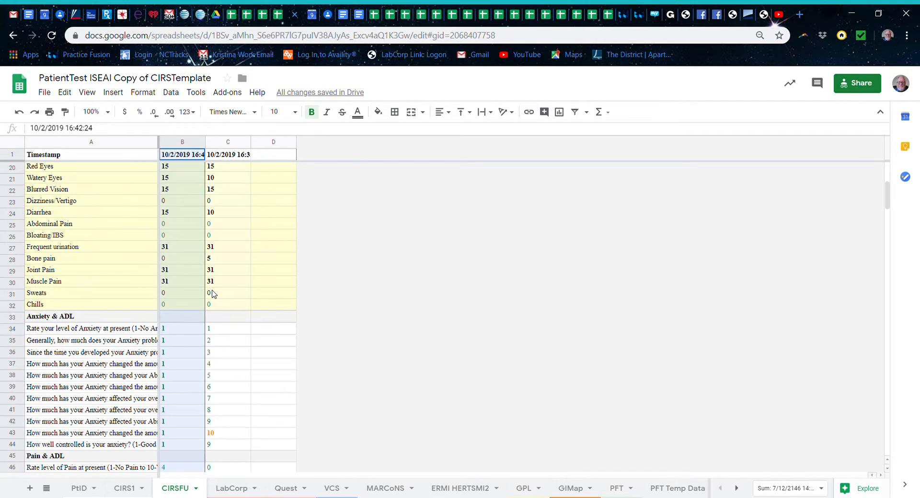
{"action": "scroll", "coordinate": [213, 294], "scroll_direction": "down", "scroll_amount": 20}
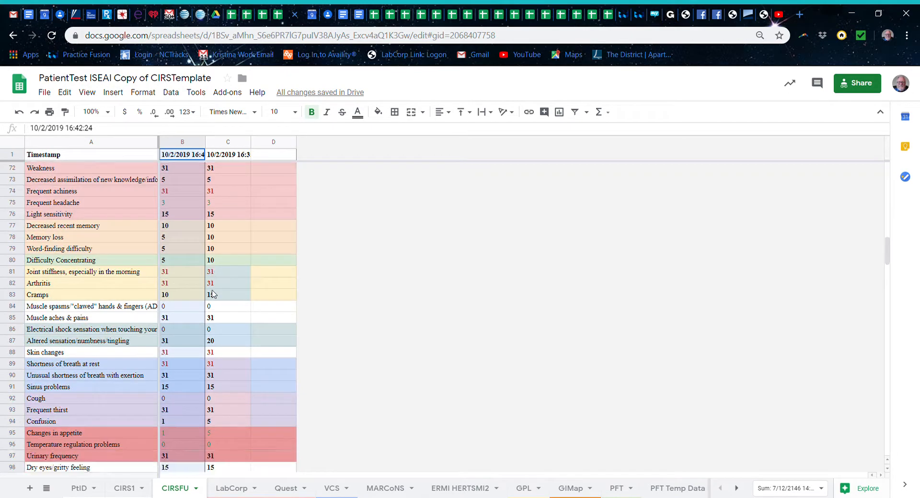
{"action": "scroll", "coordinate": [213, 294], "scroll_direction": "down", "scroll_amount": 20}
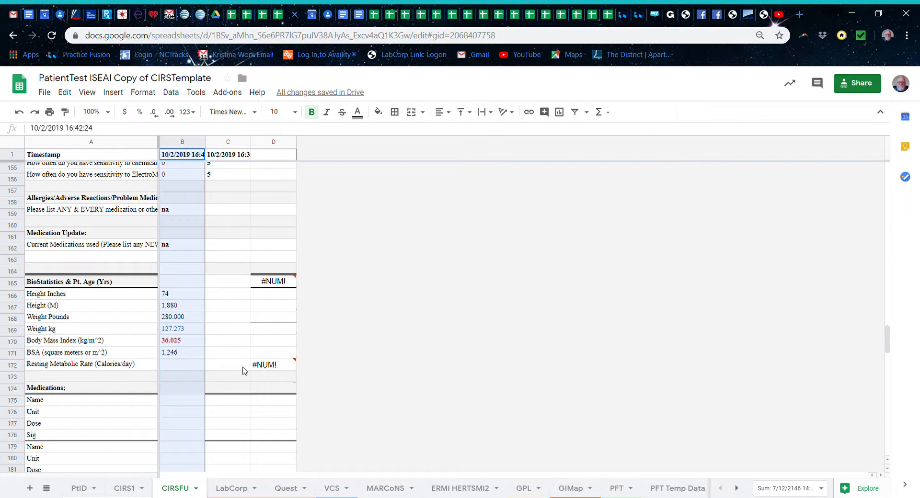
{"action": "left_click", "coordinate": [270, 367]}
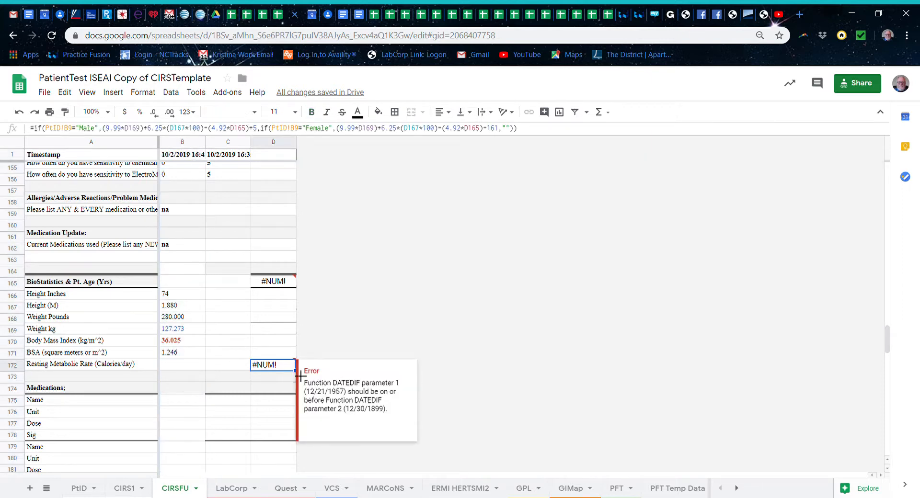
{"action": "left_click_drag", "start_coordinate": [300, 377], "coordinate": [187, 365]}
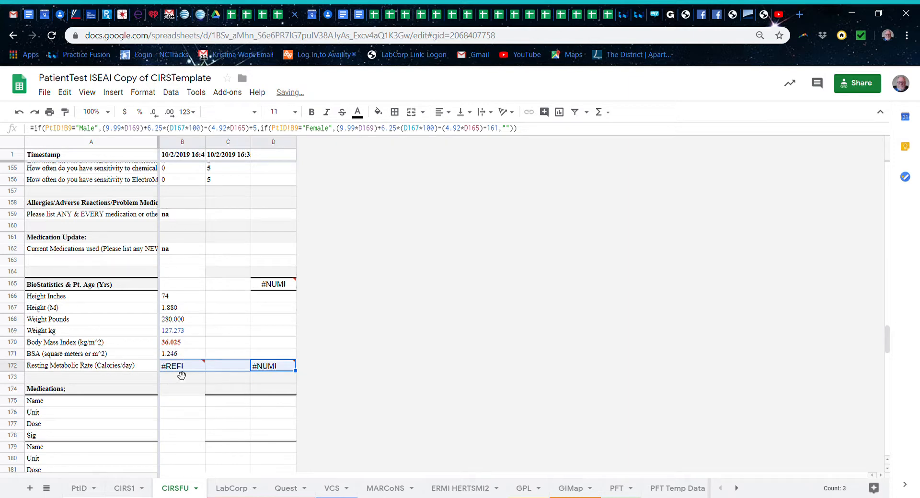
{"action": "mouse_move", "coordinate": [178, 373]}
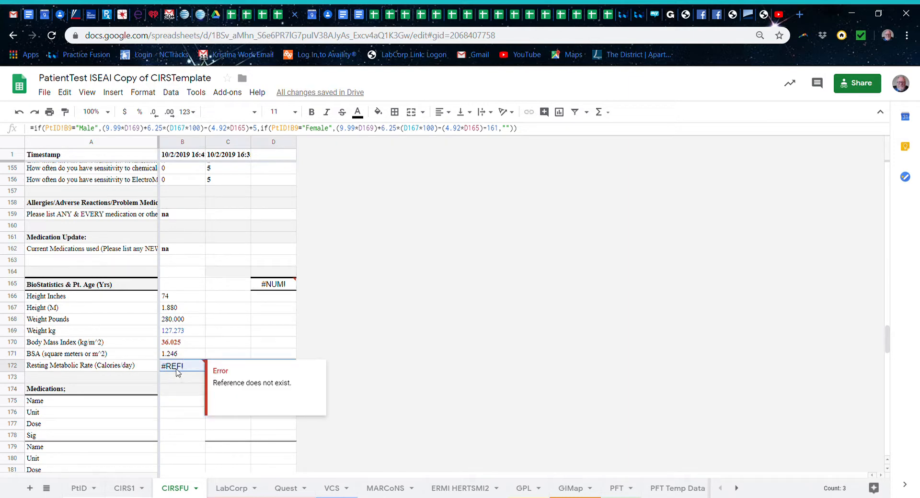
Examine the patient age formula in D165 and the kilogram weight formula in D169
{"action": "double_click", "coordinate": [282, 285]}
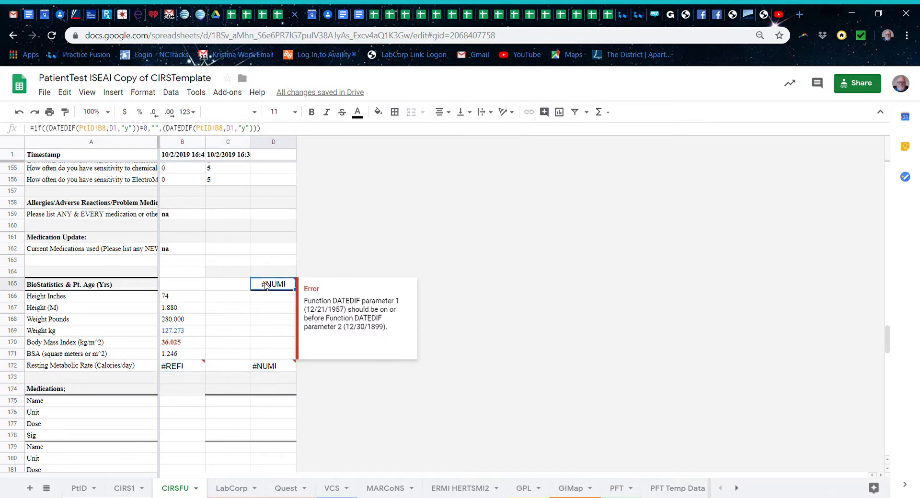
{"action": "left_click", "coordinate": [344, 331]}
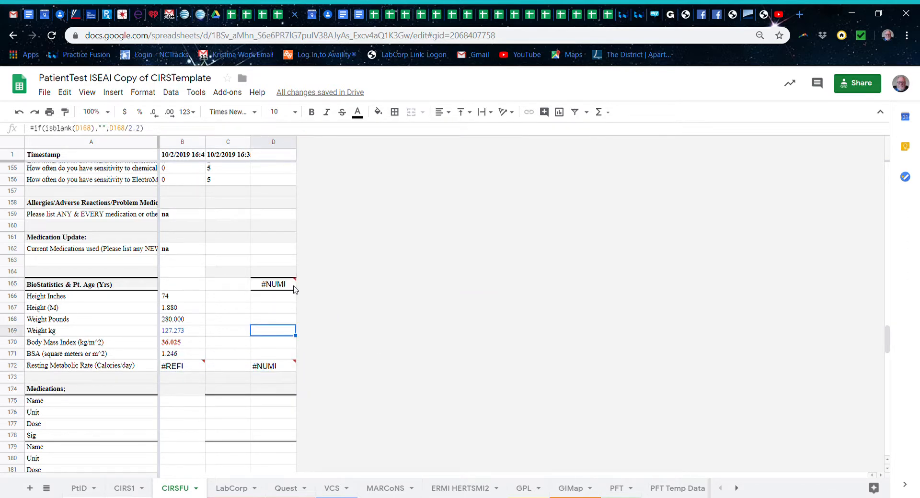
{"action": "mouse_move", "coordinate": [289, 287]}
Open the CIRS Overview PDF from the CIRS Overview Outline link in A7 of the CIRSFU sheet
{"action": "scroll", "coordinate": [253, 268], "scroll_direction": "up", "scroll_amount": 7}
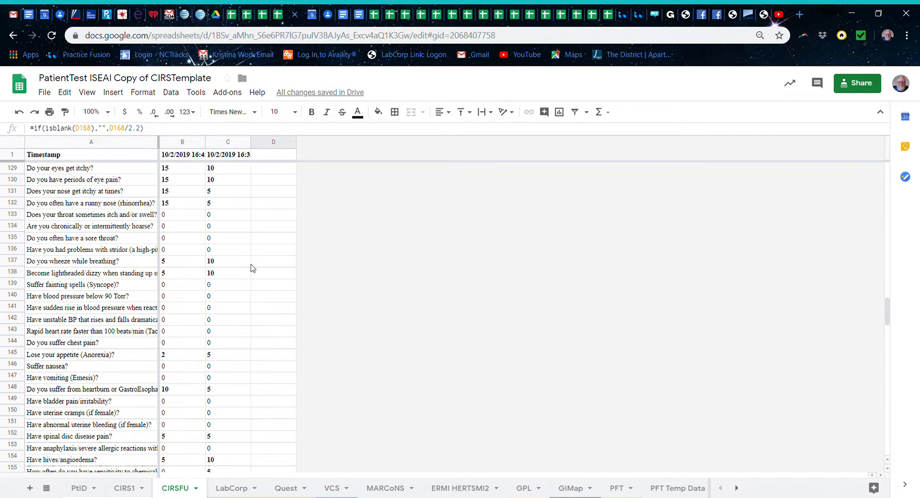
{"action": "scroll", "coordinate": [253, 268], "scroll_direction": "up", "scroll_amount": 20}
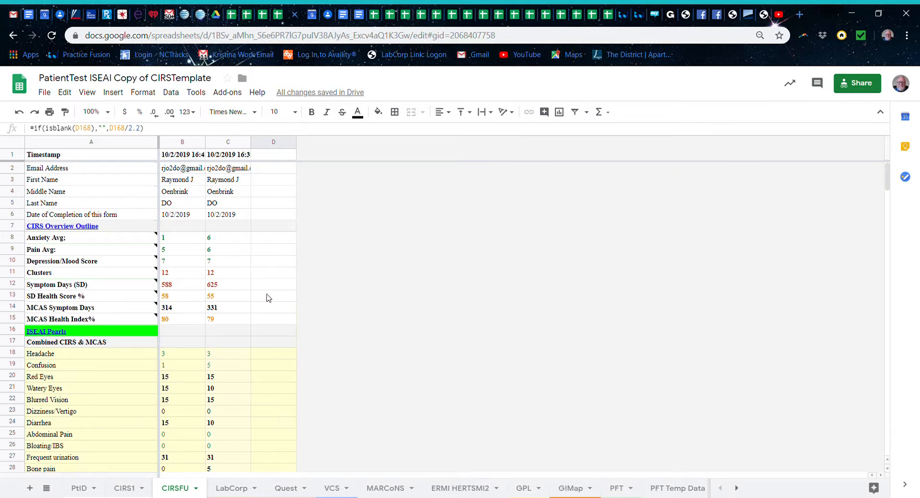
{"action": "mouse_move", "coordinate": [93, 232]}
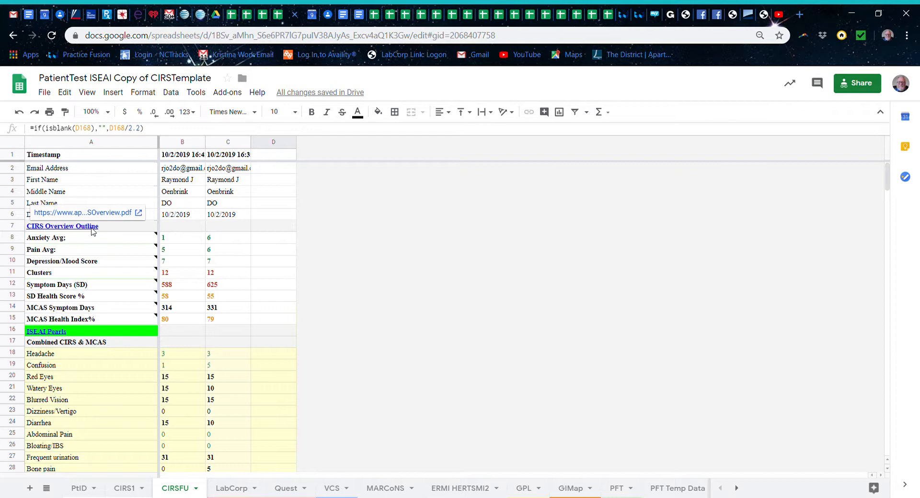
{"action": "left_click", "coordinate": [92, 229]}
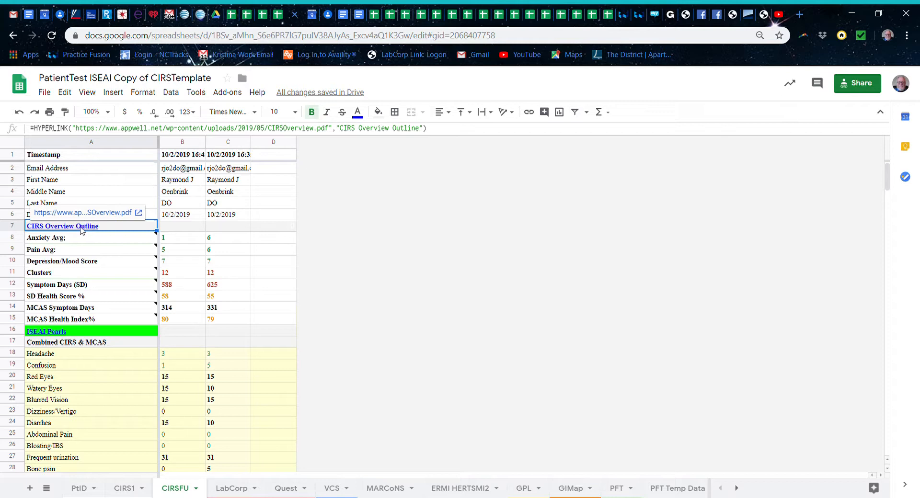
{"action": "double_click", "coordinate": [85, 229]}
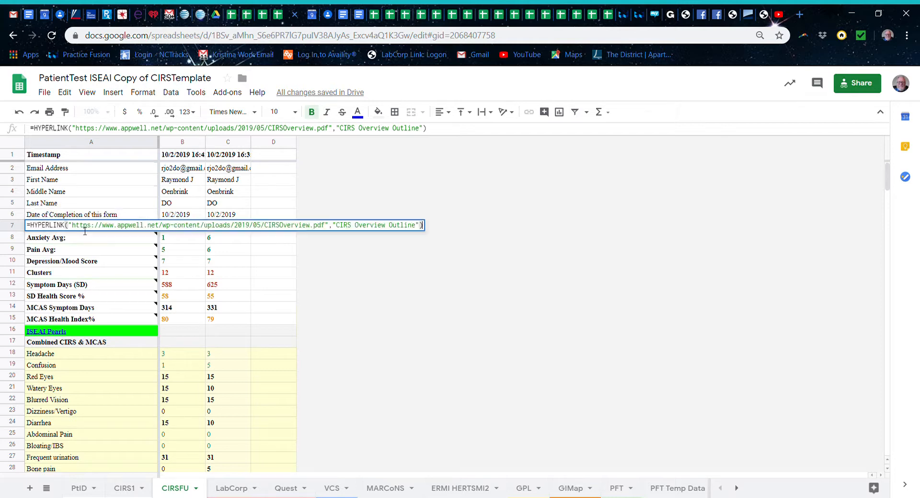
{"action": "left_click", "coordinate": [79, 342]}
{"action": "left_click", "coordinate": [56, 333]}
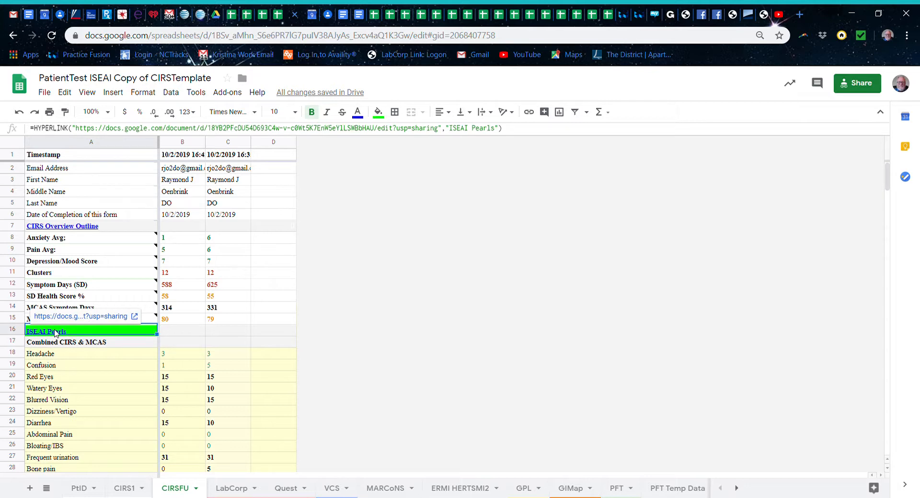
{"action": "left_click", "coordinate": [67, 227]}
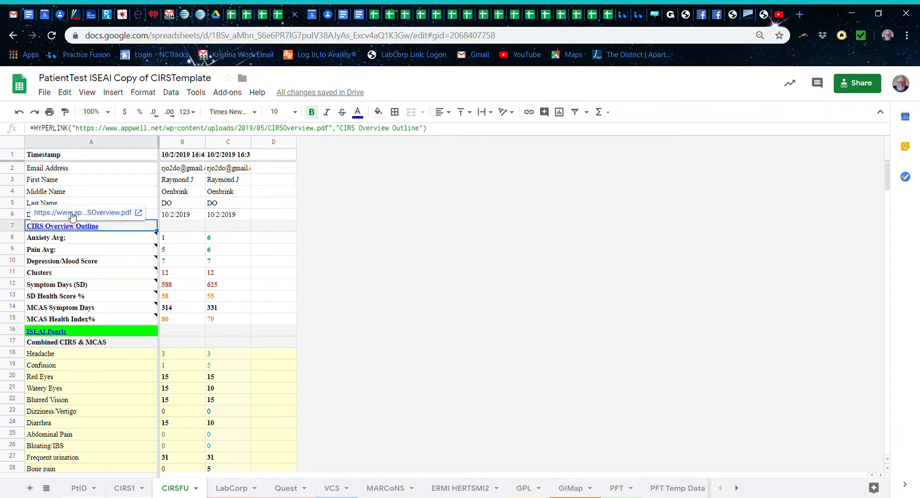
{"action": "left_click", "coordinate": [72, 214]}
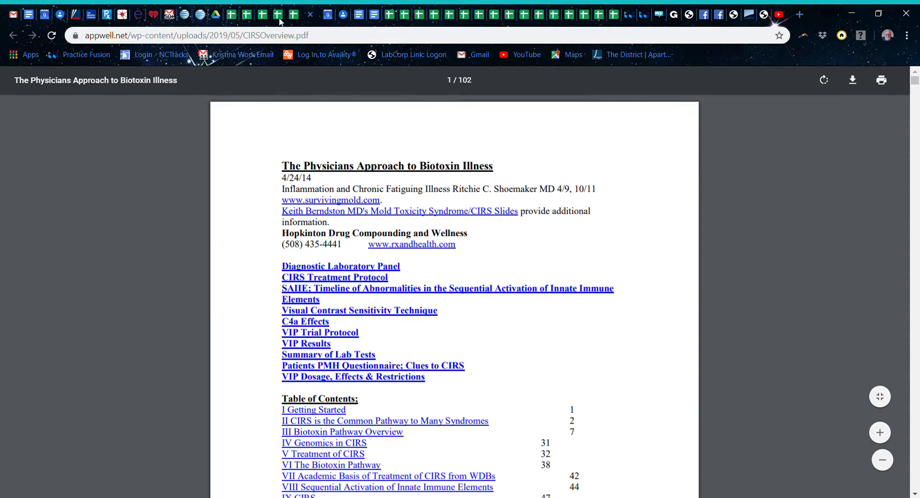
Return to the PatientTest workbook and open the ISEAI Pearls document from its link in A16
{"action": "left_click", "coordinate": [294, 14]}
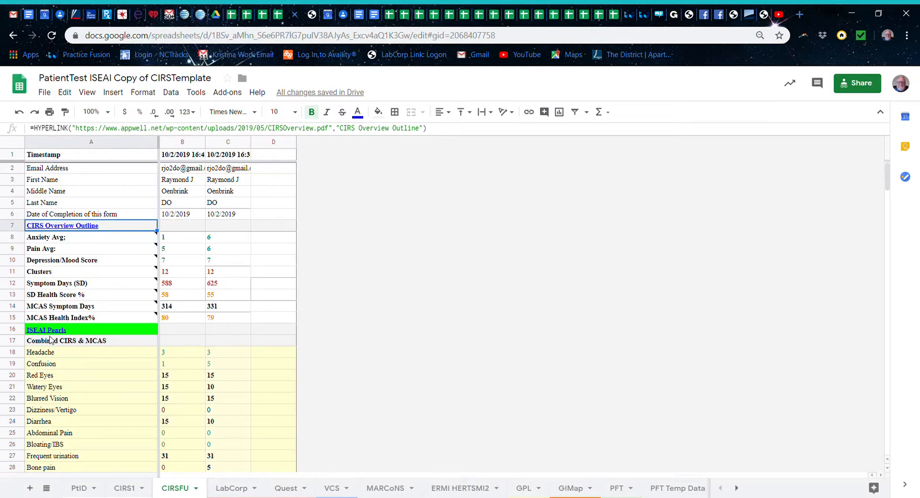
{"action": "left_click", "coordinate": [50, 330]}
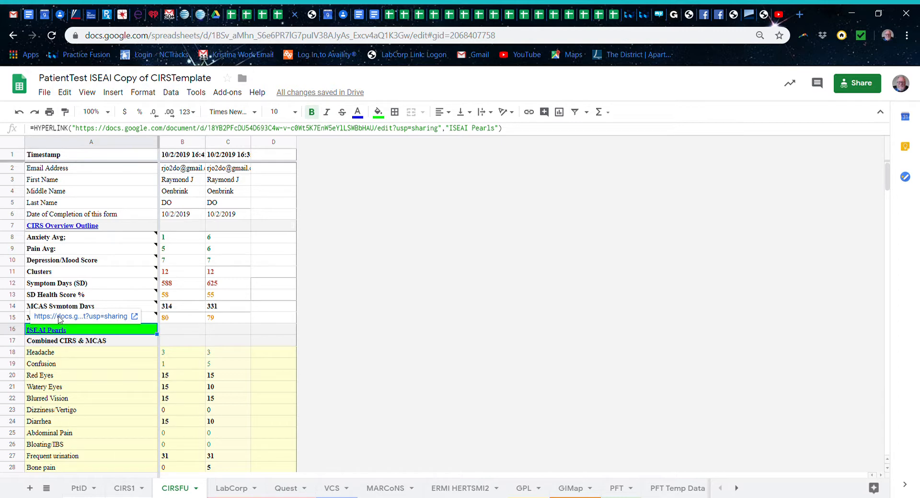
{"action": "left_click", "coordinate": [60, 317]}
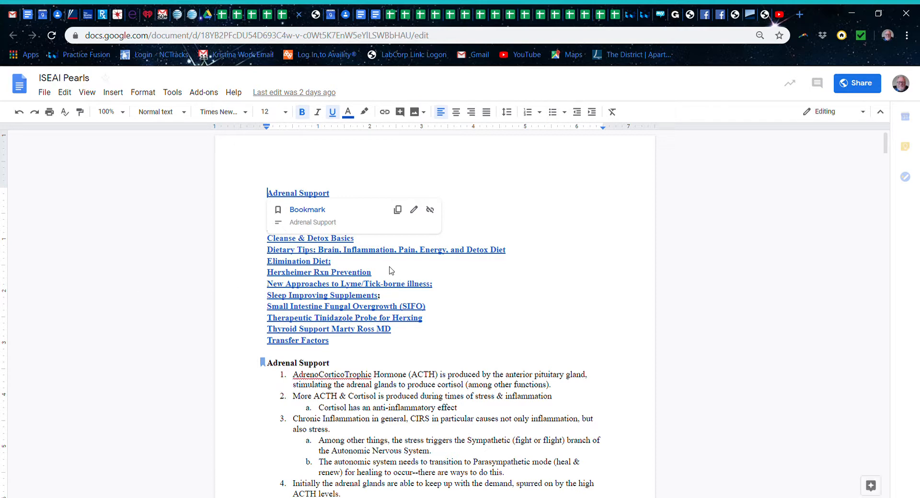
{"action": "left_click", "coordinate": [511, 293]}
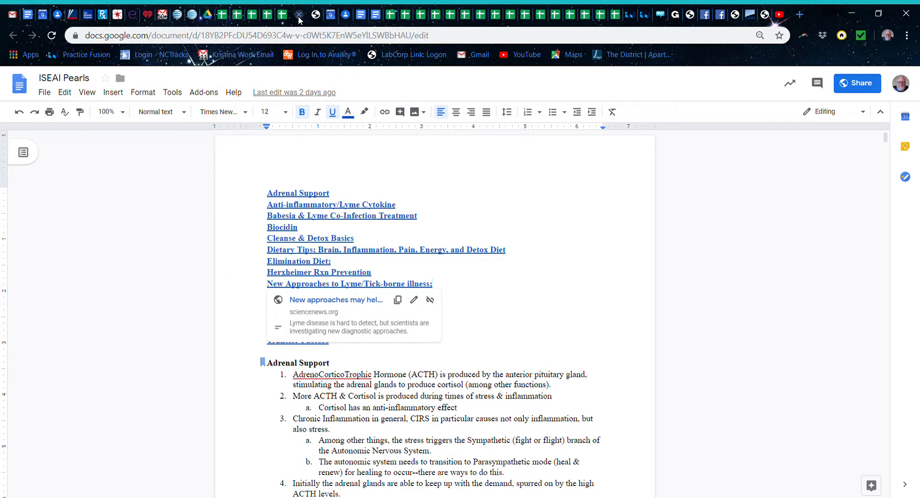
Close the ISEAI Pearls document and the CIRS Overview PDF, and return to the PatientTest workbook's CIRSFU sheet
{"action": "left_click", "coordinate": [299, 18]}
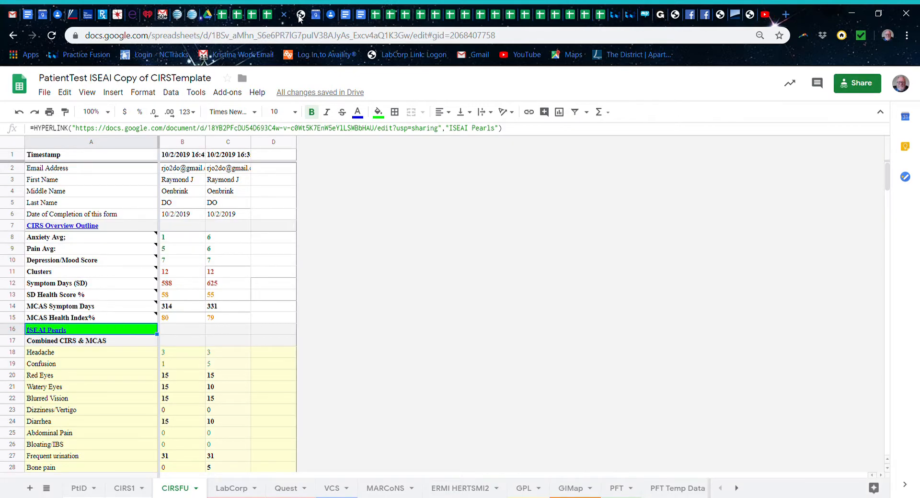
{"action": "left_click", "coordinate": [298, 18]}
{"action": "left_click", "coordinate": [298, 19]}
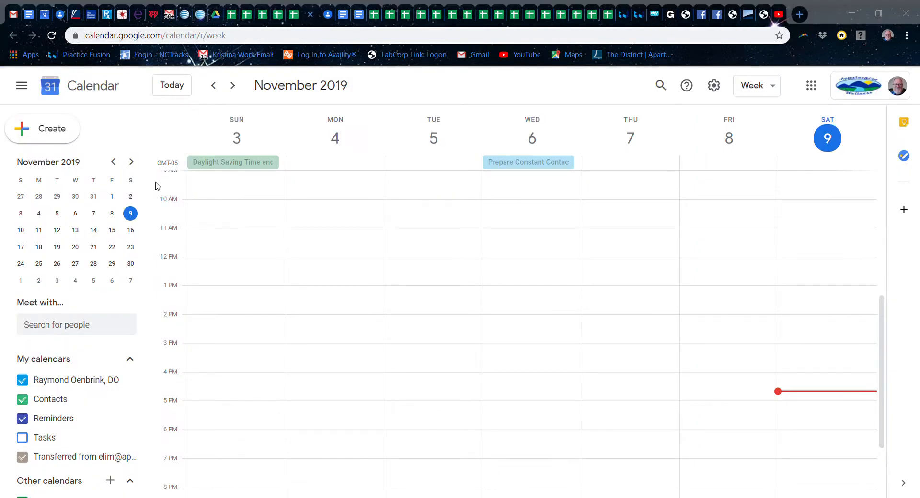
{"action": "left_click", "coordinate": [723, 17]}
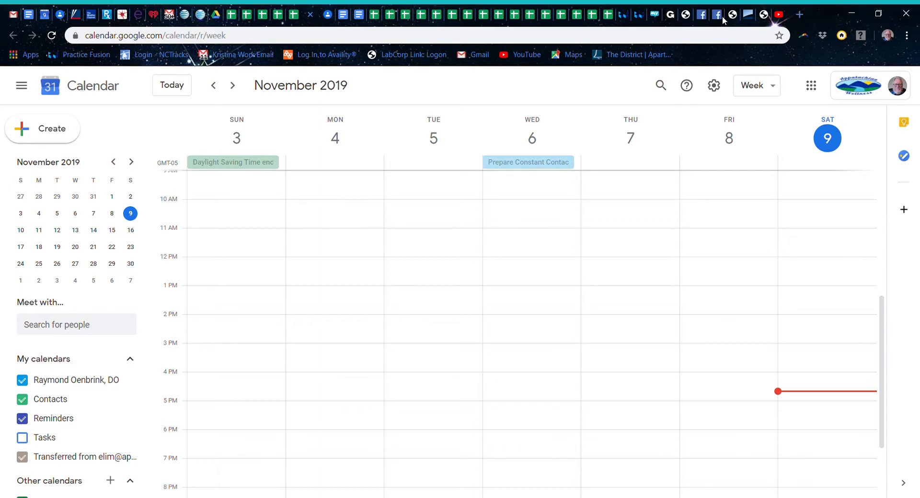
{"action": "left_click", "coordinate": [292, 18]}
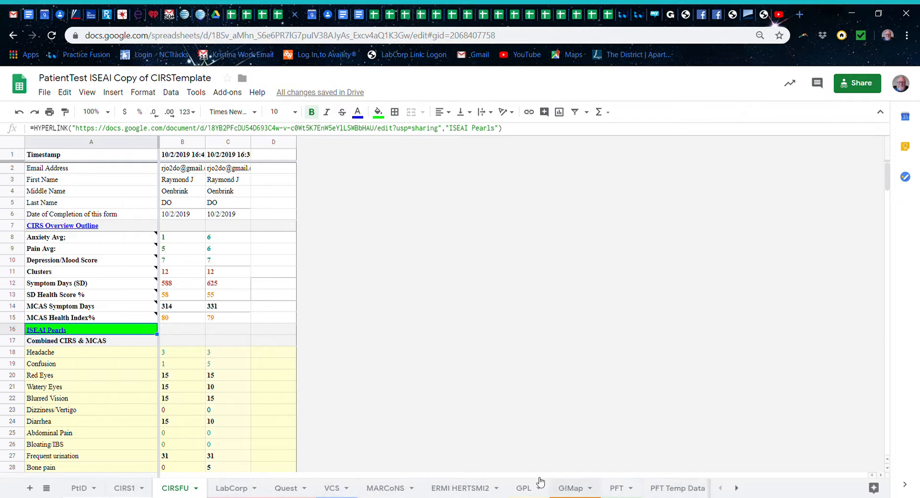
Examine the LabCorp sheet's notes on HLA Haplotype, the parent row and CIRS lab criteria, plus the age error in E8
{"action": "left_click", "coordinate": [223, 488]}
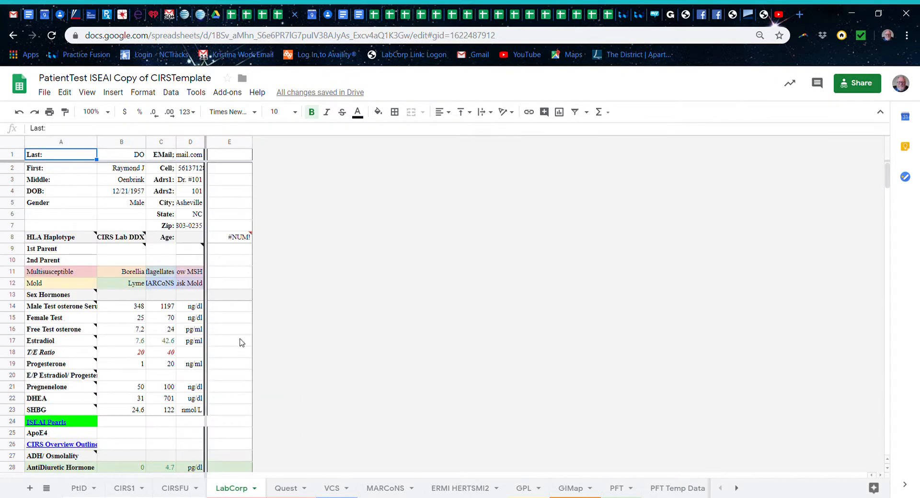
{"action": "mouse_move", "coordinate": [195, 253]}
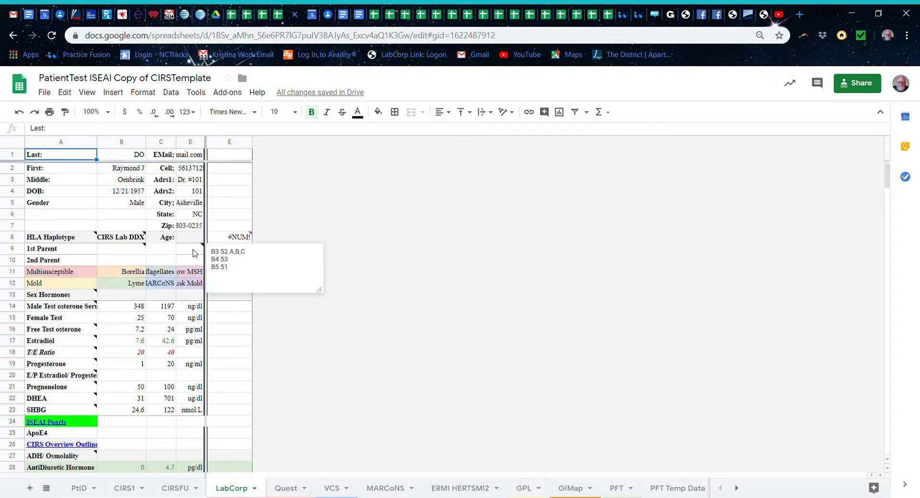
{"action": "mouse_move", "coordinate": [139, 250]}
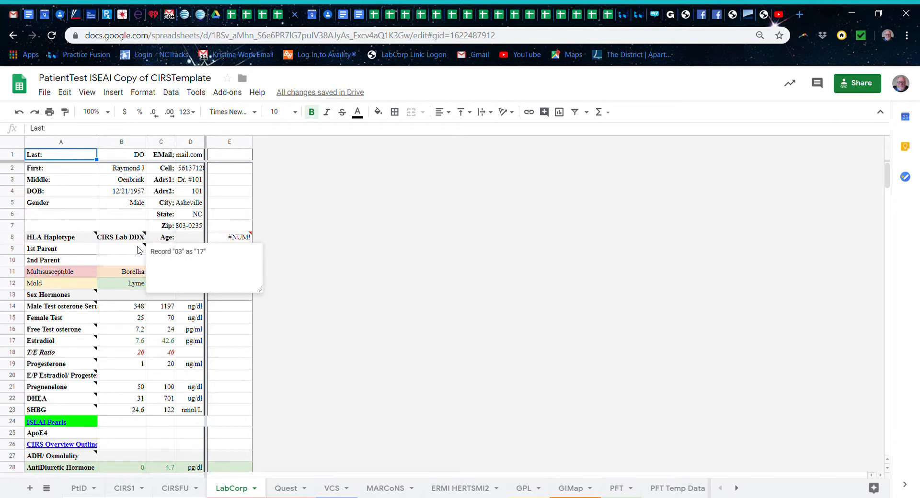
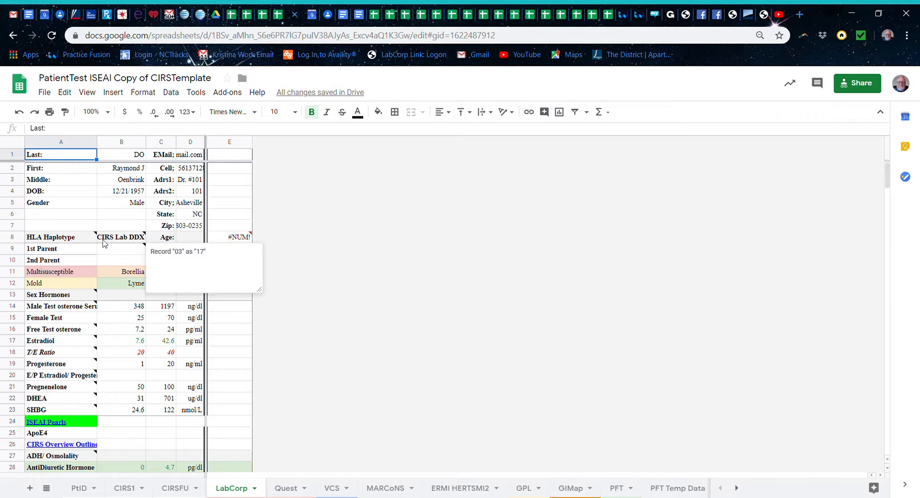
{"action": "mouse_move", "coordinate": [94, 241]}
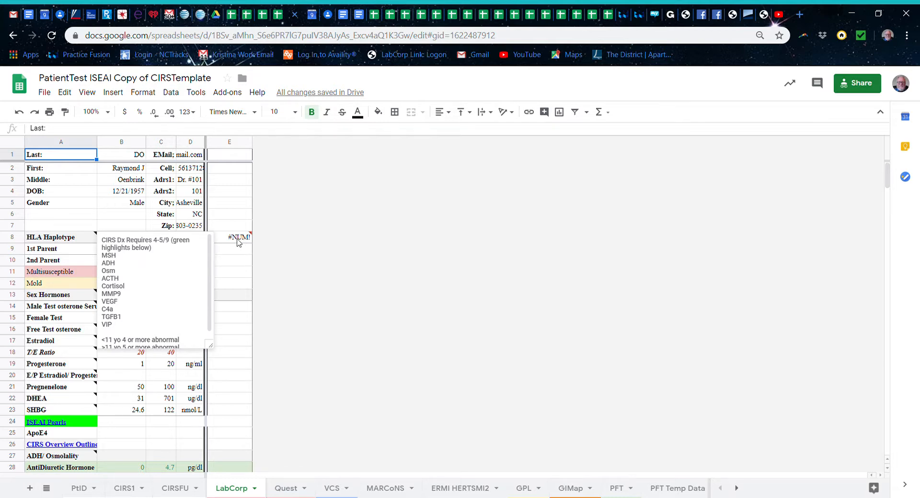
{"action": "mouse_move", "coordinate": [233, 243]}
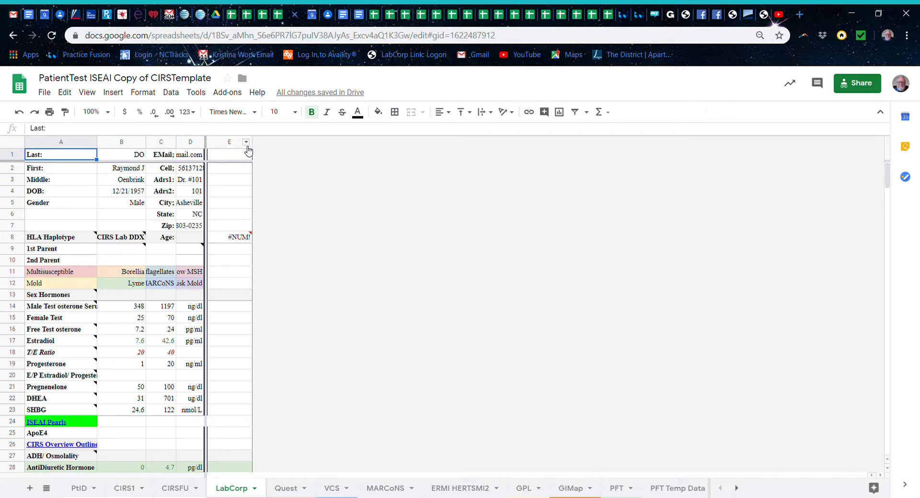
{"action": "left_click", "coordinate": [233, 155]}
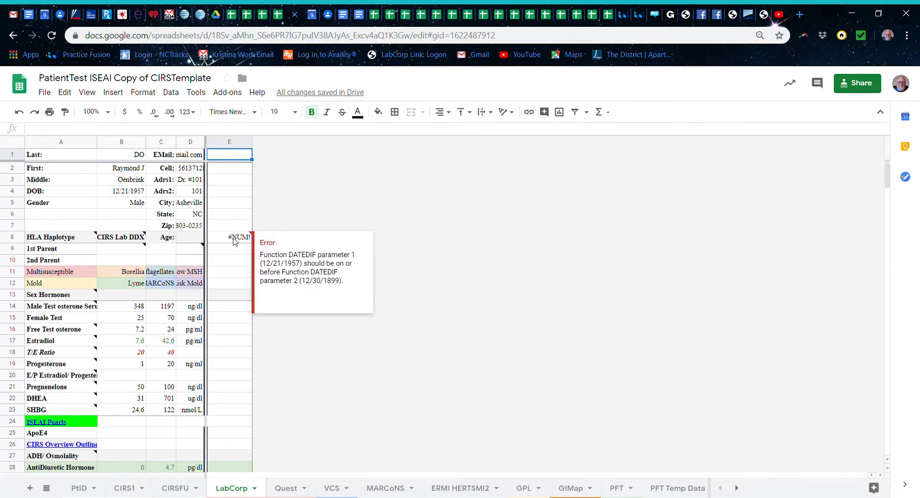
Examine the ADH/Osmolality regulation formula in E30 of the LabCorp sheet
{"action": "scroll", "coordinate": [235, 323], "scroll_direction": "down", "scroll_amount": 5}
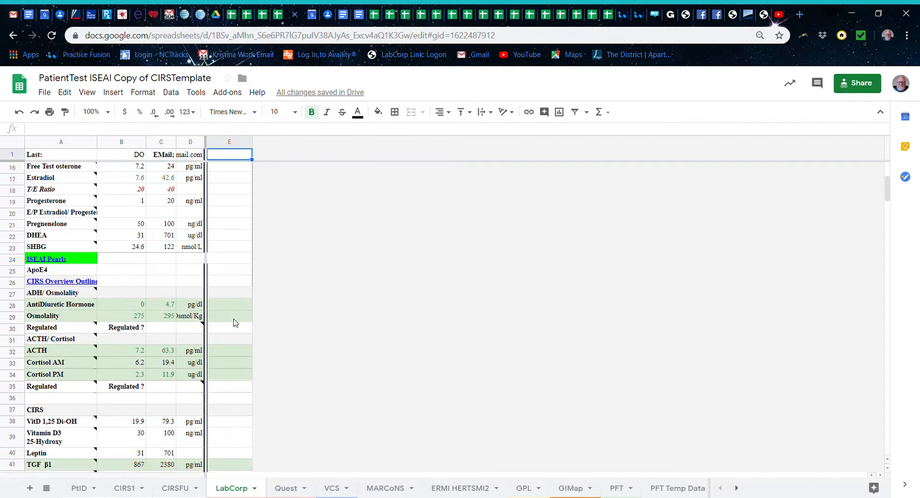
{"action": "scroll", "coordinate": [235, 323], "scroll_direction": "down", "scroll_amount": 1}
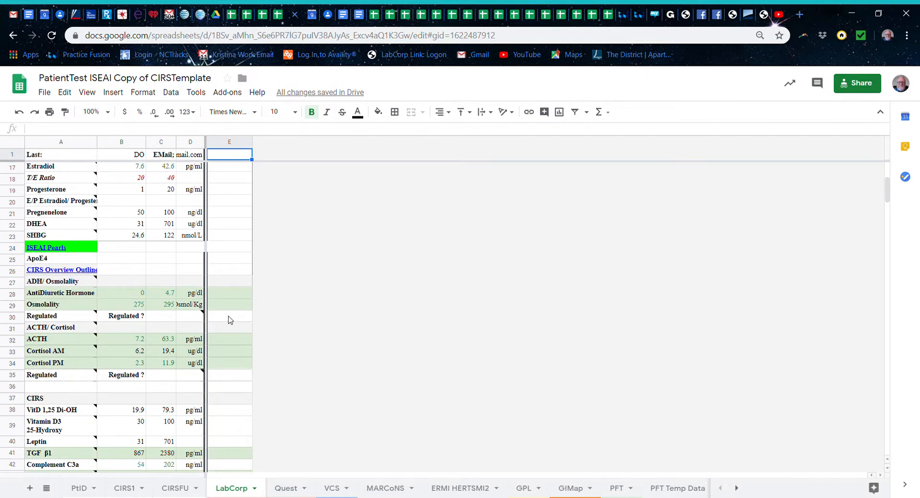
{"action": "double_click", "coordinate": [230, 320]}
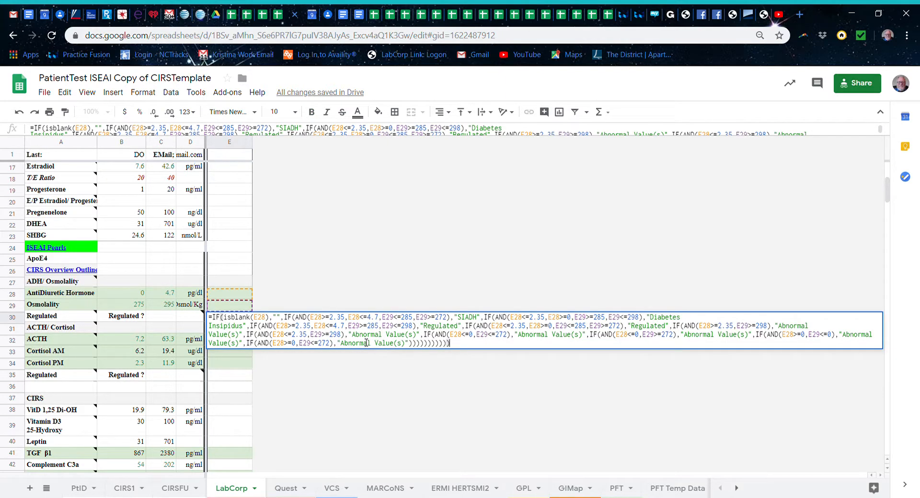
{"action": "left_click", "coordinate": [313, 288]}
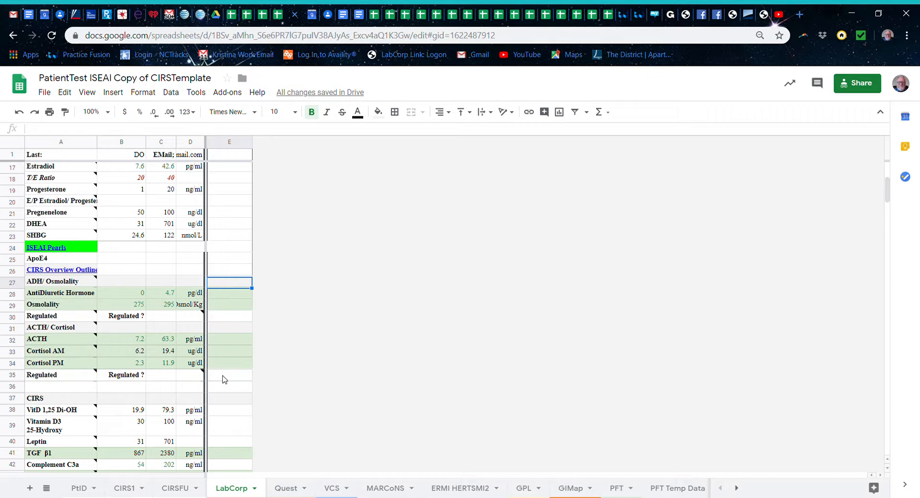
Read the notes attached to the Regulated rows for ADH/Osmolality and ACTH/Cortisol on the LabCorp sheet
{"action": "scroll", "coordinate": [225, 379], "scroll_direction": "down", "scroll_amount": 2}
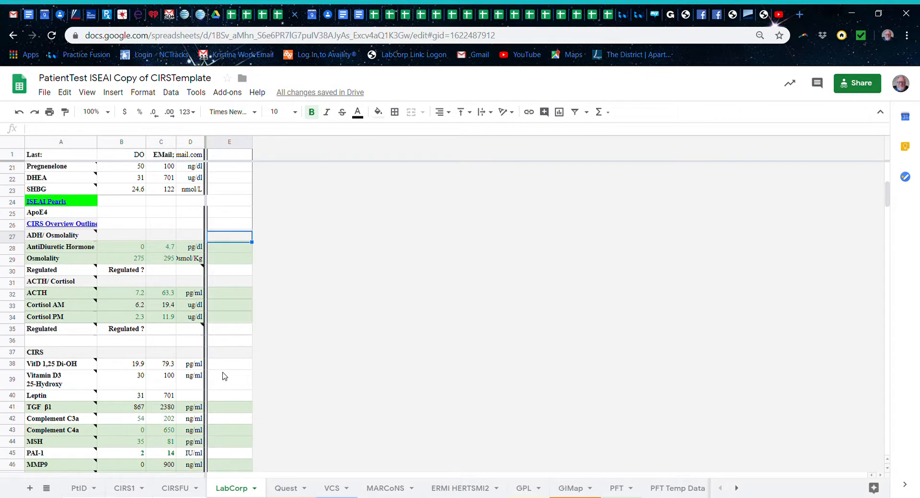
{"action": "mouse_move", "coordinate": [196, 276]}
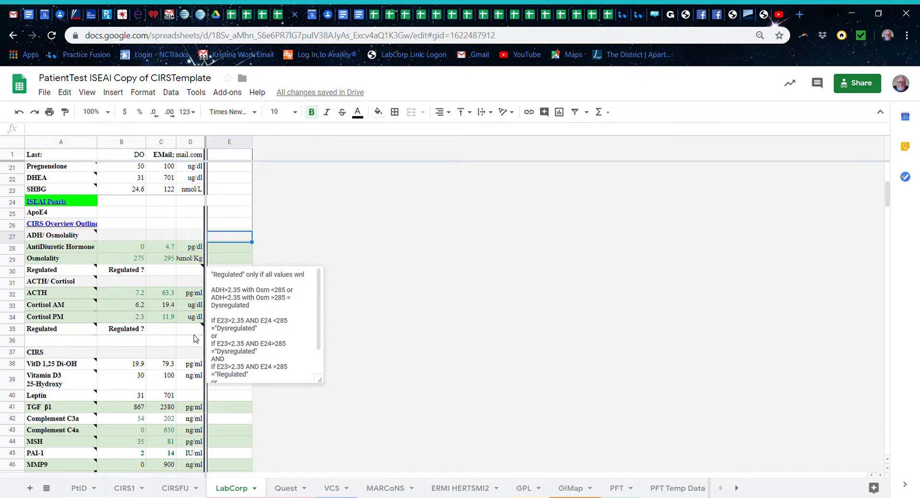
{"action": "mouse_move", "coordinate": [194, 337]}
{"action": "mouse_move", "coordinate": [87, 329]}
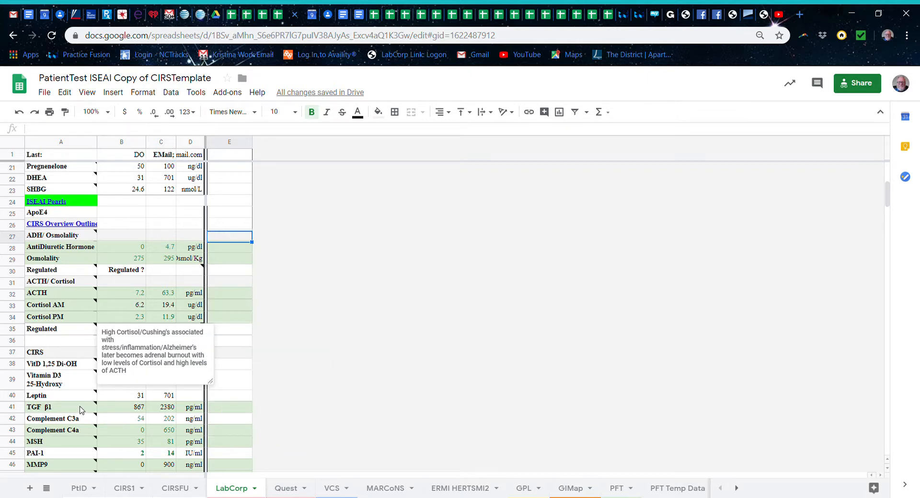
{"action": "mouse_move", "coordinate": [80, 410]}
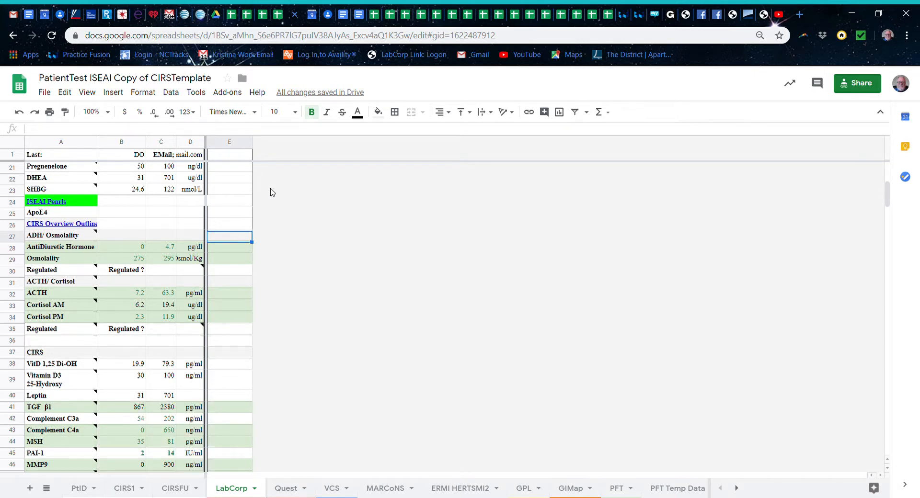
Run the LabCorpNewColumn macro on the LabCorp sheet and authorize its attached script
{"action": "scroll", "coordinate": [379, 247], "scroll_direction": "up", "scroll_amount": 5}
{"action": "scroll", "coordinate": [381, 247], "scroll_direction": "down", "scroll_amount": 1}
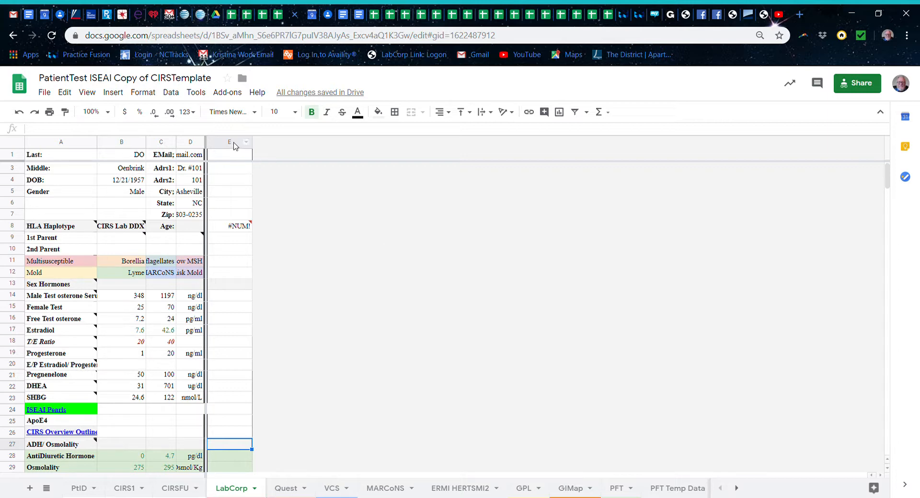
{"action": "left_click", "coordinate": [197, 94]}
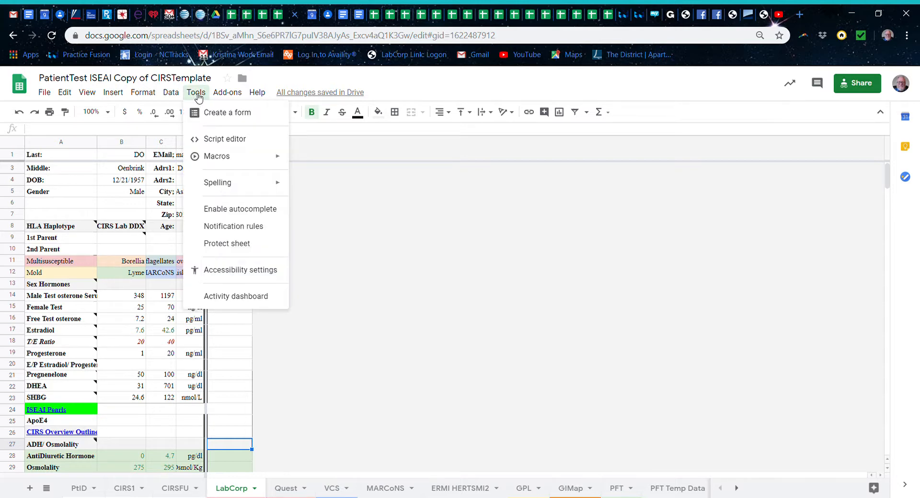
{"action": "mouse_move", "coordinate": [220, 161]}
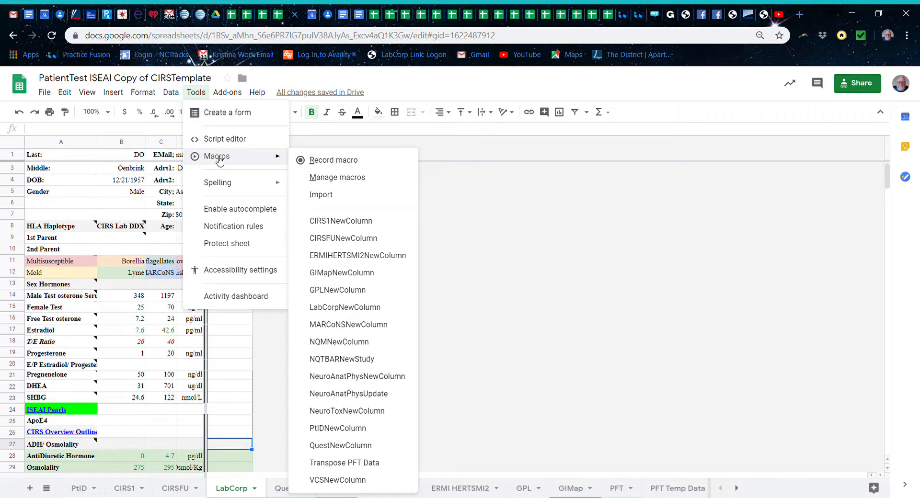
{"action": "left_click", "coordinate": [337, 308]}
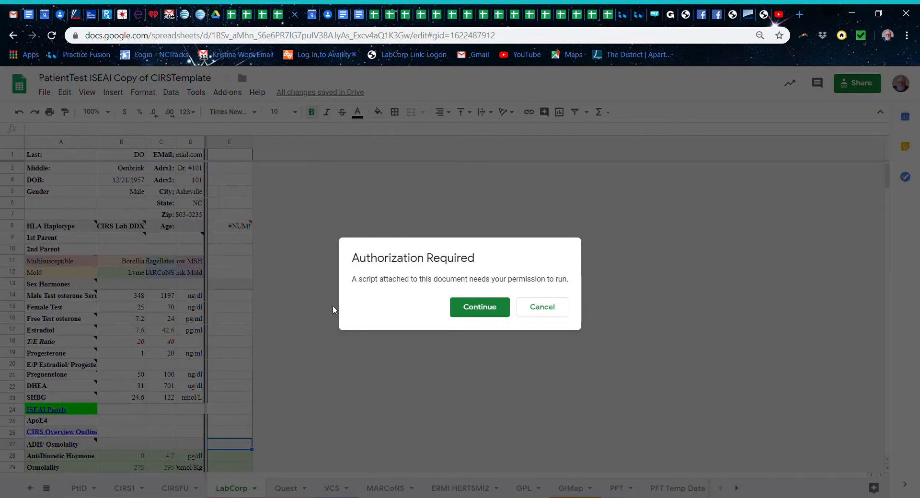
{"action": "left_click", "coordinate": [478, 309]}
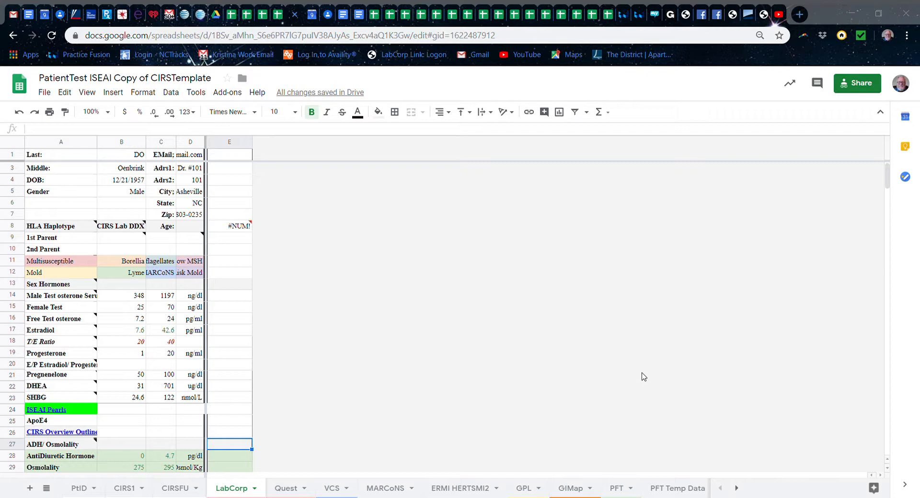
{"action": "left_click", "coordinate": [562, 372]}
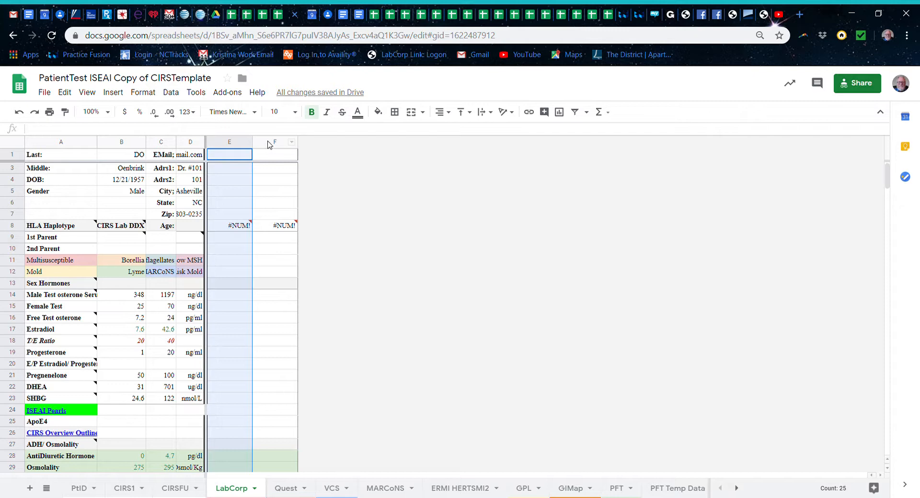
Copy column F of the LabCorp sheet, insert a blank column before column E, and paste the copied column into it
{"action": "left_click", "coordinate": [291, 142]}
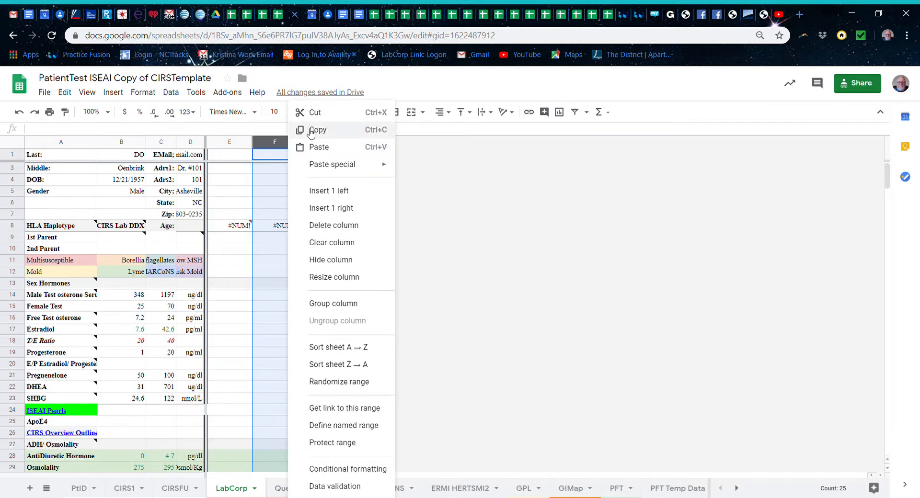
{"action": "left_click", "coordinate": [302, 129]}
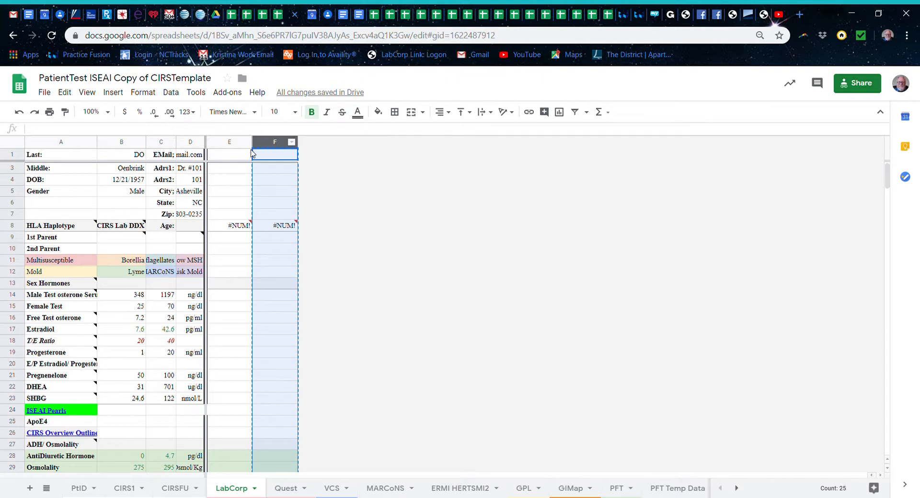
{"action": "left_click", "coordinate": [246, 143]}
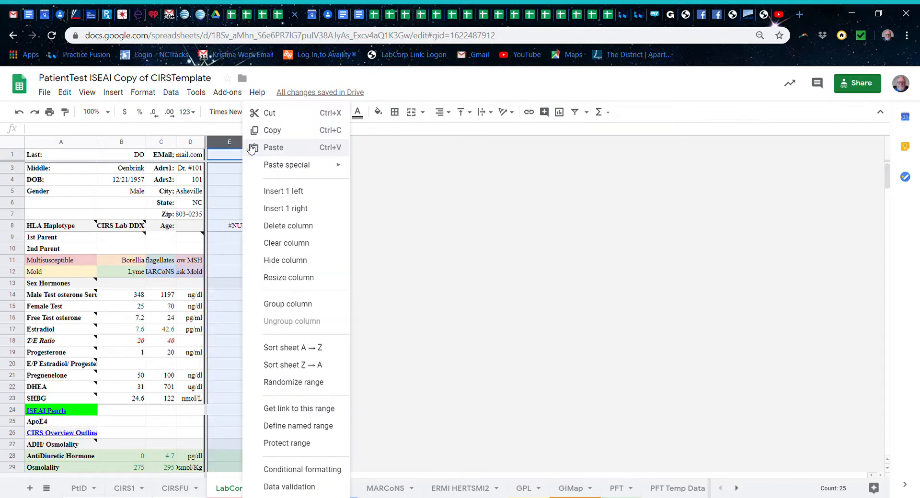
{"action": "left_click", "coordinate": [267, 192]}
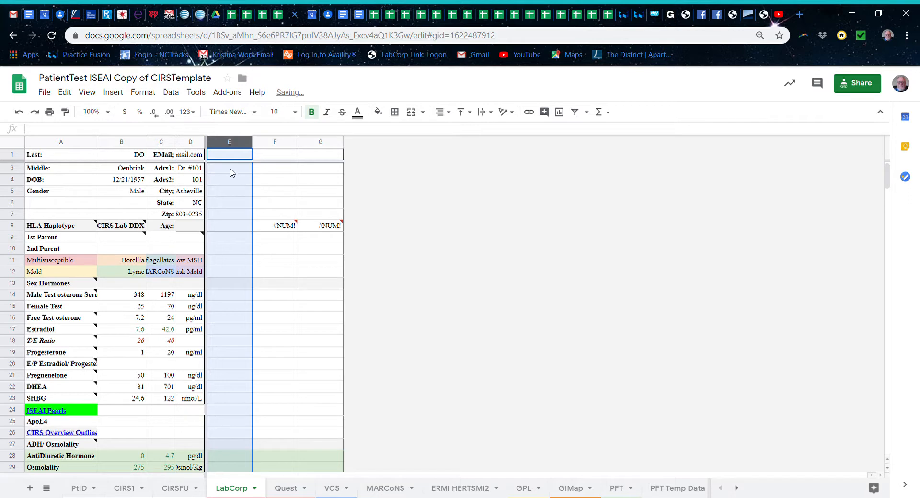
{"action": "left_click", "coordinate": [65, 93]}
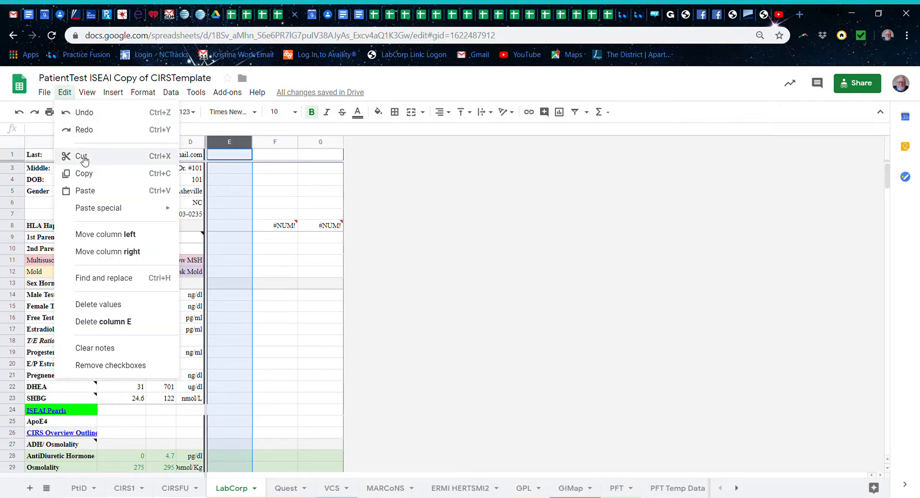
{"action": "left_click", "coordinate": [93, 192]}
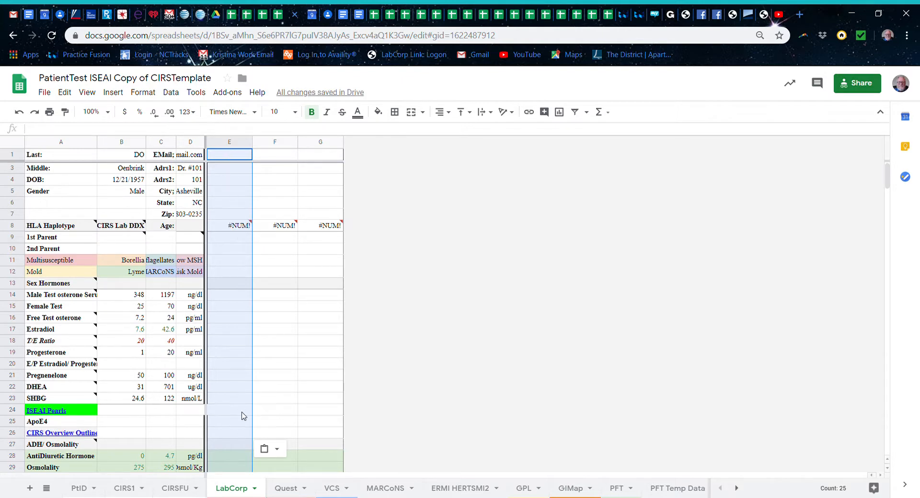
{"action": "left_click", "coordinate": [233, 155]}
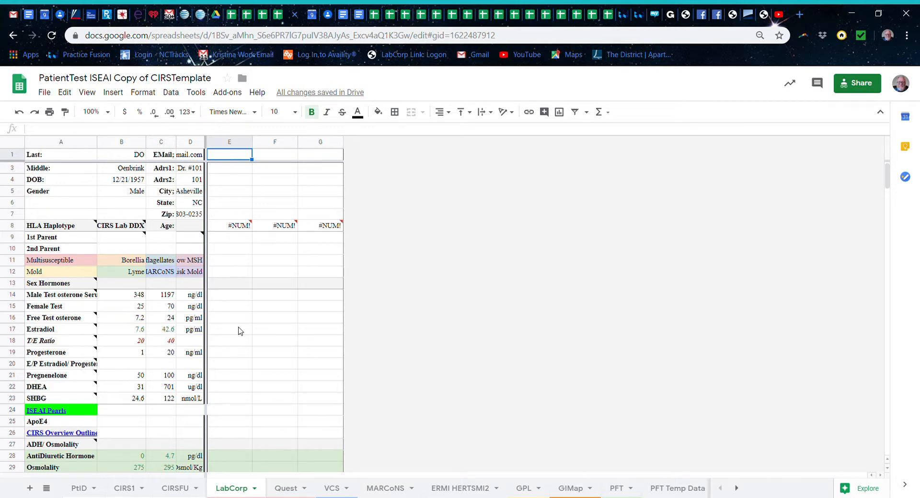
Review the LabCorp sheet's hormone regulation, CIRS, Thyroid and CMP sections
{"action": "scroll", "coordinate": [238, 330], "scroll_direction": "down", "scroll_amount": 3}
{"action": "scroll", "coordinate": [240, 330], "scroll_direction": "down", "scroll_amount": 3}
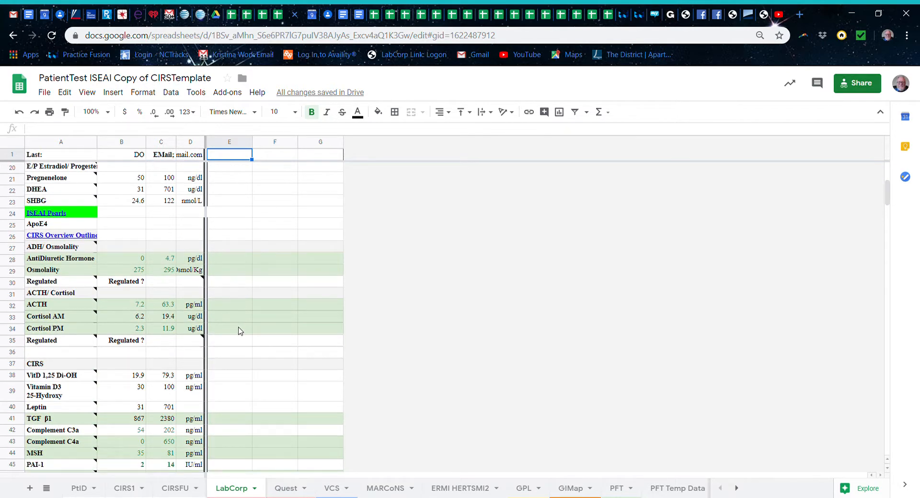
{"action": "left_click", "coordinate": [57, 319]}
{"action": "left_click", "coordinate": [58, 332]}
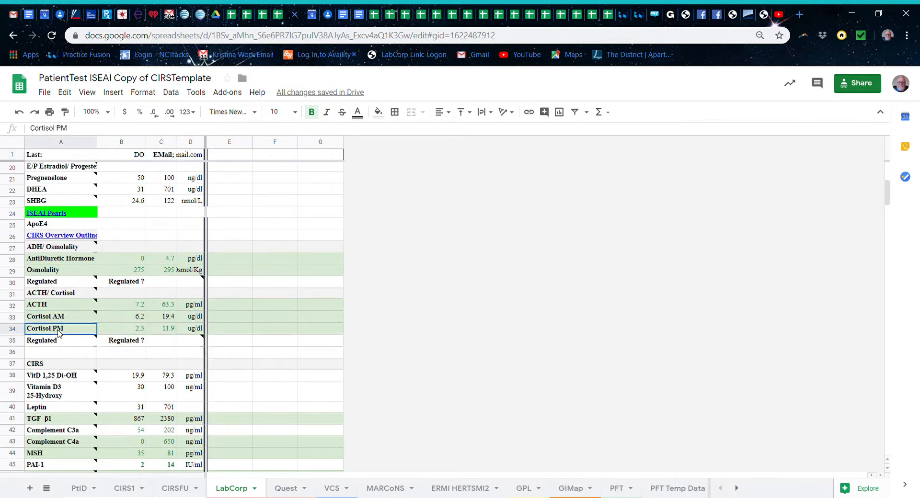
{"action": "scroll", "coordinate": [352, 360], "scroll_direction": "down", "scroll_amount": 4}
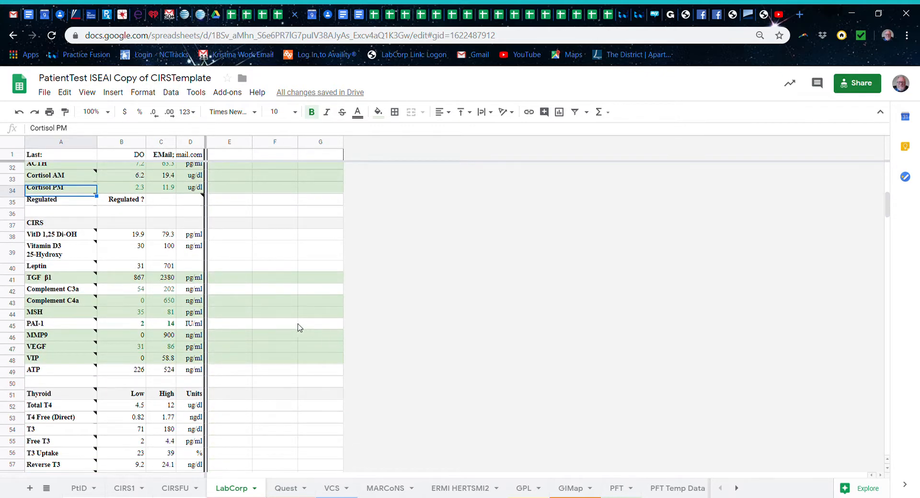
{"action": "scroll", "coordinate": [299, 328], "scroll_direction": "down", "scroll_amount": 1}
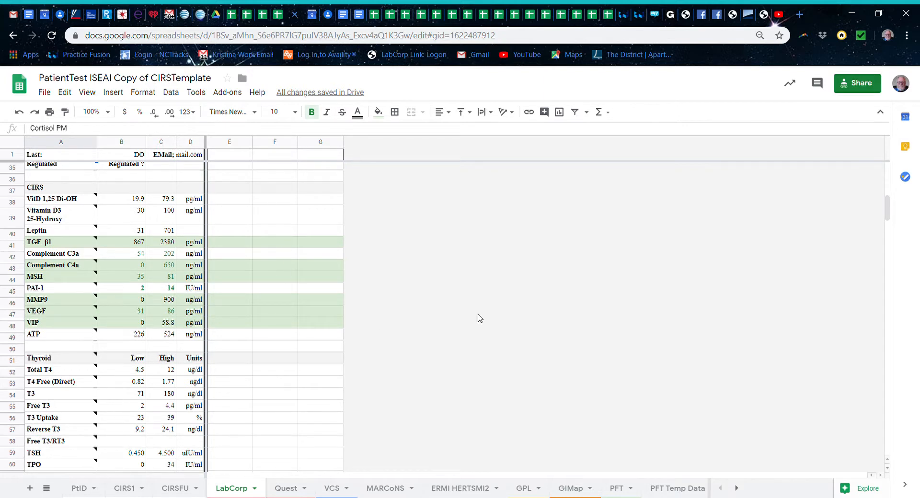
{"action": "scroll", "coordinate": [480, 318], "scroll_direction": "down", "scroll_amount": 5}
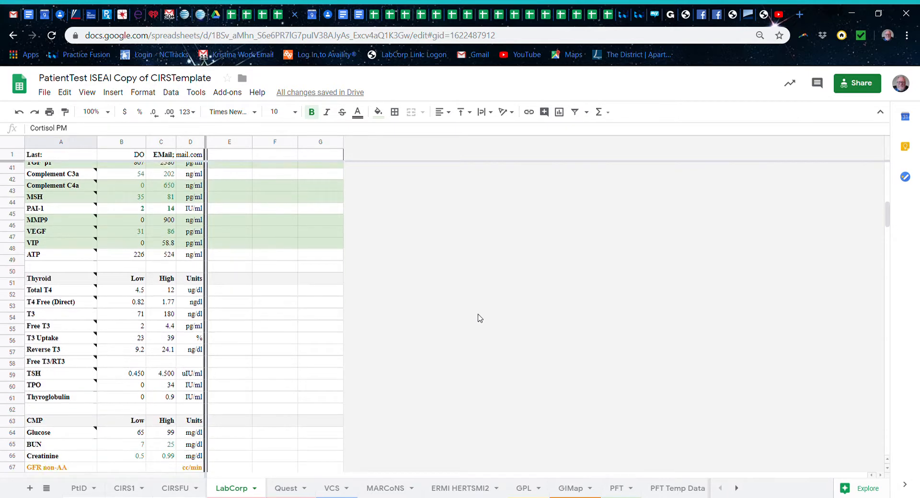
{"action": "scroll", "coordinate": [479, 318], "scroll_direction": "down", "scroll_amount": 6}
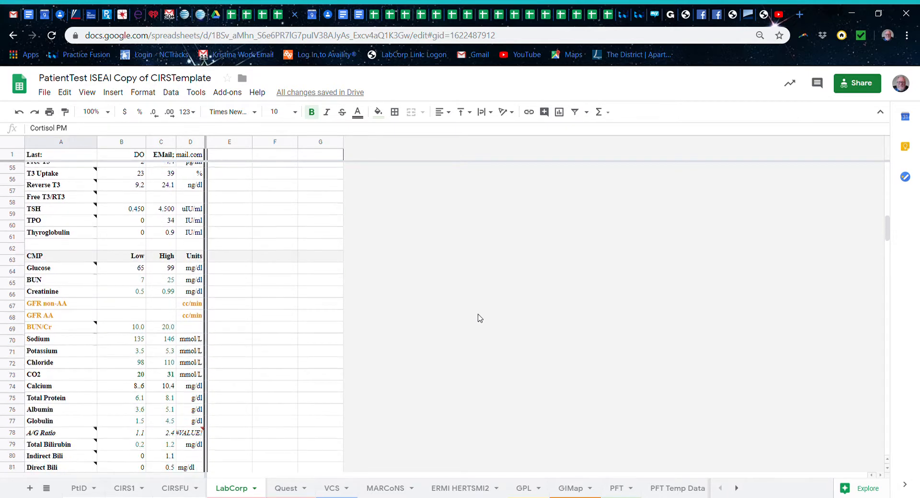
{"action": "scroll", "coordinate": [480, 318], "scroll_direction": "down", "scroll_amount": 6}
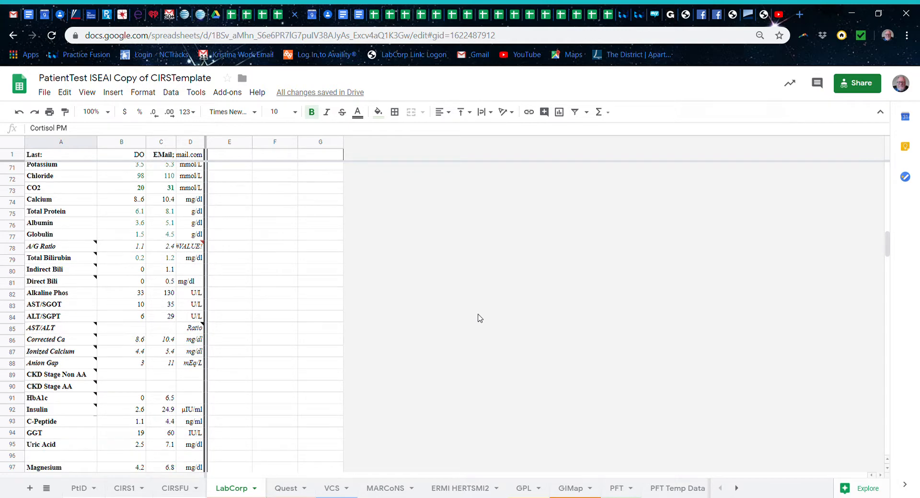
Read the A/G Ratio note and compare the row's formulas in E78, F78 and G78
{"action": "mouse_move", "coordinate": [88, 251]}
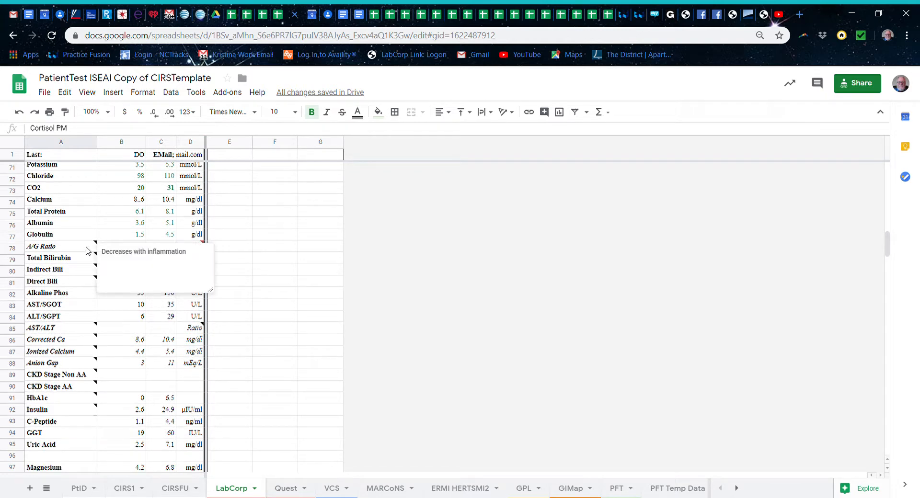
{"action": "left_click", "coordinate": [238, 252]}
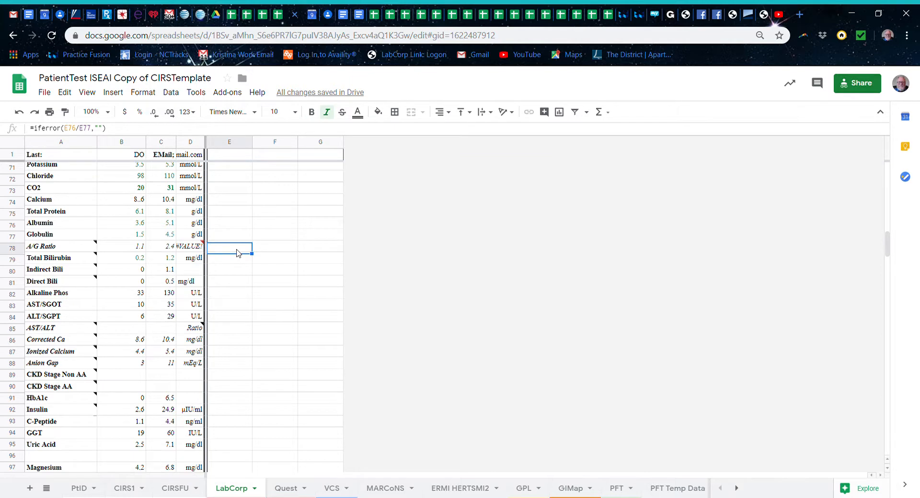
{"action": "double_click", "coordinate": [297, 250]}
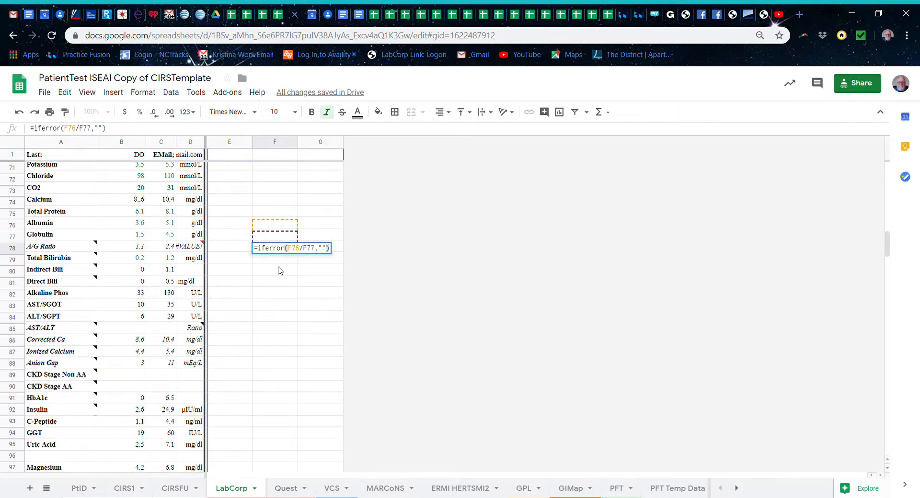
{"action": "key", "text": "Escape"}
{"action": "double_click", "coordinate": [317, 250]}
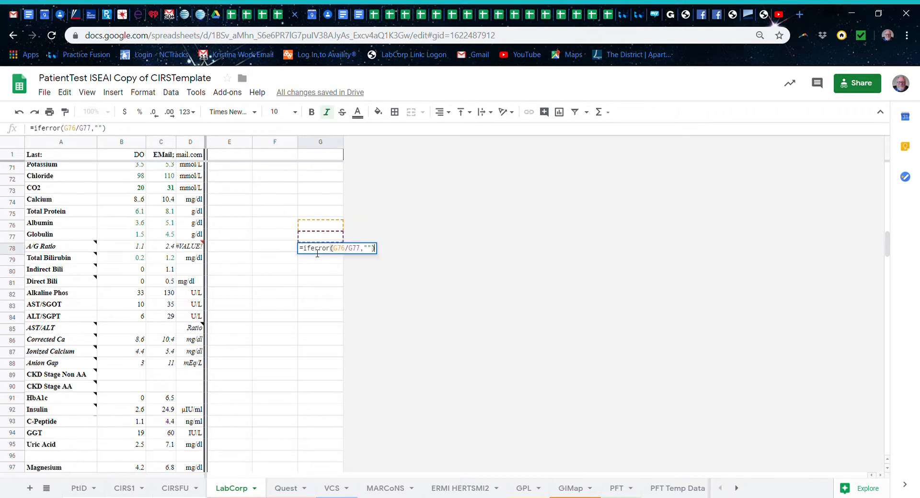
{"action": "key", "text": "Escape"}
{"action": "double_click", "coordinate": [236, 249]}
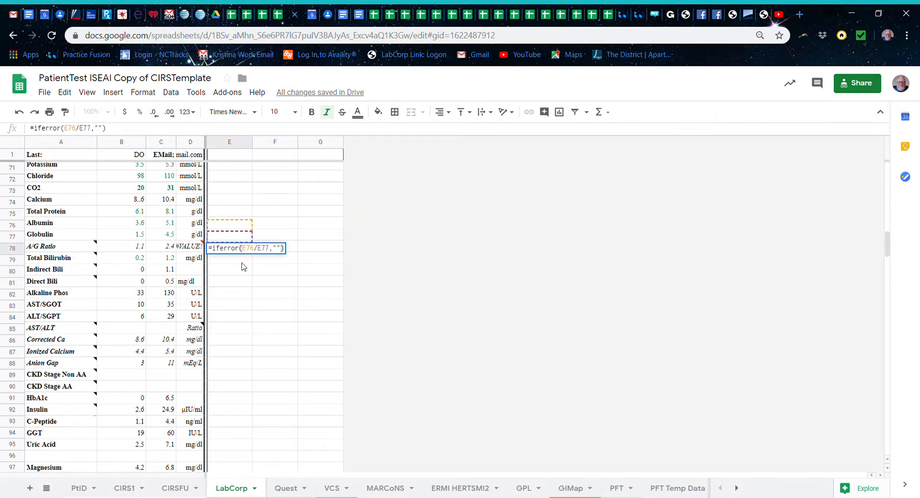
{"action": "scroll", "coordinate": [242, 266], "scroll_direction": "down", "scroll_amount": 3}
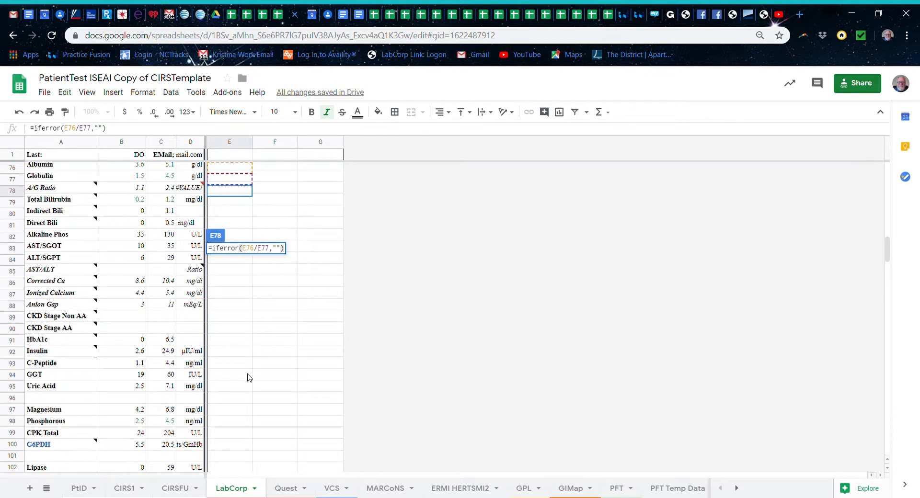
{"action": "scroll", "coordinate": [248, 378], "scroll_direction": "down", "scroll_amount": 1}
{"action": "left_click", "coordinate": [248, 378]}
Review the LabCorp sheet's remaining lab sections from CBC and CD counts through Antioxidants, urine tests, MCAS and EMF to Infections
{"action": "scroll", "coordinate": [249, 378], "scroll_direction": "down", "scroll_amount": 3}
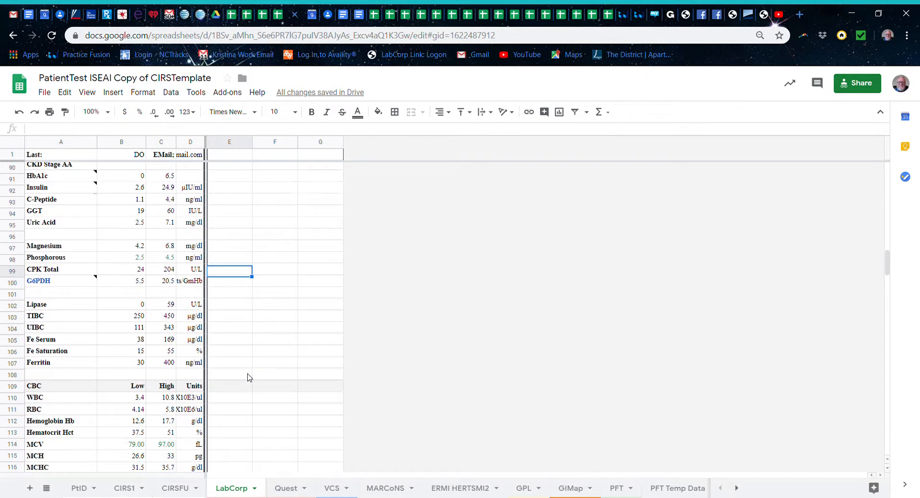
{"action": "scroll", "coordinate": [248, 378], "scroll_direction": "down", "scroll_amount": 10}
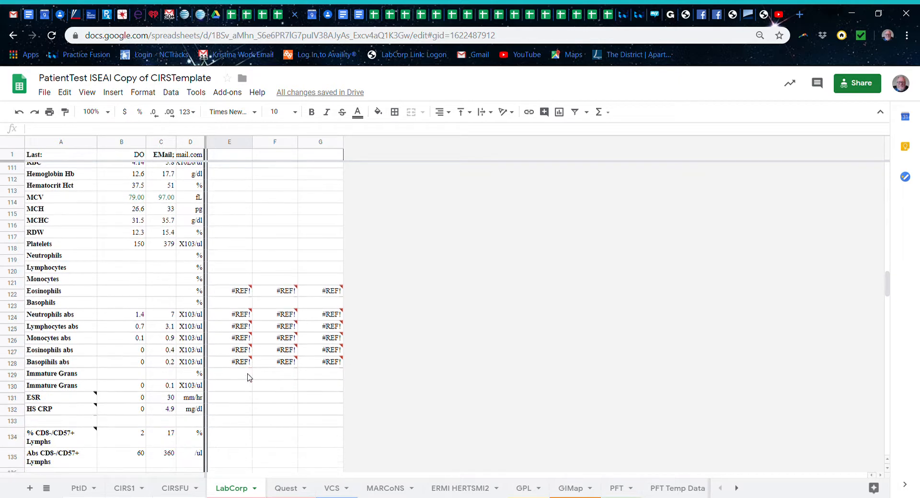
{"action": "scroll", "coordinate": [248, 378], "scroll_direction": "down", "scroll_amount": 6}
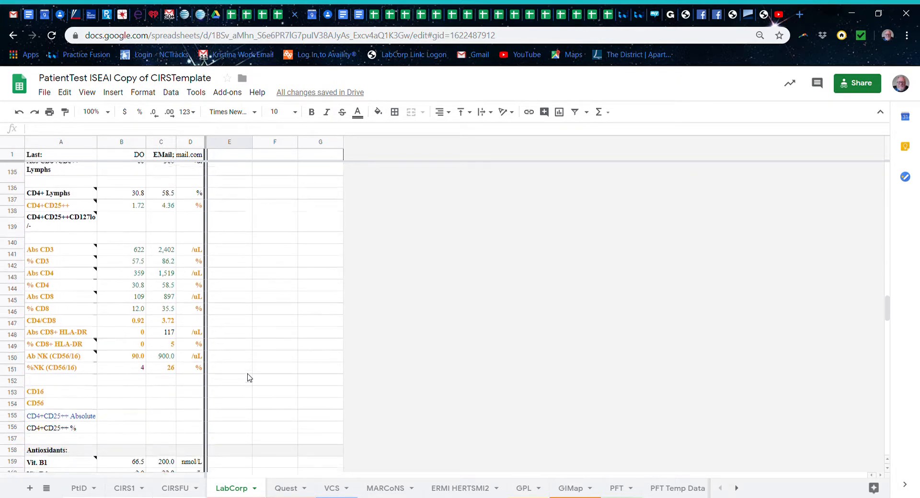
{"action": "scroll", "coordinate": [249, 378], "scroll_direction": "down", "scroll_amount": 5}
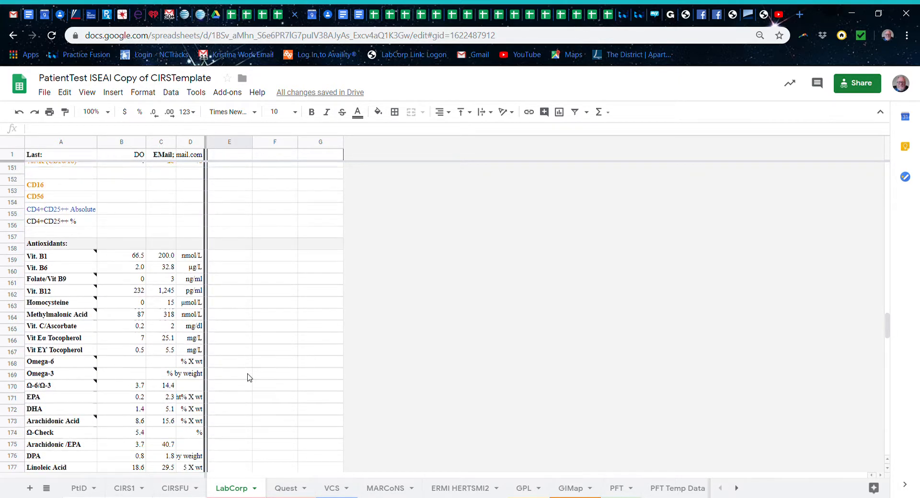
{"action": "scroll", "coordinate": [249, 378], "scroll_direction": "down", "scroll_amount": 1}
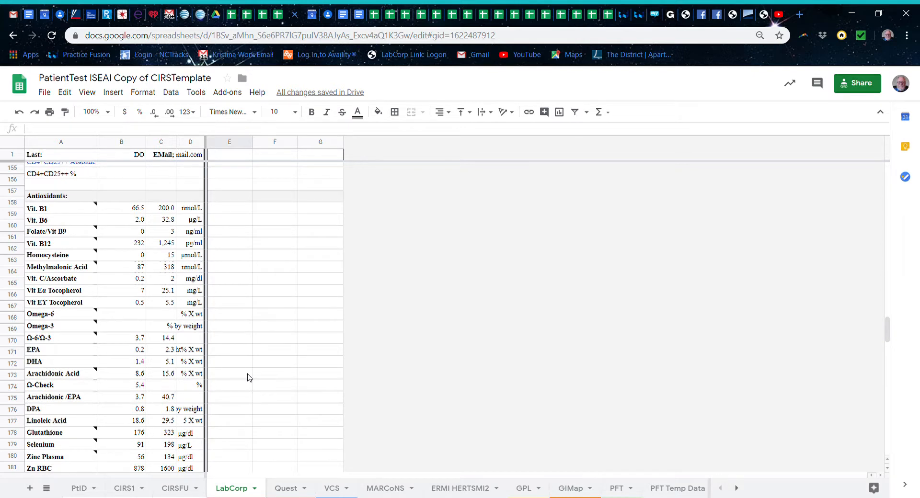
{"action": "scroll", "coordinate": [248, 378], "scroll_direction": "down", "scroll_amount": 1}
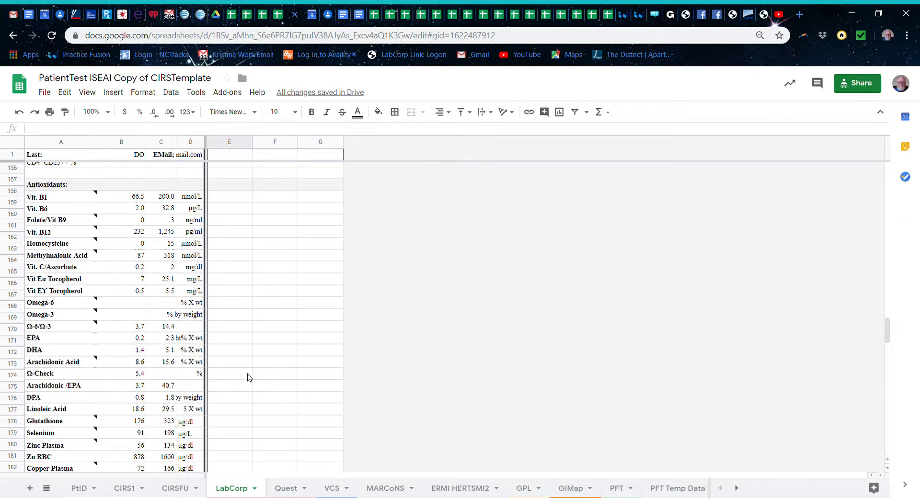
{"action": "scroll", "coordinate": [248, 378], "scroll_direction": "down", "scroll_amount": 9}
{"action": "scroll", "coordinate": [249, 378], "scroll_direction": "down", "scroll_amount": 5}
{"action": "scroll", "coordinate": [249, 378], "scroll_direction": "down", "scroll_amount": 5}
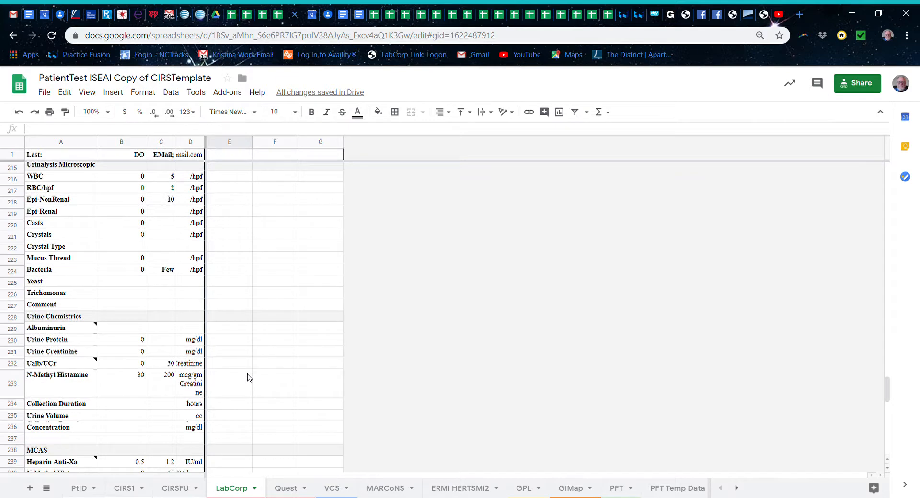
{"action": "scroll", "coordinate": [249, 378], "scroll_direction": "down", "scroll_amount": 3}
{"action": "scroll", "coordinate": [248, 378], "scroll_direction": "down", "scroll_amount": 3}
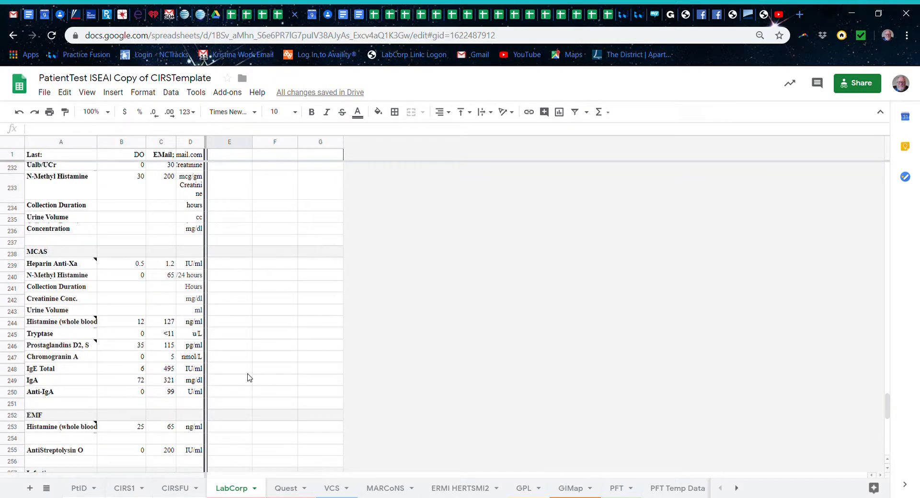
{"action": "scroll", "coordinate": [249, 378], "scroll_direction": "down", "scroll_amount": 4}
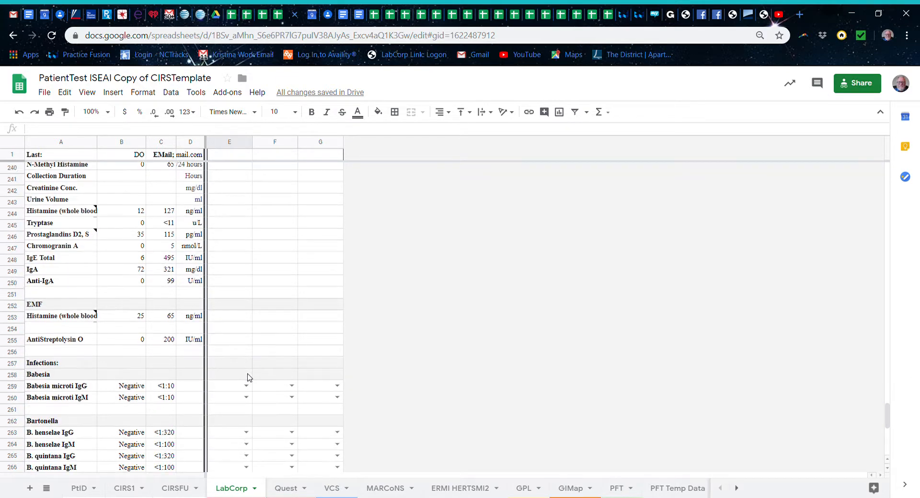
Review the LabCorp sheet's Babesia, Bartonella and Lyme rows and view the result options for B. quintana IgM in E266
{"action": "scroll", "coordinate": [249, 378], "scroll_direction": "down", "scroll_amount": 2}
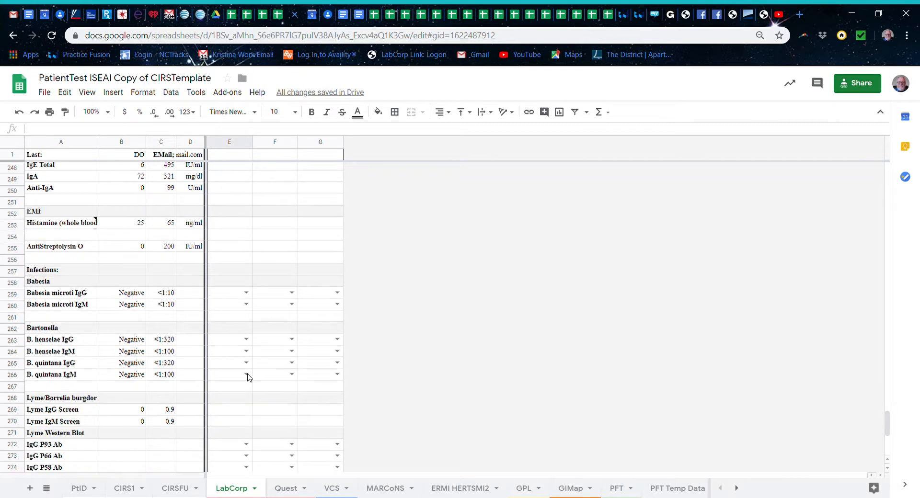
{"action": "scroll", "coordinate": [249, 378], "scroll_direction": "down", "scroll_amount": 4}
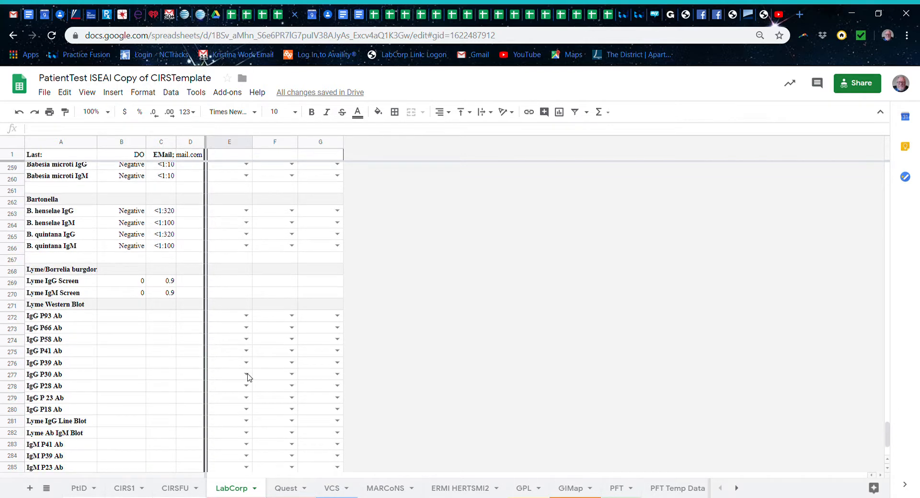
{"action": "scroll", "coordinate": [248, 378], "scroll_direction": "down", "scroll_amount": 3}
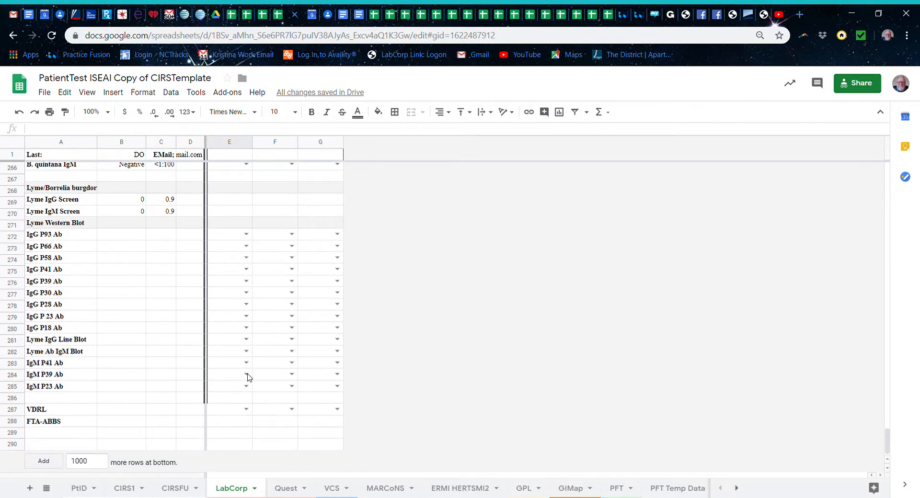
{"action": "scroll", "coordinate": [249, 378], "scroll_direction": "up", "scroll_amount": 4}
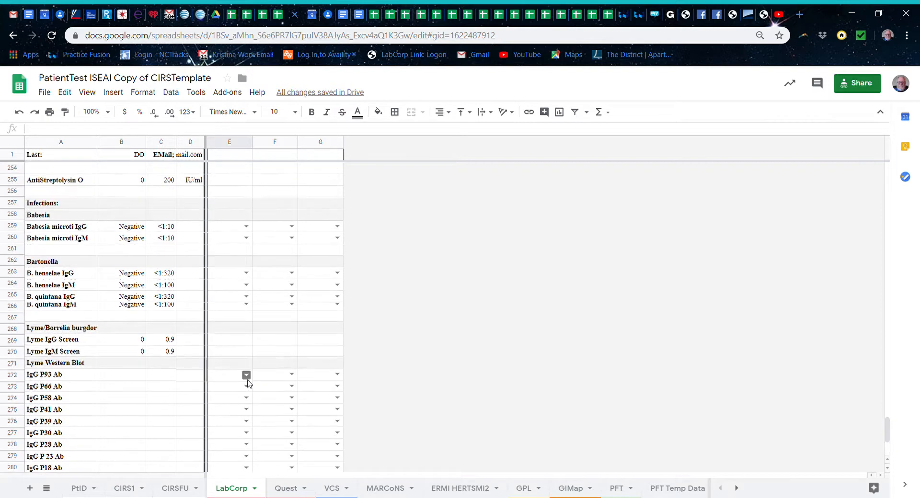
{"action": "left_click", "coordinate": [246, 307]}
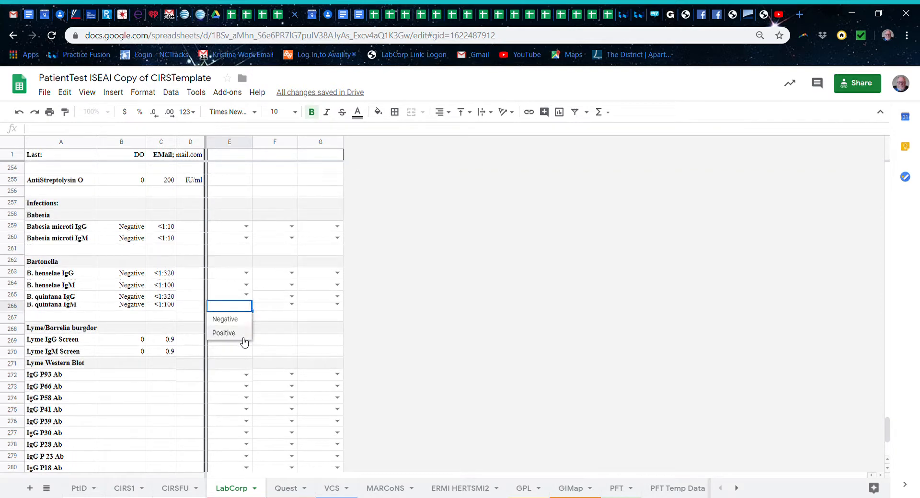
{"action": "left_click", "coordinate": [274, 319]}
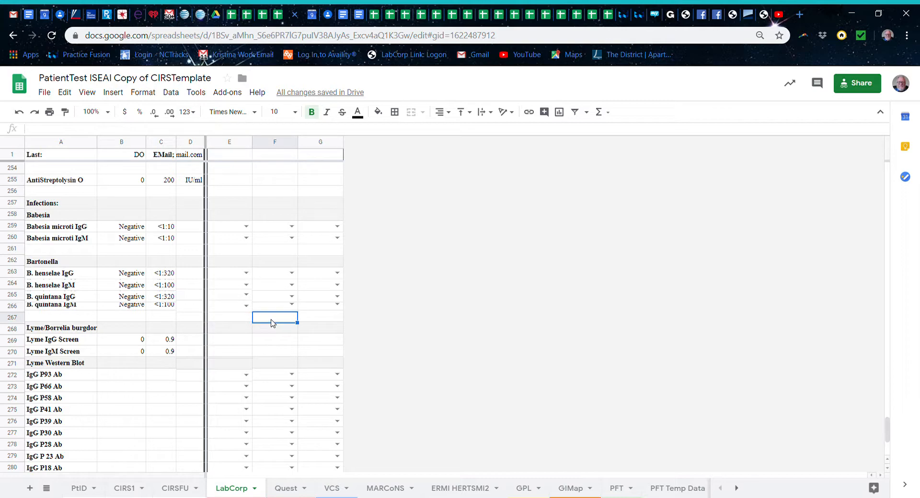
Examine the LabCorp sheet's conditional format rules for the sex hormone cells E14:E19, discarding the new rule on F267
{"action": "scroll", "coordinate": [192, 306], "scroll_direction": "up", "scroll_amount": 6}
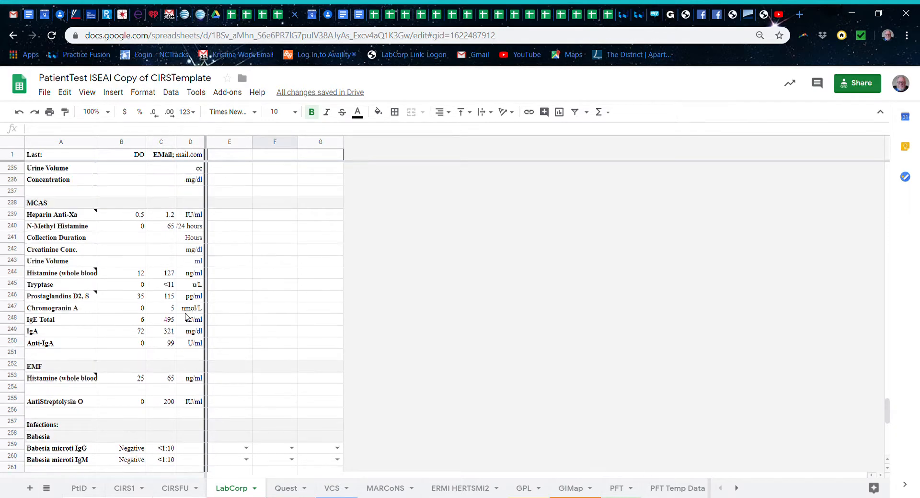
{"action": "scroll", "coordinate": [186, 316], "scroll_direction": "up", "scroll_amount": 8}
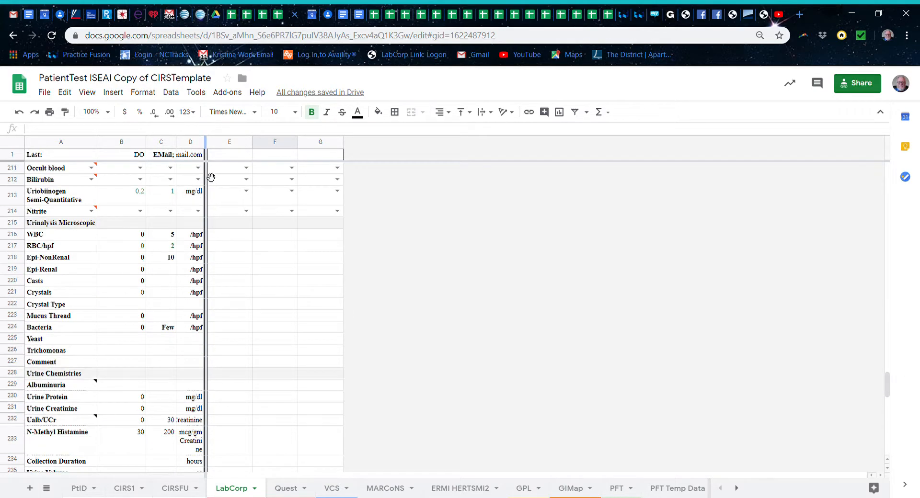
{"action": "scroll", "coordinate": [251, 206], "scroll_direction": "up", "scroll_amount": 20}
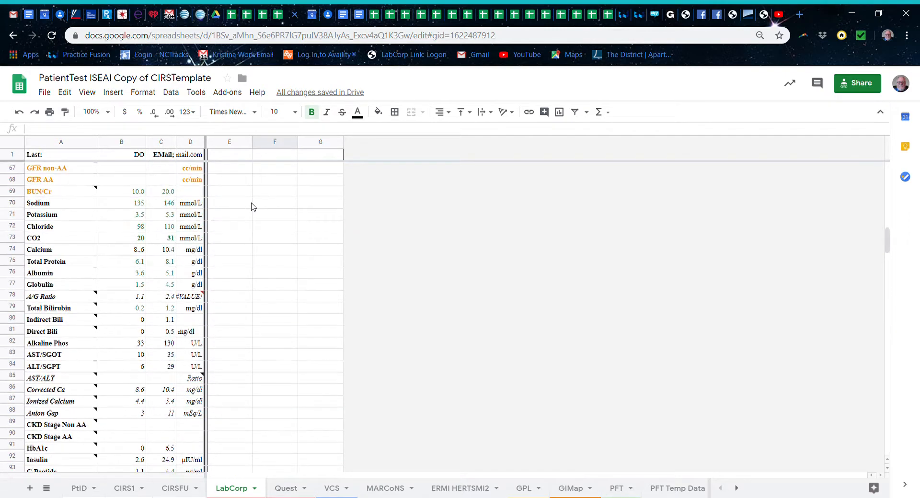
{"action": "scroll", "coordinate": [253, 206], "scroll_direction": "up", "scroll_amount": 10}
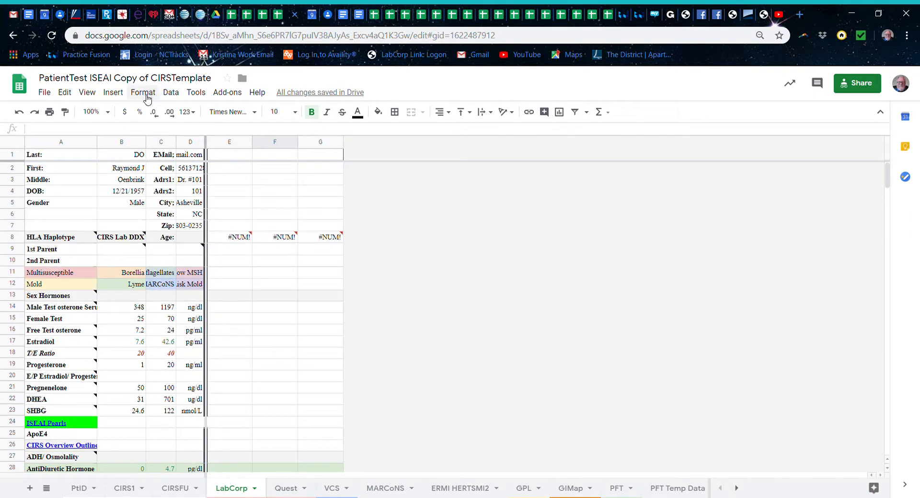
{"action": "left_click", "coordinate": [147, 98]}
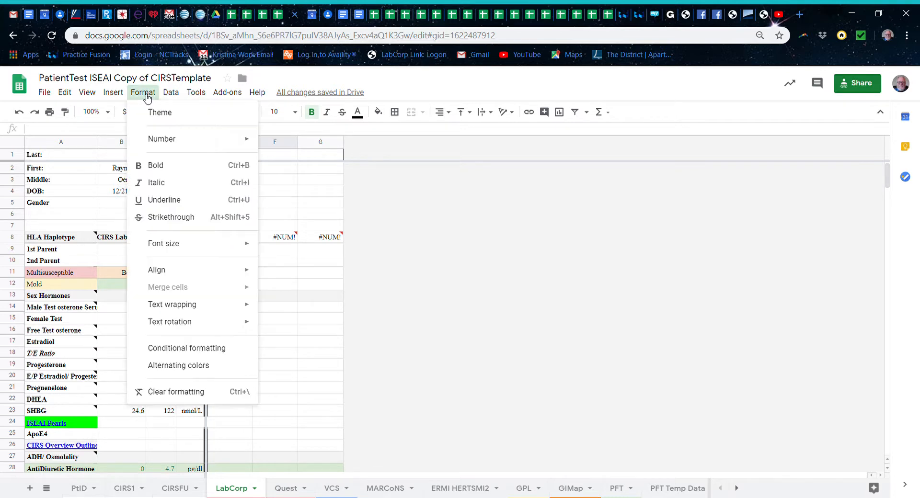
{"action": "left_click", "coordinate": [190, 349]}
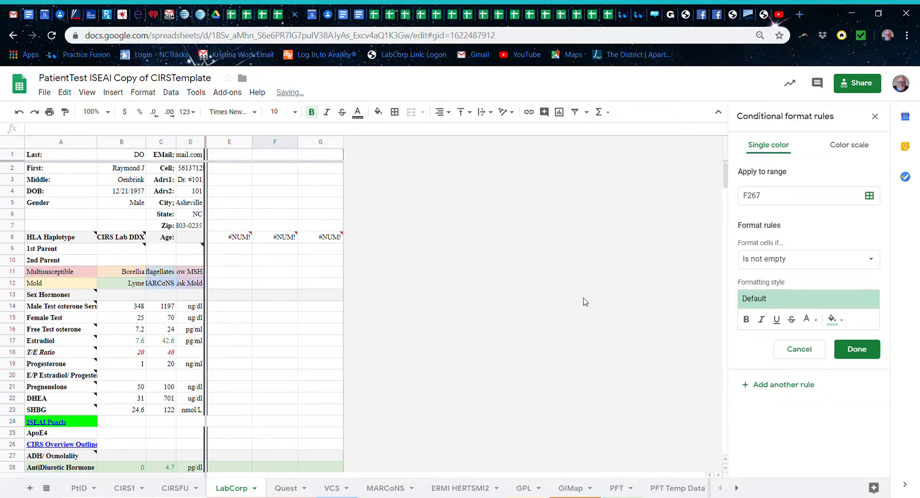
{"action": "left_click", "coordinate": [801, 356]}
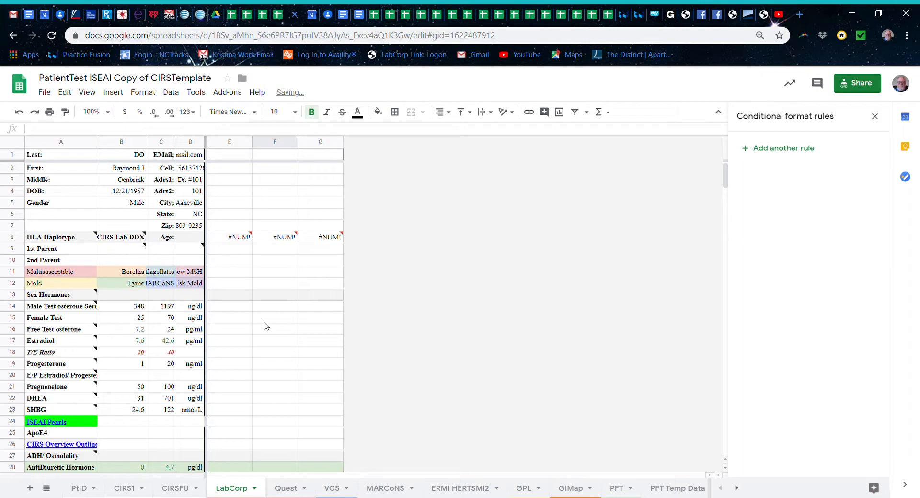
{"action": "left_click_drag", "start_coordinate": [236, 312], "coordinate": [236, 370]}
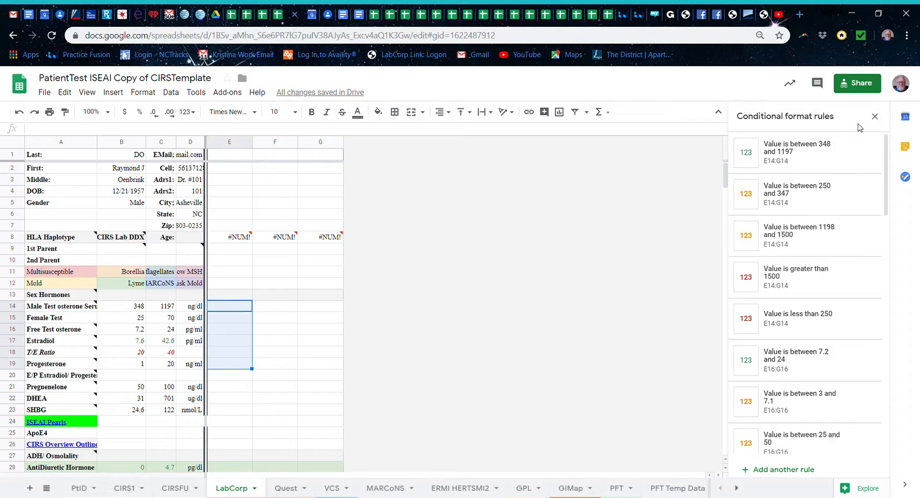
{"action": "left_click", "coordinate": [877, 115]}
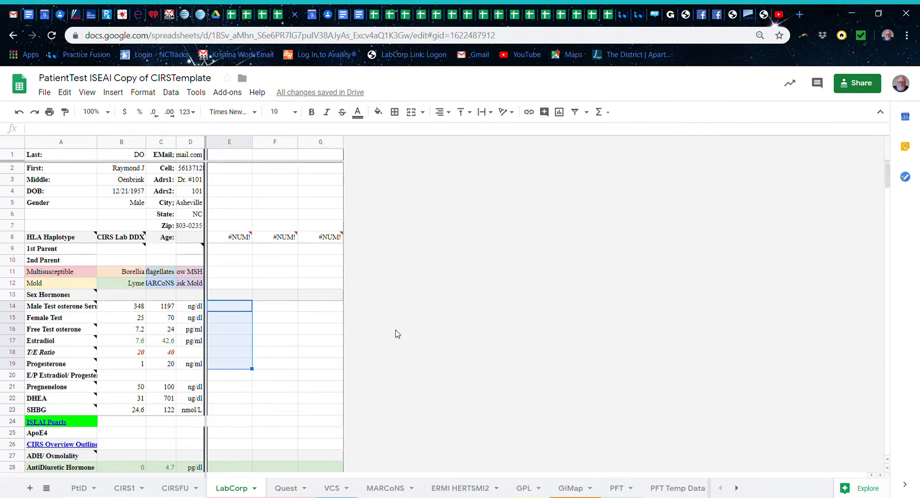
{"action": "scroll", "coordinate": [397, 334], "scroll_direction": "down", "scroll_amount": 5}
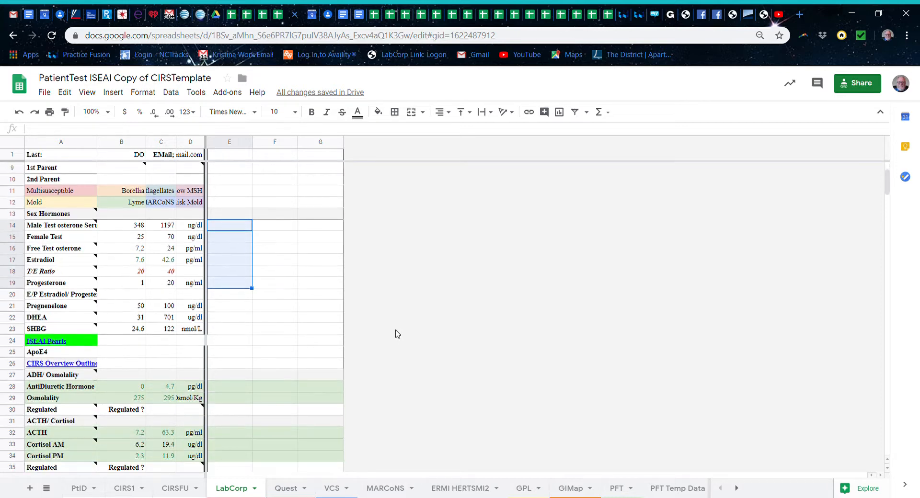
{"action": "scroll", "coordinate": [396, 334], "scroll_direction": "up", "scroll_amount": 5}
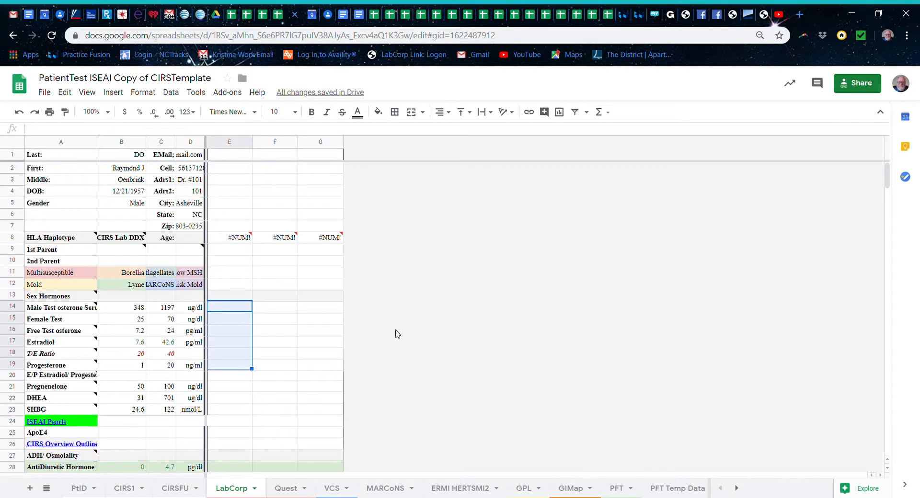
Run the QuestNewColumn macro on the Quest sheet to add a new result column
{"action": "left_click", "coordinate": [276, 488]}
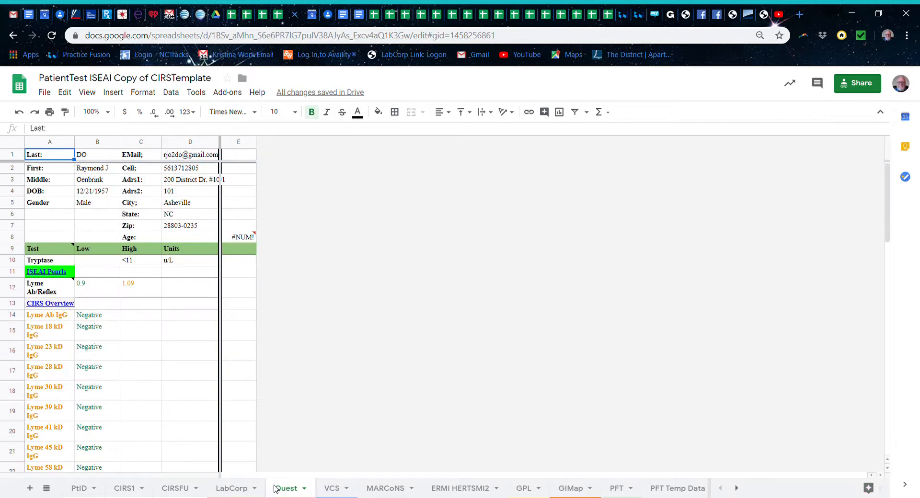
{"action": "left_click", "coordinate": [196, 93]}
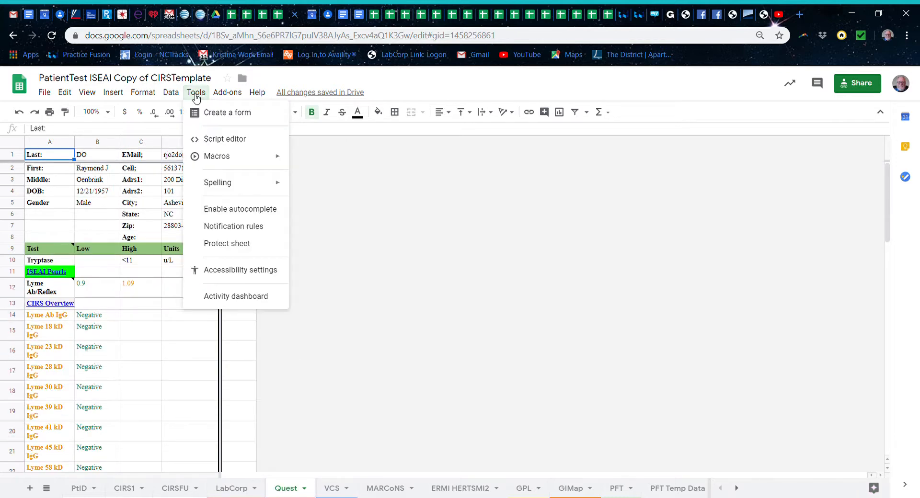
{"action": "mouse_move", "coordinate": [211, 158]}
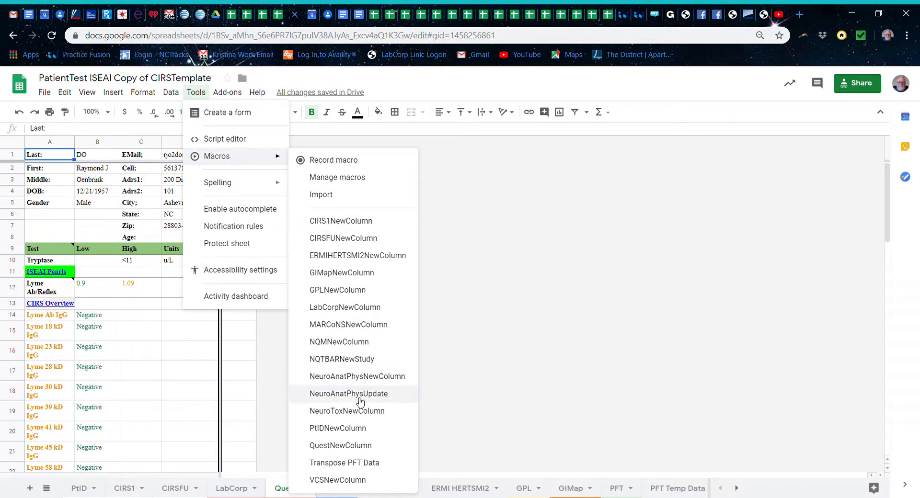
{"action": "left_click", "coordinate": [357, 446]}
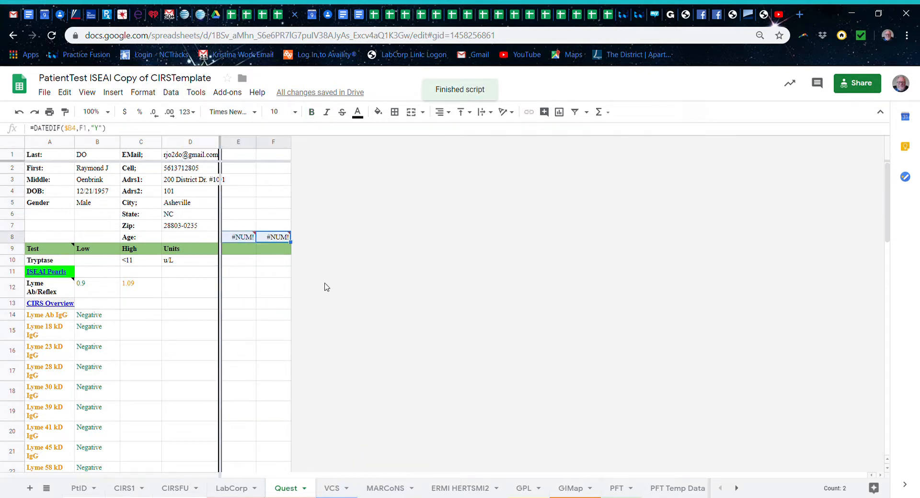
Copy column F of the Quest sheet, insert a blank column before column E, and paste the copied column into it
{"action": "left_click", "coordinate": [274, 143]}
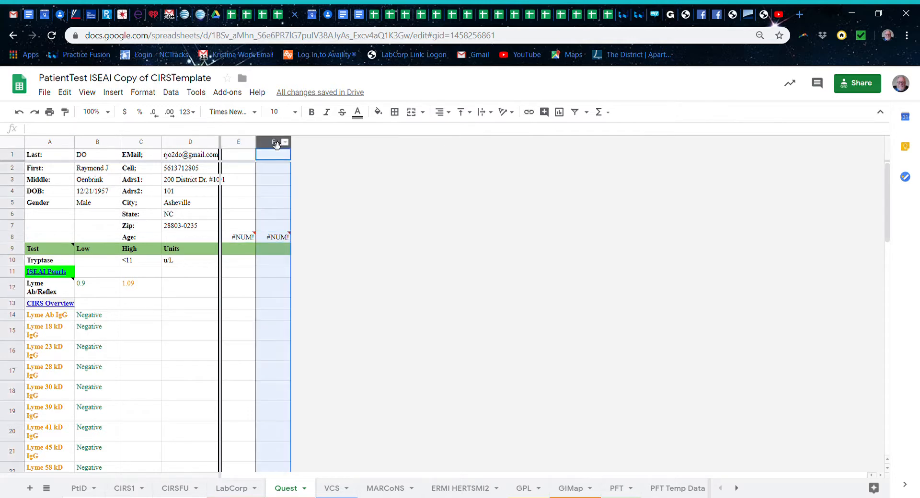
{"action": "left_click", "coordinate": [286, 143]}
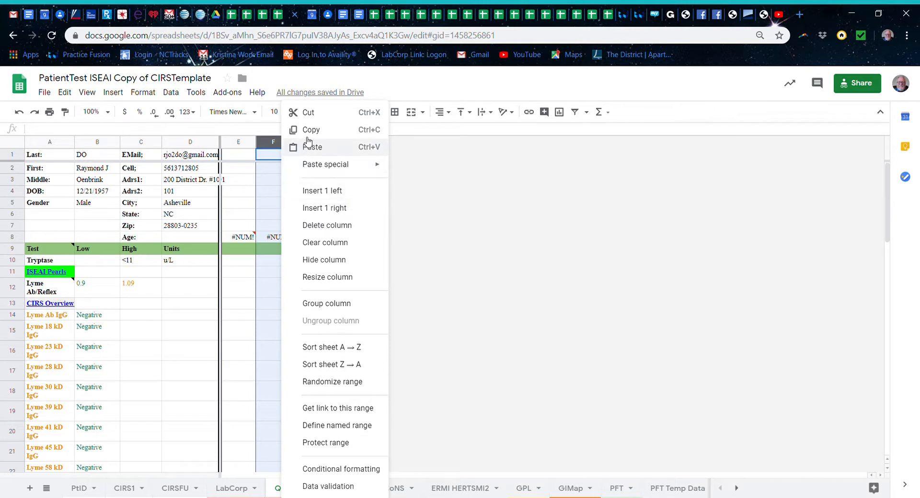
{"action": "left_click", "coordinate": [308, 131]}
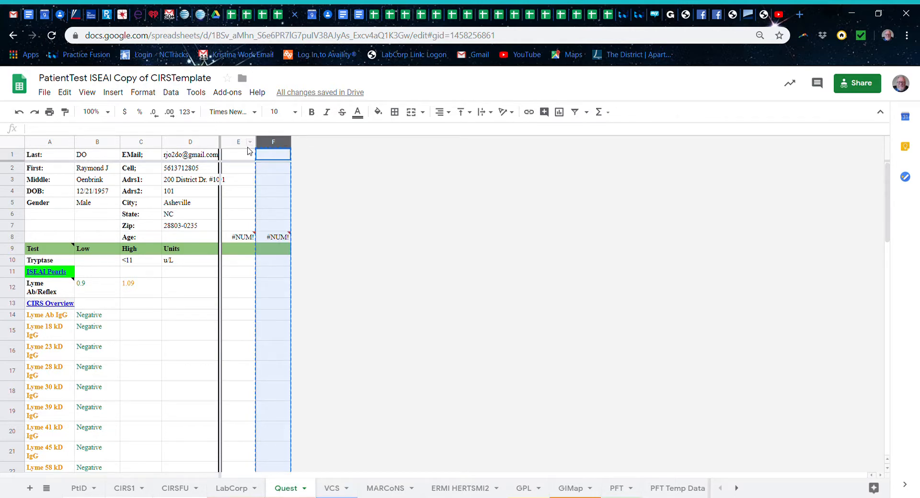
{"action": "left_click", "coordinate": [249, 143]}
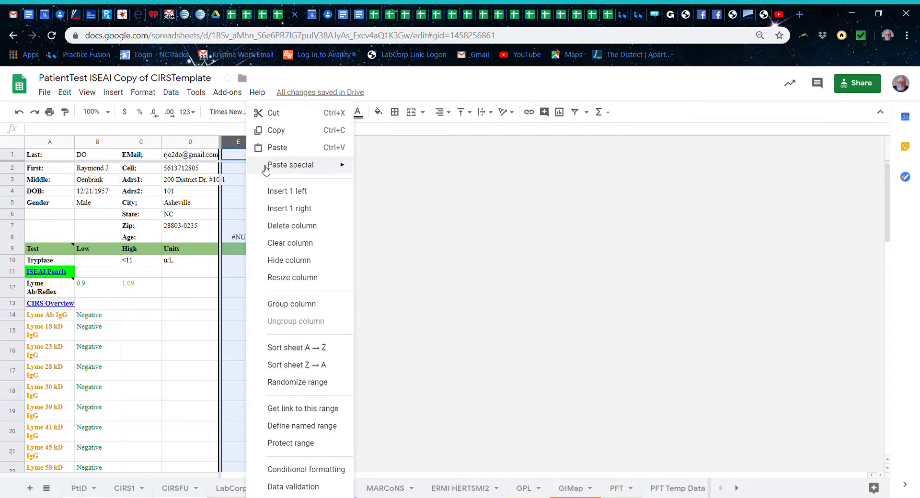
{"action": "left_click", "coordinate": [272, 191]}
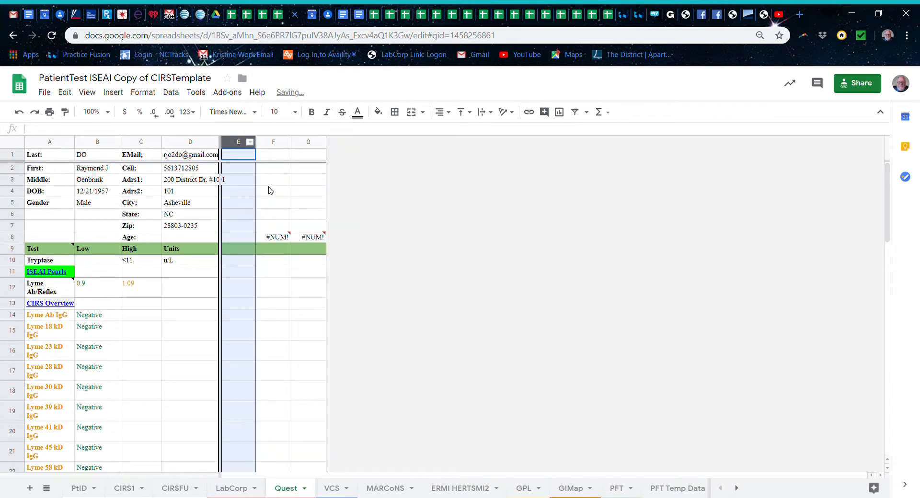
{"action": "right_click", "coordinate": [245, 145]}
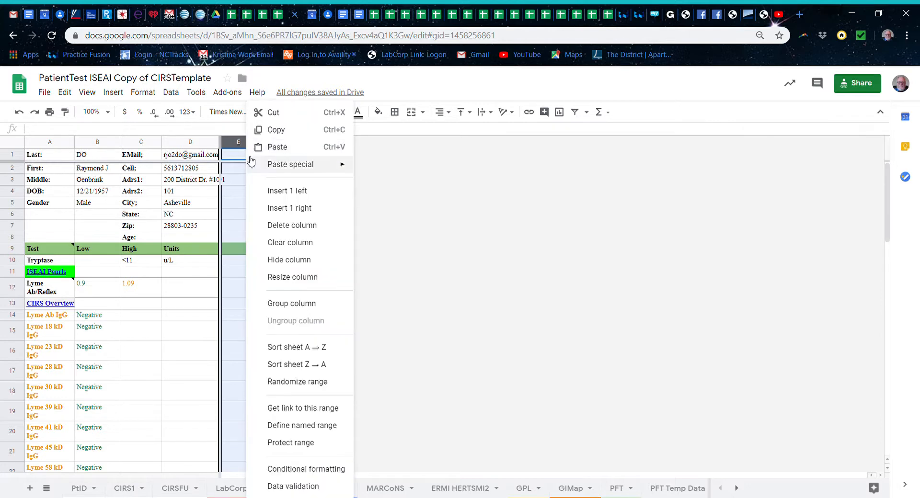
{"action": "left_click", "coordinate": [262, 147]}
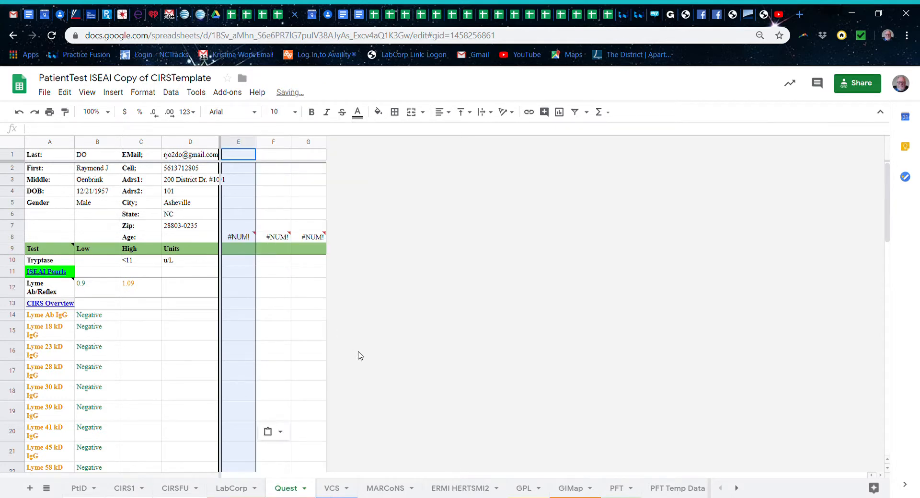
{"action": "scroll", "coordinate": [359, 355], "scroll_direction": "down", "scroll_amount": 3}
{"action": "scroll", "coordinate": [360, 356], "scroll_direction": "down", "scroll_amount": 2}
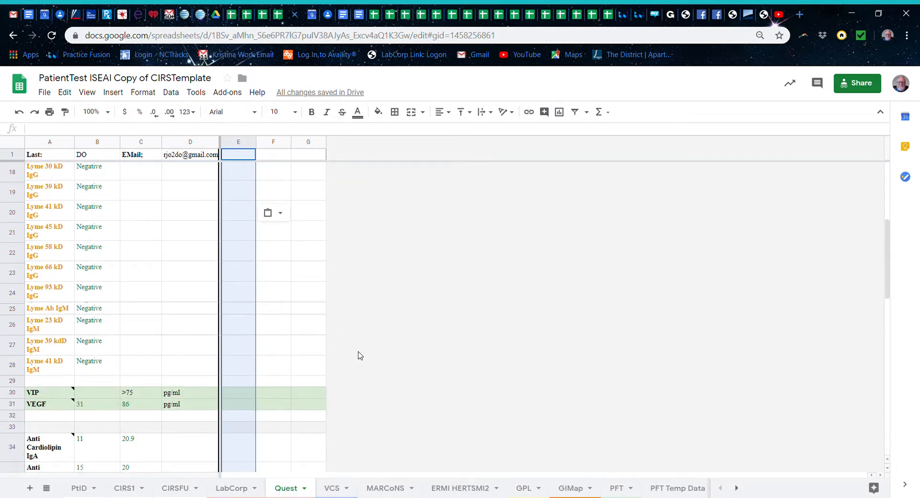
{"action": "scroll", "coordinate": [360, 355], "scroll_direction": "up", "scroll_amount": 5}
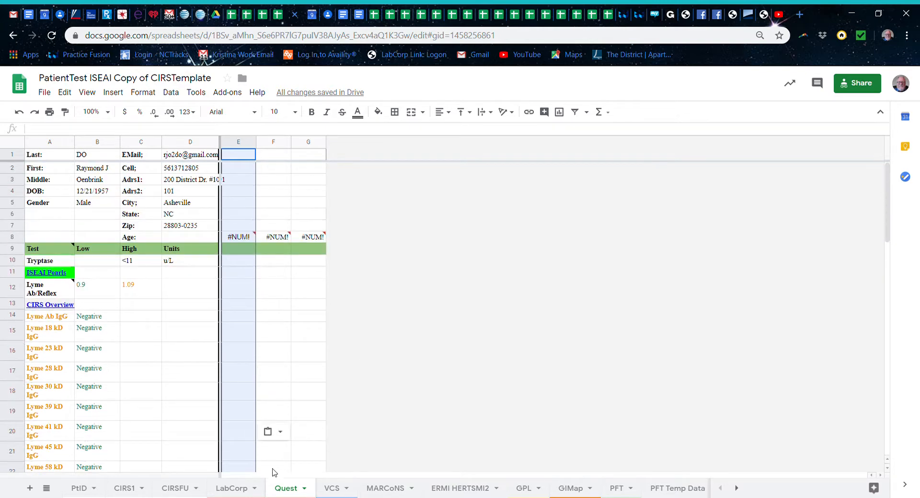
Open the VCS sheet and review its abnormal totals, result rows and the first set of lettered vision columns down to column E
{"action": "left_click", "coordinate": [332, 489]}
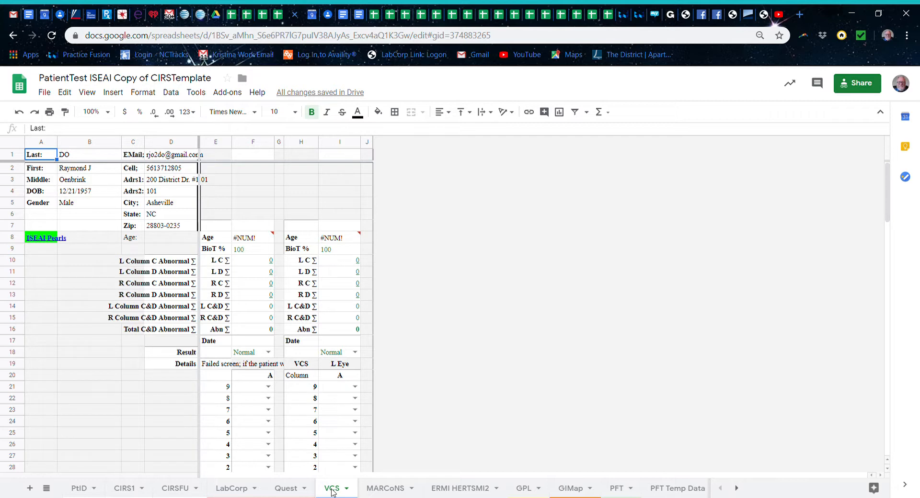
{"action": "scroll", "coordinate": [334, 493], "scroll_direction": "down", "scroll_amount": 1}
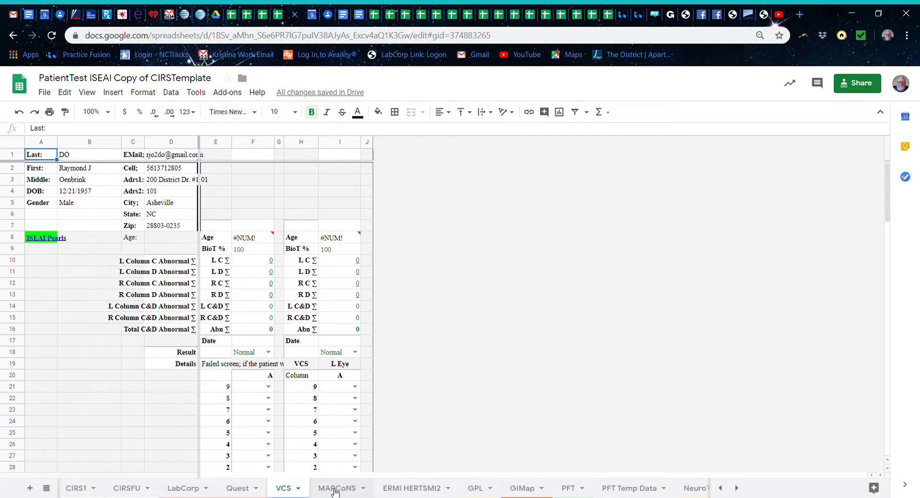
{"action": "scroll", "coordinate": [64, 436], "scroll_direction": "down", "scroll_amount": 5}
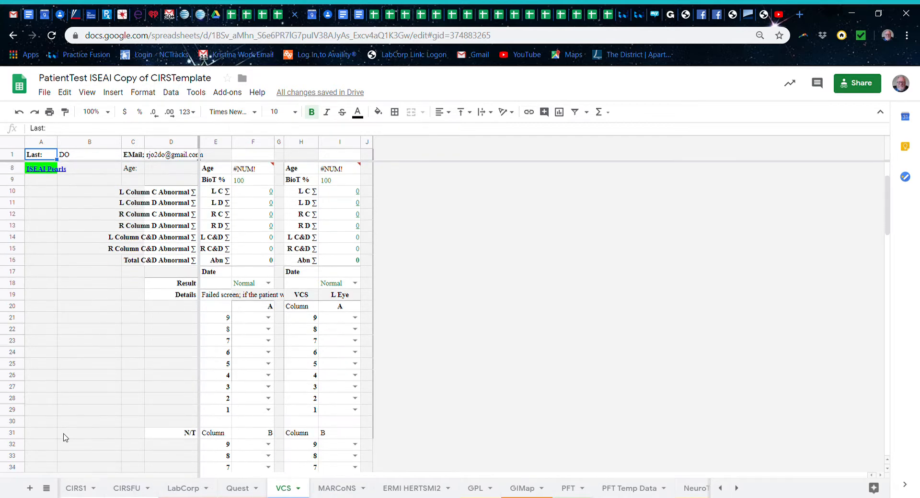
{"action": "scroll", "coordinate": [63, 437], "scroll_direction": "down", "scroll_amount": 4}
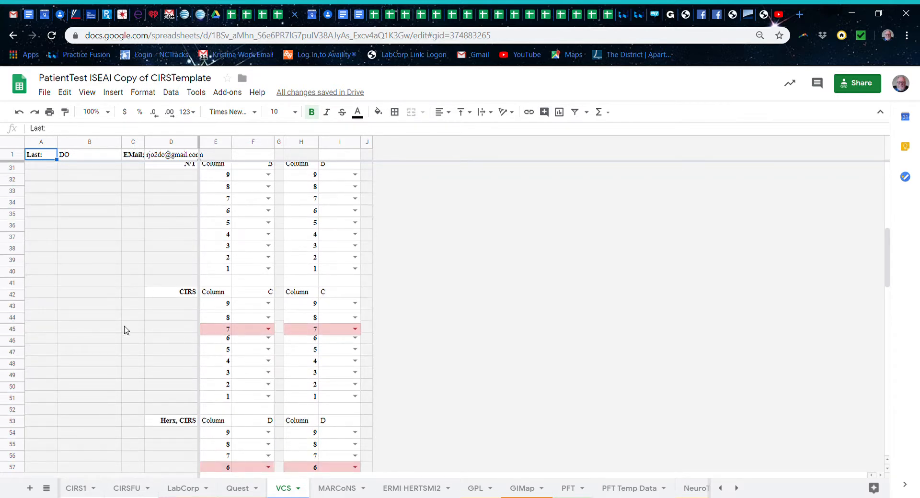
{"action": "scroll", "coordinate": [160, 368], "scroll_direction": "down", "scroll_amount": 3}
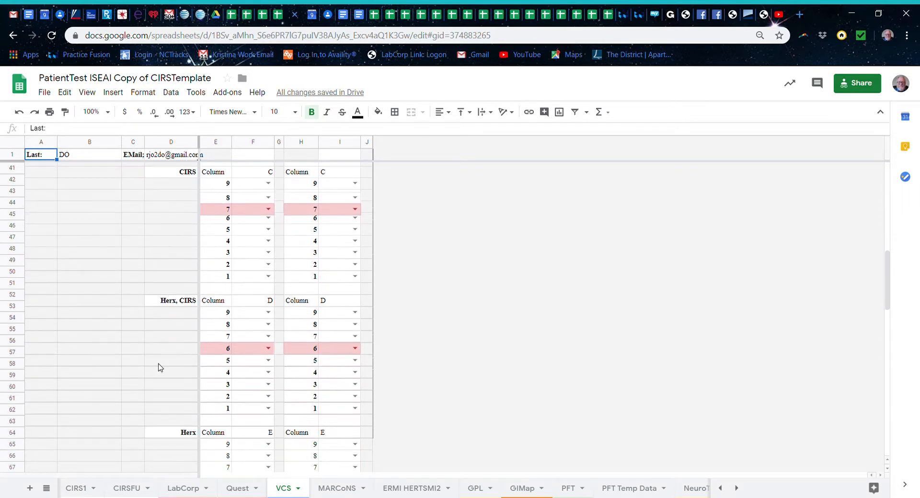
{"action": "scroll", "coordinate": [160, 367], "scroll_direction": "up", "scroll_amount": 10}
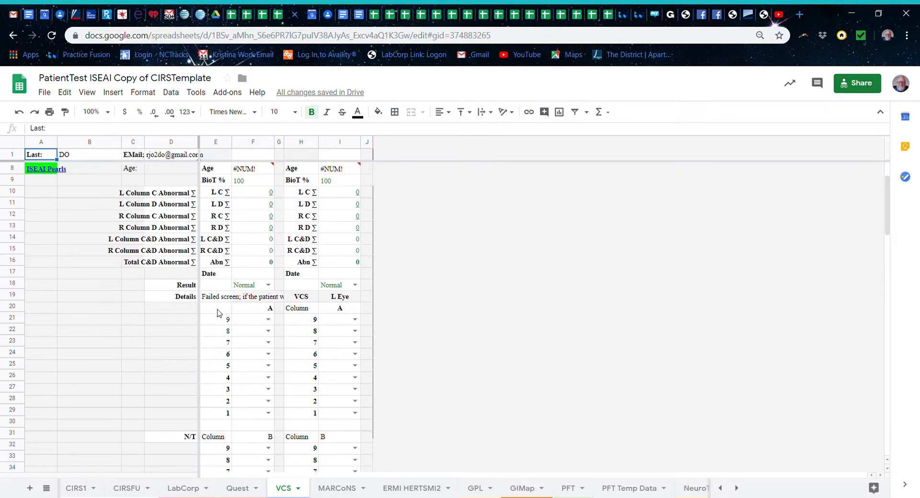
{"action": "left_click", "coordinate": [214, 312]}
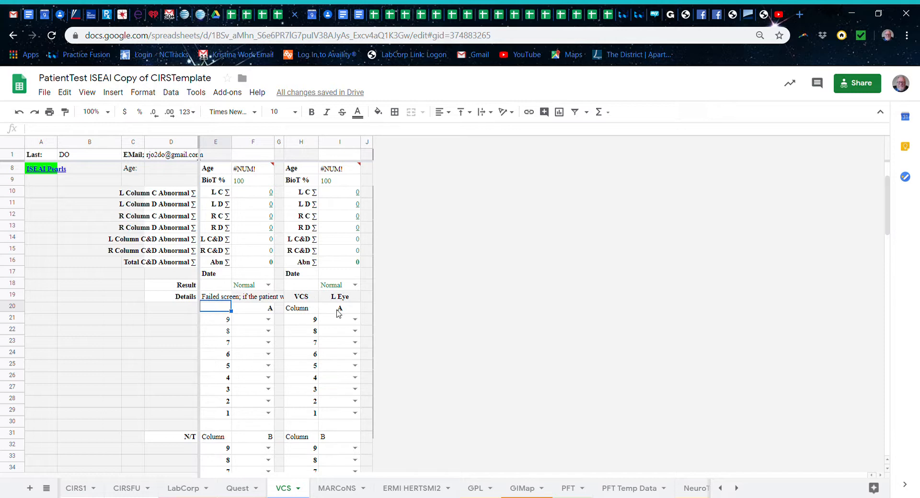
Review the VCS sheet's second set of vision columns down to row 129 and view the response options in F121
{"action": "scroll", "coordinate": [398, 366], "scroll_direction": "down", "scroll_amount": 10}
{"action": "scroll", "coordinate": [398, 366], "scroll_direction": "down", "scroll_amount": 18}
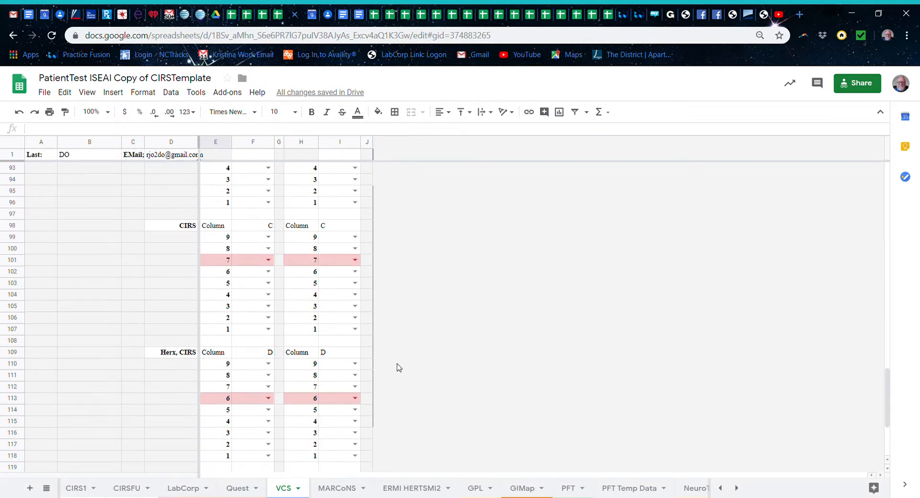
{"action": "scroll", "coordinate": [398, 367], "scroll_direction": "down", "scroll_amount": 4}
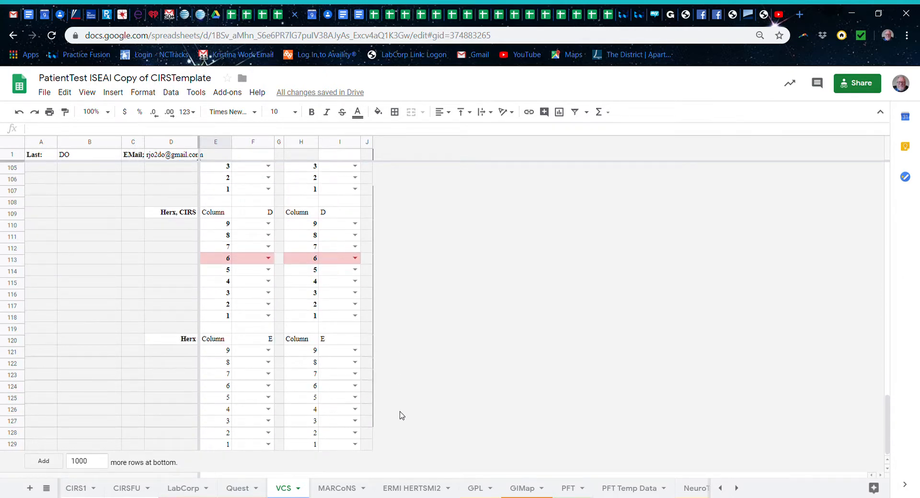
{"action": "left_click", "coordinate": [271, 351]}
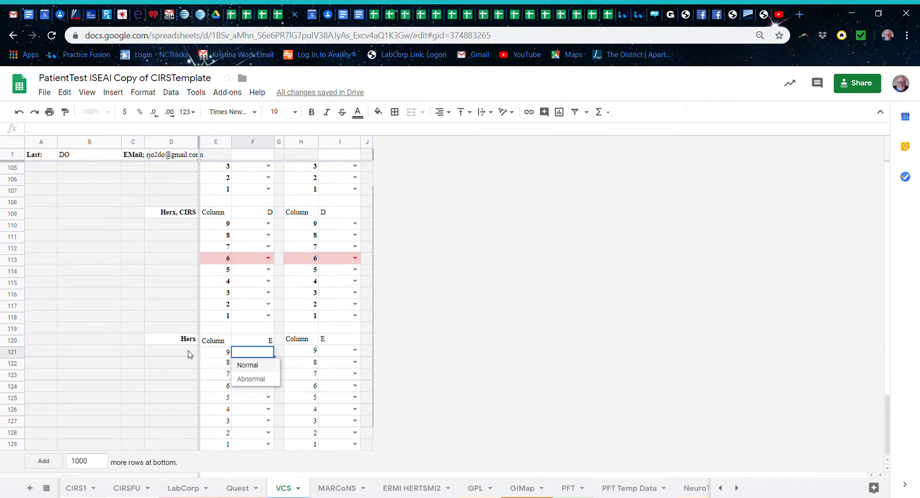
{"action": "left_click", "coordinate": [131, 343]}
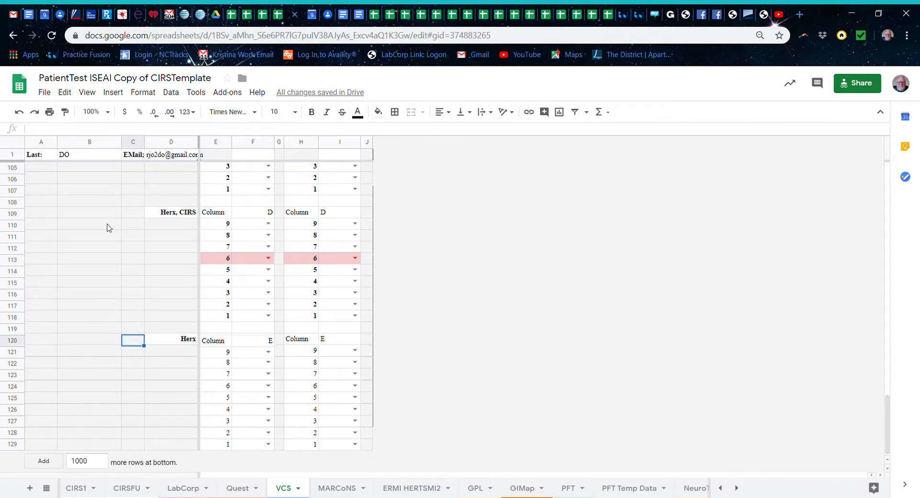
{"action": "scroll", "coordinate": [479, 202], "scroll_direction": "up", "scroll_amount": 10}
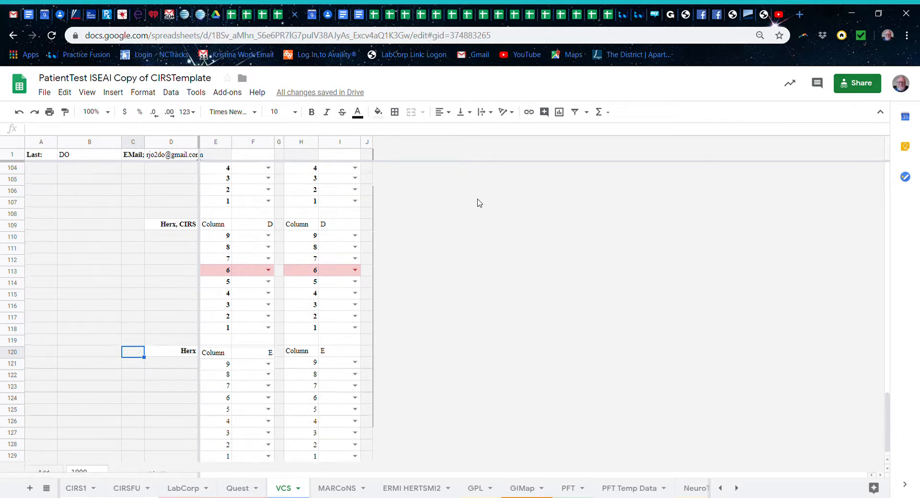
{"action": "scroll", "coordinate": [480, 202], "scroll_direction": "up", "scroll_amount": 10}
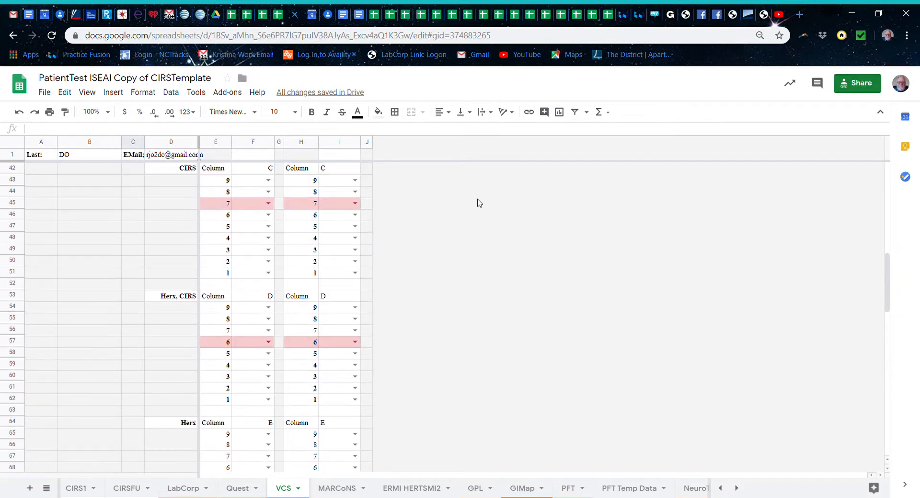
{"action": "scroll", "coordinate": [479, 202], "scroll_direction": "up", "scroll_amount": 10}
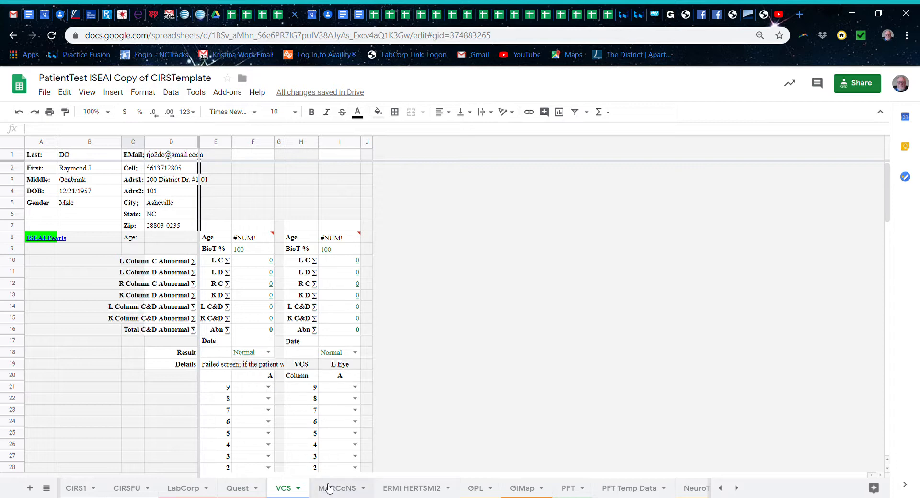
Open the MARCoNS sheet and view the Result options in C10
{"action": "left_click", "coordinate": [326, 487]}
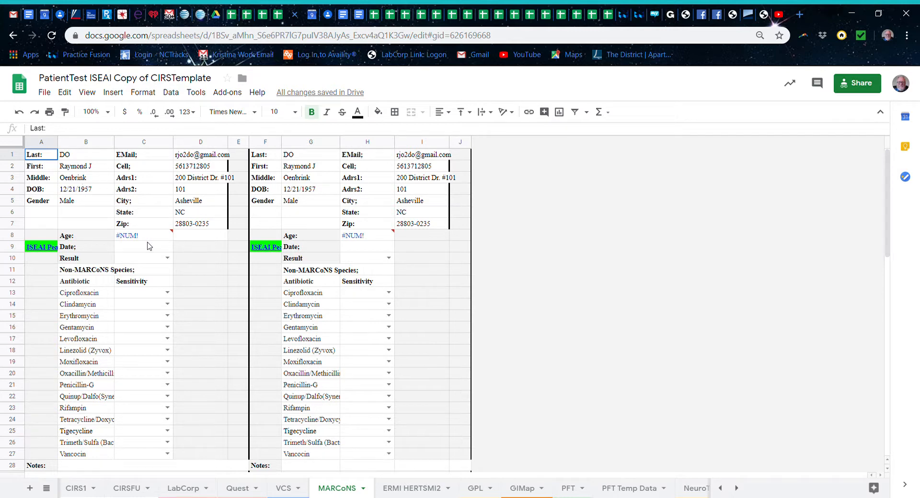
{"action": "mouse_move", "coordinate": [149, 237]}
{"action": "left_click", "coordinate": [167, 259]}
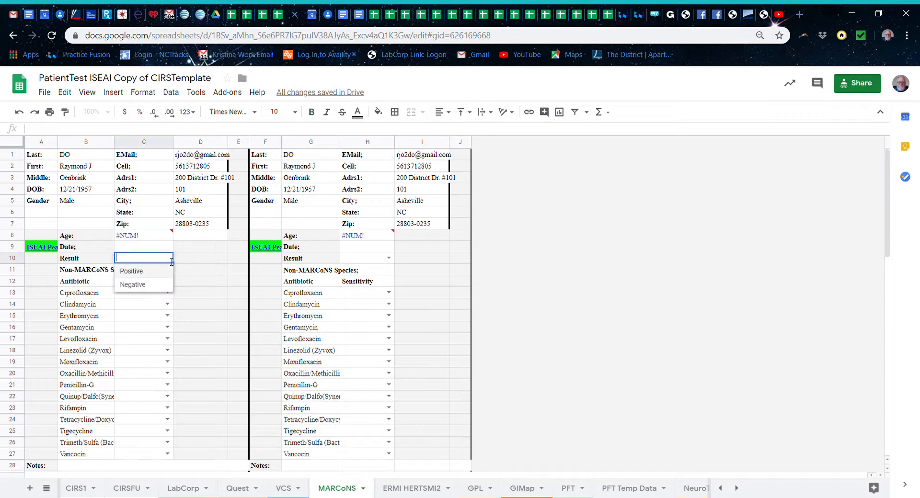
{"action": "left_click", "coordinate": [172, 261]}
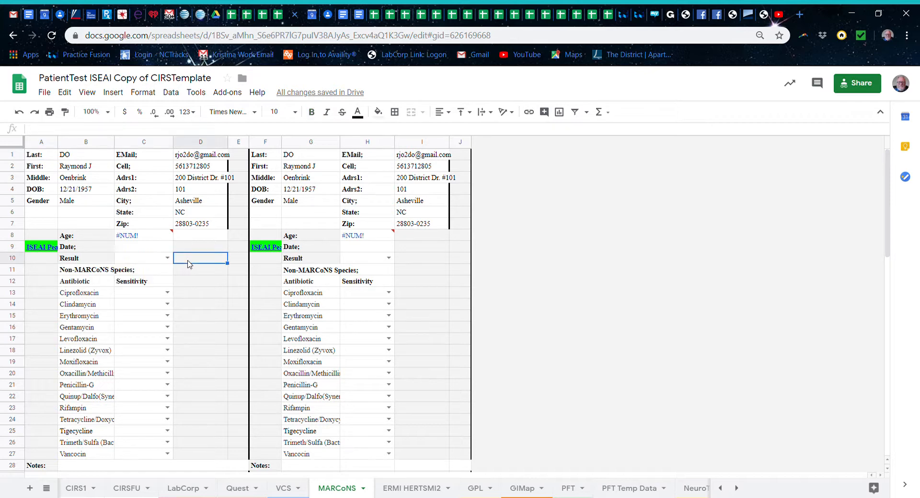
Set the MARCoNS Result in C10 to Positive to show its formatting, and clear the cell again
{"action": "left_click", "coordinate": [169, 258]}
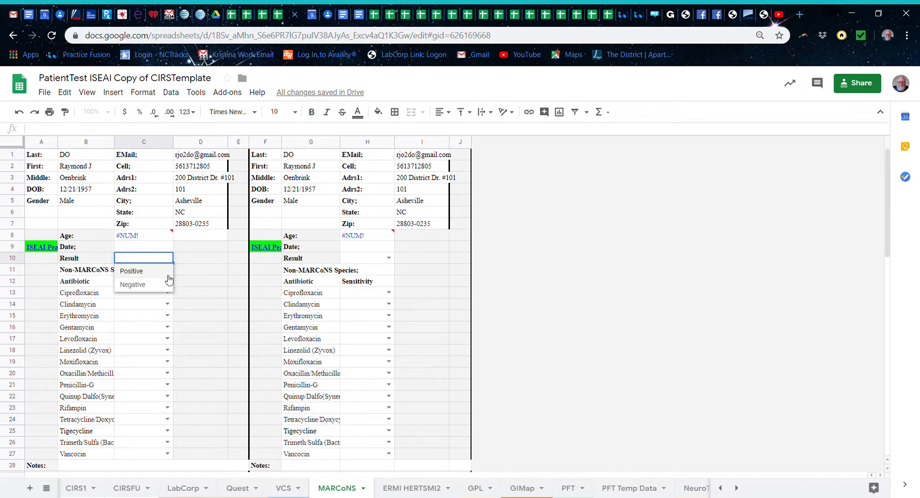
{"action": "left_click", "coordinate": [168, 274]}
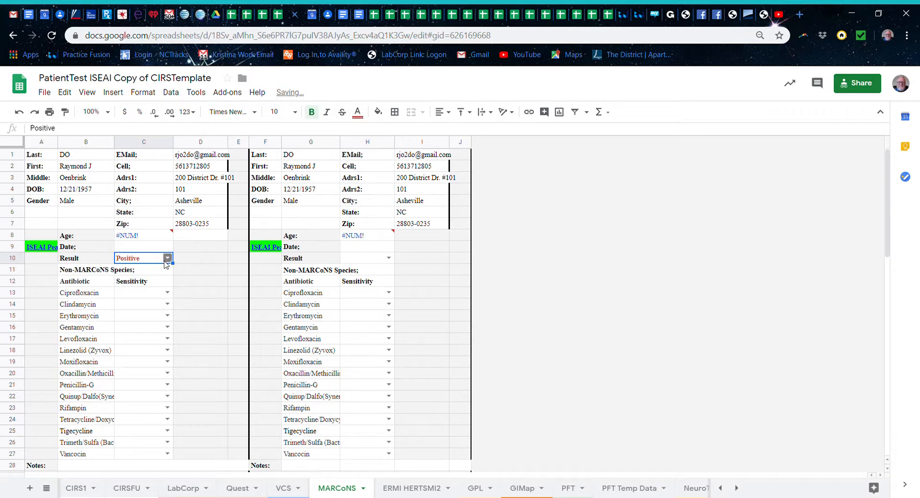
{"action": "left_click", "coordinate": [169, 258]}
{"action": "key", "text": "Escape"}
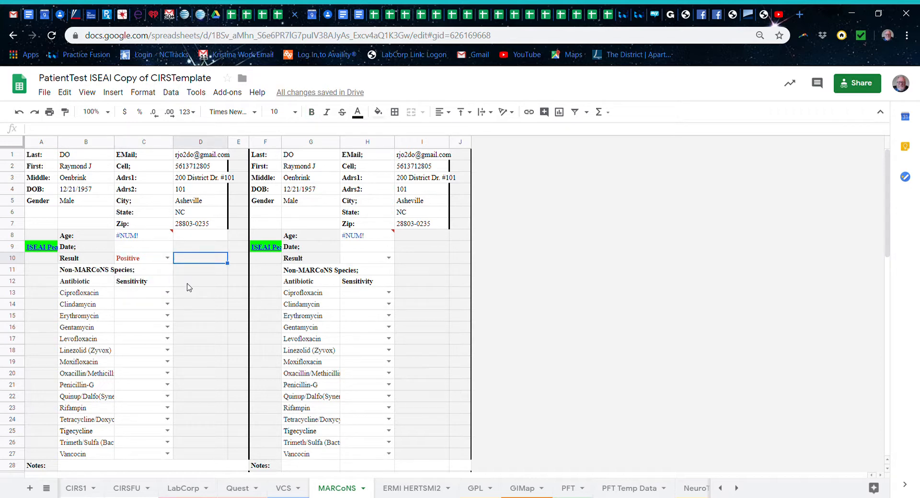
{"action": "key", "text": "Delete"}
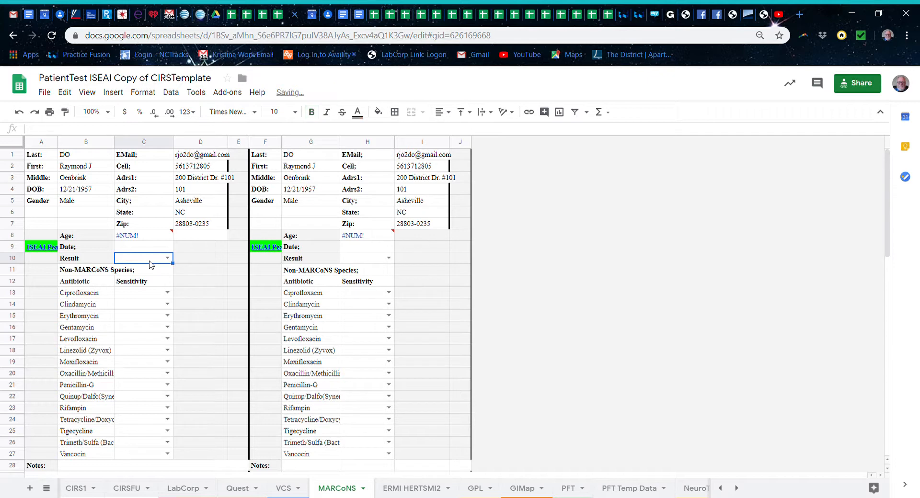
{"action": "left_click", "coordinate": [207, 316]}
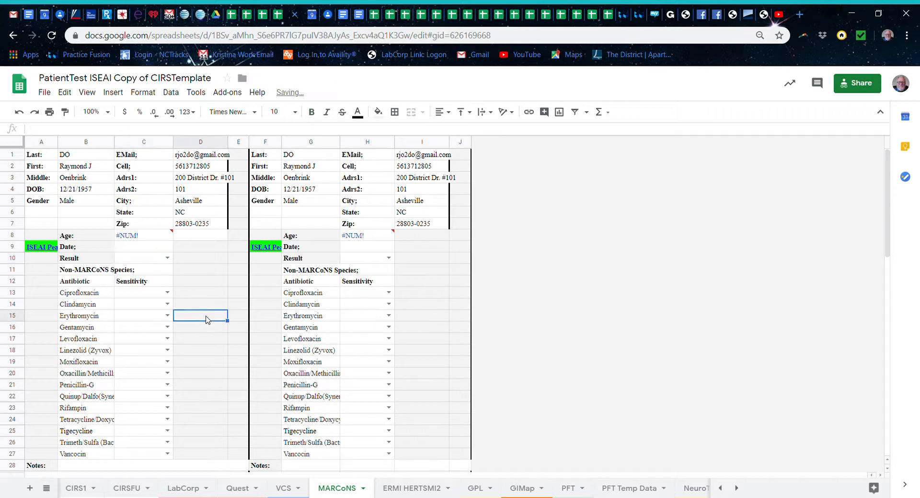
View the Ciprofloxacin sensitivity options in C13 and review the MARCoNS sheet's antibiotic, notes and prescribed therapy rows
{"action": "left_click", "coordinate": [168, 293]}
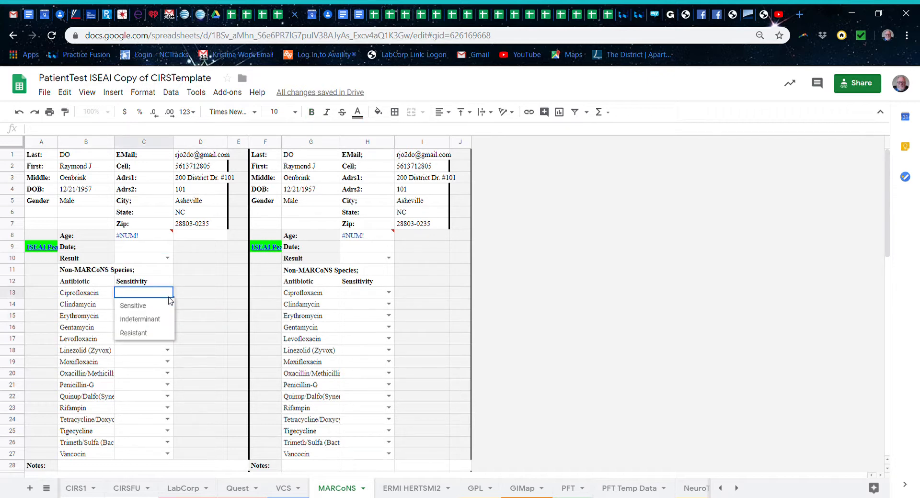
{"action": "left_click", "coordinate": [208, 285]}
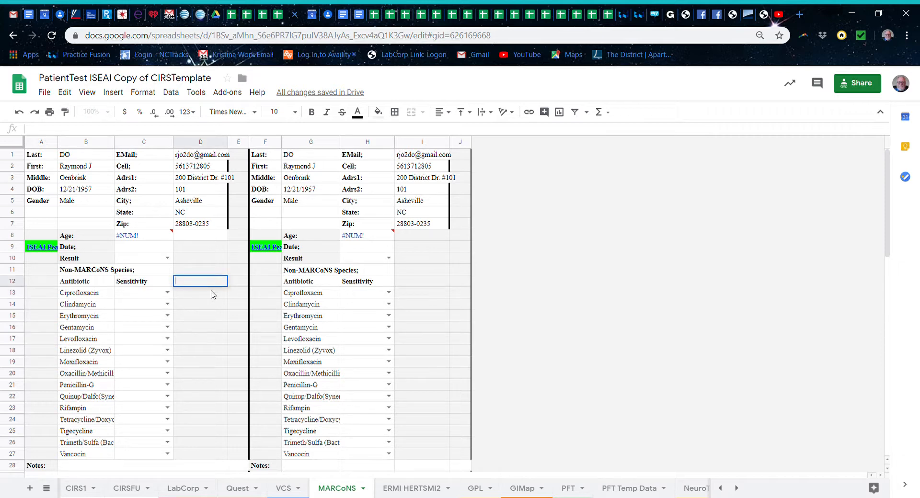
{"action": "scroll", "coordinate": [211, 296], "scroll_direction": "down", "scroll_amount": 2}
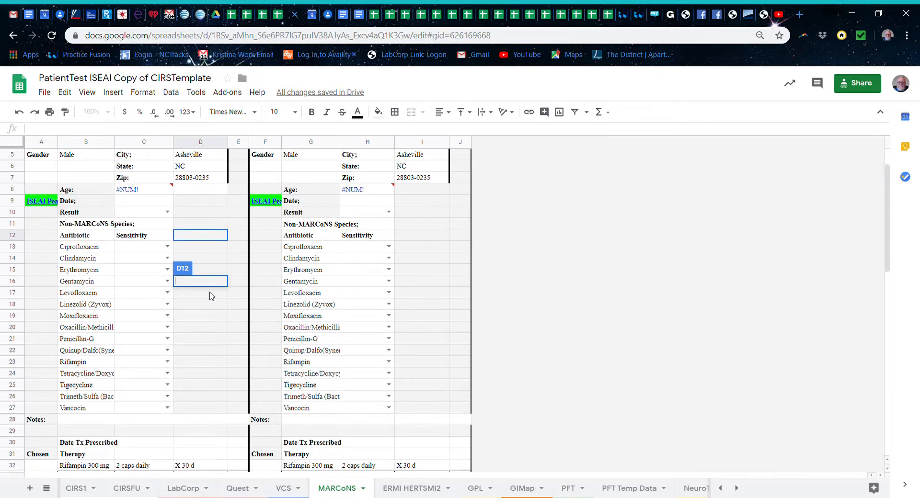
{"action": "scroll", "coordinate": [211, 296], "scroll_direction": "down", "scroll_amount": 5}
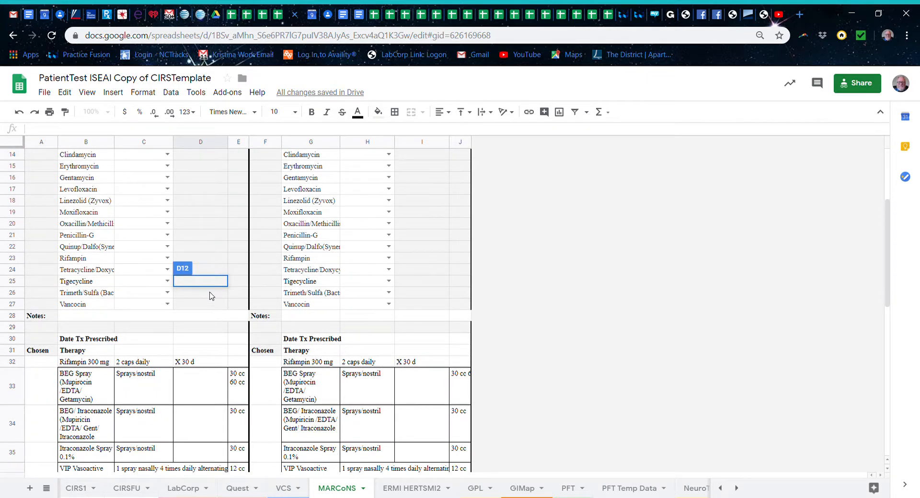
{"action": "scroll", "coordinate": [211, 296], "scroll_direction": "down", "scroll_amount": 2}
{"action": "scroll", "coordinate": [212, 296], "scroll_direction": "down", "scroll_amount": 2}
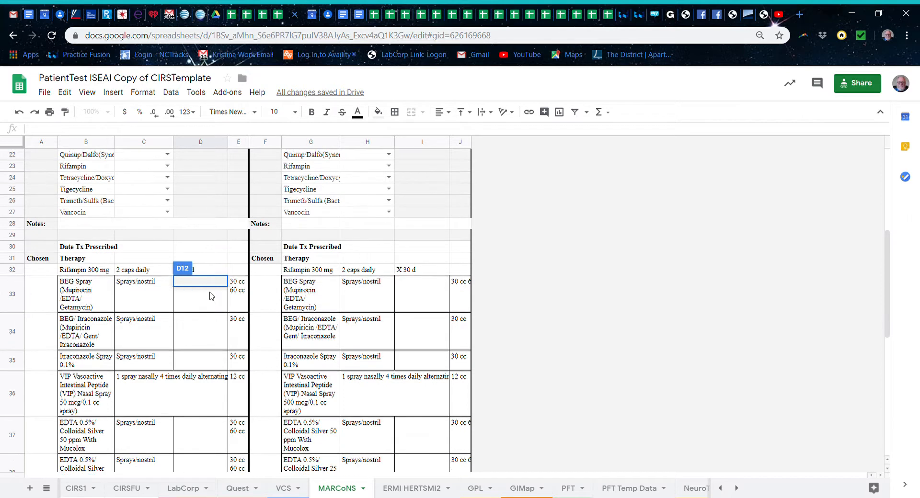
{"action": "scroll", "coordinate": [212, 296], "scroll_direction": "down", "scroll_amount": 2}
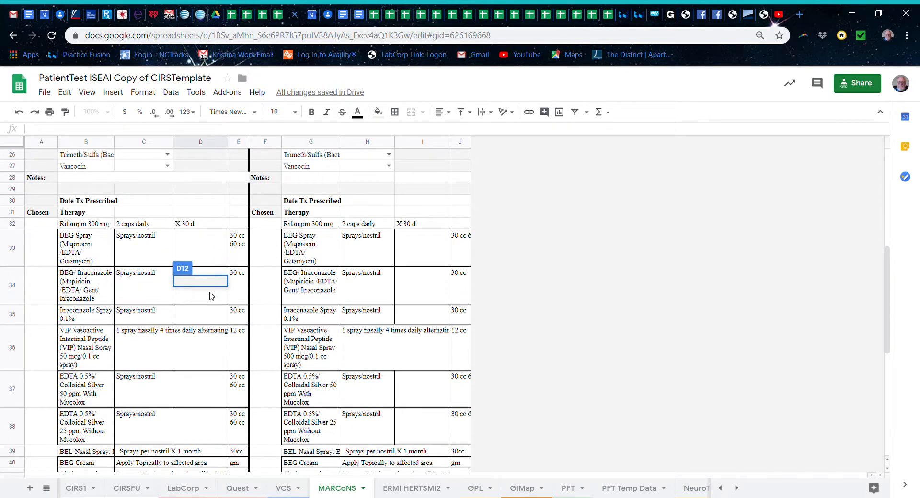
{"action": "scroll", "coordinate": [211, 296], "scroll_direction": "down", "scroll_amount": 1}
{"action": "scroll", "coordinate": [211, 296], "scroll_direction": "down", "scroll_amount": 1}
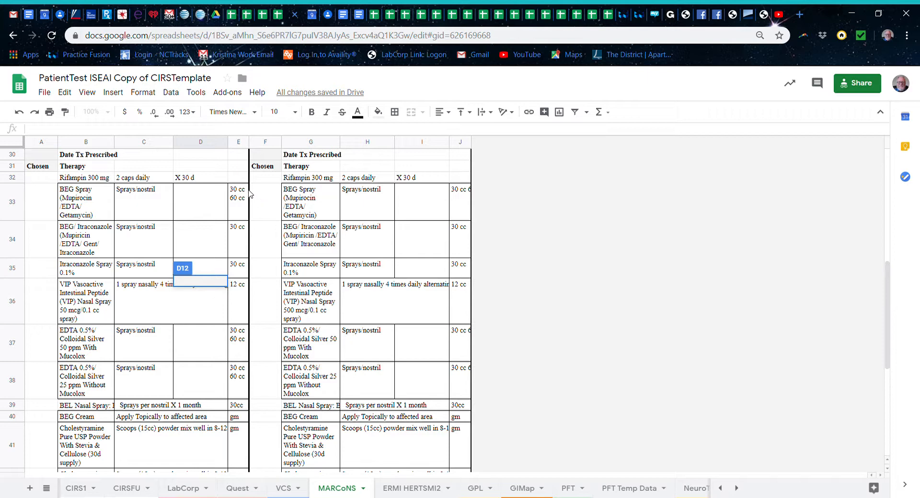
Copy the patient identification block A1:D7 from the MARCoNS sheet
{"action": "scroll", "coordinate": [262, 215], "scroll_direction": "up", "scroll_amount": 7}
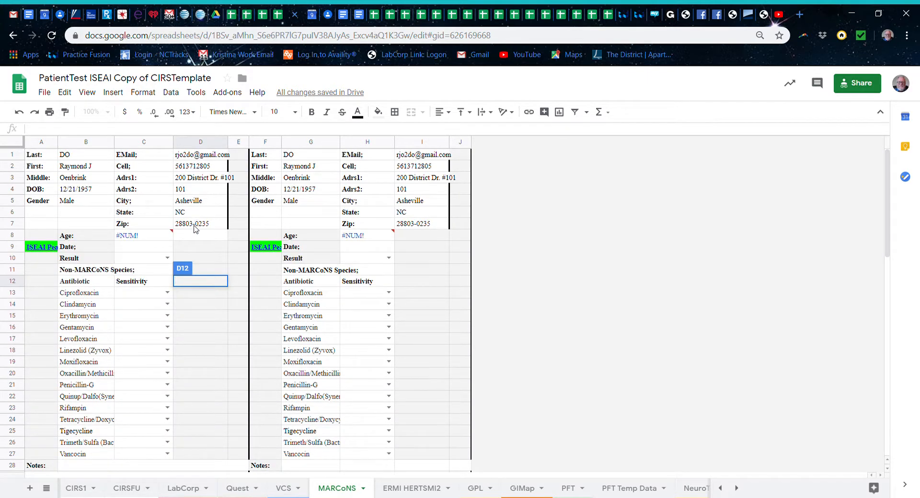
{"action": "left_click_drag", "start_coordinate": [194, 227], "coordinate": [27, 157]}
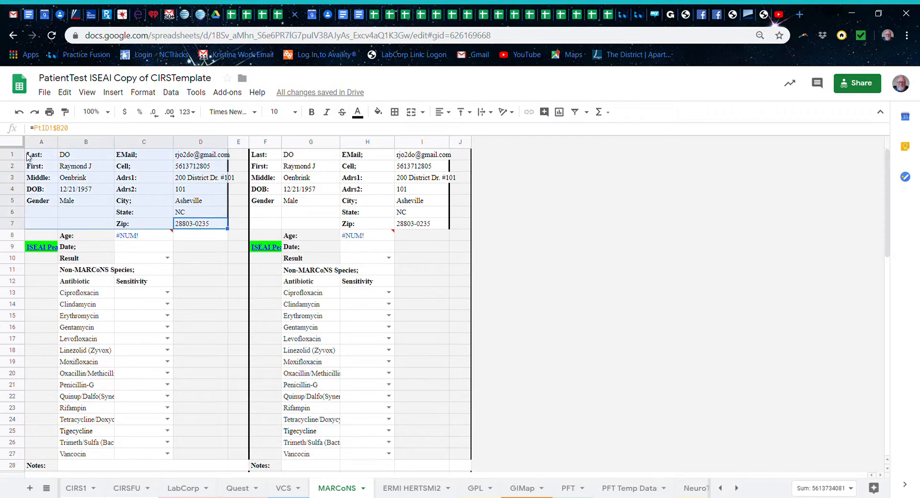
{"action": "left_click", "coordinate": [64, 92]}
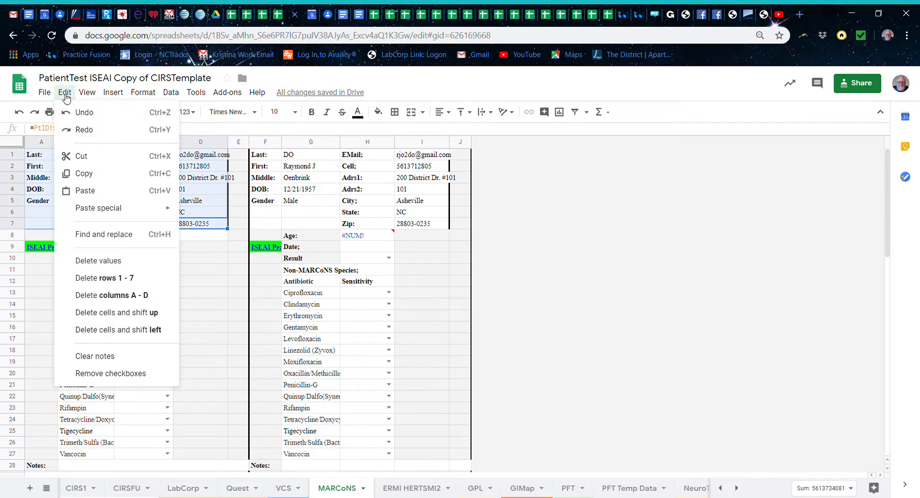
{"action": "left_click", "coordinate": [84, 173]}
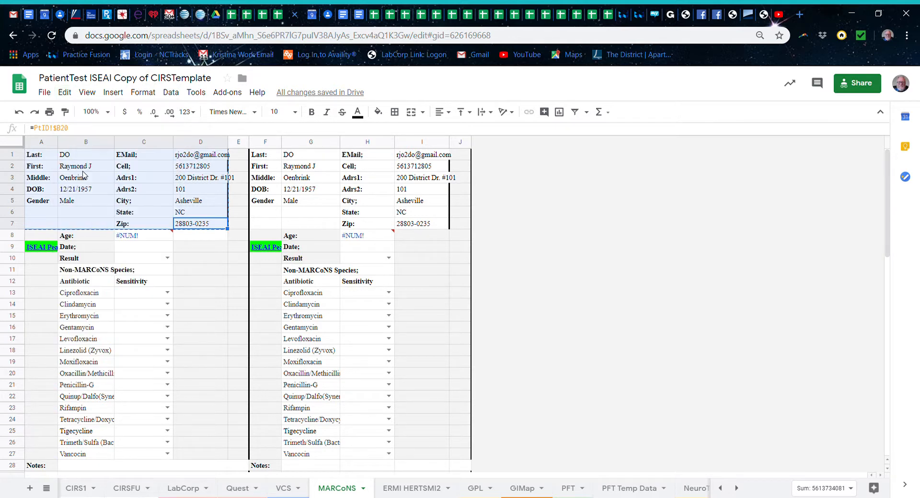
Switch to the open letterhead document in Google Docs, return to the document list and open MARCoNSRx
{"action": "left_click", "coordinate": [341, 18]}
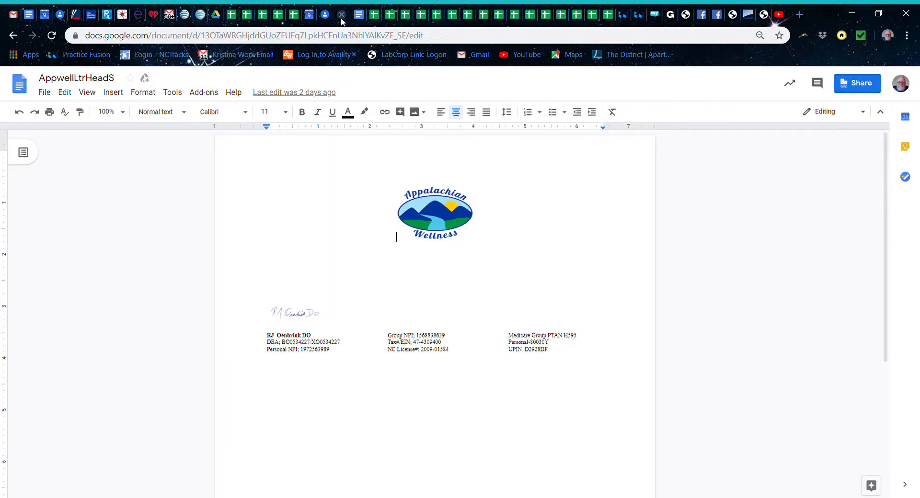
{"action": "left_click", "coordinate": [20, 84]}
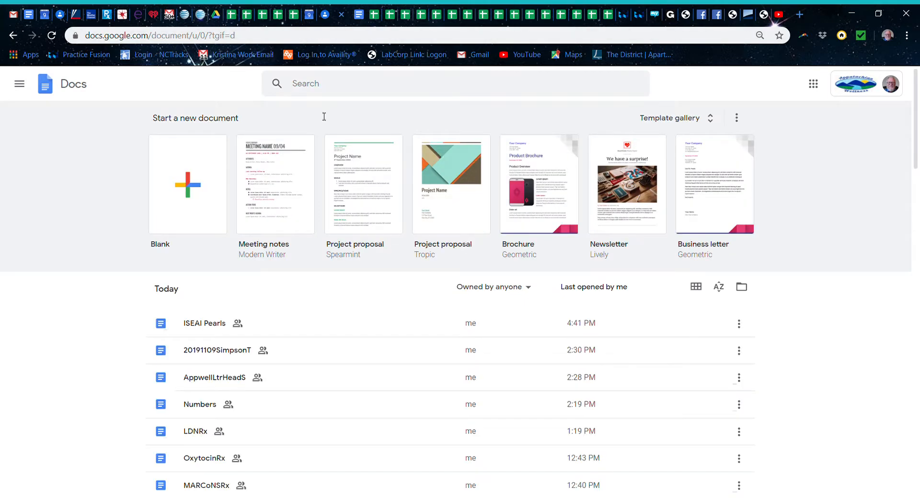
{"action": "scroll", "coordinate": [208, 341], "scroll_direction": "down", "scroll_amount": 3}
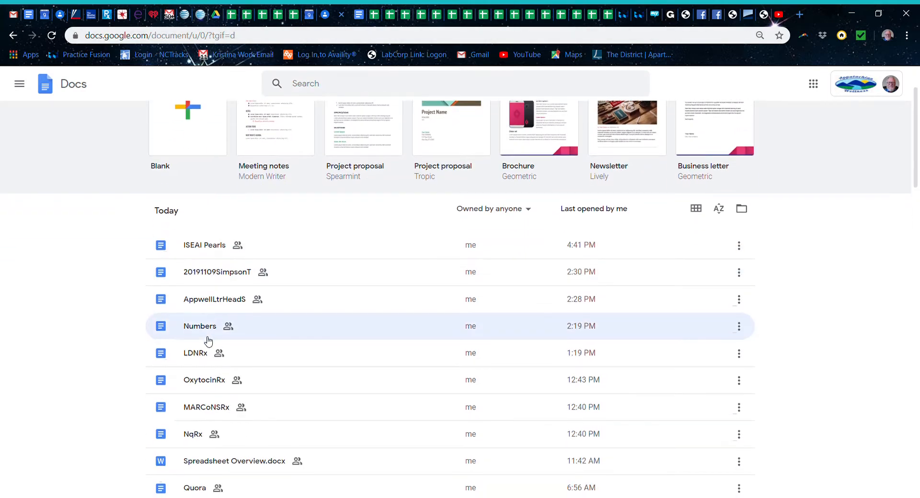
{"action": "scroll", "coordinate": [208, 341], "scroll_direction": "up", "scroll_amount": 1}
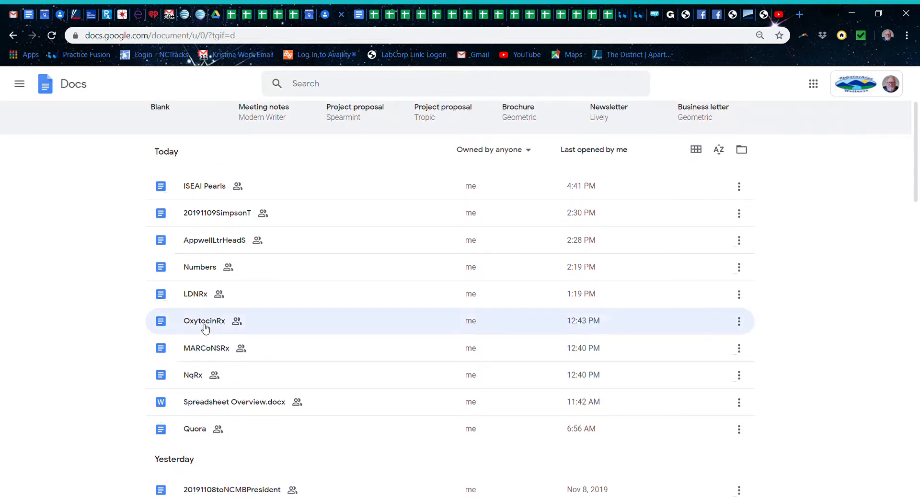
{"action": "left_click", "coordinate": [196, 356]}
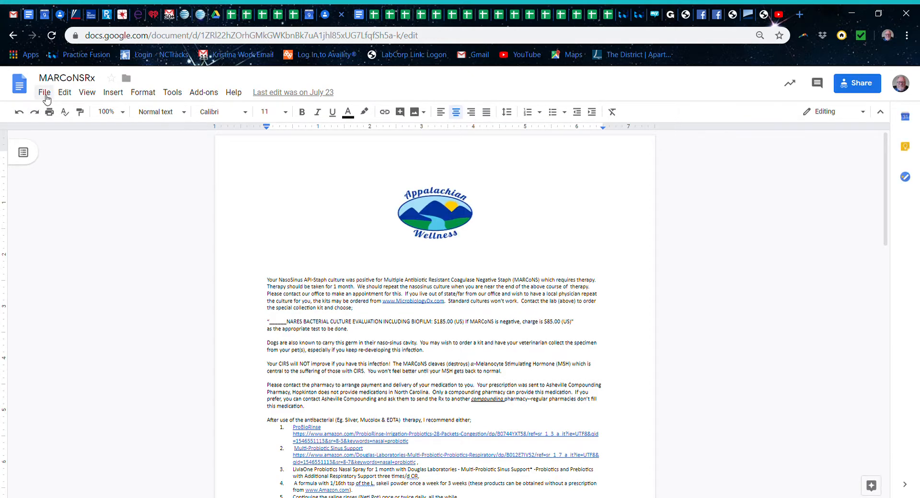
{"action": "left_click", "coordinate": [45, 93]}
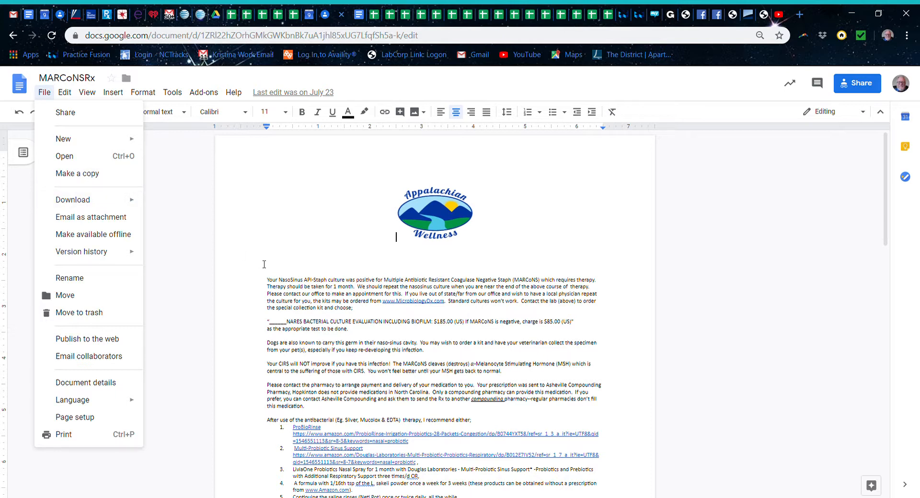
{"action": "mouse_move", "coordinate": [134, 202]}
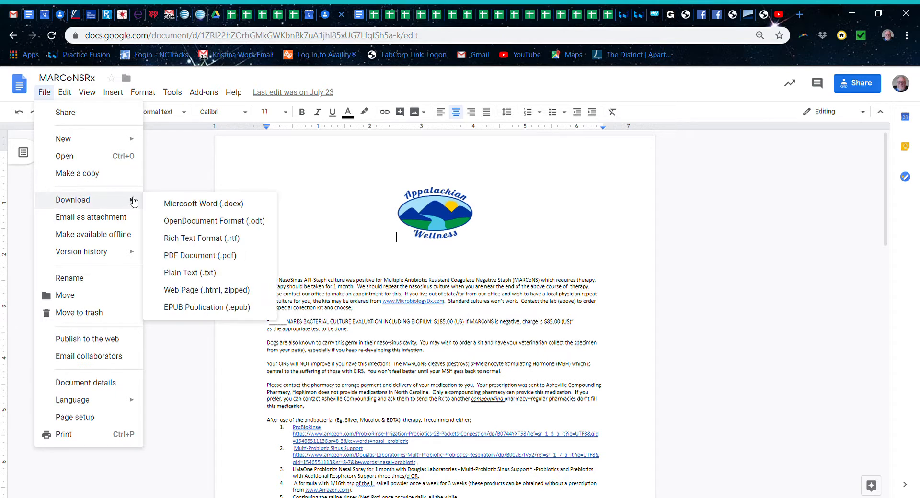
{"action": "left_click", "coordinate": [125, 175]}
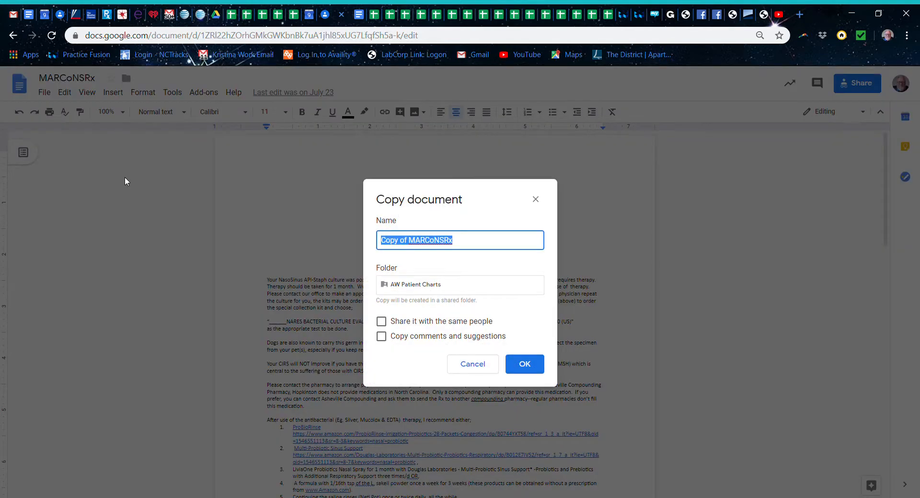
{"action": "left_click", "coordinate": [413, 244]}
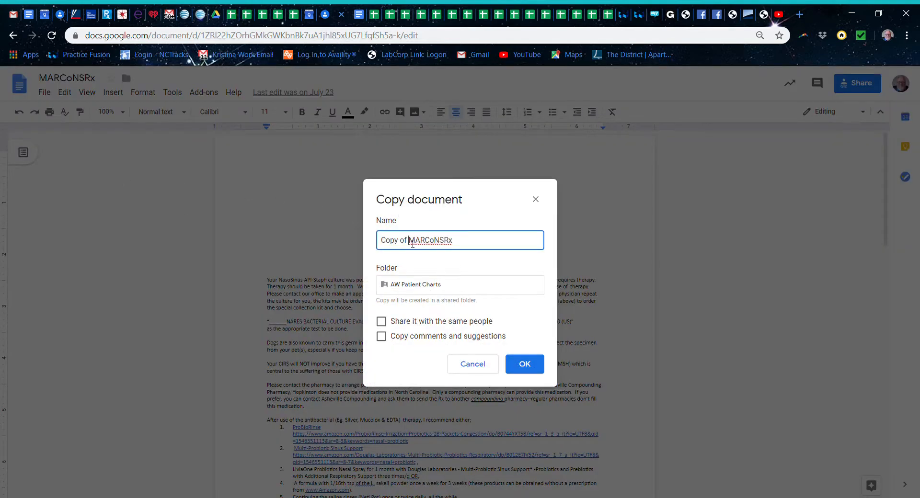
{"action": "key", "text": "BackSpace"}
{"action": "key", "text": "BackSpace"}
{"action": "key", "text": "BackSpace"}
{"action": "key", "text": "BackSpace"}
{"action": "key", "text": "BackSpace"}
{"action": "key", "text": "BackSpace"}
{"action": "key", "text": "BackSpace"}
{"action": "key", "text": "BackSpace"}
{"action": "type", "text": "20191109"}
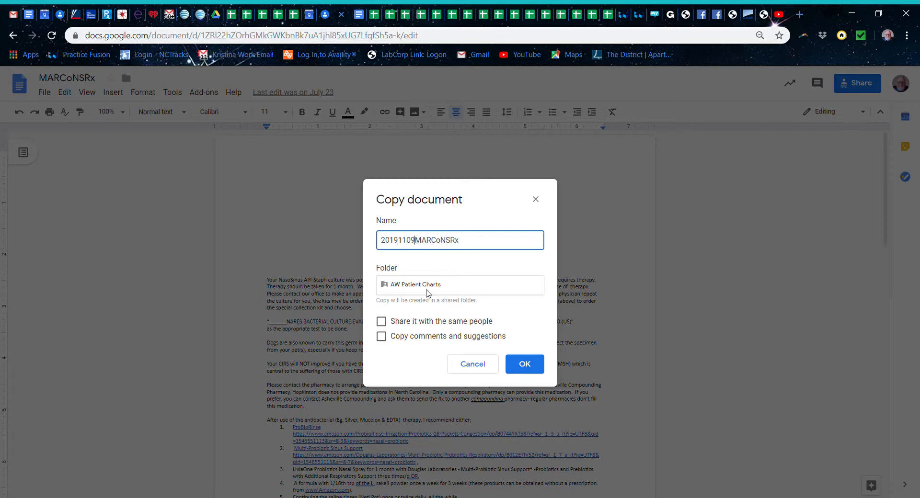
{"action": "type", "text": "TestPatient"}
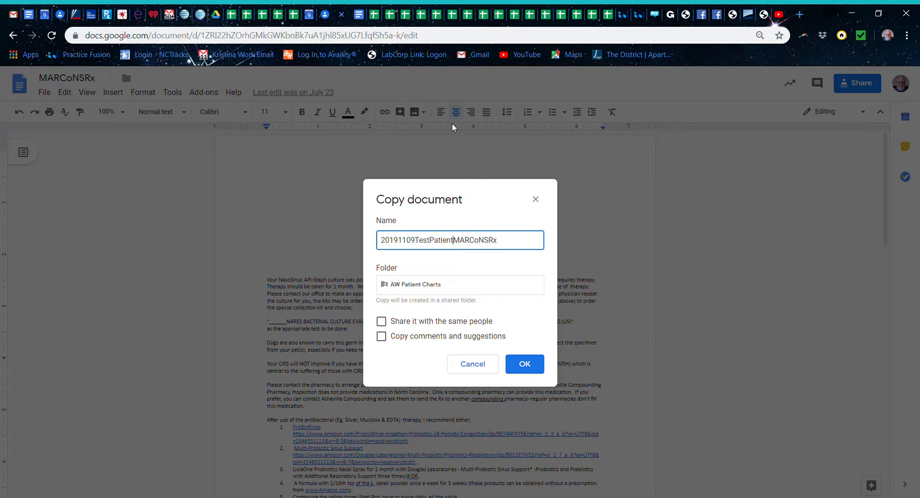
{"action": "left_click", "coordinate": [459, 282]}
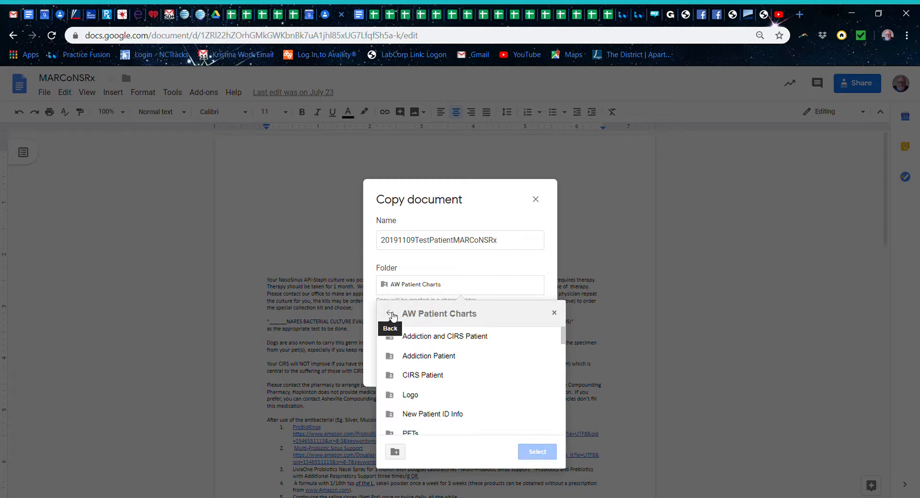
{"action": "left_click", "coordinate": [555, 314]}
{"action": "left_click", "coordinate": [478, 365]}
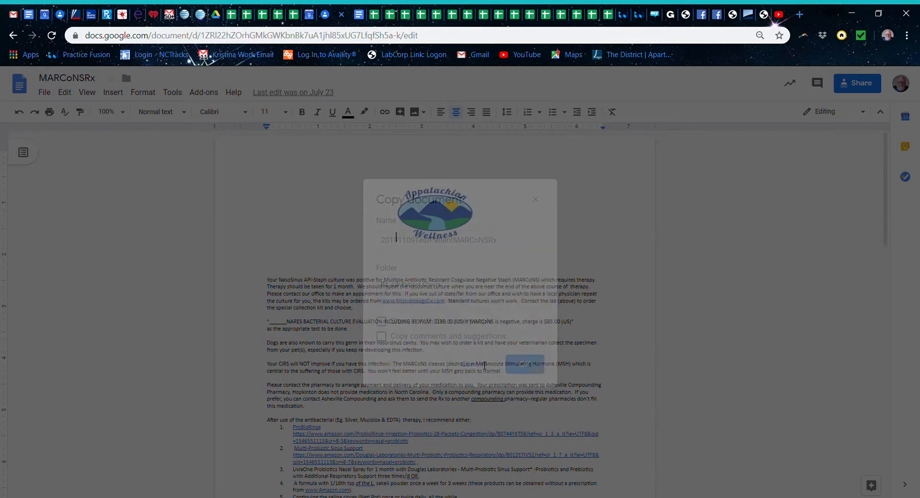
Add a new line below the logo in MARCoNSRx and paste the copied patient information table there unlinked
{"action": "key", "text": "Down"}
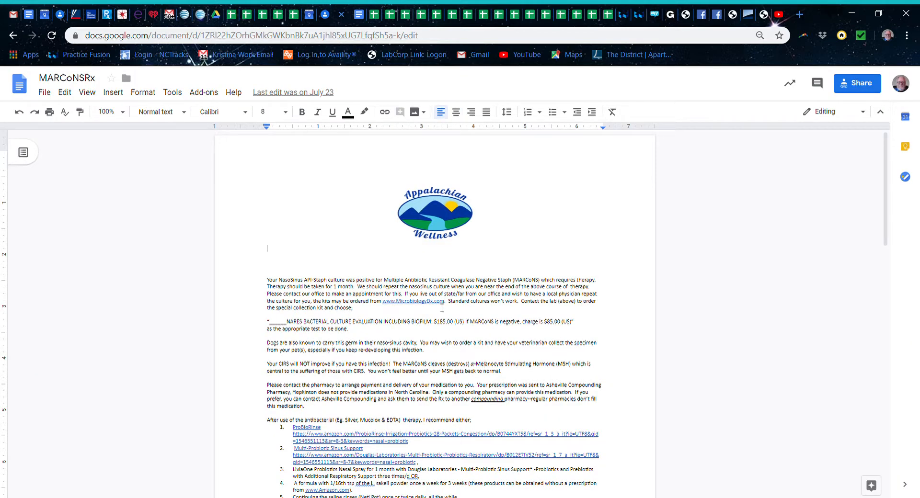
{"action": "key", "text": "Return"}
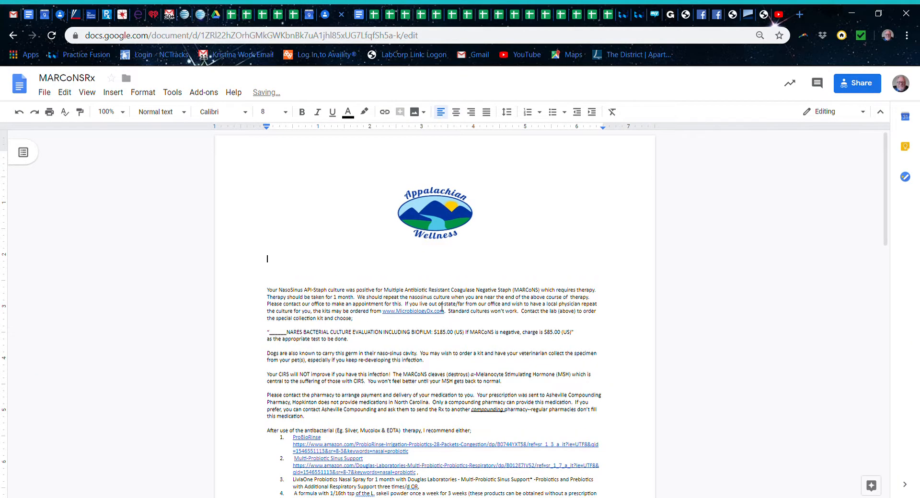
{"action": "key", "text": "ctrl+v"}
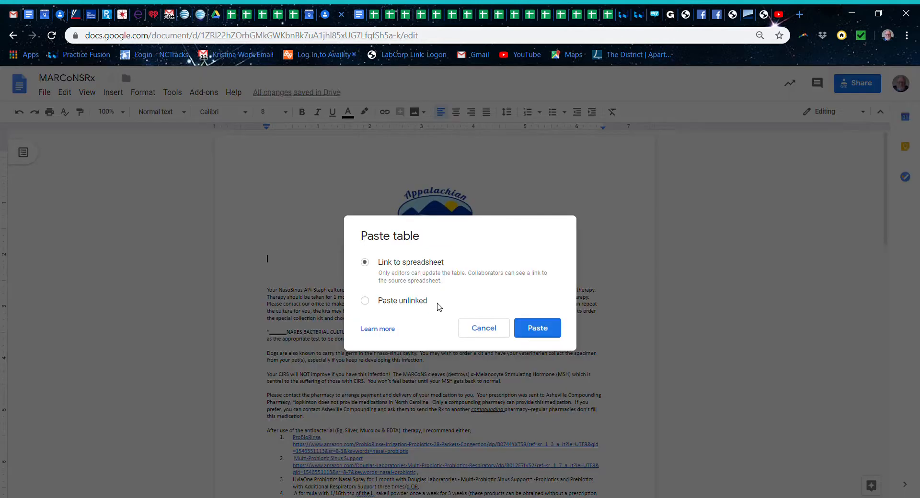
{"action": "left_click", "coordinate": [364, 301]}
{"action": "left_click", "coordinate": [529, 327]}
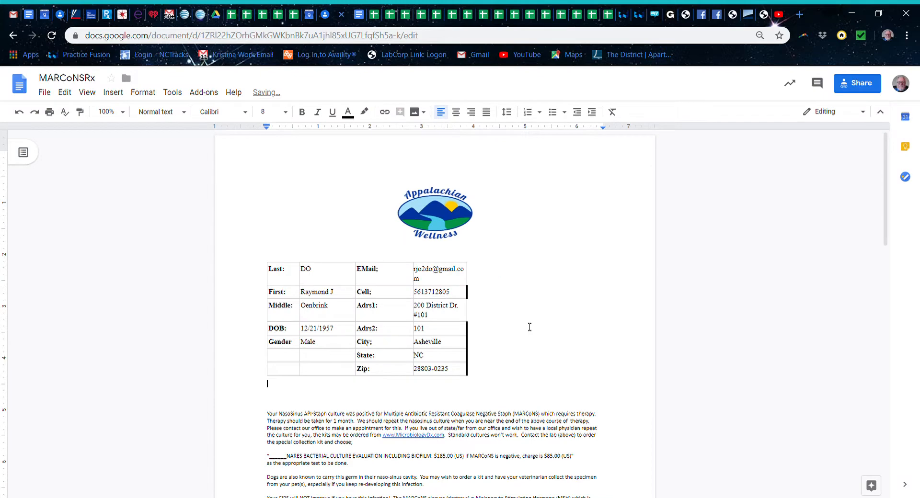
Widen the last column of the pasted patient table so the e-mail and street address each fit on one line
{"action": "left_click", "coordinate": [472, 318]}
{"action": "double_click", "coordinate": [473, 317]}
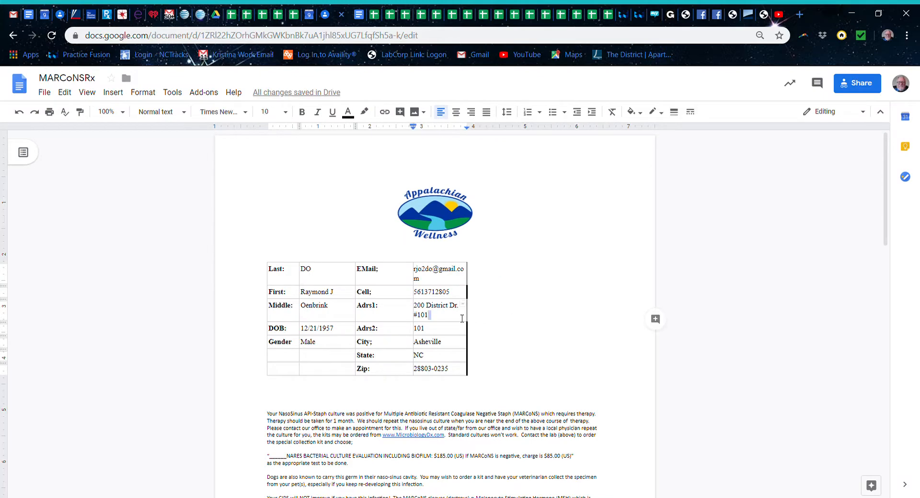
{"action": "left_click_drag", "start_coordinate": [470, 318], "coordinate": [505, 326]}
Delete two characters of blank spacing before the opening paragraph about the NasoSinus culture, below the patient table
{"action": "scroll", "coordinate": [181, 339], "scroll_direction": "down", "scroll_amount": 3}
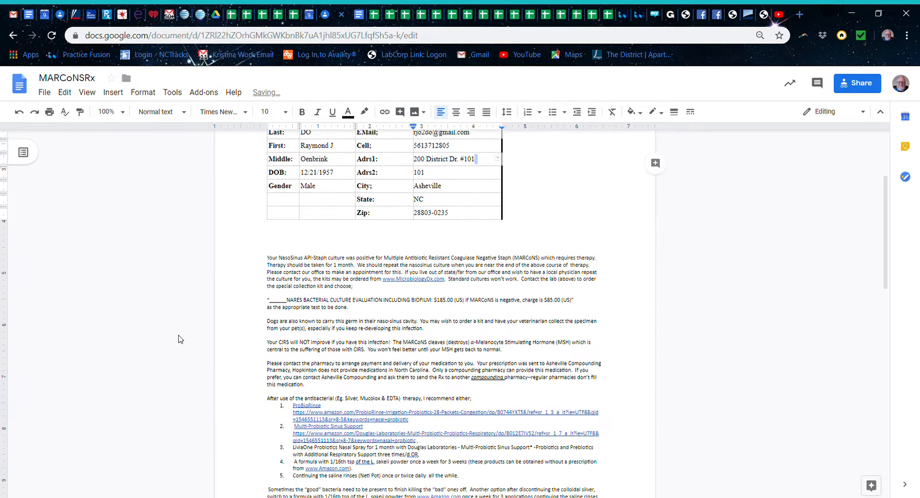
{"action": "left_click", "coordinate": [261, 253]}
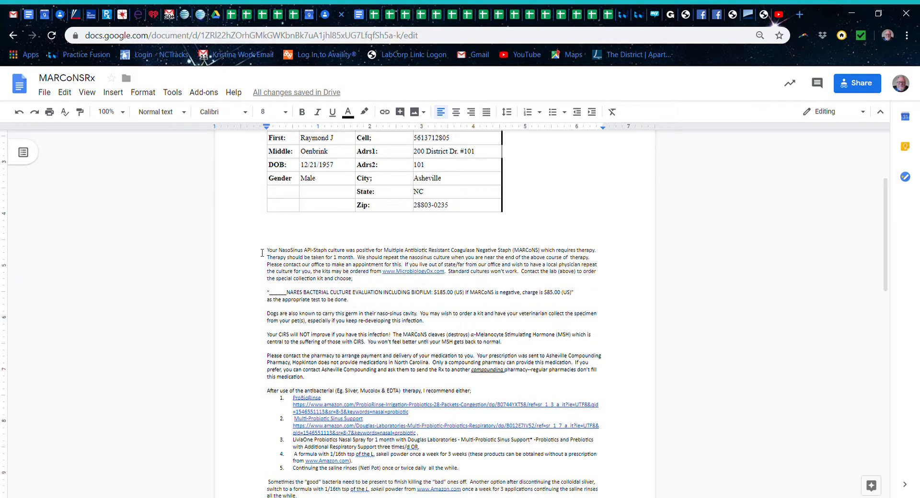
{"action": "key", "text": "BackSpace"}
{"action": "key", "text": "BackSpace"}
In the patient spreadsheet's MARCoNS sheet, mark EDTA 0.5%/Colloidal Silver 50 ppm With Mucolox as chosen with an X in A37
{"action": "scroll", "coordinate": [287, 278], "scroll_direction": "down", "scroll_amount": 4}
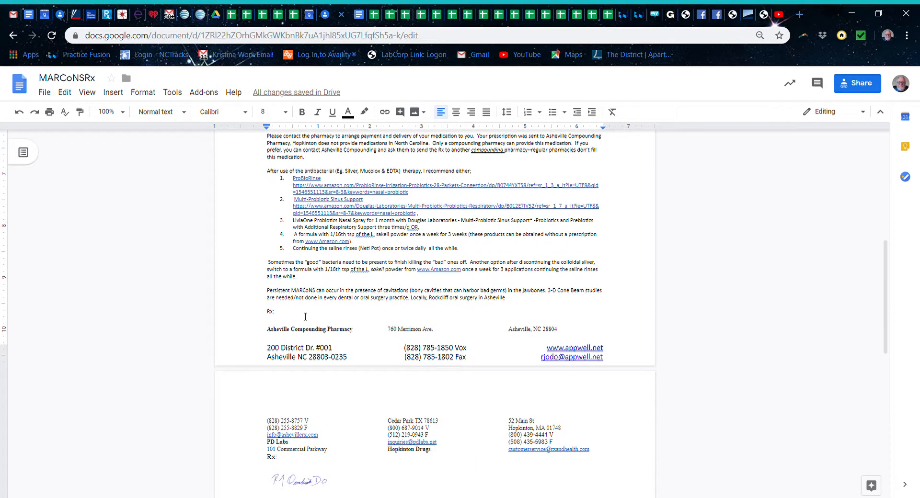
{"action": "left_click", "coordinate": [294, 22]}
{"action": "scroll", "coordinate": [128, 376], "scroll_direction": "down", "scroll_amount": 10}
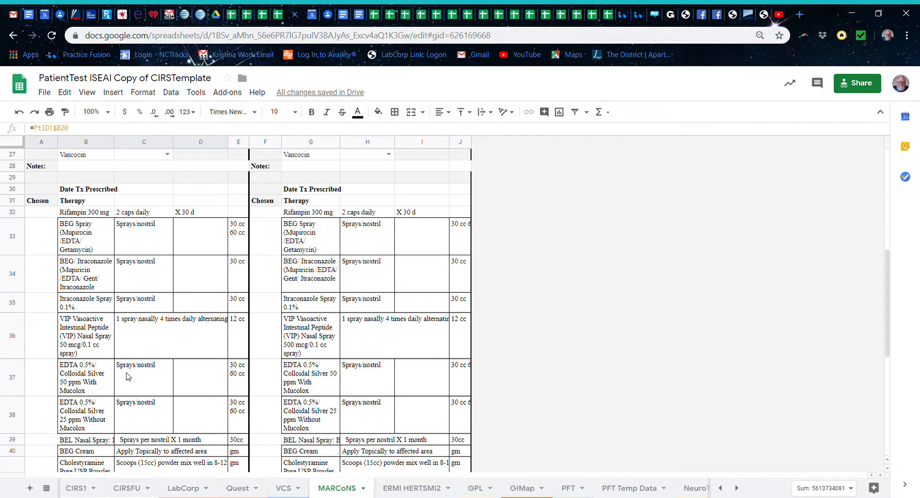
{"action": "scroll", "coordinate": [127, 375], "scroll_direction": "down", "scroll_amount": 1}
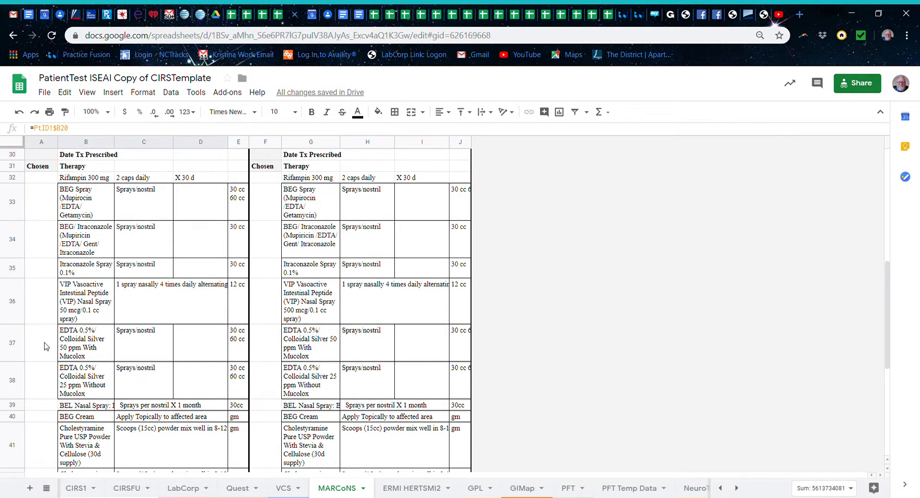
{"action": "left_click", "coordinate": [46, 346]}
{"action": "type", "text": "X"}
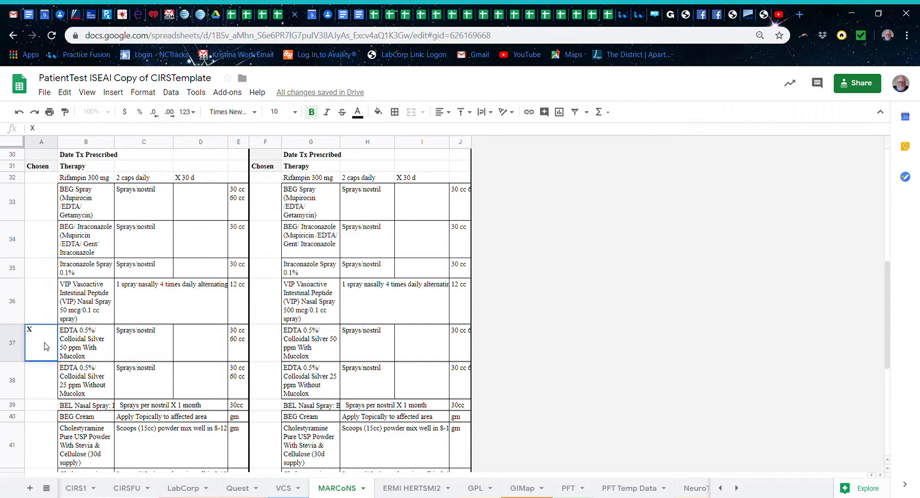
{"action": "scroll", "coordinate": [108, 201], "scroll_direction": "up", "scroll_amount": 1}
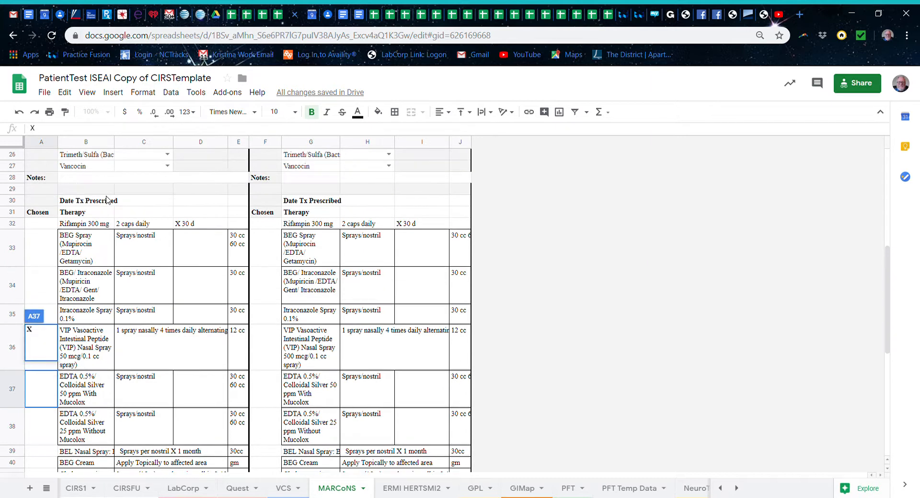
{"action": "left_click", "coordinate": [132, 201]}
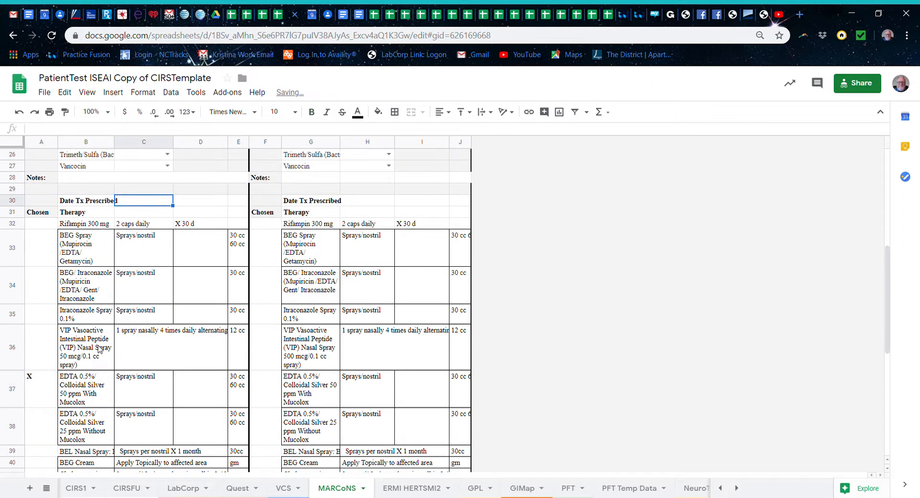
Copy the chosen therapy's cells B37:E37 and paste them unlinked at the Rx: line of the MARCoNSRx document
{"action": "left_click_drag", "start_coordinate": [96, 388], "coordinate": [233, 388]}
{"action": "key", "text": "ctrl+c"}
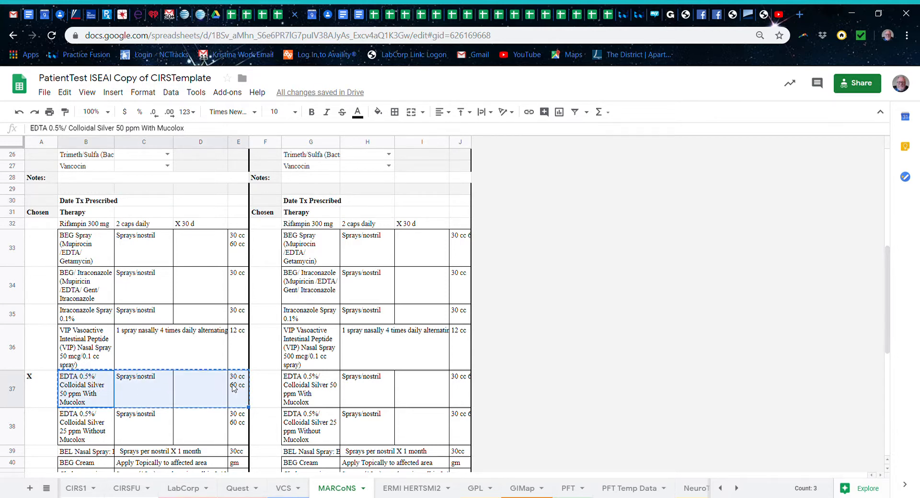
{"action": "left_click", "coordinate": [359, 15]}
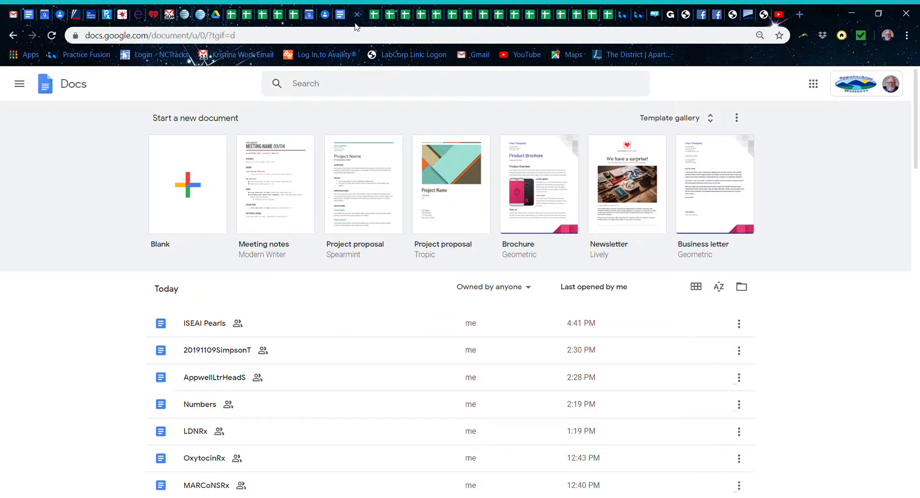
{"action": "left_click", "coordinate": [340, 16]}
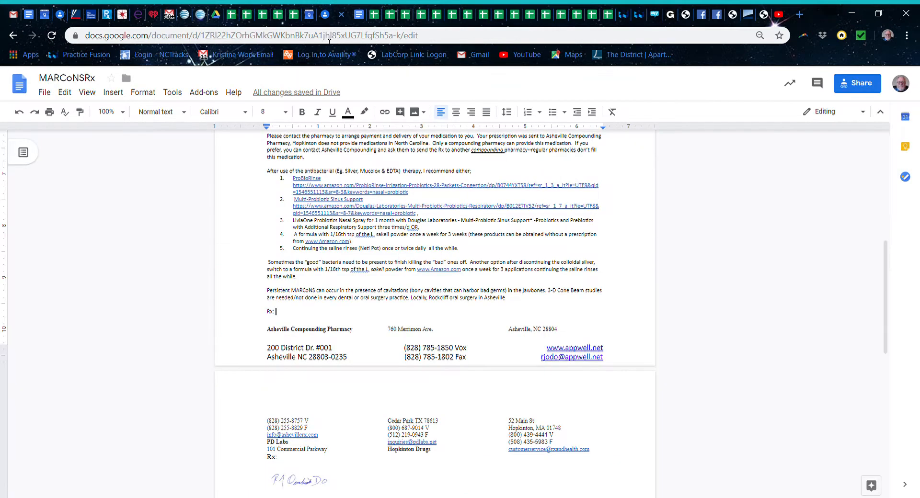
{"action": "key", "text": "ctrl+v"}
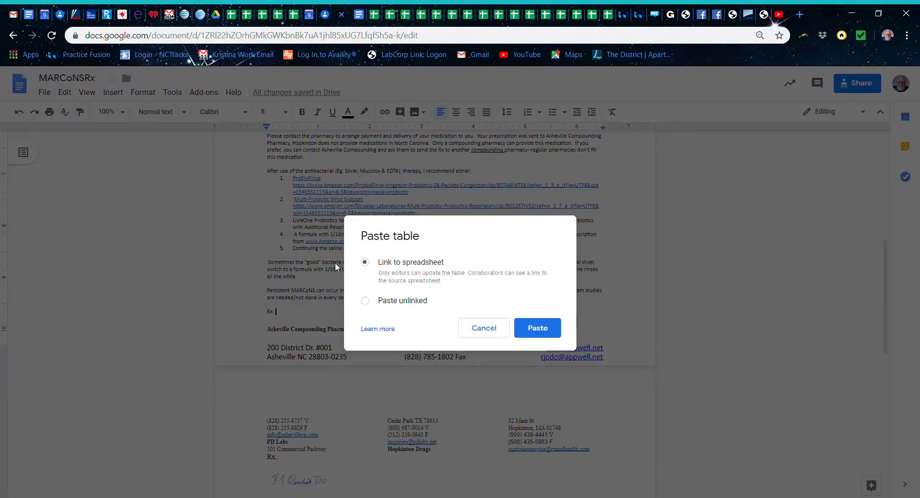
{"action": "left_click", "coordinate": [364, 300]}
{"action": "left_click", "coordinate": [531, 329]}
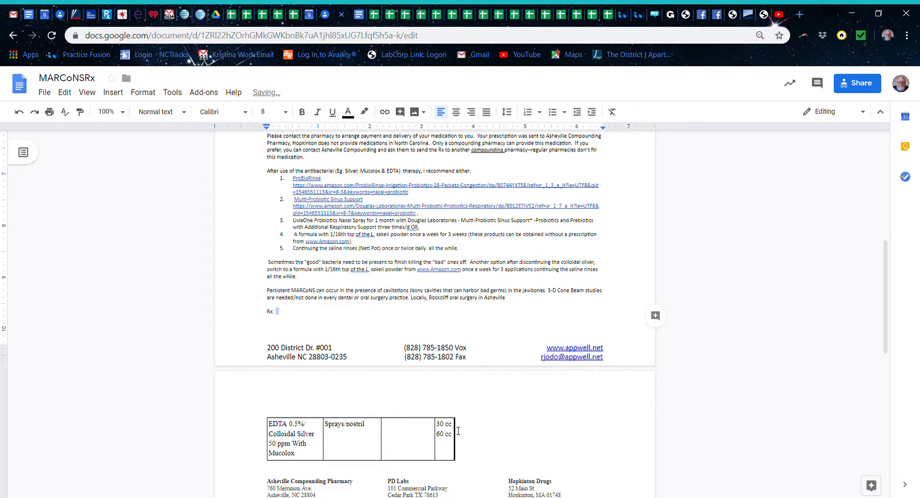
Widen the last column of the Rx therapy table and delete its 60 cc option, keeping only 30 cc
{"action": "left_click", "coordinate": [454, 434]}
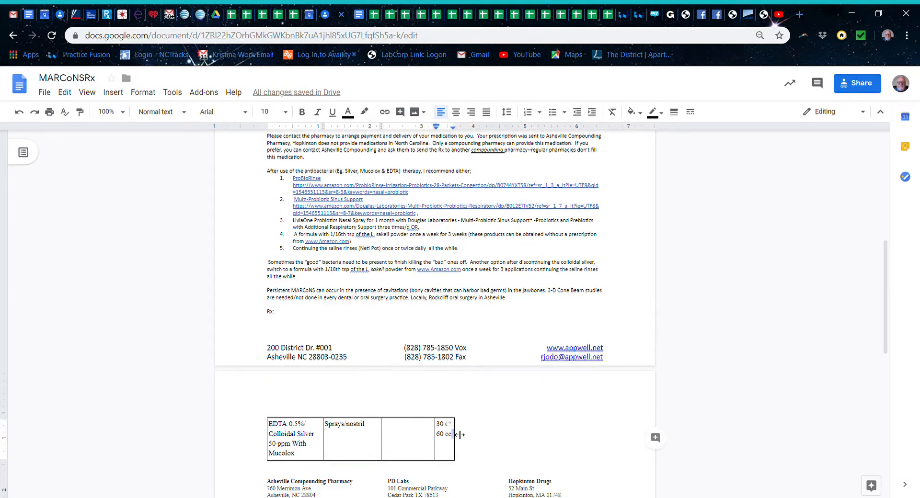
{"action": "left_click_drag", "start_coordinate": [458, 436], "coordinate": [591, 445]}
{"action": "left_click", "coordinate": [457, 439]}
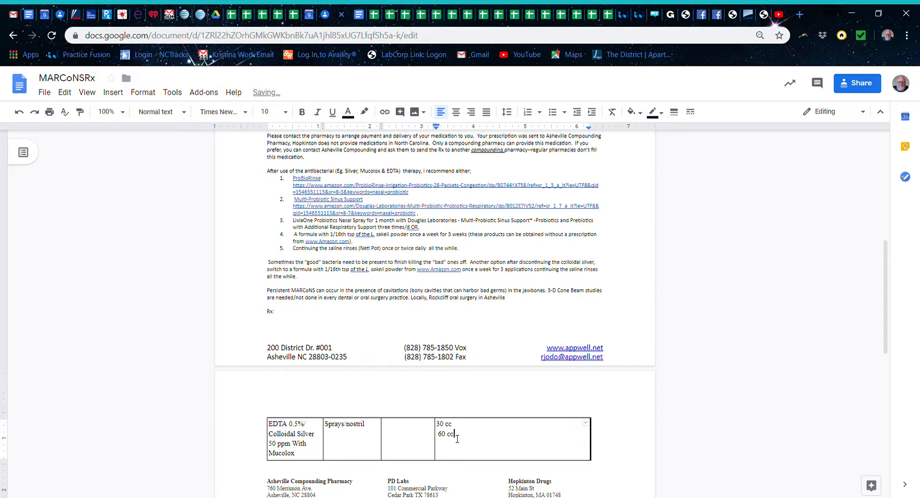
{"action": "key", "text": "BackSpace"}
{"action": "key", "text": "BackSpace"}
{"action": "key", "text": "BackSpace"}
{"action": "key", "text": "BackSpace"}
{"action": "key", "text": "BackSpace"}
Narrow the 30 cc column, then fill in the dosing as 2 Sprays/nostril with tid in the empty third cell
{"action": "left_click_drag", "start_coordinate": [440, 439], "coordinate": [569, 441]}
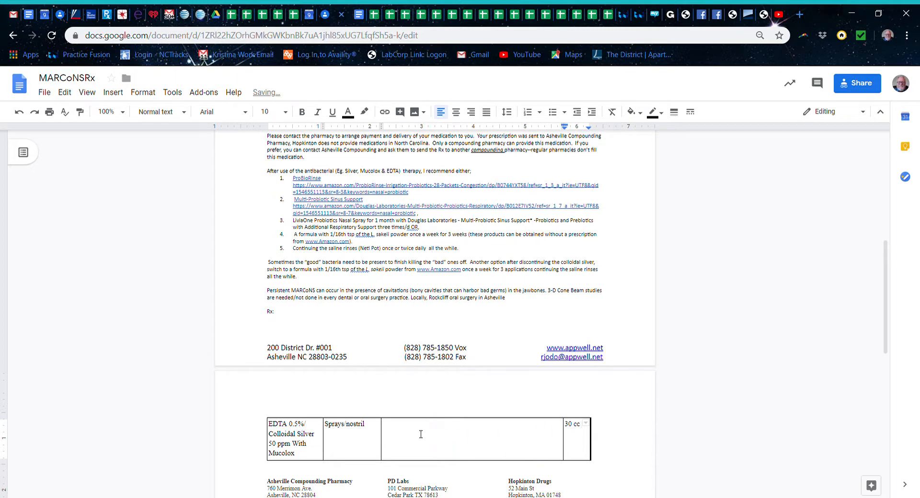
{"action": "left_click", "coordinate": [394, 428]}
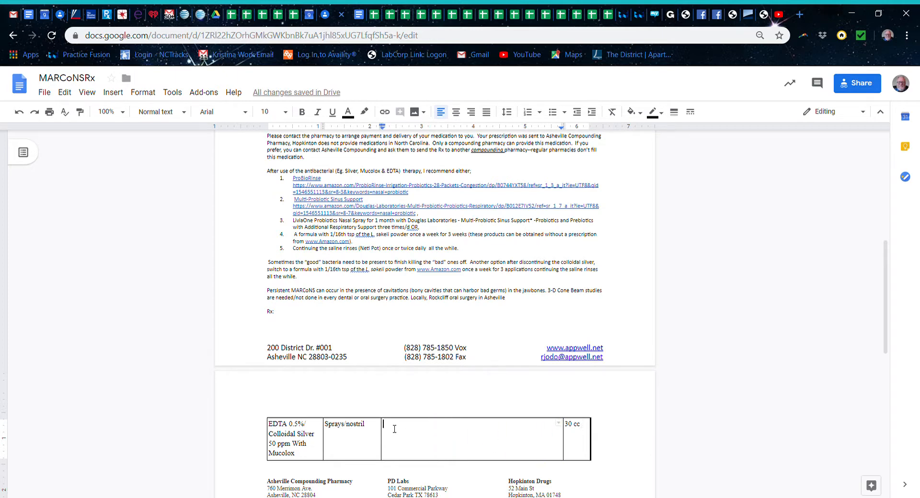
{"action": "type", "text": "tid"}
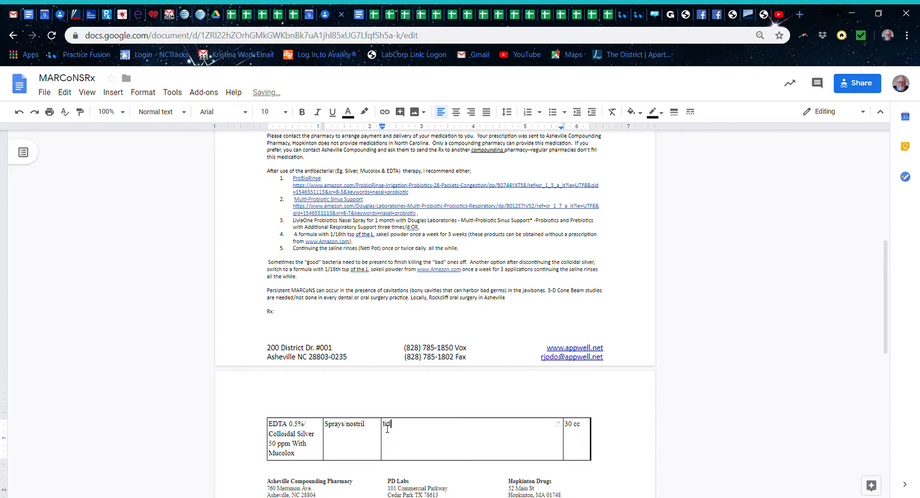
{"action": "left_click", "coordinate": [330, 428]}
{"action": "type", "text": "2"}
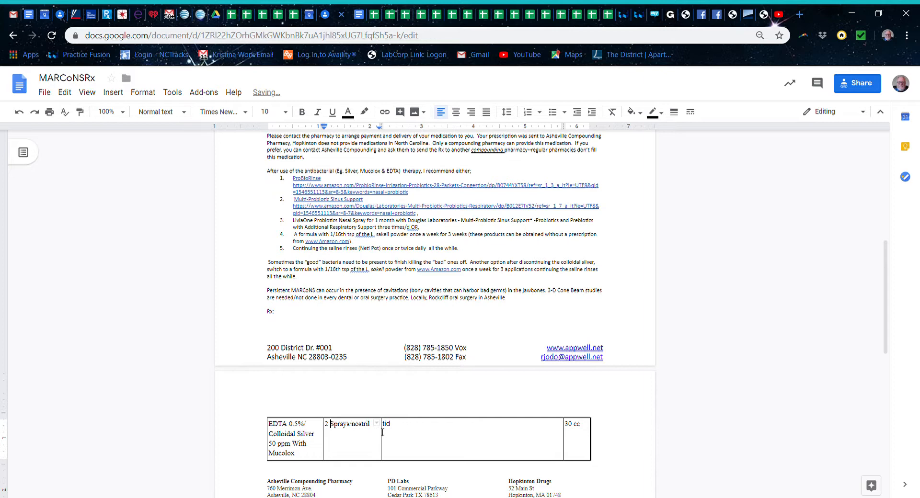
Resize the therapy table's columns and row height so the medication name fits on one line directly under Rx:
{"action": "left_click_drag", "start_coordinate": [384, 435], "coordinate": [545, 435]}
{"action": "left_click_drag", "start_coordinate": [323, 439], "coordinate": [480, 445]}
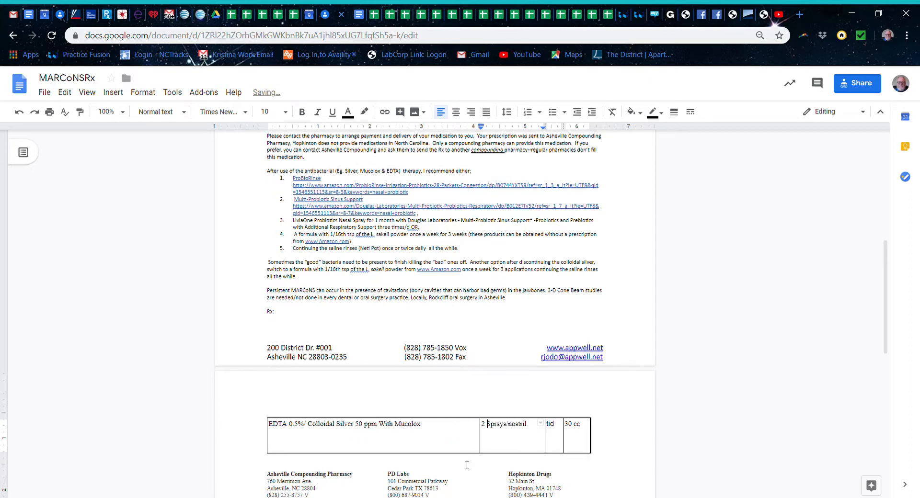
{"action": "left_click_drag", "start_coordinate": [429, 453], "coordinate": [419, 437]}
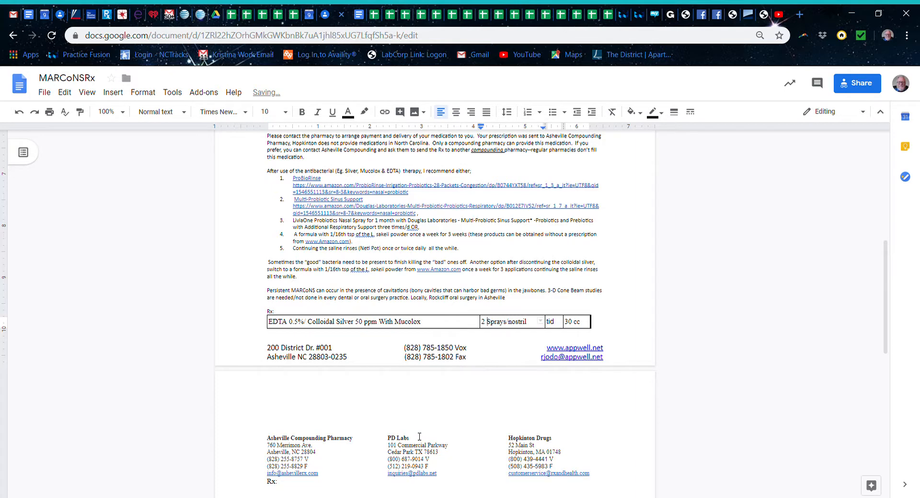
Review the completed MARCoNS letter from the signature block back to the patient table, and check the available download formats, including PDF
{"action": "scroll", "coordinate": [321, 302], "scroll_direction": "down", "scroll_amount": 2}
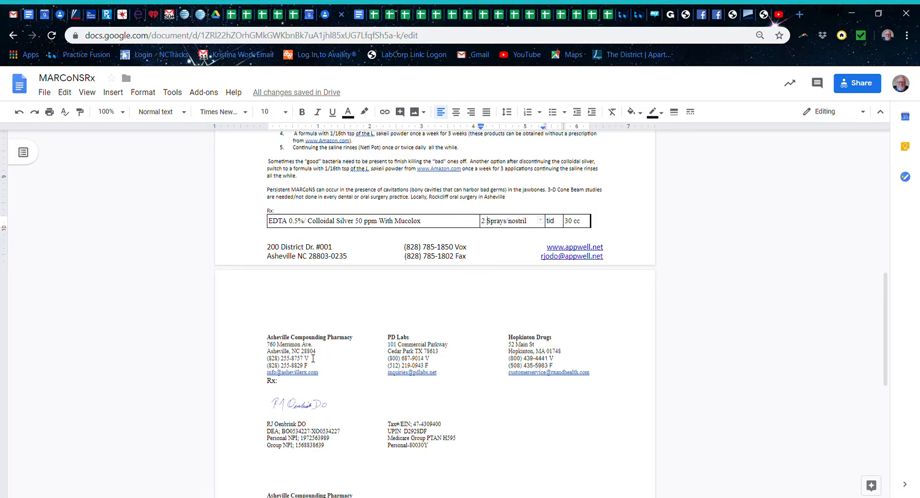
{"action": "scroll", "coordinate": [312, 358], "scroll_direction": "down", "scroll_amount": 3}
{"action": "scroll", "coordinate": [313, 358], "scroll_direction": "up", "scroll_amount": 5}
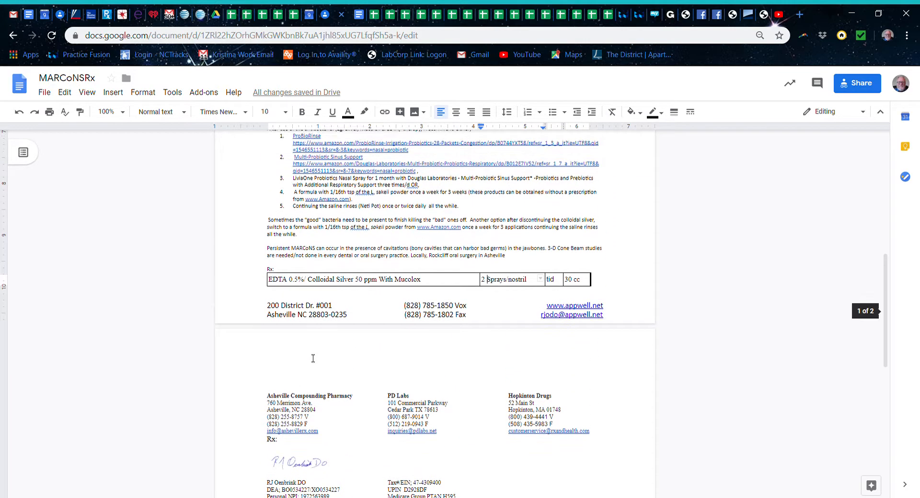
{"action": "scroll", "coordinate": [308, 383], "scroll_direction": "up", "scroll_amount": 5}
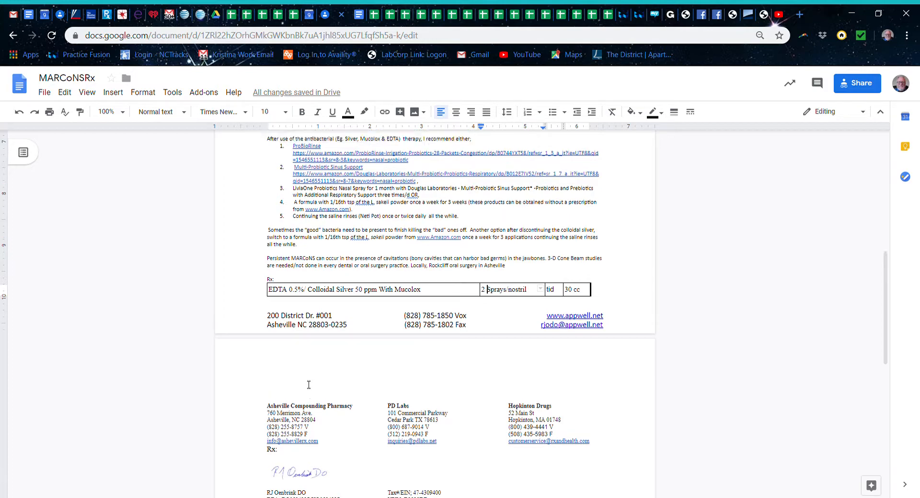
{"action": "scroll", "coordinate": [309, 386], "scroll_direction": "up", "scroll_amount": 4}
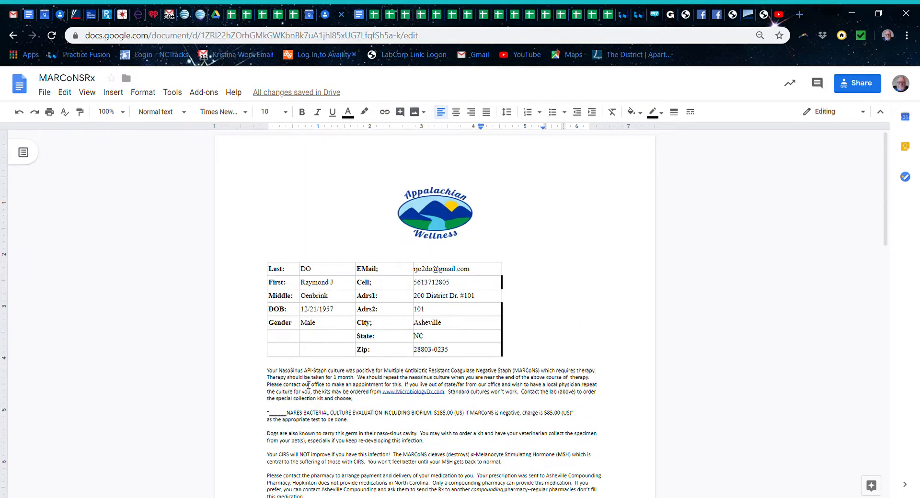
{"action": "left_click", "coordinate": [71, 95]}
{"action": "mouse_move", "coordinate": [44, 92]}
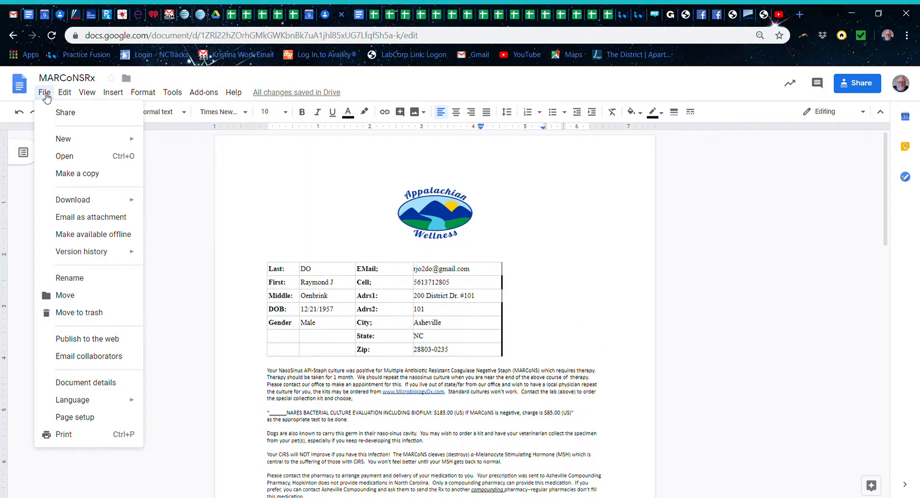
{"action": "mouse_move", "coordinate": [91, 204]}
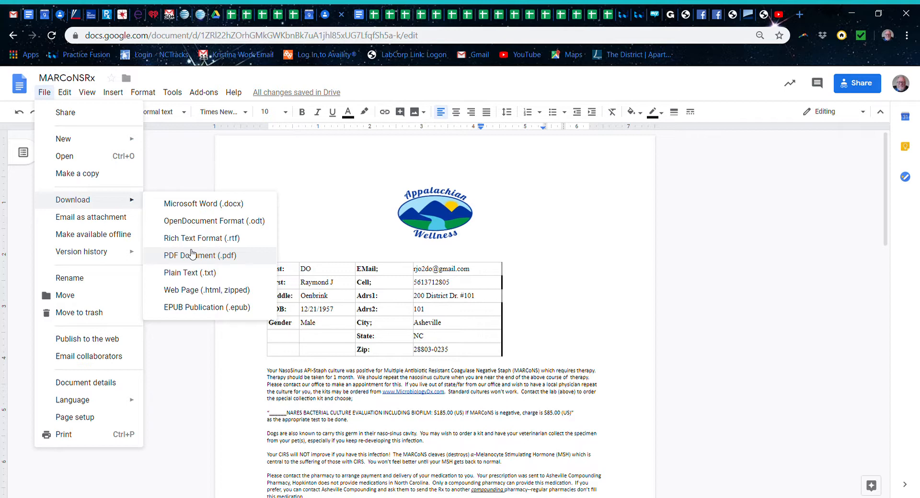
{"action": "left_click", "coordinate": [528, 350]}
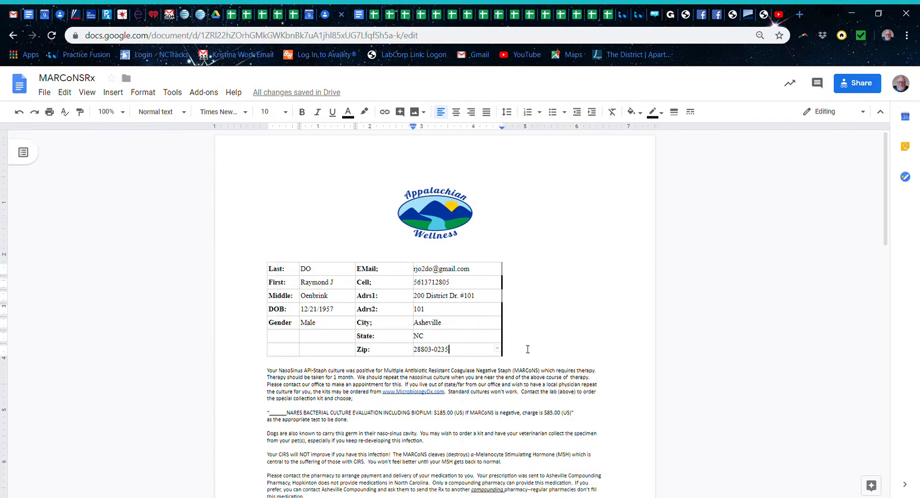
Clear the patient details table and delete the therapy table under Rx: to return the MARCoNSRx letter to a blank template
{"action": "left_click_drag", "start_coordinate": [528, 349], "coordinate": [277, 274]}
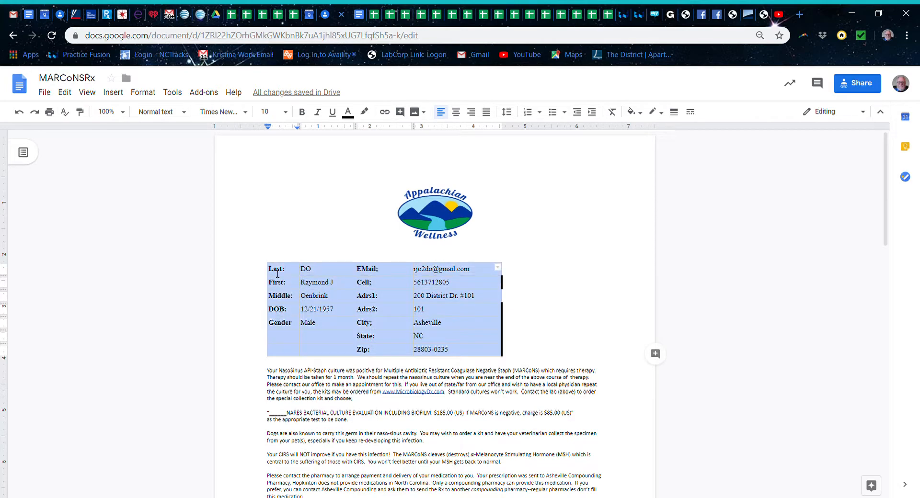
{"action": "key", "text": "ctrl+x"}
{"action": "scroll", "coordinate": [277, 274], "scroll_direction": "down", "scroll_amount": 10}
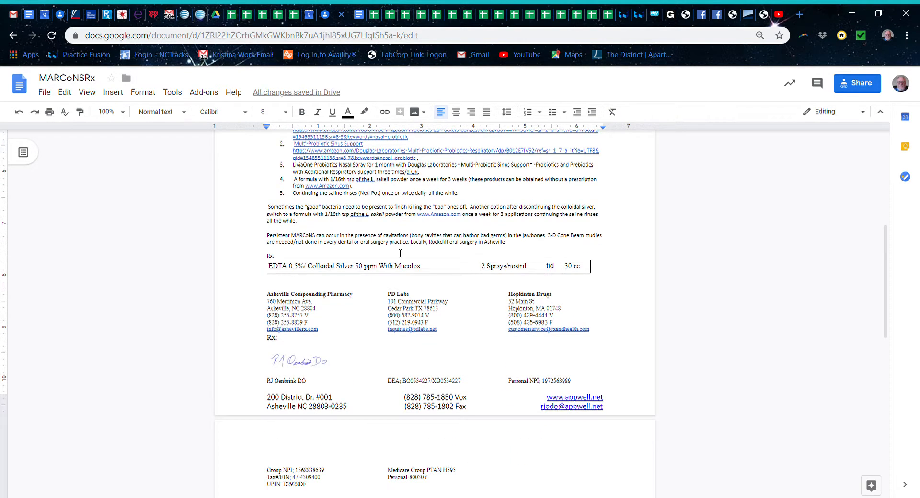
{"action": "left_click_drag", "start_coordinate": [280, 270], "coordinate": [573, 271]}
{"action": "right_click", "coordinate": [570, 270]}
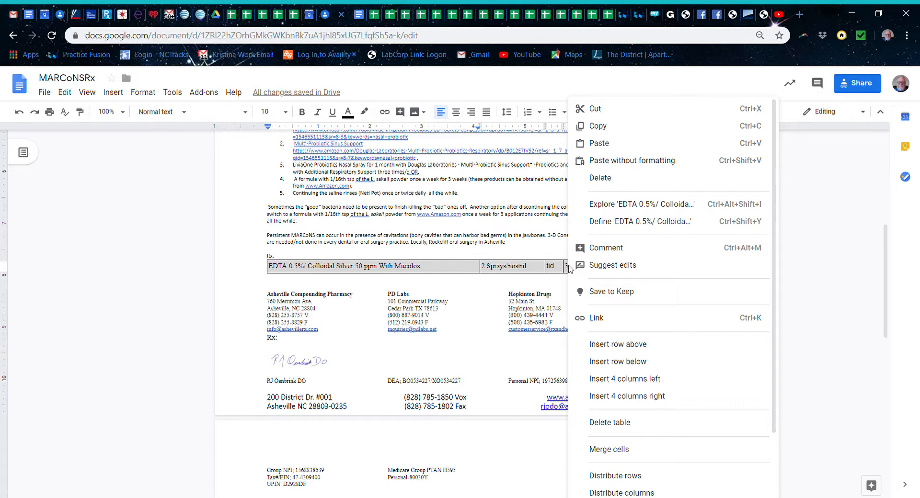
{"action": "left_click", "coordinate": [607, 427]}
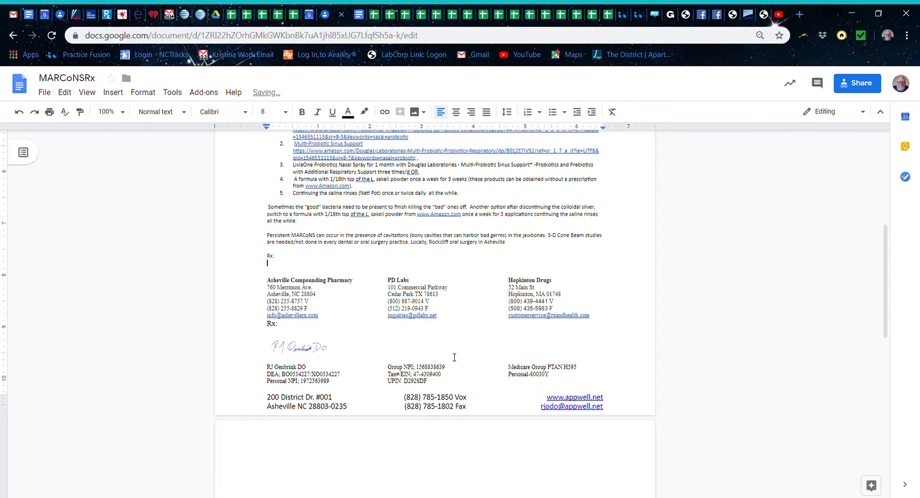
{"action": "scroll", "coordinate": [455, 357], "scroll_direction": "down", "scroll_amount": 4}
{"action": "scroll", "coordinate": [454, 357], "scroll_direction": "up", "scroll_amount": 2}
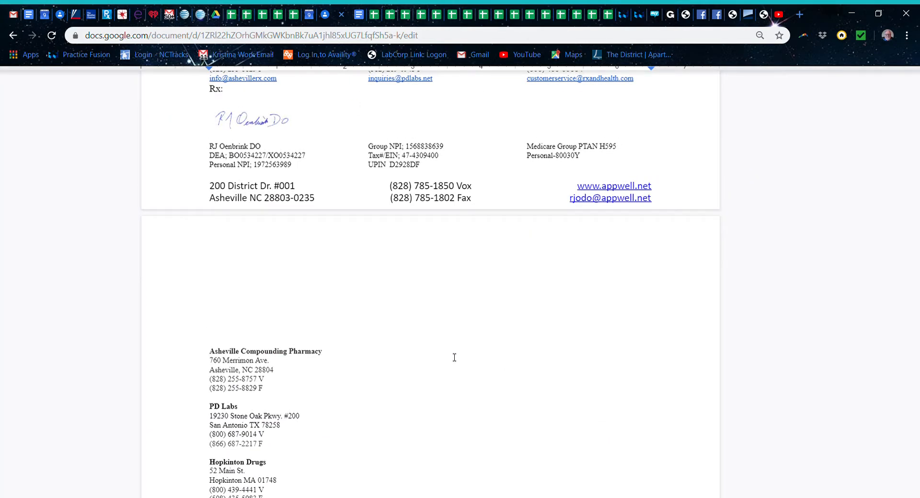
{"action": "scroll", "coordinate": [454, 357], "scroll_direction": "down", "scroll_amount": 2}
Open the NqRx document from the Docs home list and read its NeuroQuant MRI order, highlighting the Triage Brain Atrophy request
{"action": "left_click", "coordinate": [20, 86]}
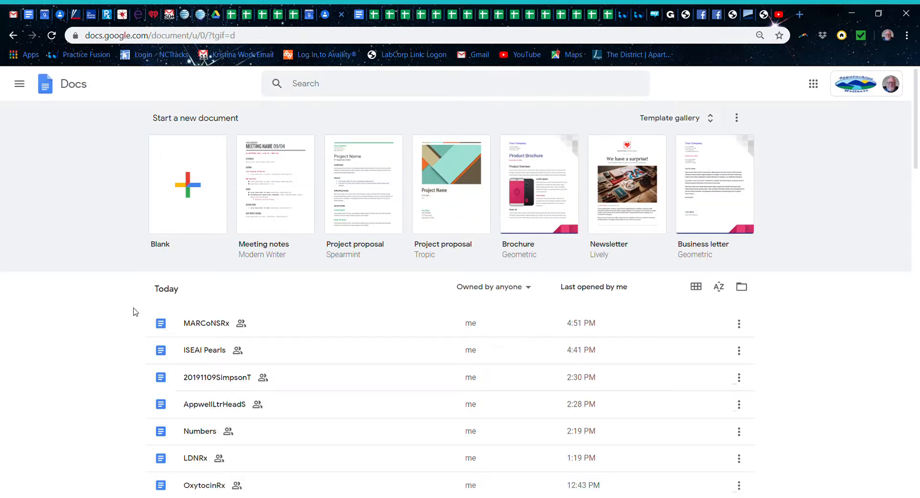
{"action": "scroll", "coordinate": [135, 313], "scroll_direction": "down", "scroll_amount": 2}
{"action": "scroll", "coordinate": [135, 312], "scroll_direction": "down", "scroll_amount": 1}
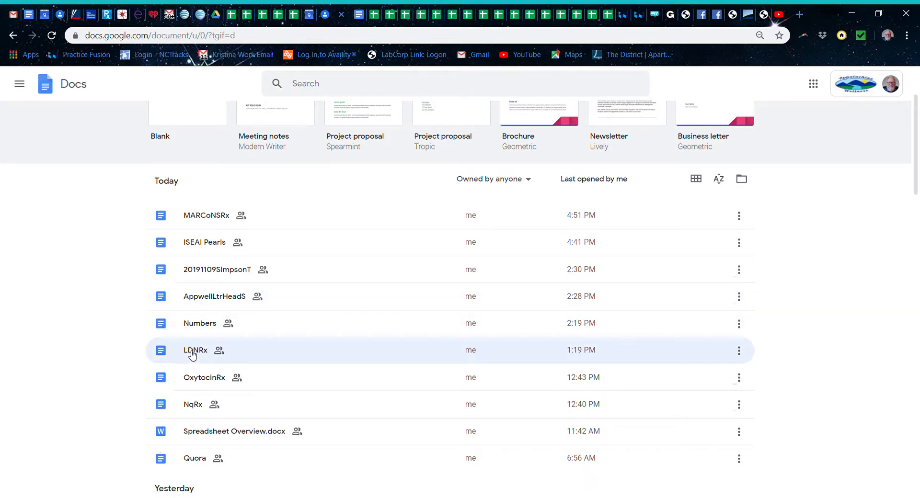
{"action": "left_click", "coordinate": [191, 405]}
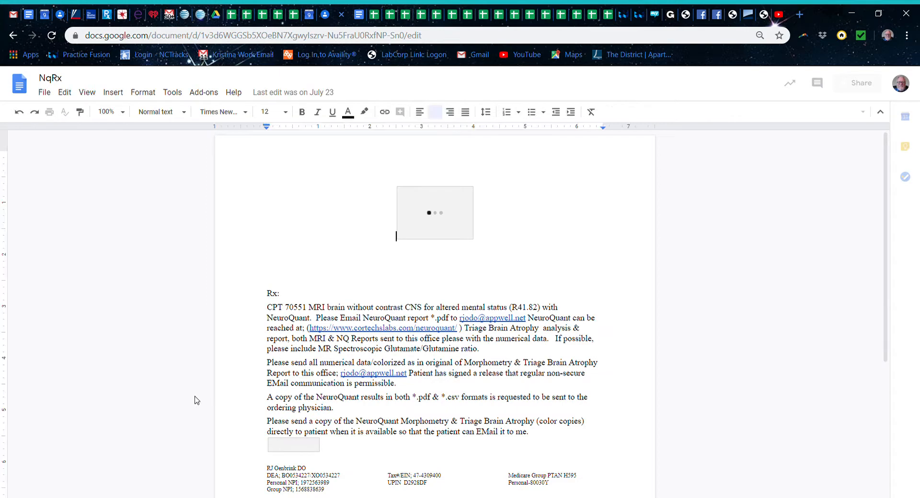
{"action": "scroll", "coordinate": [259, 366], "scroll_direction": "down", "scroll_amount": 2}
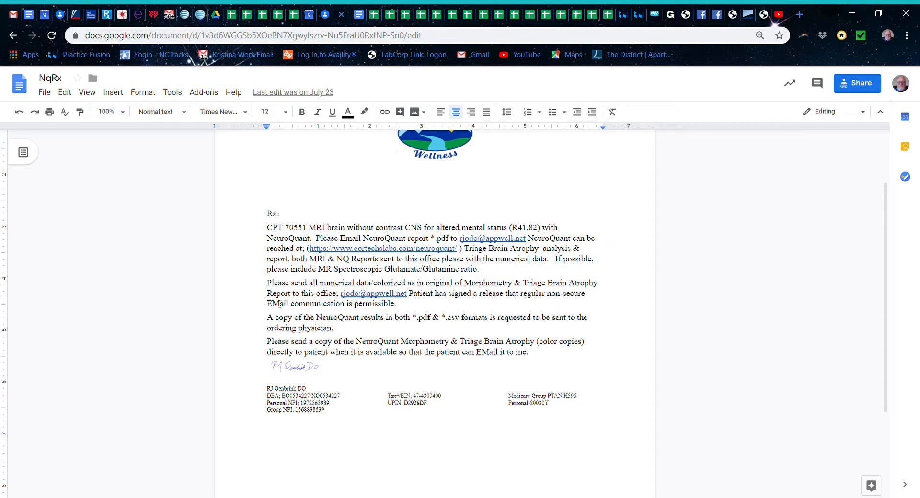
{"action": "scroll", "coordinate": [279, 303], "scroll_direction": "down", "scroll_amount": 1}
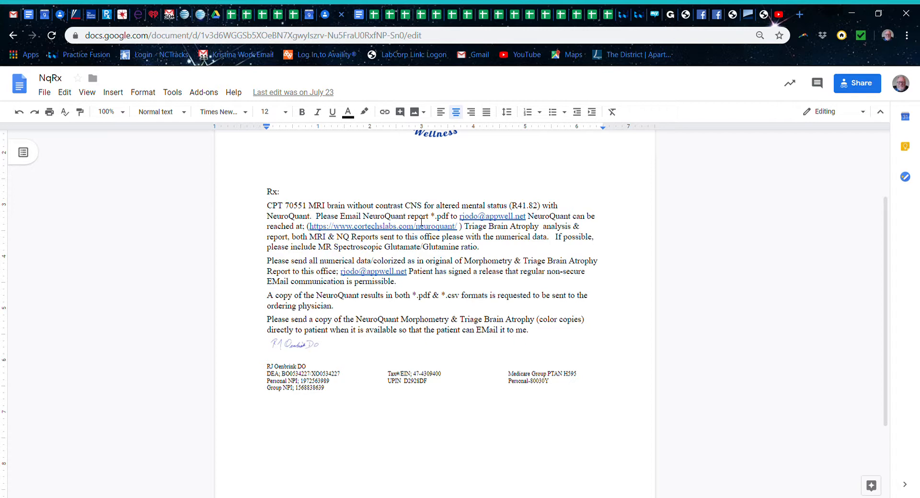
{"action": "left_click_drag", "start_coordinate": [469, 228], "coordinate": [528, 229]}
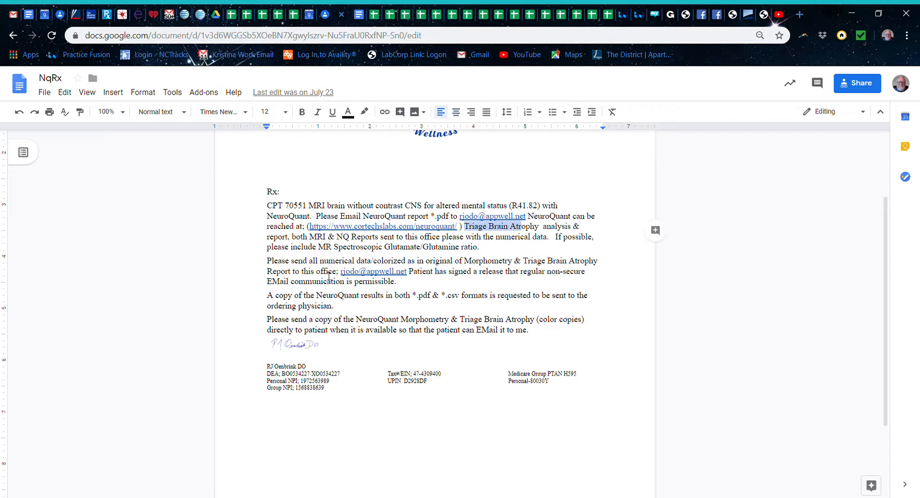
{"action": "scroll", "coordinate": [329, 274], "scroll_direction": "down", "scroll_amount": 3}
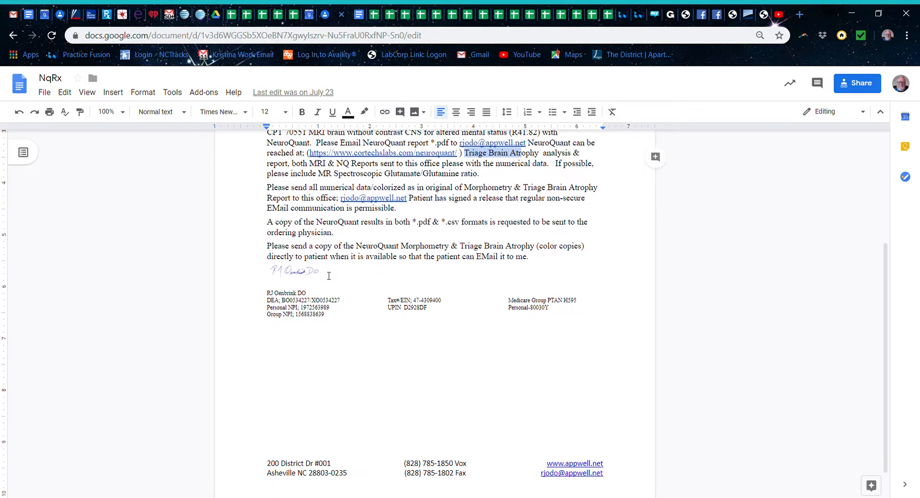
{"action": "scroll", "coordinate": [329, 276], "scroll_direction": "up", "scroll_amount": 5}
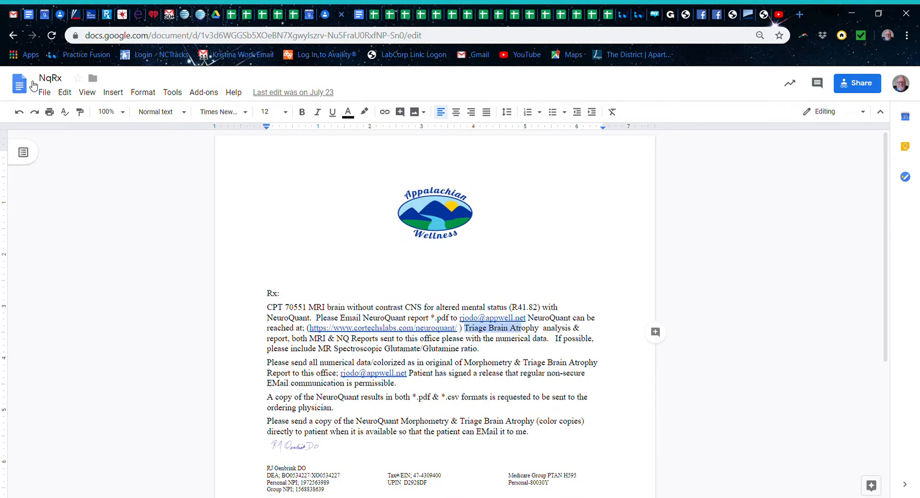
Enter the date 11/19/19 below the logo of the NqRx letter and start a new line beneath it
{"action": "left_click", "coordinate": [301, 264]}
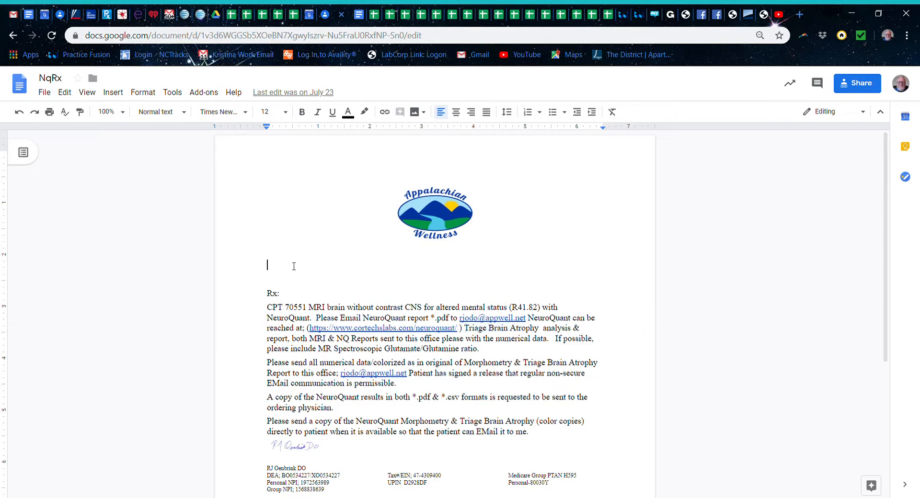
{"action": "type", "text": "11/1"}
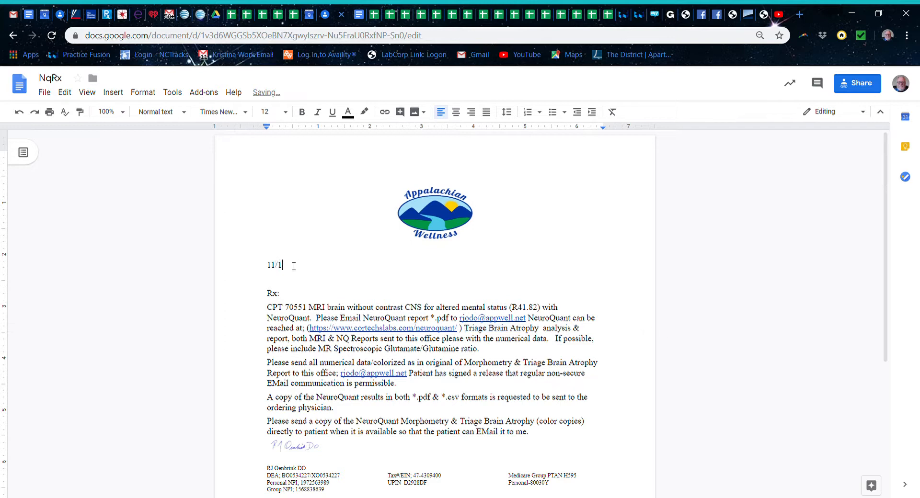
{"action": "type", "text": "9/2"}
{"action": "key", "text": "BackSpace"}
{"action": "type", "text": "19"}
{"action": "key", "text": "Return"}
{"action": "key", "text": "ctrl+v"}
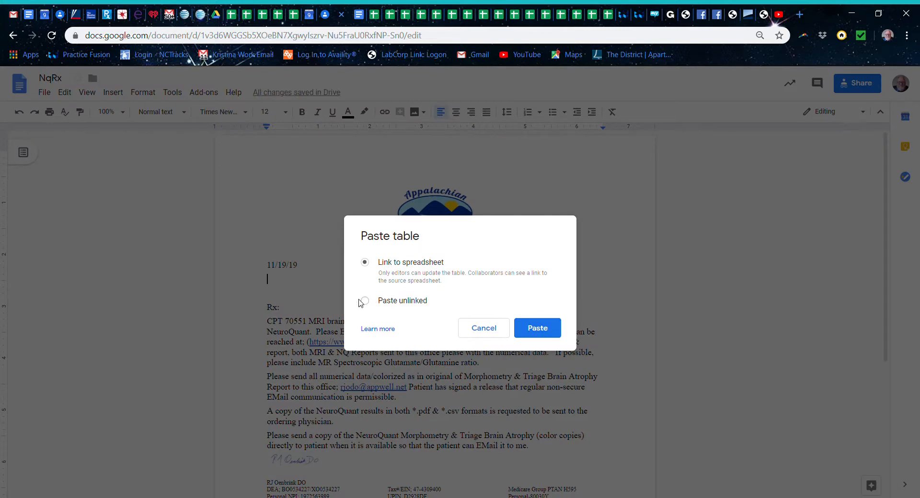
{"action": "left_click", "coordinate": [364, 302]}
{"action": "left_click", "coordinate": [532, 328]}
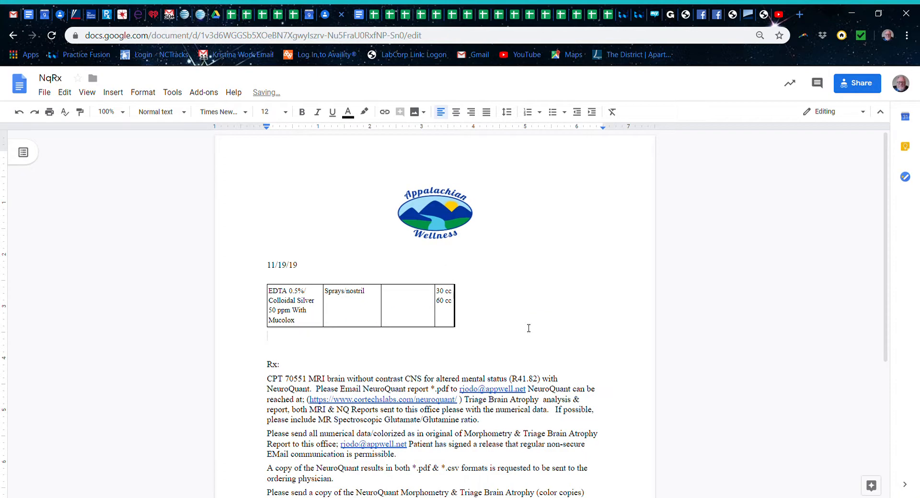
{"action": "key", "text": "ctrl+z"}
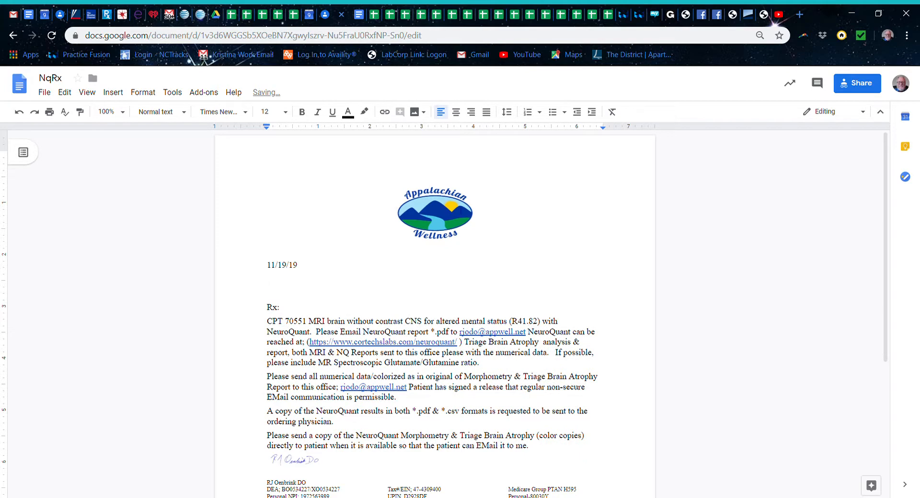
Copy the patient details block A1:D7 from the MARCoNS sheet of the PatientTest spreadsheet and return to the NqRx letter
{"action": "left_click", "coordinate": [294, 16]}
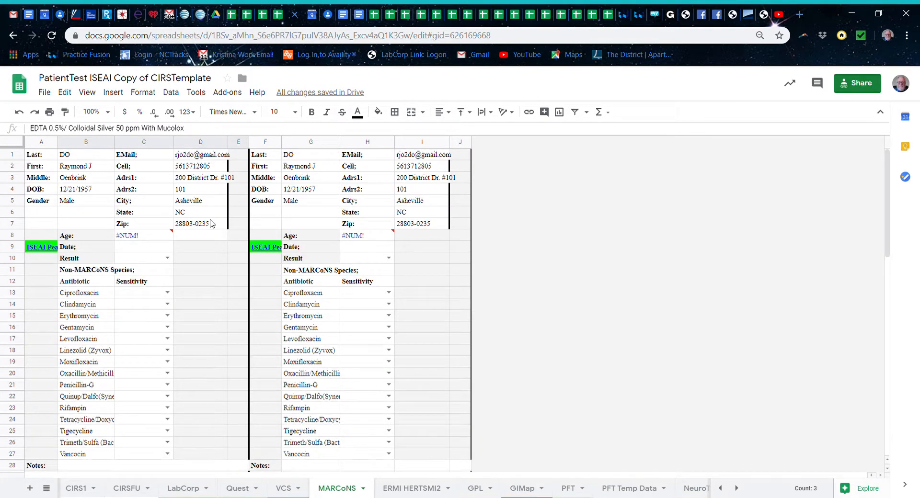
{"action": "left_click_drag", "start_coordinate": [209, 224], "coordinate": [38, 154]}
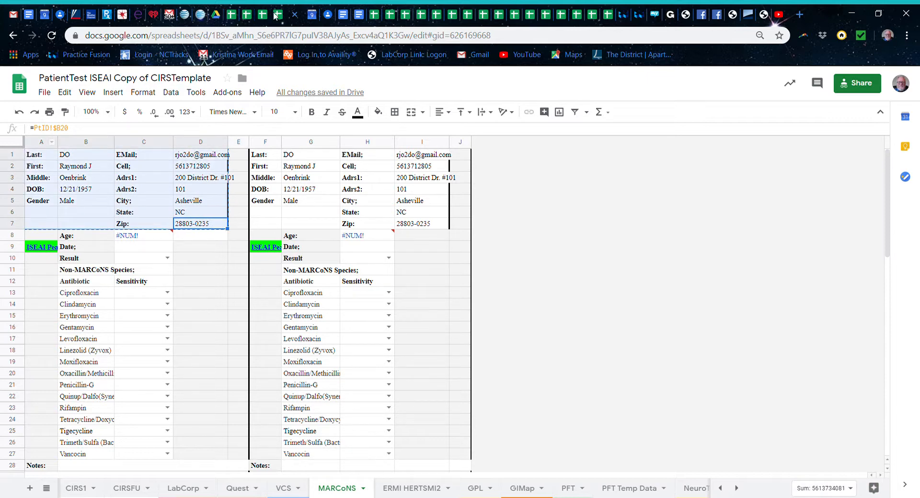
{"action": "left_click", "coordinate": [356, 17]}
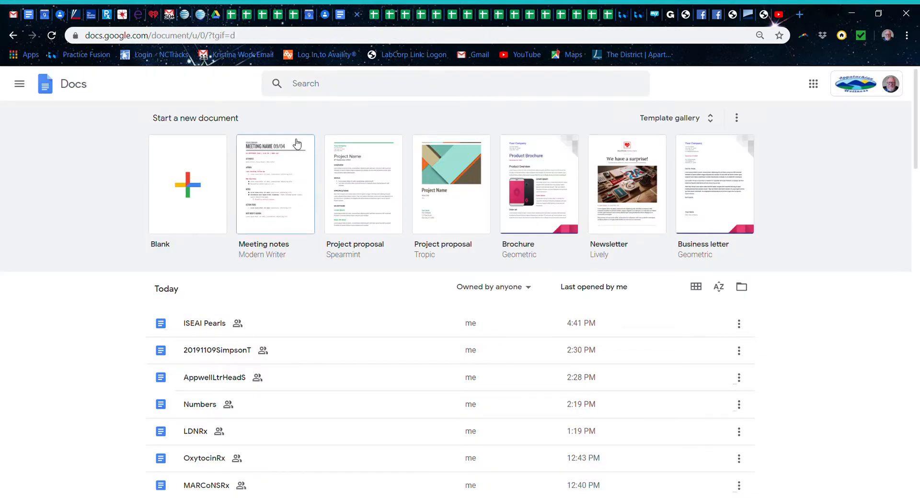
{"action": "left_click", "coordinate": [357, 15]}
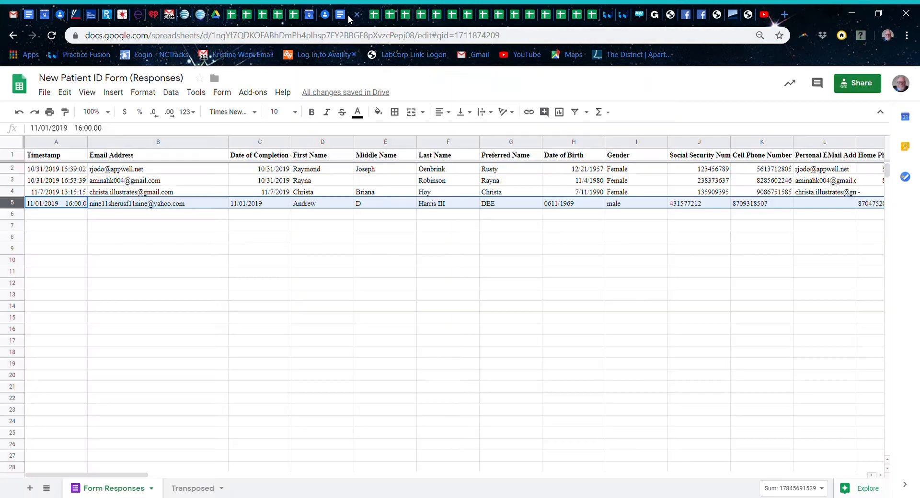
{"action": "left_click", "coordinate": [338, 22]}
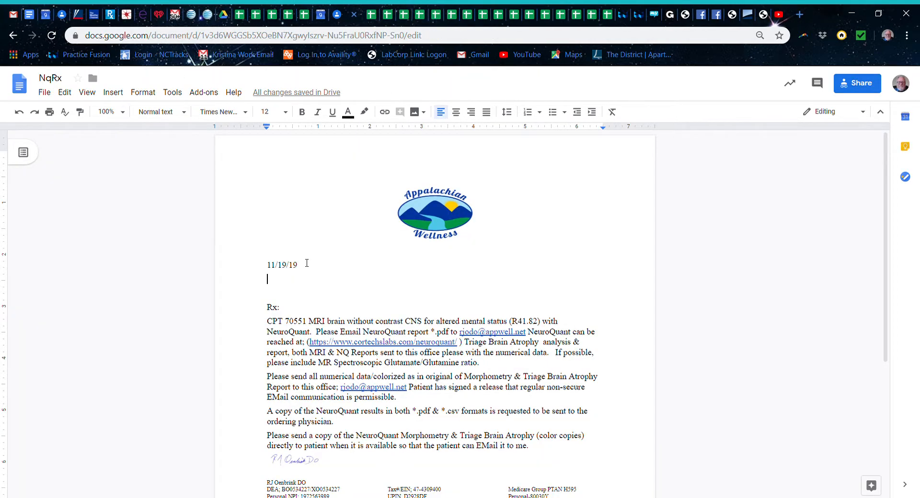
Paste the patient details below the date as an unlinked table and widen its last column to fit each entry on one line
{"action": "key", "text": "ctrl+v"}
{"action": "left_click", "coordinate": [364, 301]}
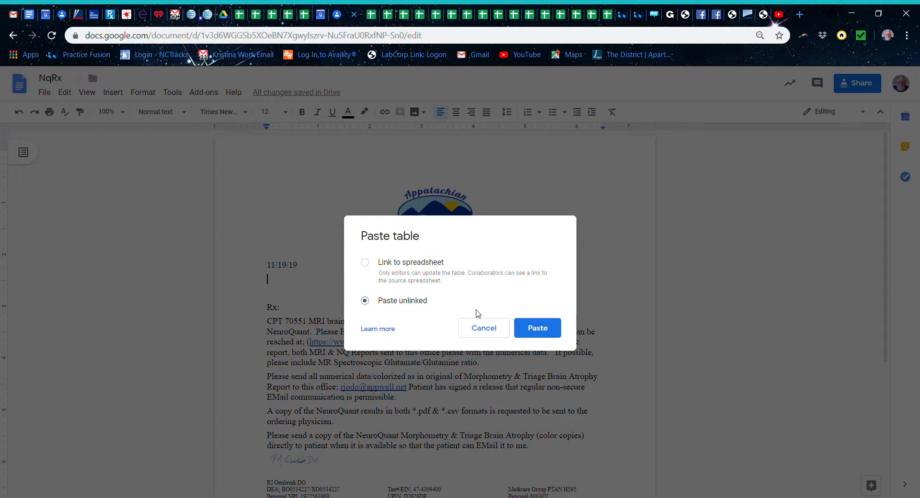
{"action": "left_click", "coordinate": [530, 329]}
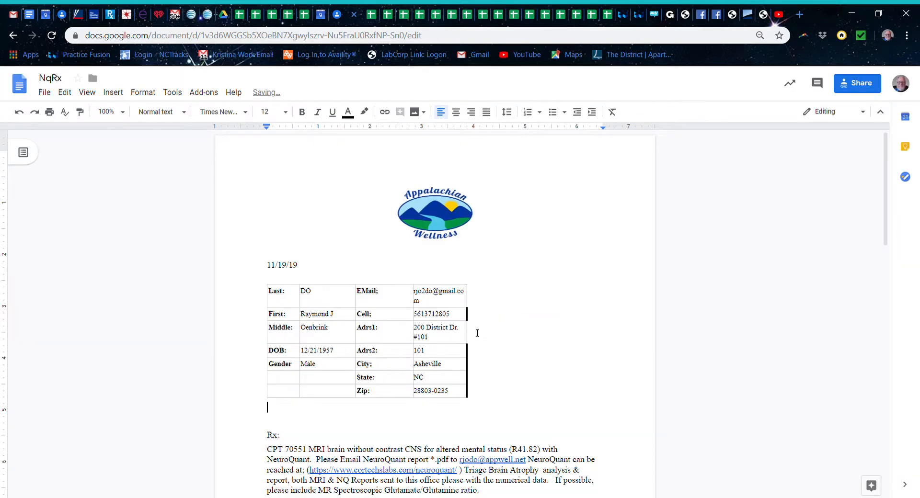
{"action": "left_click_drag", "start_coordinate": [467, 332], "coordinate": [523, 359]}
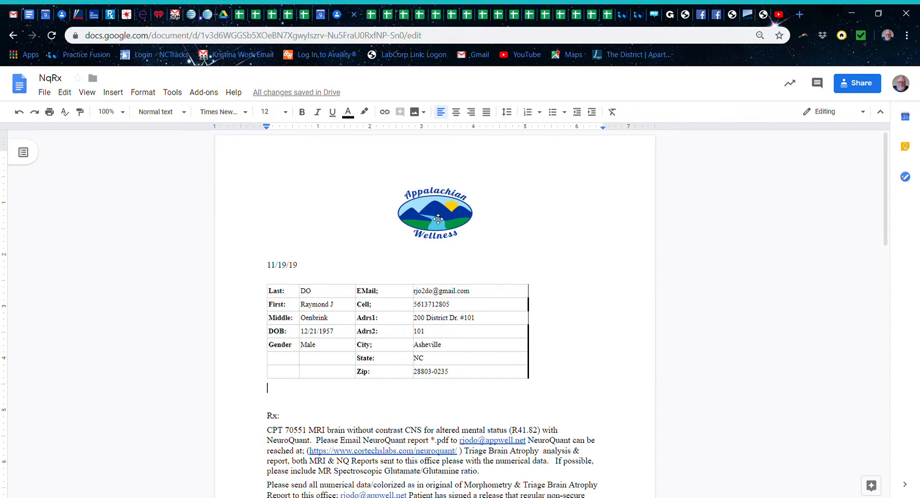
Examine the provider identifiers in the signature block and how they spill onto the second page, and highlight the entire letter
{"action": "scroll", "coordinate": [395, 310], "scroll_direction": "down", "scroll_amount": 12}
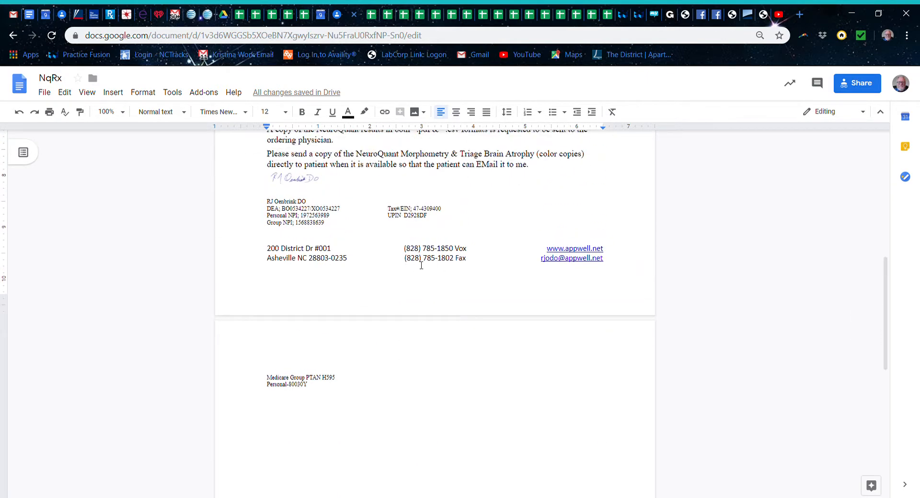
{"action": "scroll", "coordinate": [458, 268], "scroll_direction": "up", "scroll_amount": 2}
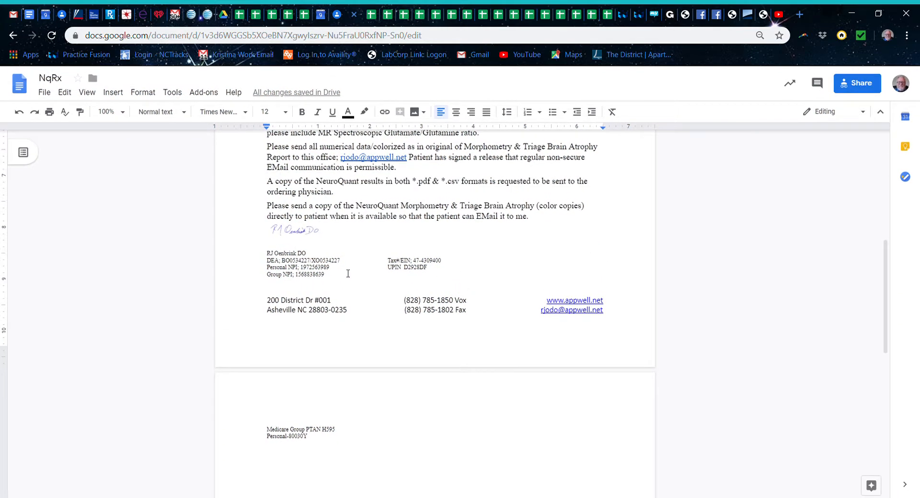
{"action": "mouse_move", "coordinate": [268, 259]}
{"action": "left_mouse_down"}
{"action": "mouse_move", "coordinate": [345, 280]}
{"action": "mouse_move", "coordinate": [473, 268]}
{"action": "left_mouse_up"}
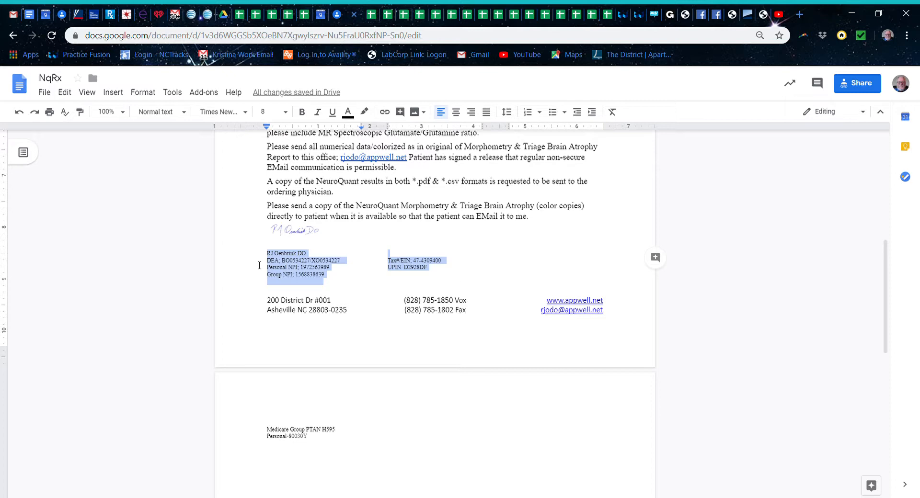
{"action": "scroll", "coordinate": [259, 265], "scroll_direction": "up", "scroll_amount": 7}
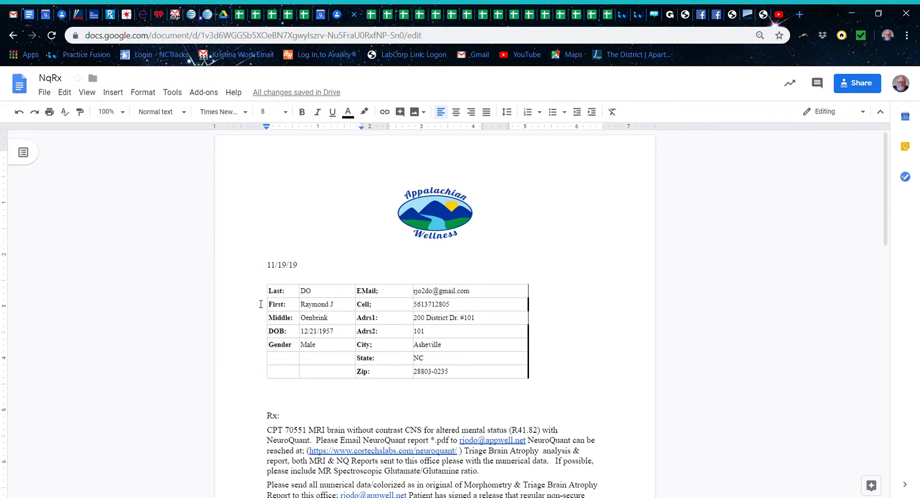
{"action": "key", "text": "ctrl+a"}
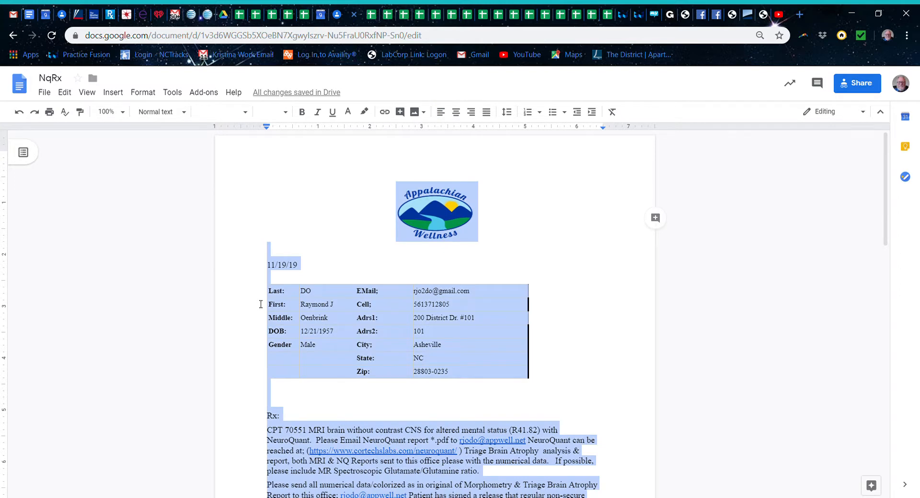
{"action": "left_click", "coordinate": [295, 319]}
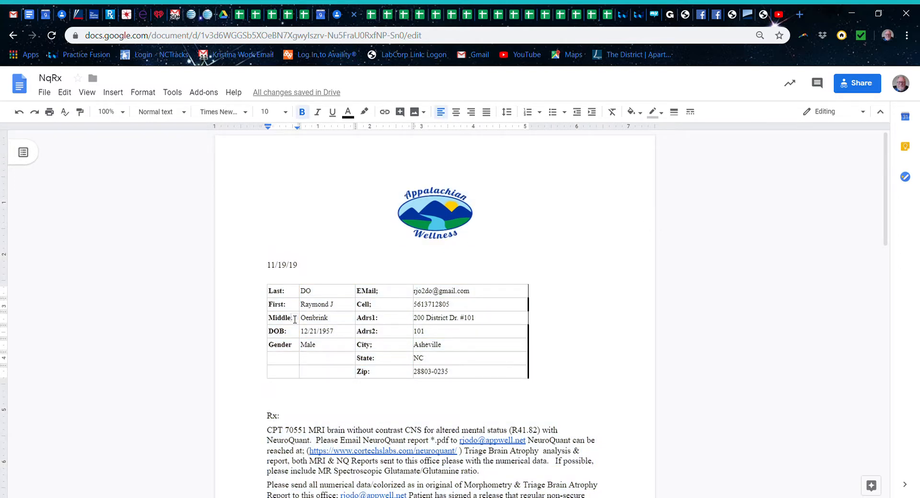
Reset the NqRx letter by undoing the patient table paste and deleting the 11/19/19 date line, and return to the Docs home list
{"action": "key", "text": "ctrl+z"}
{"action": "key", "text": "ctrl+z"}
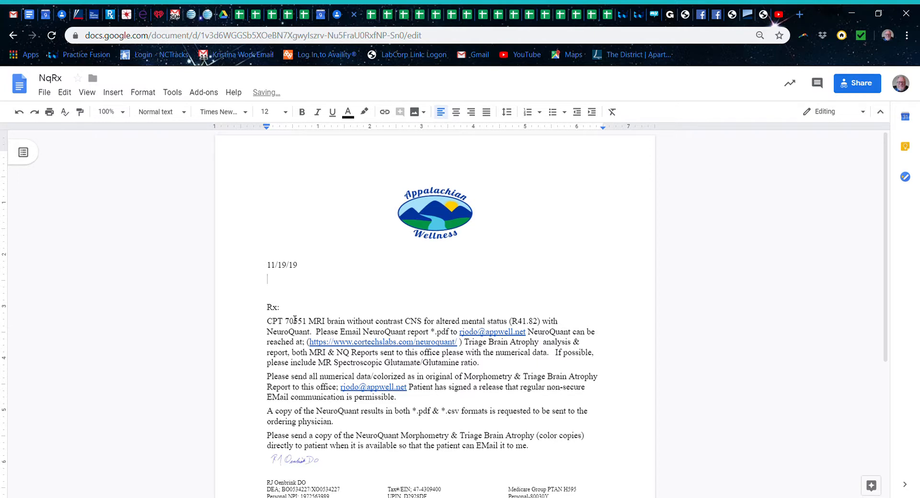
{"action": "key", "text": "BackSpace"}
{"action": "key", "text": "BackSpace"}
{"action": "key", "text": "BackSpace"}
{"action": "key", "text": "BackSpace"}
{"action": "key", "text": "BackSpace"}
{"action": "key", "text": "BackSpace"}
{"action": "key", "text": "BackSpace"}
{"action": "key", "text": "BackSpace"}
{"action": "key", "text": "BackSpace"}
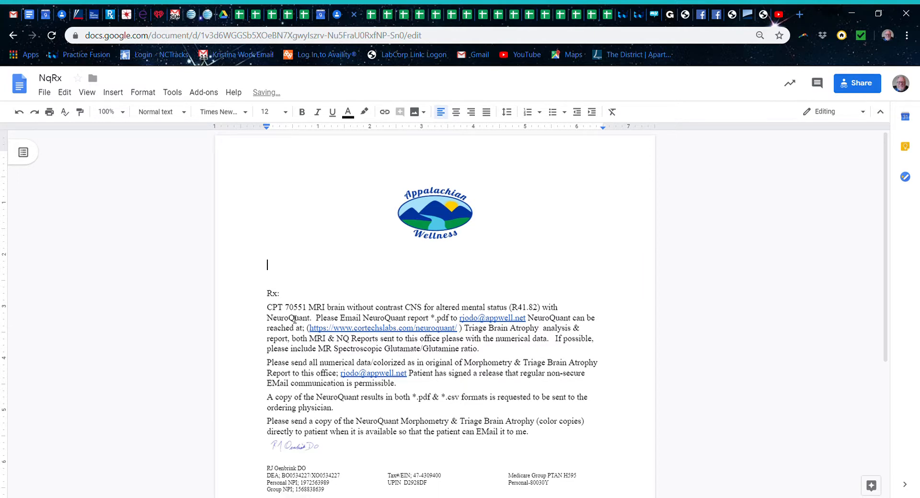
{"action": "scroll", "coordinate": [295, 320], "scroll_direction": "down", "scroll_amount": 3}
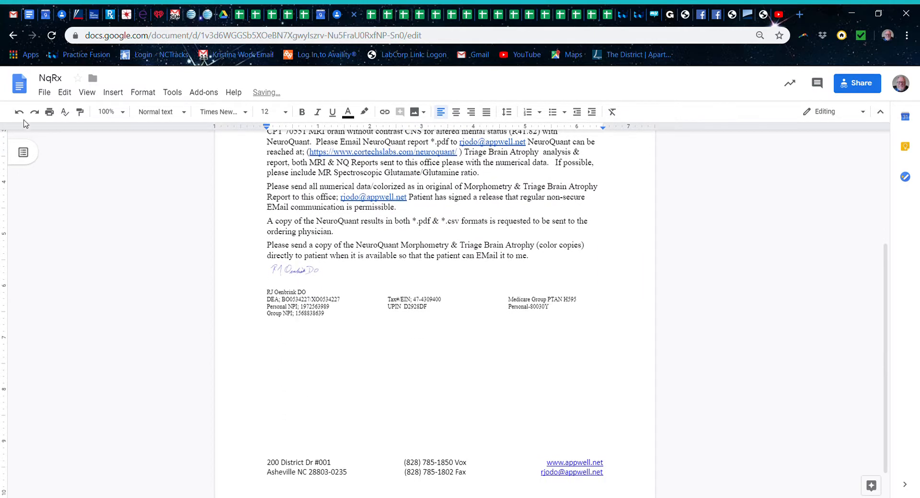
{"action": "left_click", "coordinate": [20, 84]}
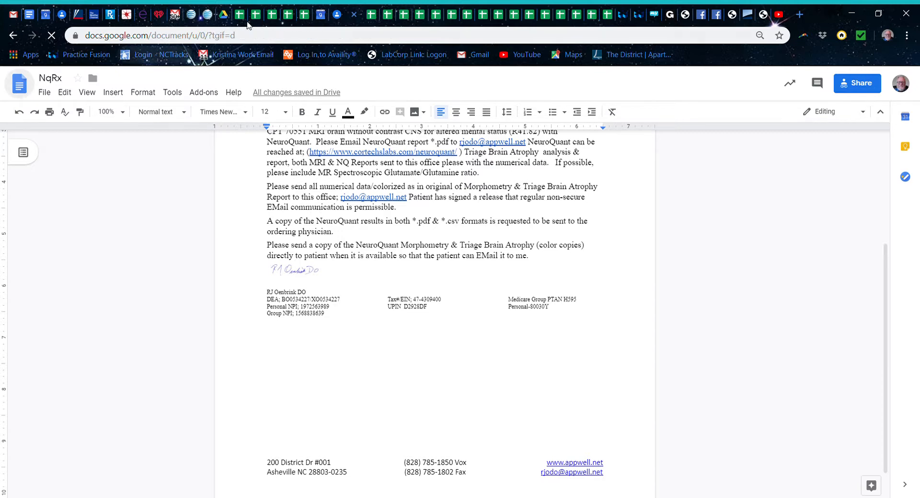
In the PatientTest spreadsheet, run the ERMIHERTSMI2NewColumn macro on the ERMI HERTSMI2 sheet with cell J1 selected
{"action": "left_click", "coordinate": [303, 19]}
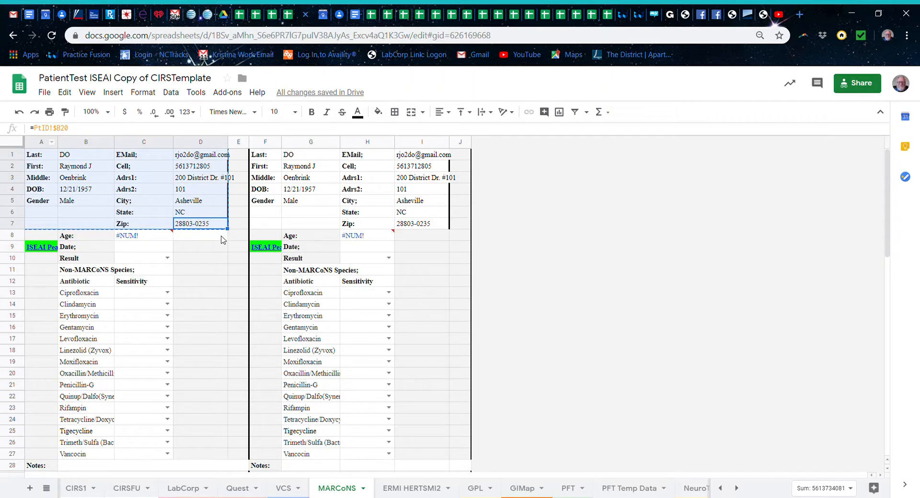
{"action": "left_click", "coordinate": [411, 488]}
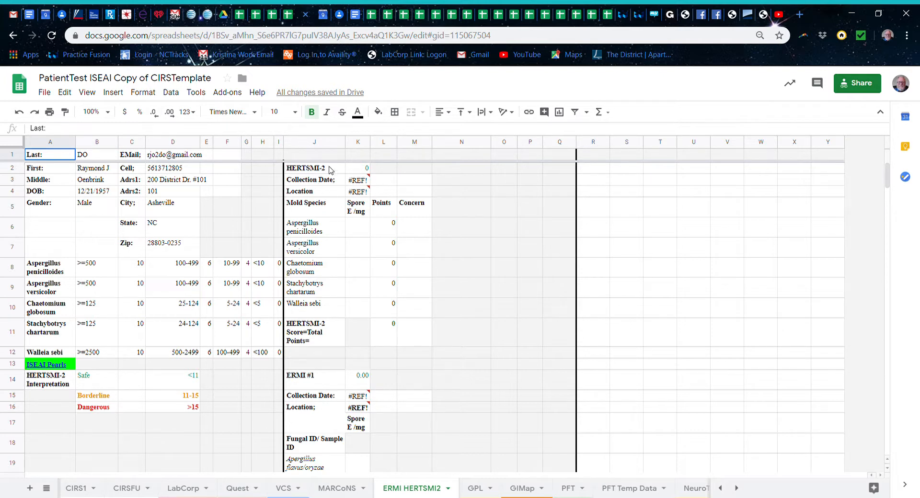
{"action": "left_click", "coordinate": [307, 154]}
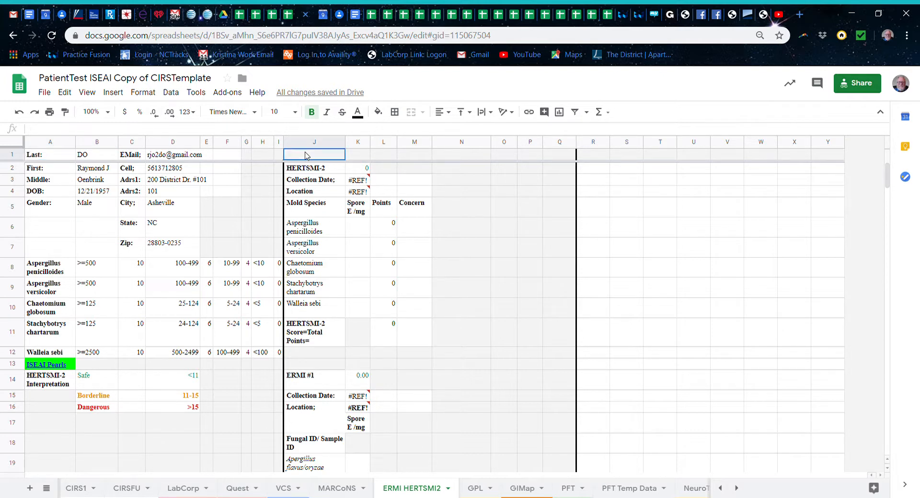
{"action": "left_click", "coordinate": [197, 96]}
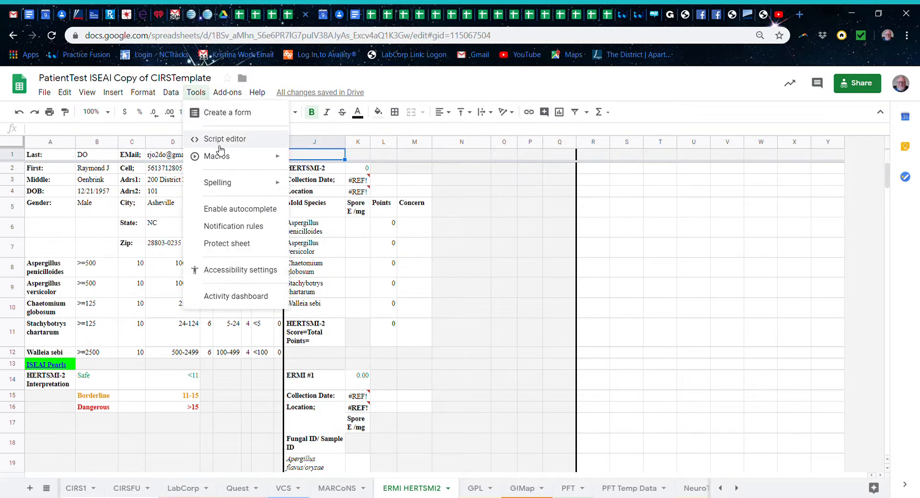
{"action": "mouse_move", "coordinate": [220, 156]}
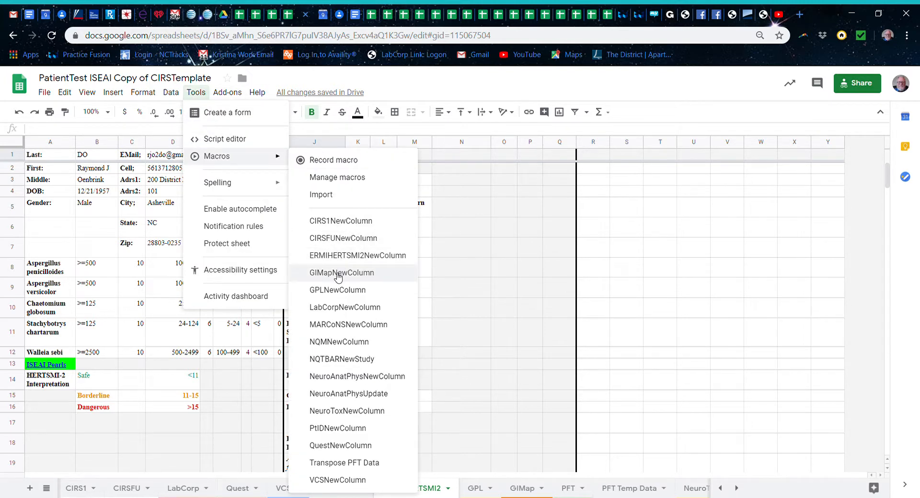
{"action": "left_click", "coordinate": [335, 259]}
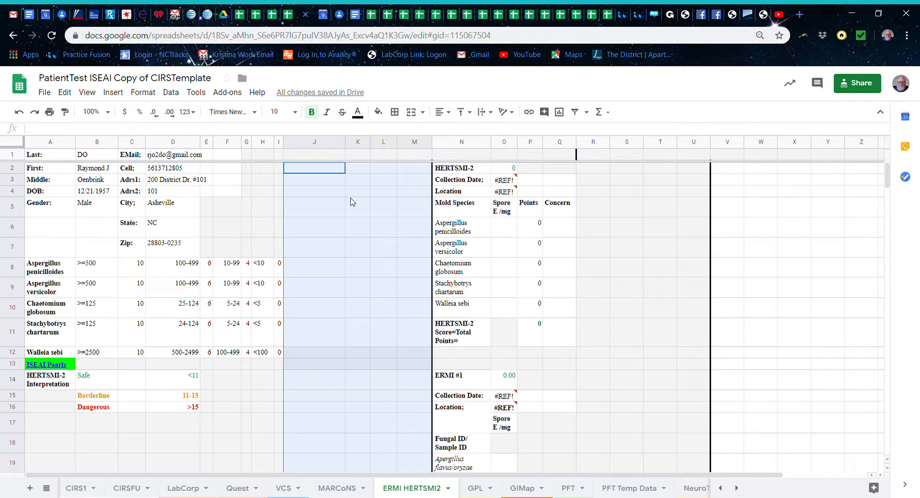
Copy the existing HERTSMI-2 and ERMI results block in cells N2:Q57 of the ERMI HERTSMI2 sheet
{"action": "left_click", "coordinate": [441, 171]}
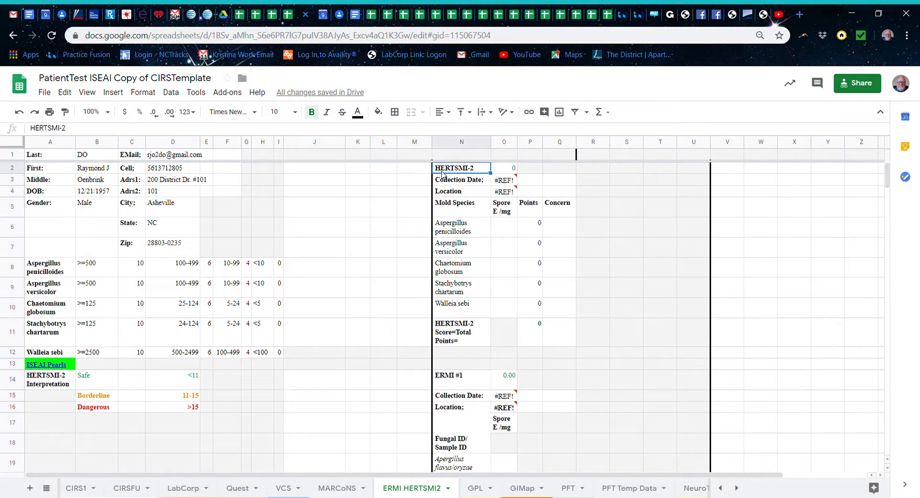
{"action": "key", "text": "shift+Right"}
{"action": "key", "text": "shift+Right"}
{"action": "key", "text": "shift+Right"}
{"action": "key", "text": "shift+Down"}
{"action": "key", "text": "shift+Down"}
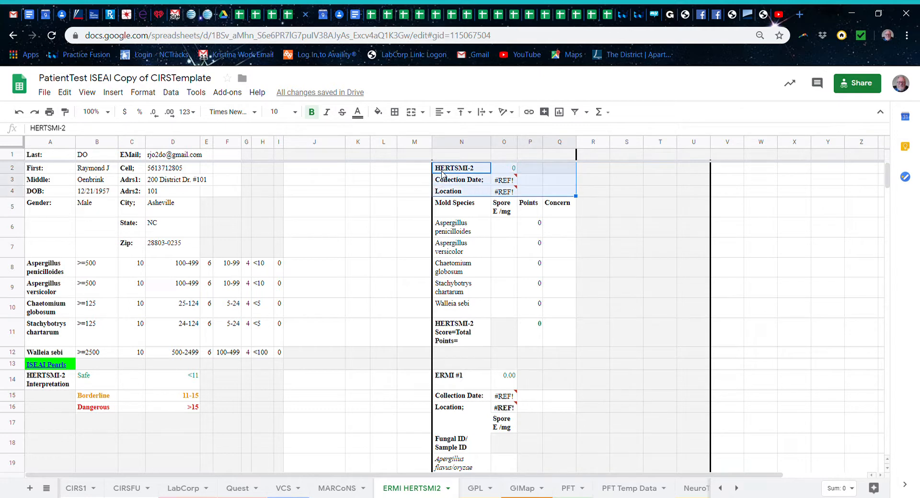
{"action": "key", "text": "shift+Down"}
{"action": "key", "text": "shift+Down"}
{"action": "key", "text": "shift+Down"}
{"action": "key", "text": "shift+Down"}
{"action": "key", "text": "shift+Down"}
{"action": "key", "text": "shift+Down"}
{"action": "key", "text": "shift+Down"}
{"action": "key", "text": "shift+Down"}
{"action": "key", "text": "shift+Down"}
{"action": "key", "text": "shift+Down"}
{"action": "key", "text": "shift+Down"}
{"action": "key", "text": "shift+Down"}
{"action": "key", "text": "shift+Down"}
{"action": "key", "text": "shift+Down"}
{"action": "key", "text": "shift+Down"}
{"action": "key", "text": "shift+Down"}
{"action": "key", "text": "shift+Down"}
{"action": "key", "text": "shift+Down"}
{"action": "key", "text": "shift+Down"}
{"action": "key", "text": "shift+Down"}
{"action": "key", "text": "shift+Down"}
{"action": "key", "text": "shift+Down"}
{"action": "key", "text": "shift+Down"}
{"action": "key", "text": "shift+Down"}
{"action": "key", "text": "shift+Down"}
{"action": "key", "text": "shift+Down"}
{"action": "key", "text": "shift+Down"}
{"action": "key", "text": "shift+Down"}
{"action": "key", "text": "shift+Down"}
{"action": "key", "text": "shift+Down"}
{"action": "key", "text": "shift+Down"}
{"action": "key", "text": "shift+Down"}
{"action": "key", "text": "shift+Down"}
{"action": "key", "text": "shift+Down"}
{"action": "key", "text": "shift+Down"}
{"action": "key", "text": "shift+Down"}
{"action": "key", "text": "shift+Down"}
{"action": "key", "text": "shift+Down"}
{"action": "key", "text": "shift+Down"}
{"action": "key", "text": "shift+Down"}
{"action": "key", "text": "shift+Down"}
{"action": "key", "text": "shift+Down"}
{"action": "key", "text": "shift+Down"}
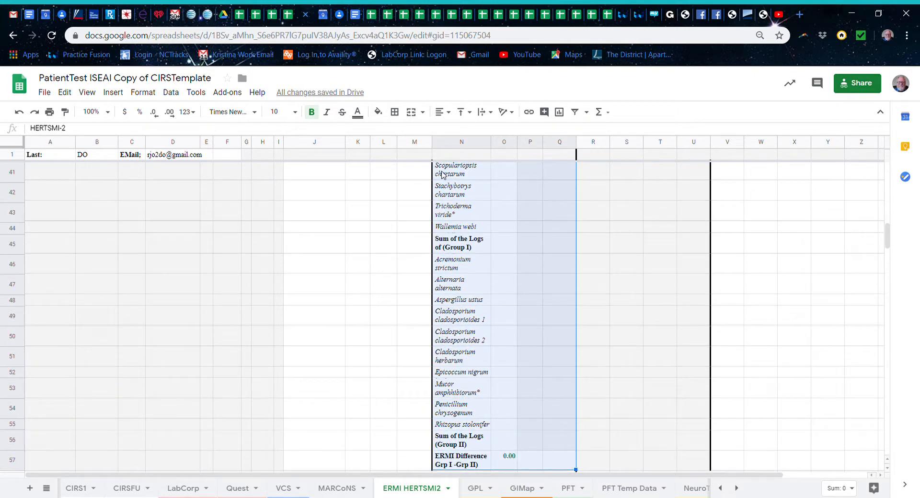
{"action": "scroll", "coordinate": [442, 174], "scroll_direction": "down", "scroll_amount": 1}
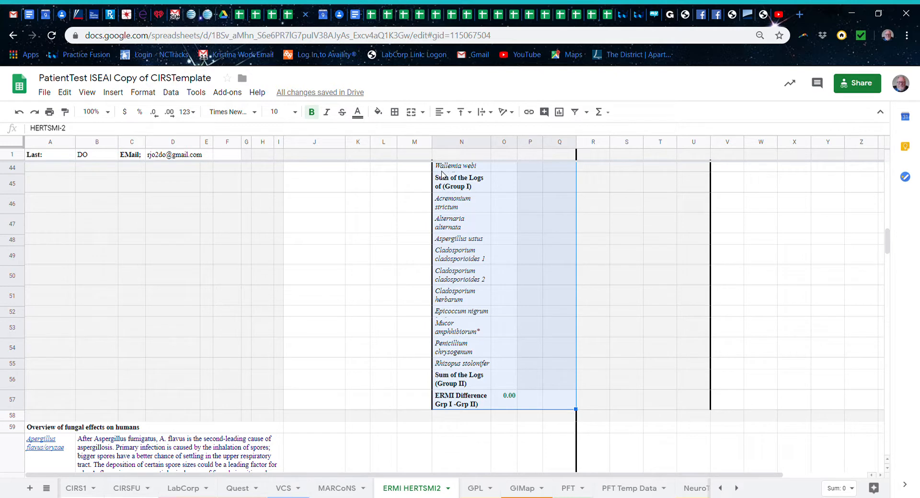
Paste the copied HERTSMI-2 and ERMI block into the new empty columns, cells J2:M57
{"action": "left_click_drag", "start_coordinate": [317, 399], "coordinate": [405, 408]}
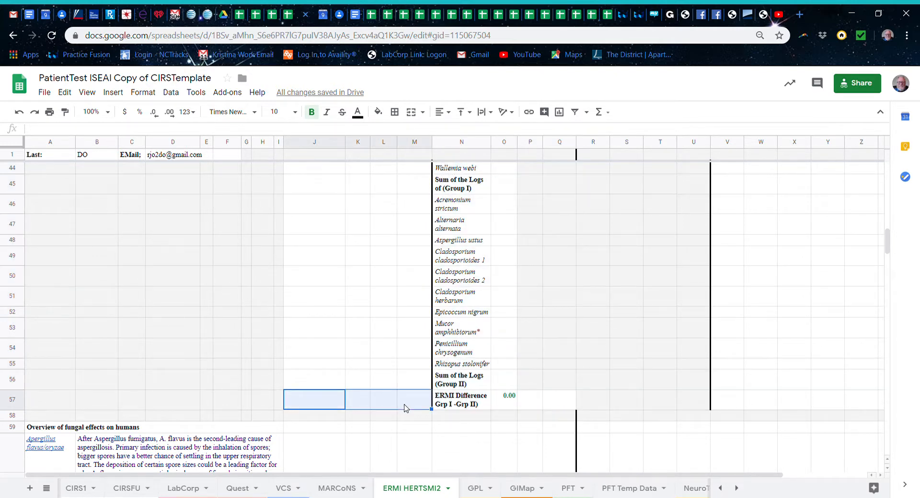
{"action": "key", "text": "shift+Up"}
{"action": "key", "text": "shift+Up"}
{"action": "key", "text": "shift+Up"}
{"action": "key", "text": "shift+Up"}
{"action": "key", "text": "shift+Up"}
{"action": "key", "text": "shift+Up"}
{"action": "key", "text": "shift+Up"}
{"action": "key", "text": "shift+Up"}
{"action": "key", "text": "shift+Up"}
{"action": "key", "text": "shift+Up"}
{"action": "key", "text": "shift+Up"}
{"action": "key", "text": "shift+Up"}
{"action": "key", "text": "shift+Up"}
{"action": "key", "text": "shift+Up"}
{"action": "key", "text": "shift+Up"}
{"action": "key", "text": "shift+Up"}
{"action": "key", "text": "shift+Up"}
{"action": "key", "text": "shift+Up"}
{"action": "key", "text": "shift+Up"}
{"action": "key", "text": "shift+Up"}
{"action": "key", "text": "shift+Up"}
{"action": "key", "text": "shift+Up"}
{"action": "key", "text": "shift+Up"}
{"action": "key", "text": "shift+Up"}
{"action": "key", "text": "shift+Up"}
{"action": "key", "text": "shift+Up"}
{"action": "key", "text": "shift+Down"}
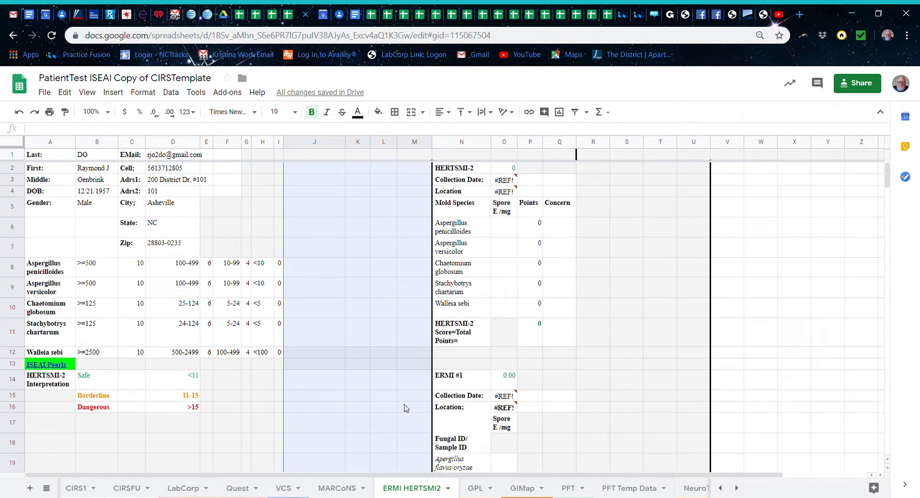
{"action": "key", "text": "ctrl+v"}
Review the pasted HERTSMI-2 and ERMI #1 sections and their mold species list, and inspect the formula behind the new ERMI #1 value
{"action": "scroll", "coordinate": [406, 409], "scroll_direction": "down", "scroll_amount": 4}
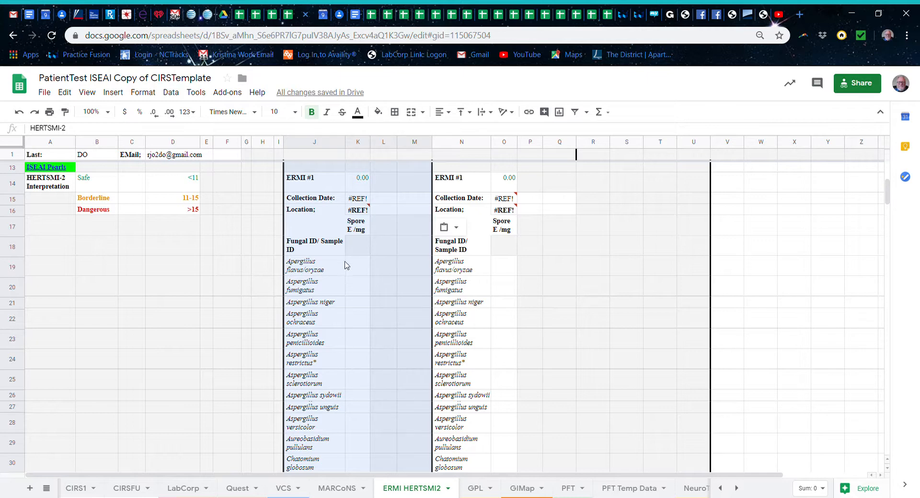
{"action": "scroll", "coordinate": [347, 269], "scroll_direction": "up", "scroll_amount": 3}
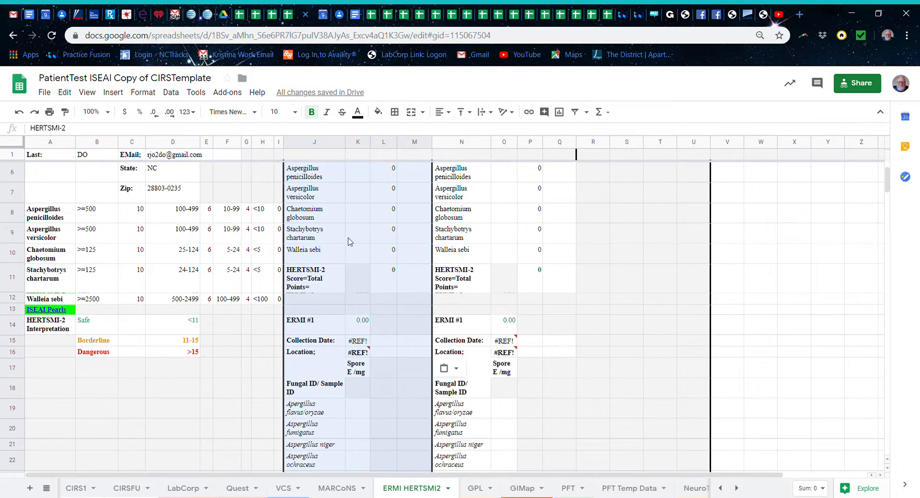
{"action": "scroll", "coordinate": [350, 240], "scroll_direction": "up", "scroll_amount": 2}
{"action": "scroll", "coordinate": [352, 237], "scroll_direction": "down", "scroll_amount": 5}
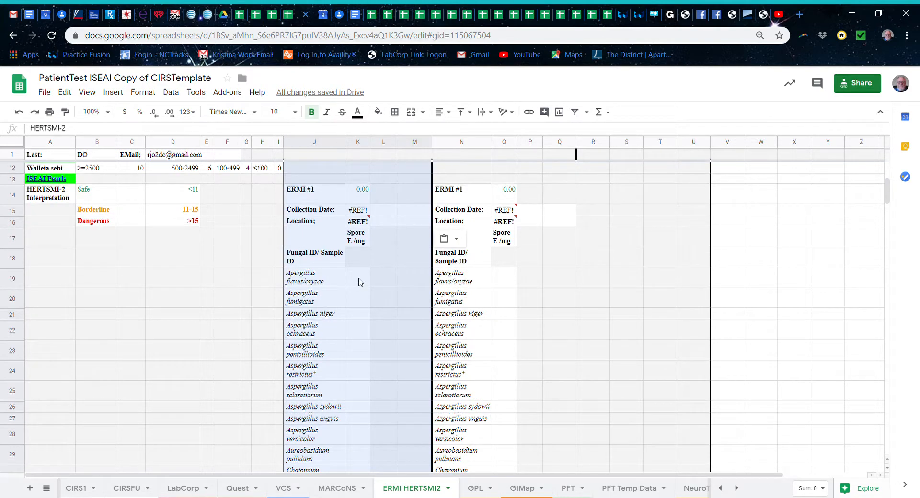
{"action": "scroll", "coordinate": [360, 282], "scroll_direction": "up", "scroll_amount": 5}
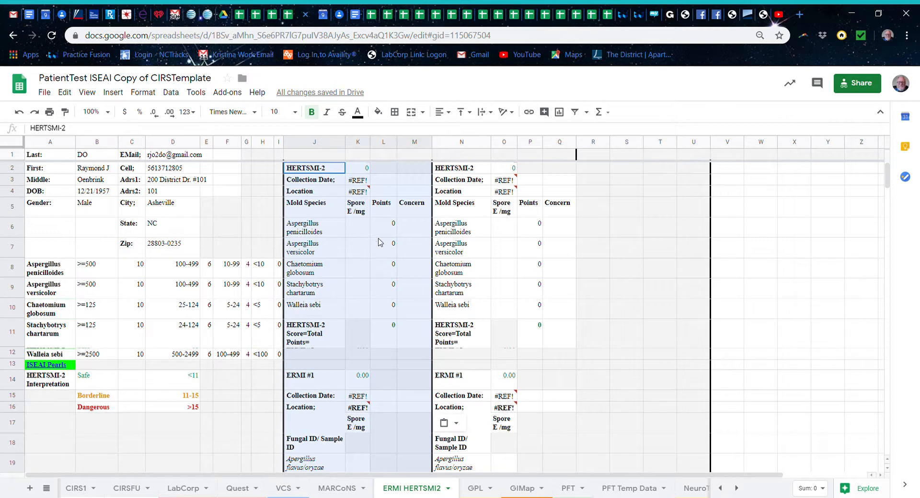
{"action": "left_click", "coordinate": [356, 380]}
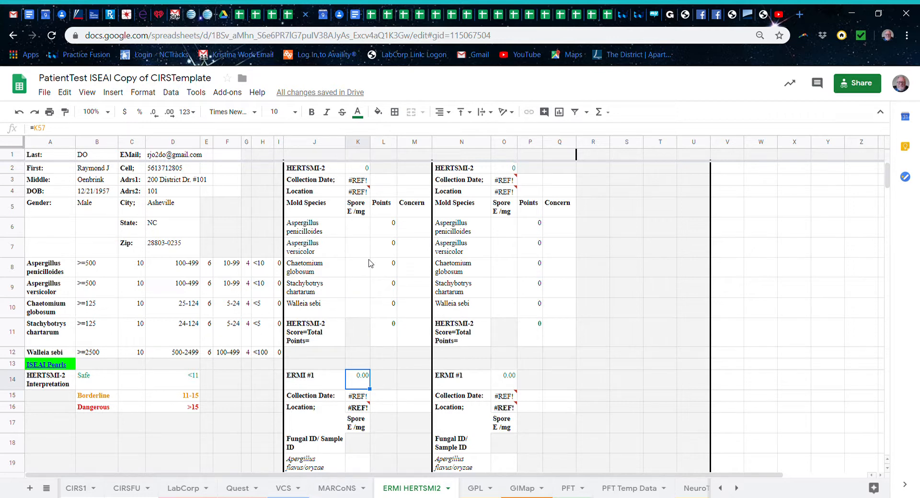
Inspect the HERTSMI-2 value's formula in K2, and examine the ERMI rows and the Overview of fungal effects on humans
{"action": "left_click", "coordinate": [358, 169]}
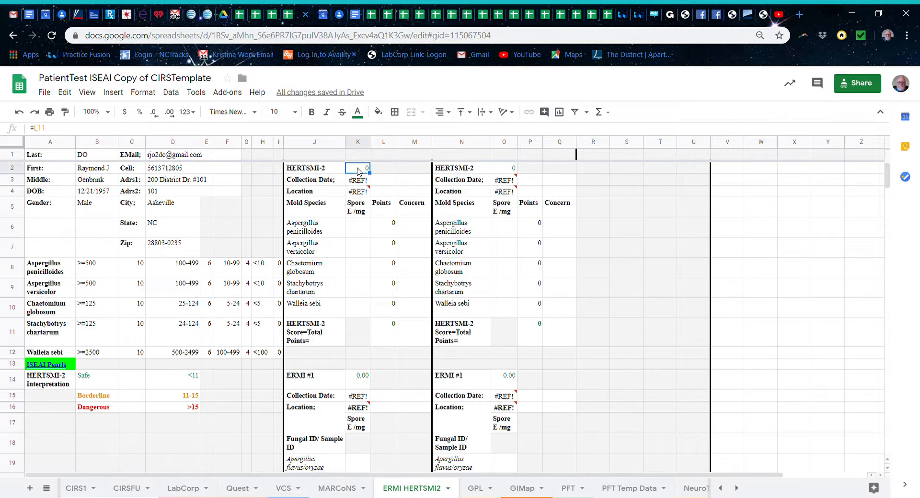
{"action": "scroll", "coordinate": [349, 349], "scroll_direction": "down", "scroll_amount": 5}
{"action": "scroll", "coordinate": [349, 349], "scroll_direction": "right", "scroll_amount": 2}
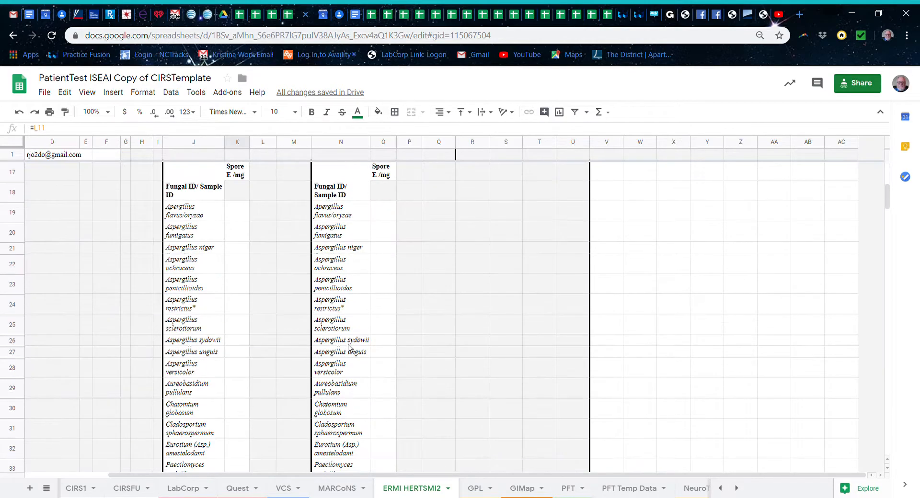
{"action": "scroll", "coordinate": [348, 348], "scroll_direction": "up", "scroll_amount": 3}
{"action": "scroll", "coordinate": [348, 349], "scroll_direction": "down", "scroll_amount": 8}
{"action": "scroll", "coordinate": [348, 347], "scroll_direction": "down", "scroll_amount": 8}
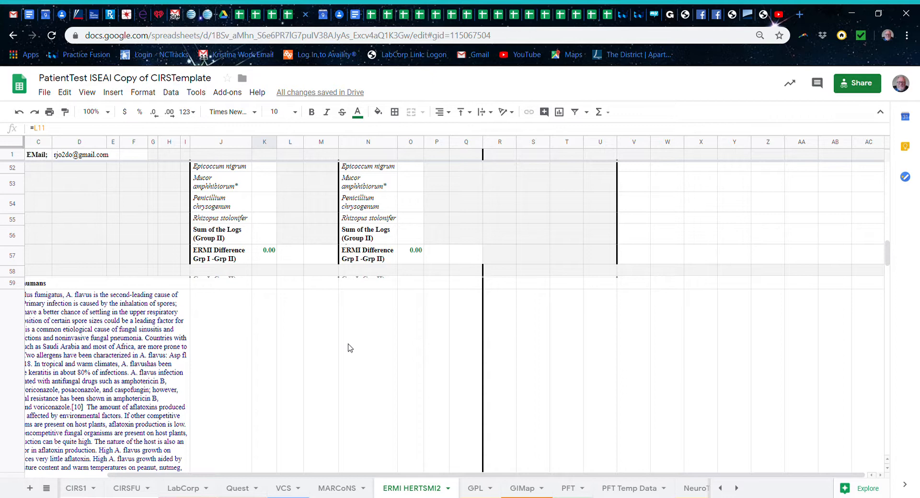
{"action": "scroll", "coordinate": [350, 348], "scroll_direction": "left", "scroll_amount": 2}
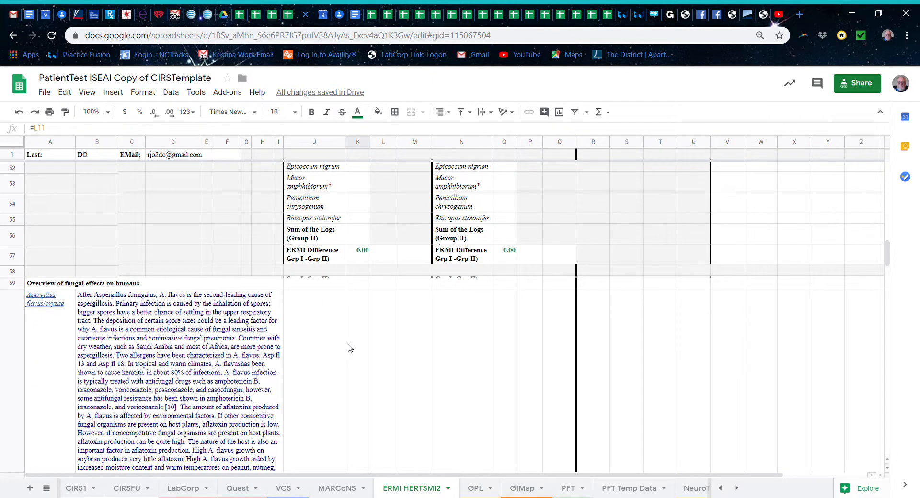
{"action": "scroll", "coordinate": [254, 369], "scroll_direction": "down", "scroll_amount": 3}
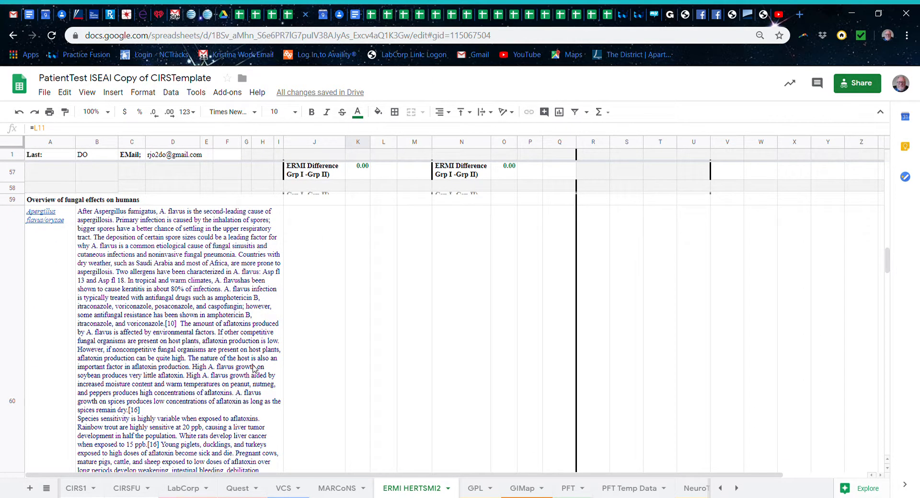
{"action": "scroll", "coordinate": [254, 369], "scroll_direction": "down", "scroll_amount": 1}
{"action": "scroll", "coordinate": [254, 369], "scroll_direction": "down", "scroll_amount": 3}
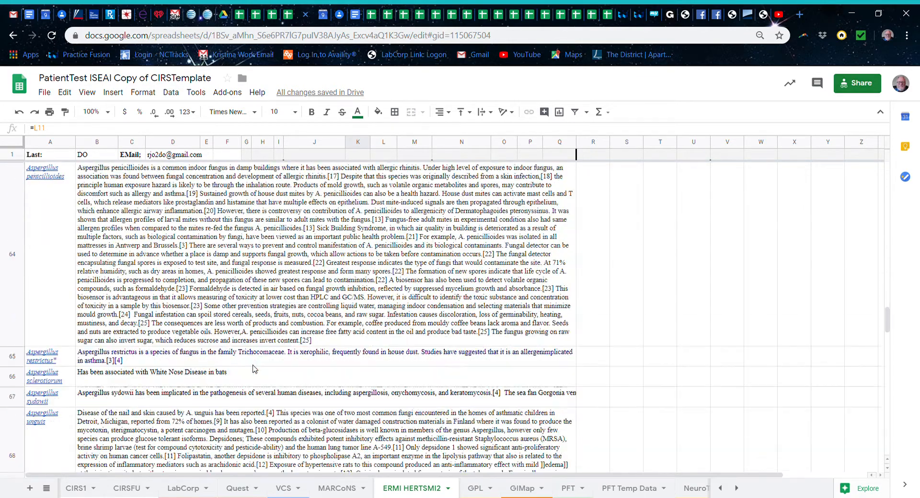
{"action": "scroll", "coordinate": [254, 368], "scroll_direction": "down", "scroll_amount": 10}
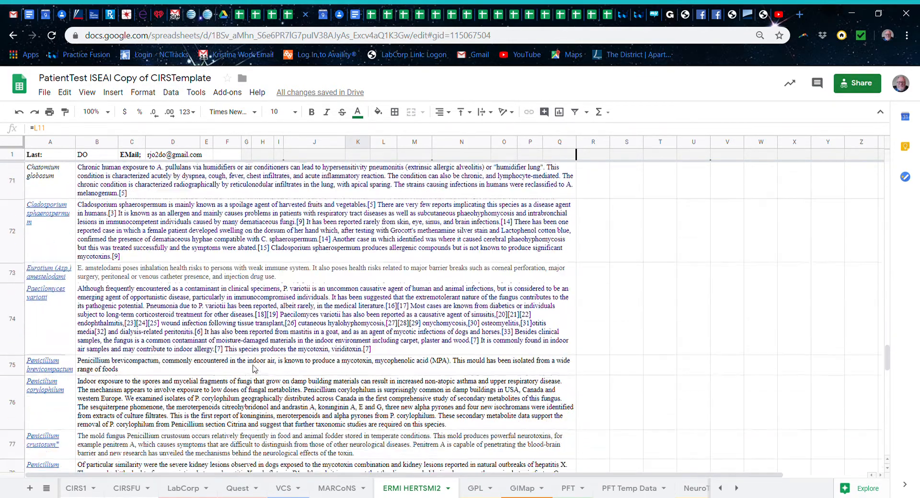
{"action": "scroll", "coordinate": [254, 369], "scroll_direction": "down", "scroll_amount": 3}
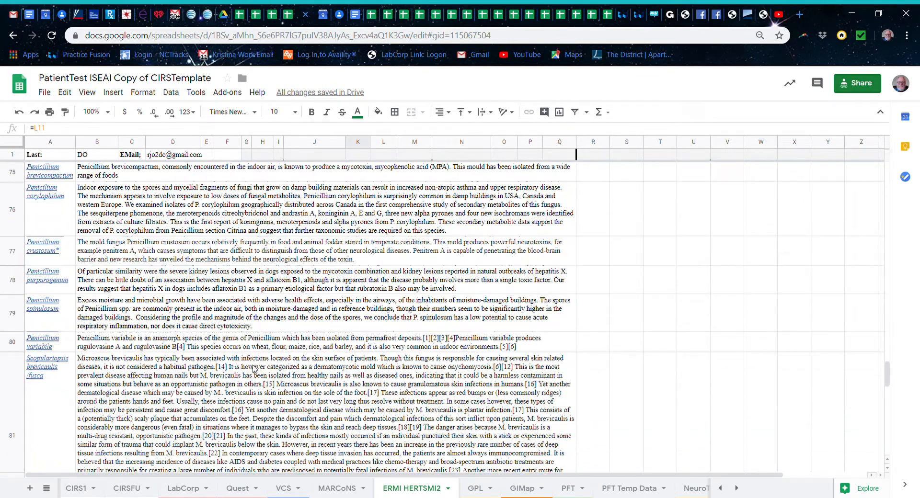
Check the source article linked to Penicillium crustosum, close it, and review the remaining species in the fungal effects overview
{"action": "left_click", "coordinate": [48, 251]}
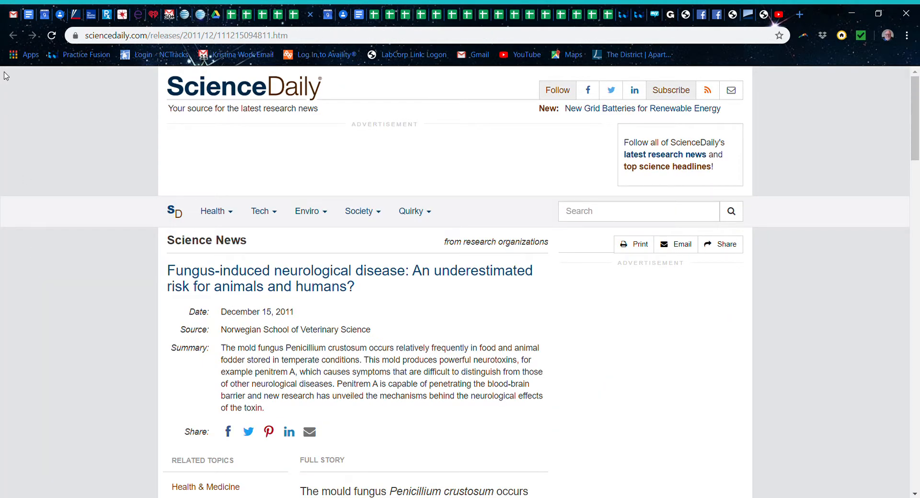
{"action": "left_click", "coordinate": [310, 14]}
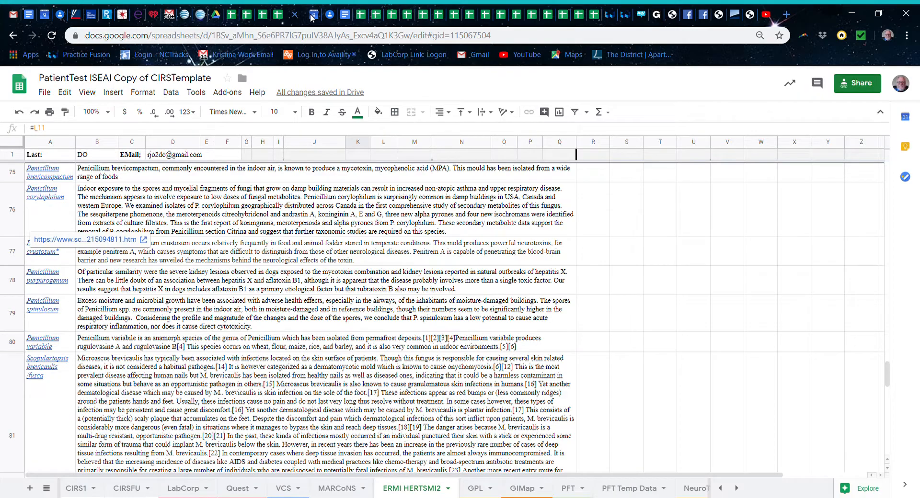
{"action": "scroll", "coordinate": [232, 262], "scroll_direction": "down", "scroll_amount": 10}
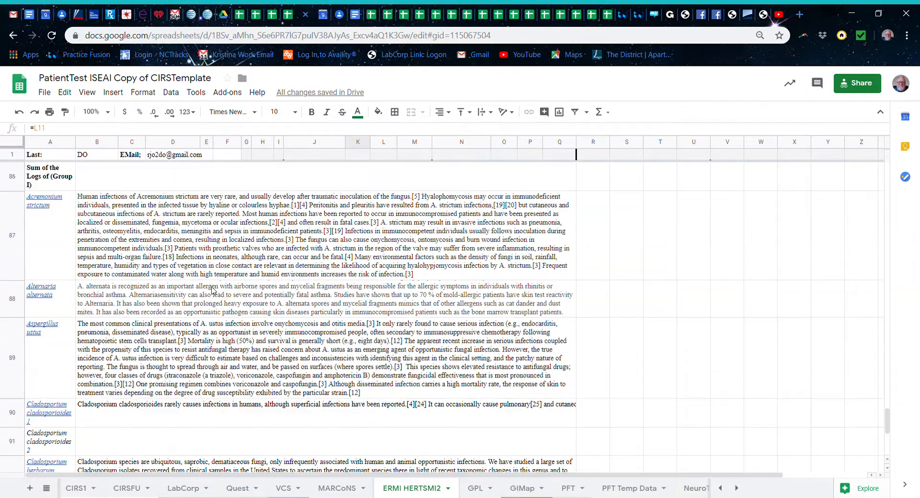
{"action": "scroll", "coordinate": [213, 290], "scroll_direction": "up", "scroll_amount": 2}
{"action": "scroll", "coordinate": [213, 290], "scroll_direction": "down", "scroll_amount": 5}
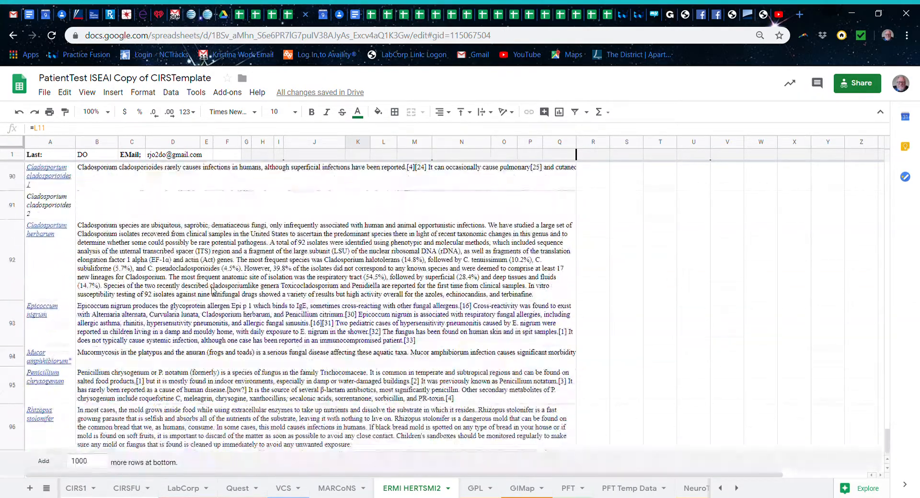
{"action": "scroll", "coordinate": [212, 290], "scroll_direction": "up", "scroll_amount": 10}
{"action": "scroll", "coordinate": [213, 289], "scroll_direction": "up", "scroll_amount": 20}
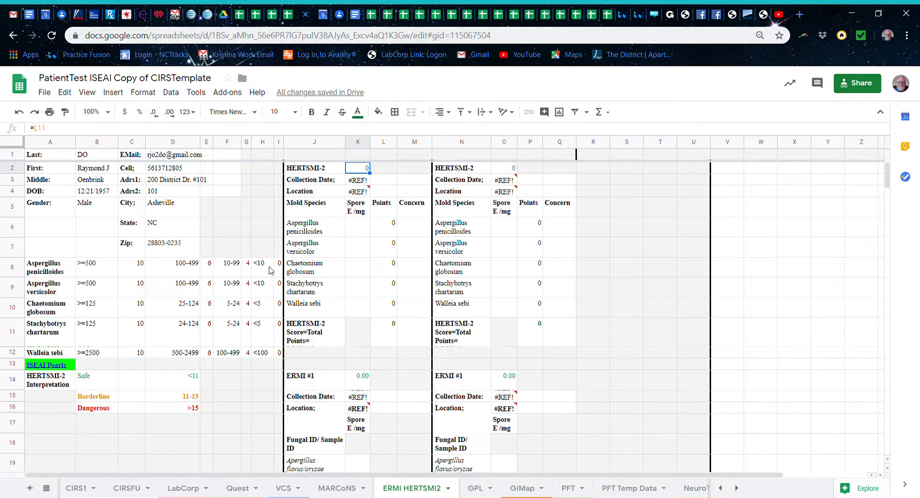
Run the GPLNewColumn macro on the GPL sheet and delete the new column G
{"action": "left_click", "coordinate": [479, 490]}
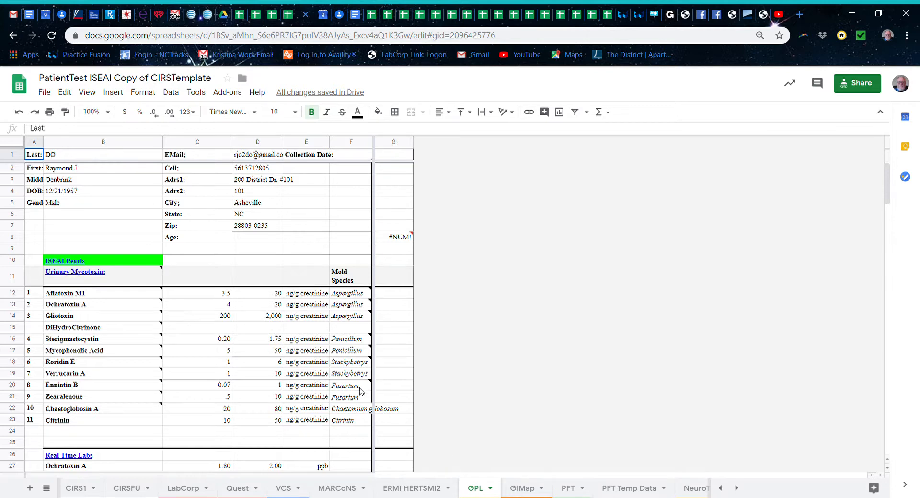
{"action": "mouse_move", "coordinate": [358, 390]}
{"action": "scroll", "coordinate": [419, 407], "scroll_direction": "down", "scroll_amount": 5}
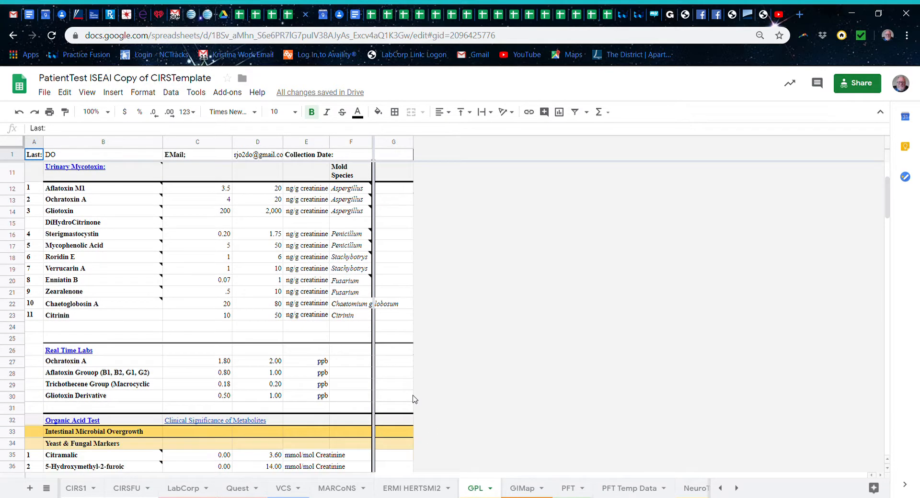
{"action": "scroll", "coordinate": [419, 407], "scroll_direction": "up", "scroll_amount": 5}
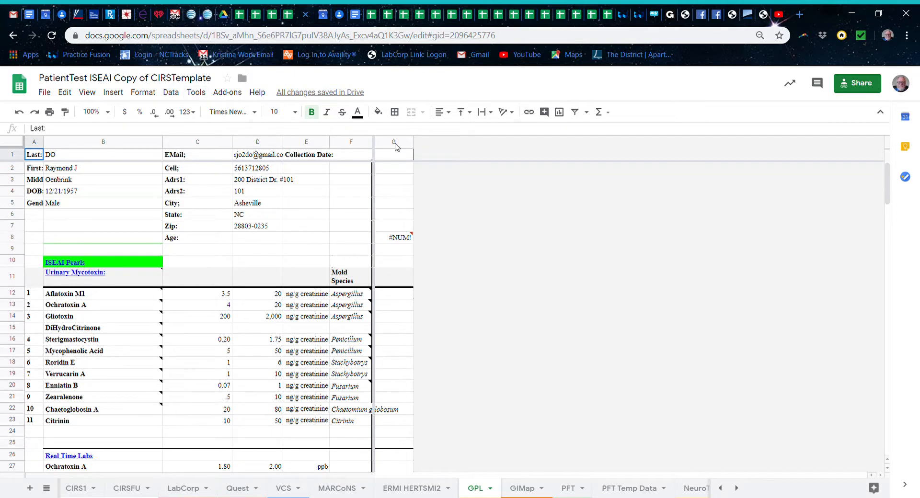
{"action": "left_click", "coordinate": [201, 98]}
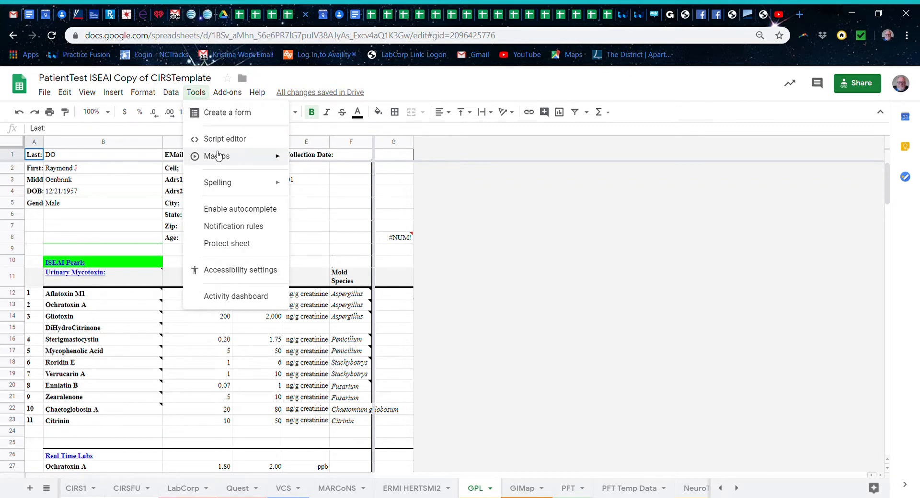
{"action": "mouse_move", "coordinate": [218, 155]}
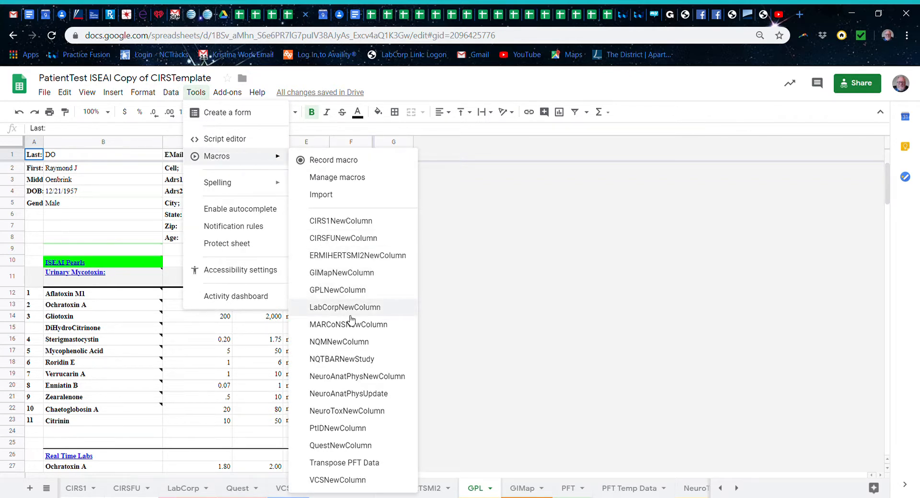
{"action": "left_click", "coordinate": [335, 290]}
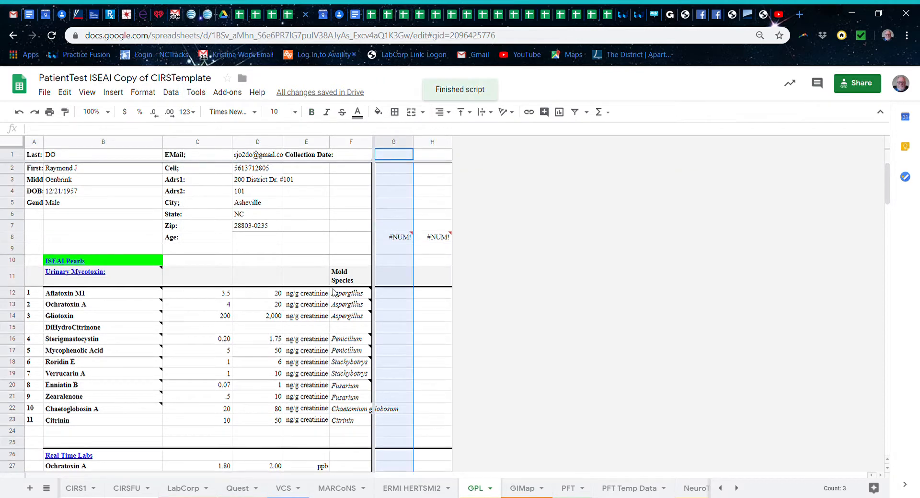
{"action": "right_click", "coordinate": [405, 152]}
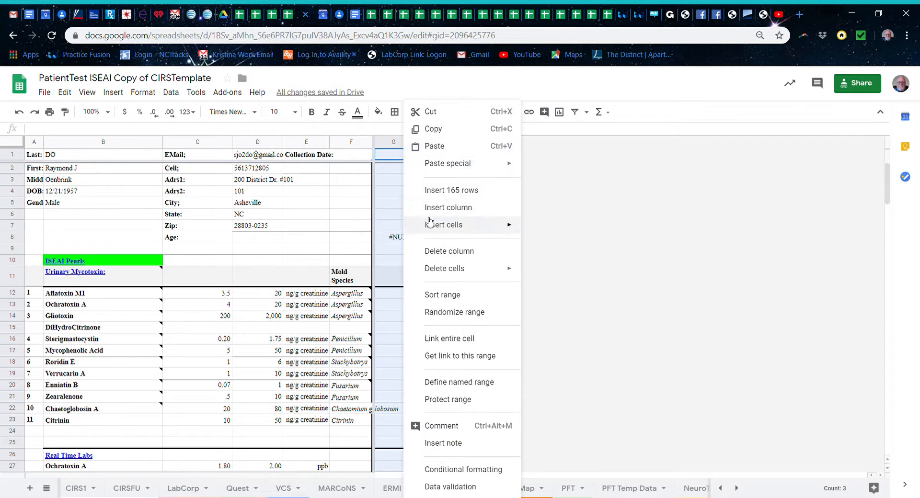
{"action": "left_click", "coordinate": [430, 251]}
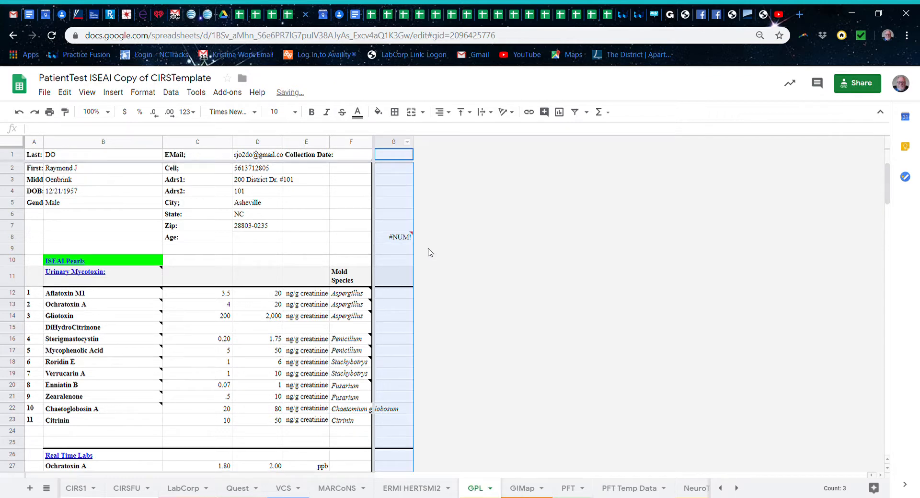
Copy the results column G on the GPL sheet
{"action": "left_click", "coordinate": [407, 142]}
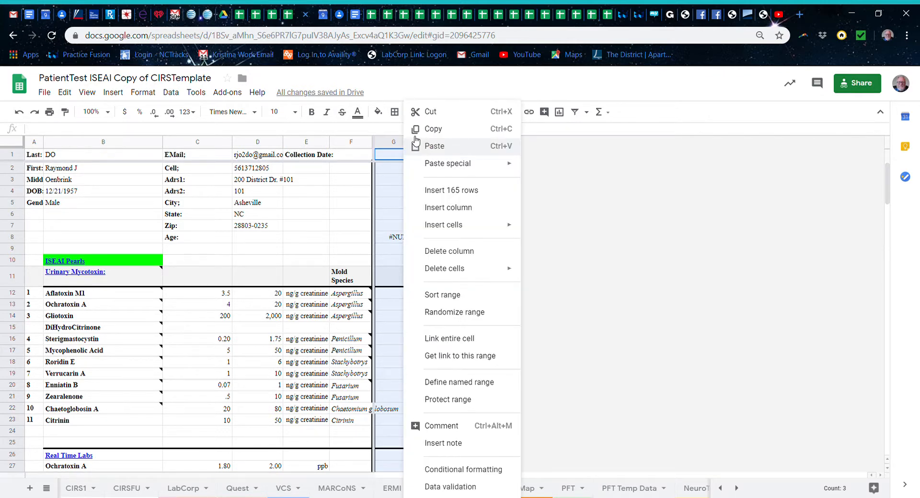
{"action": "left_click", "coordinate": [421, 127]}
{"action": "left_click", "coordinate": [408, 143]}
{"action": "mouse_move", "coordinate": [426, 234]}
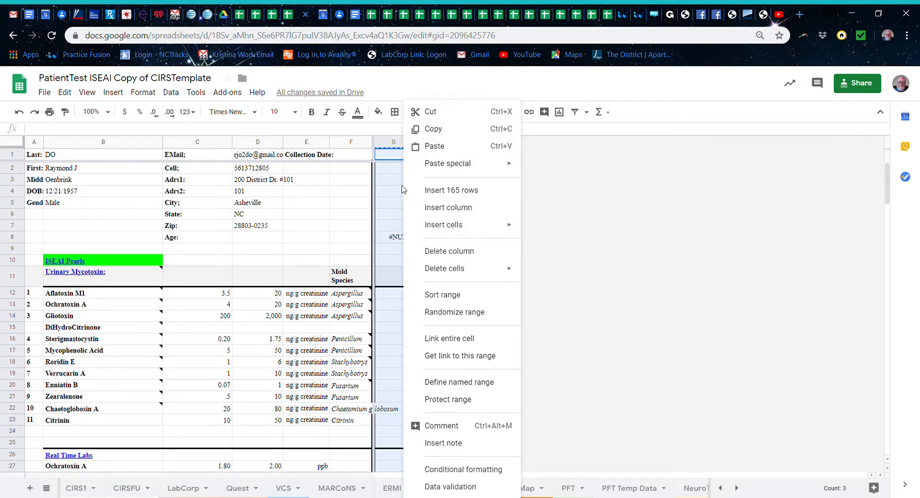
{"action": "left_click", "coordinate": [403, 173]}
{"action": "double_click", "coordinate": [392, 159]}
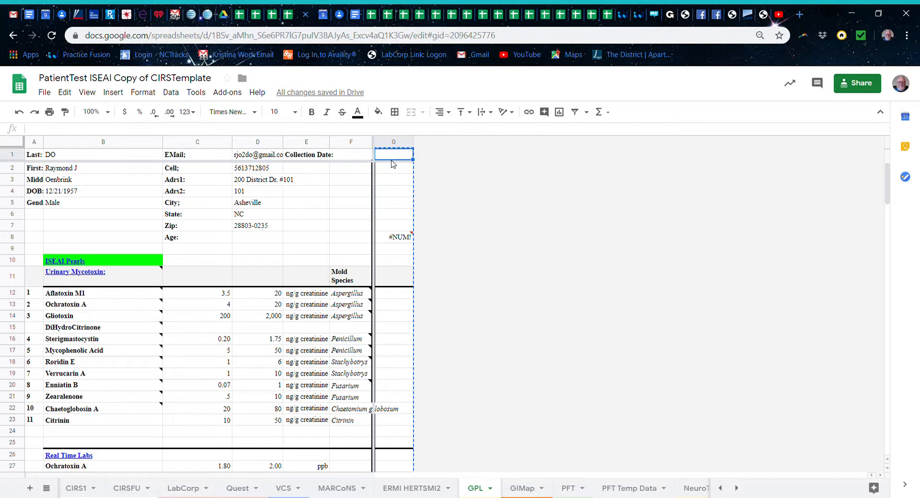
Paste the copied column into a new column inserted before column G, and delete that pasted column
{"action": "left_click", "coordinate": [408, 142]}
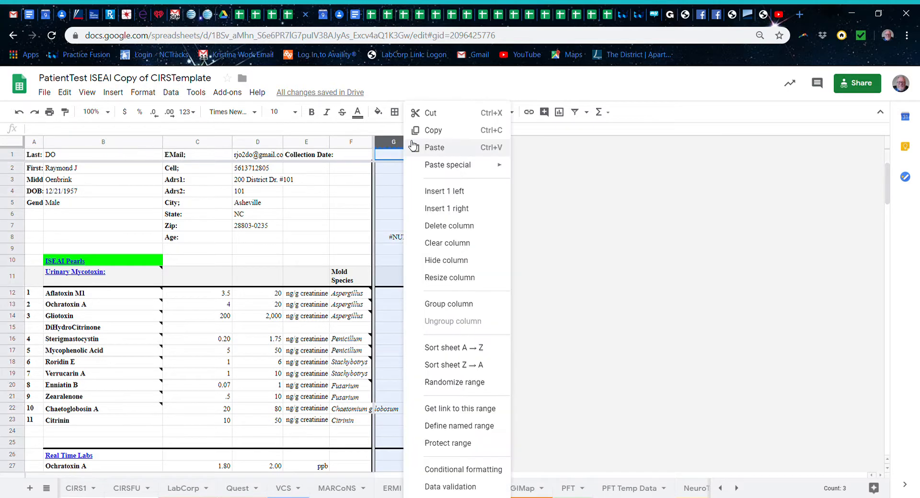
{"action": "double_click", "coordinate": [427, 195]}
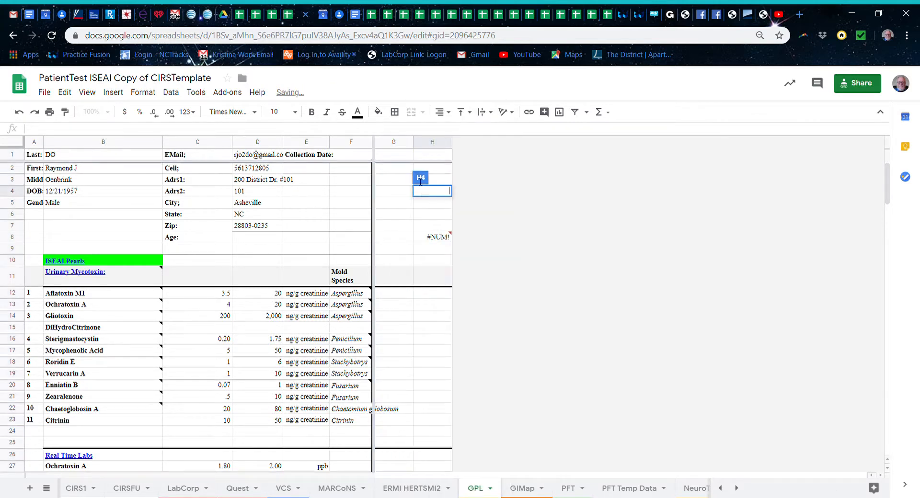
{"action": "left_click", "coordinate": [400, 144]}
{"action": "key", "text": "ctrl+v"}
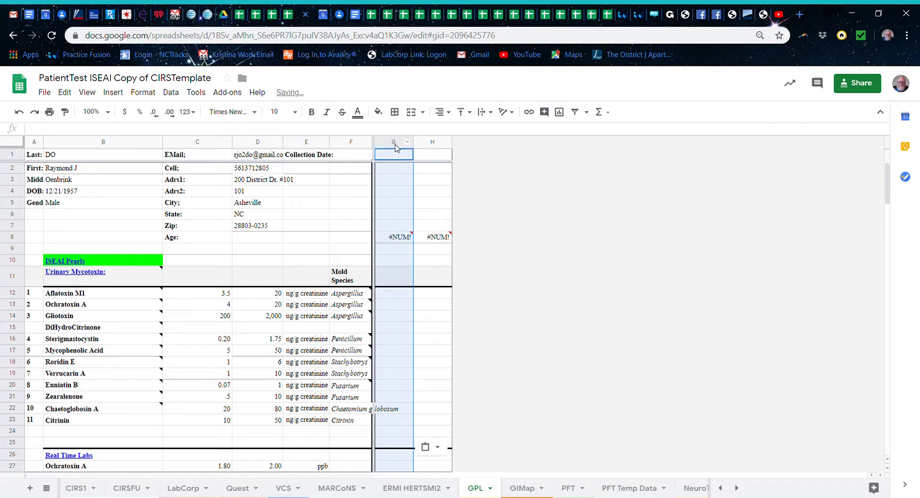
{"action": "right_click", "coordinate": [409, 145]}
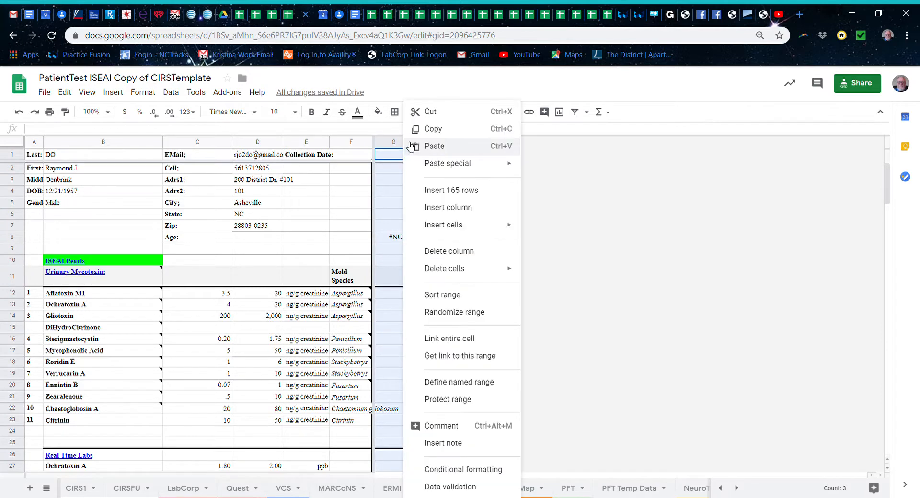
{"action": "left_click", "coordinate": [433, 253]}
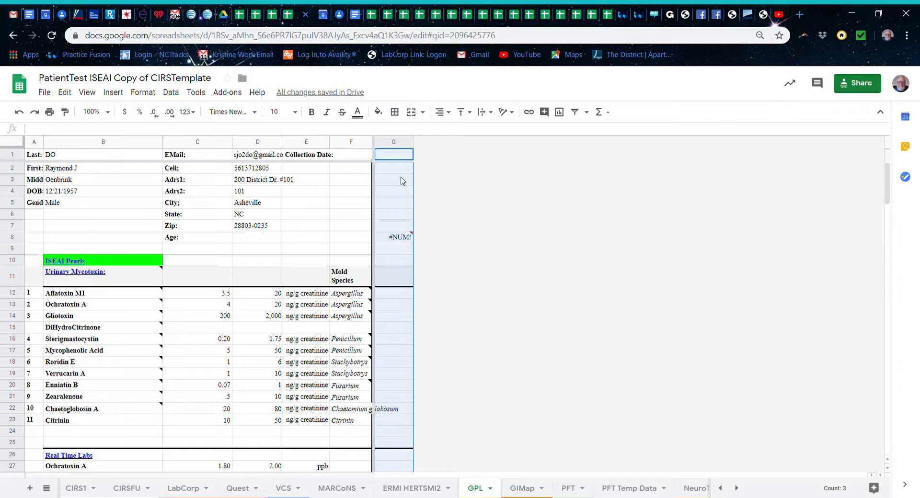
Review the layouts of the GIMap, NeuroTx and StressEcho sheets and the sheets that follow them
{"action": "left_click", "coordinate": [512, 488]}
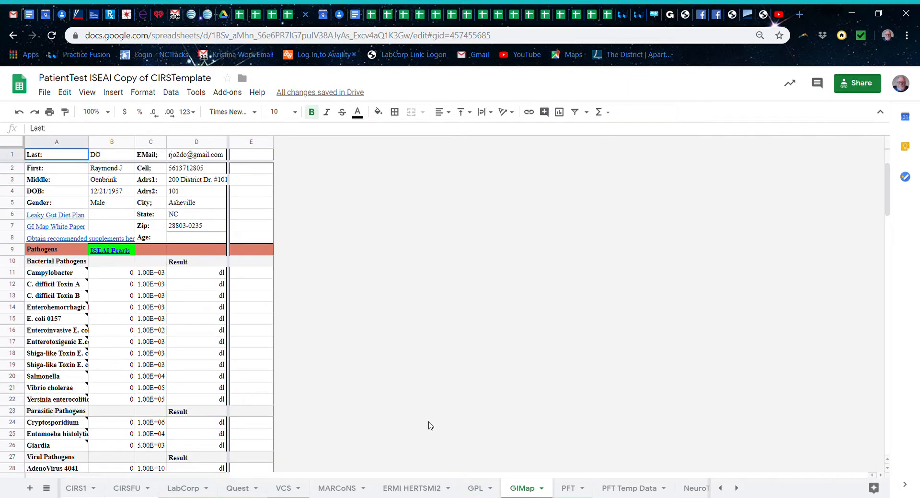
{"action": "scroll", "coordinate": [430, 426], "scroll_direction": "down", "scroll_amount": 2}
{"action": "scroll", "coordinate": [431, 425], "scroll_direction": "down", "scroll_amount": 2}
{"action": "scroll", "coordinate": [430, 425], "scroll_direction": "up", "scroll_amount": 3}
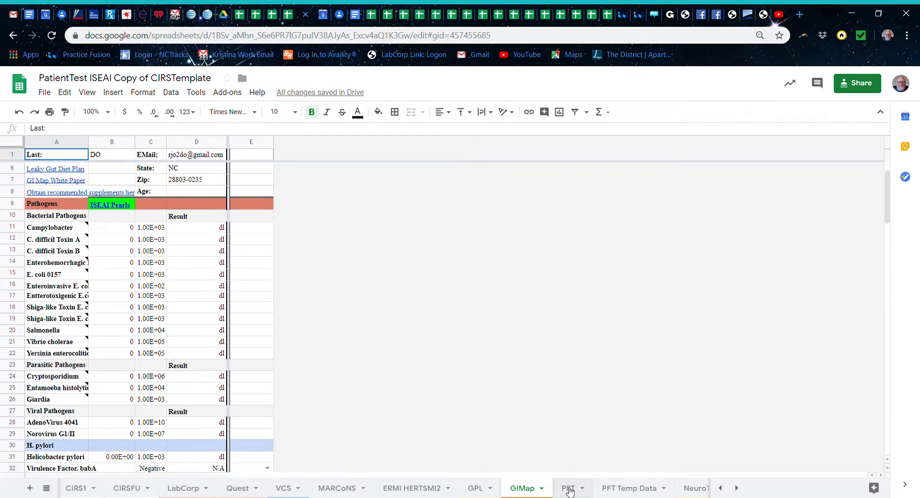
{"action": "scroll", "coordinate": [569, 491], "scroll_direction": "down", "scroll_amount": 3}
{"action": "scroll", "coordinate": [569, 491], "scroll_direction": "down", "scroll_amount": 3}
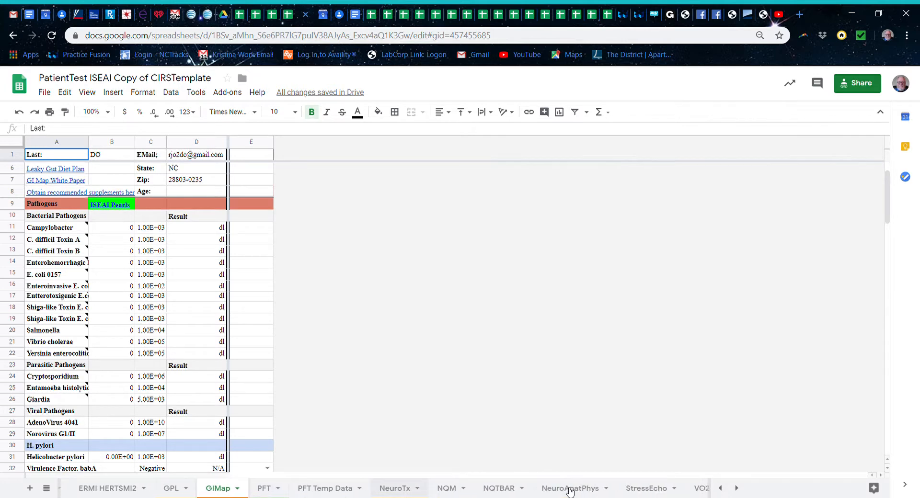
{"action": "left_click", "coordinate": [396, 489]}
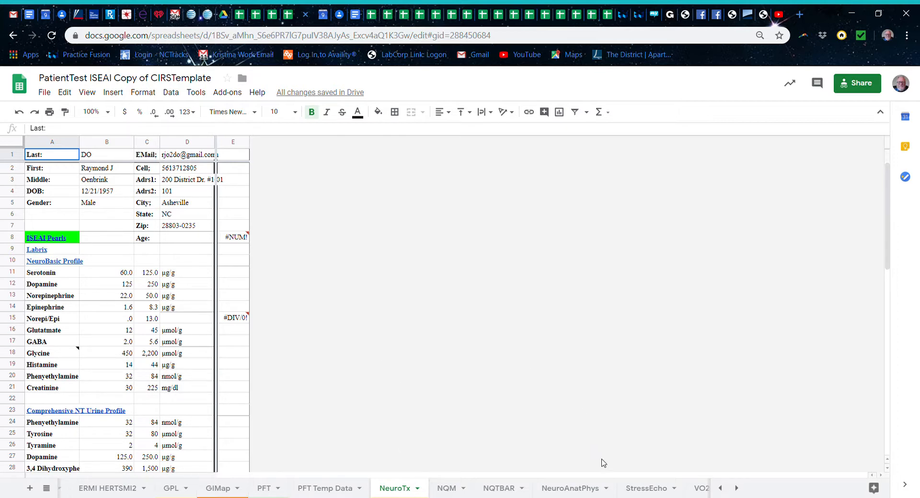
{"action": "left_click", "coordinate": [640, 489]}
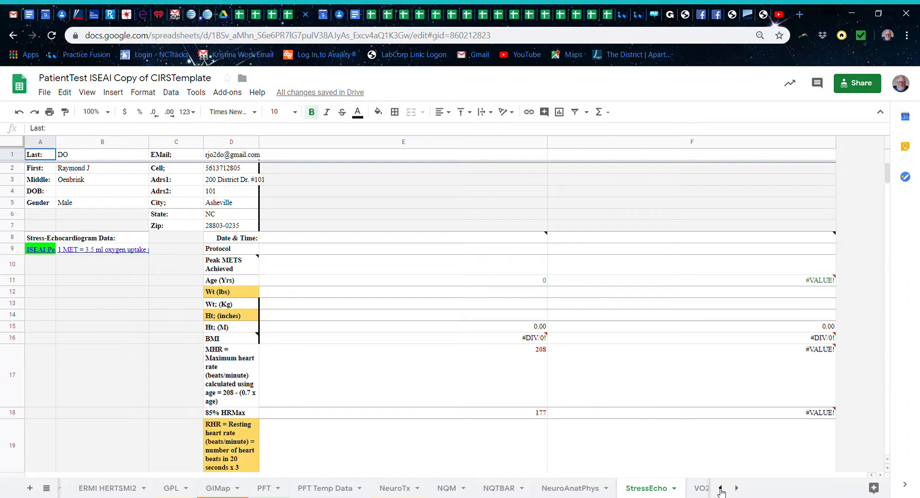
{"action": "left_click", "coordinate": [736, 489]}
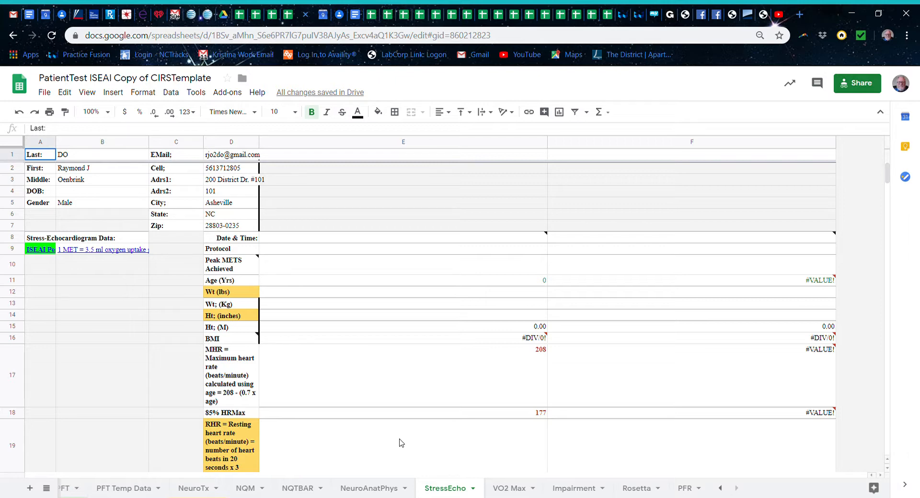
Examine the StressEcho and VO2 Max sheets and the HLA haplotype reference table with its interpretation notes on the Rosetta sheet
{"action": "scroll", "coordinate": [318, 393], "scroll_direction": "down", "scroll_amount": 3}
{"action": "scroll", "coordinate": [317, 394], "scroll_direction": "down", "scroll_amount": 3}
{"action": "scroll", "coordinate": [317, 394], "scroll_direction": "up", "scroll_amount": 4}
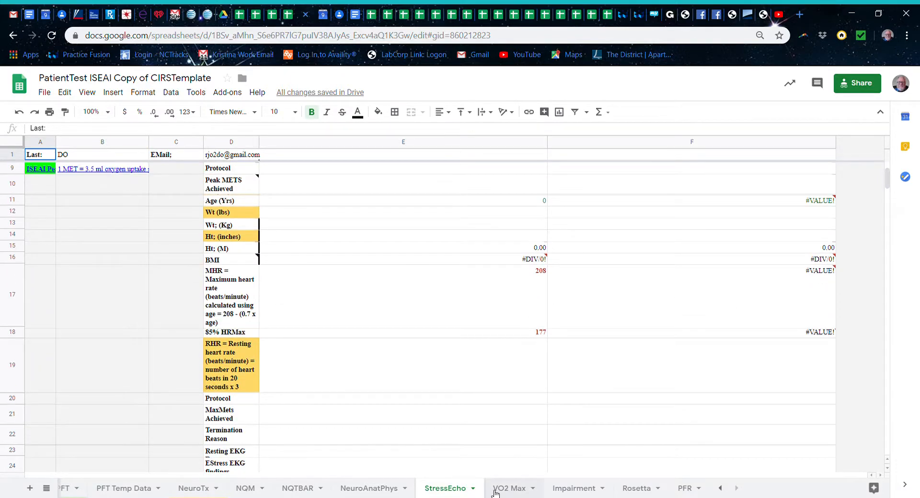
{"action": "left_click", "coordinate": [495, 490]}
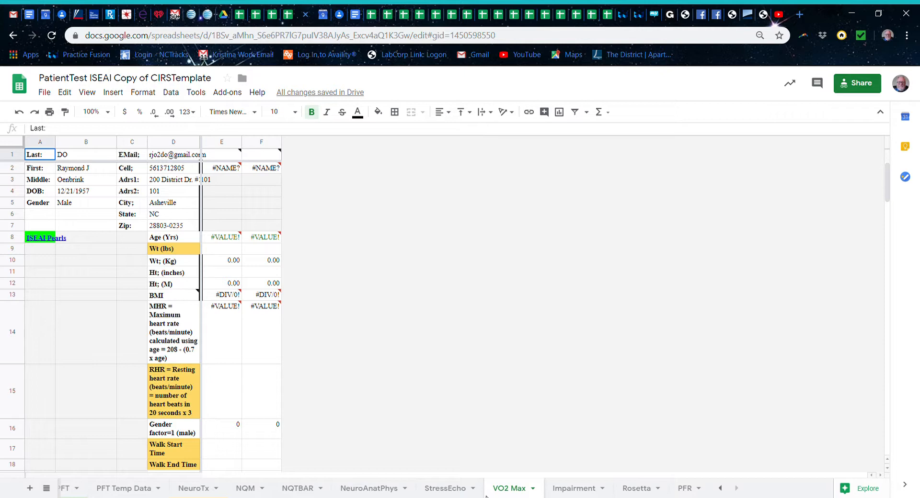
{"action": "left_click", "coordinate": [634, 493]}
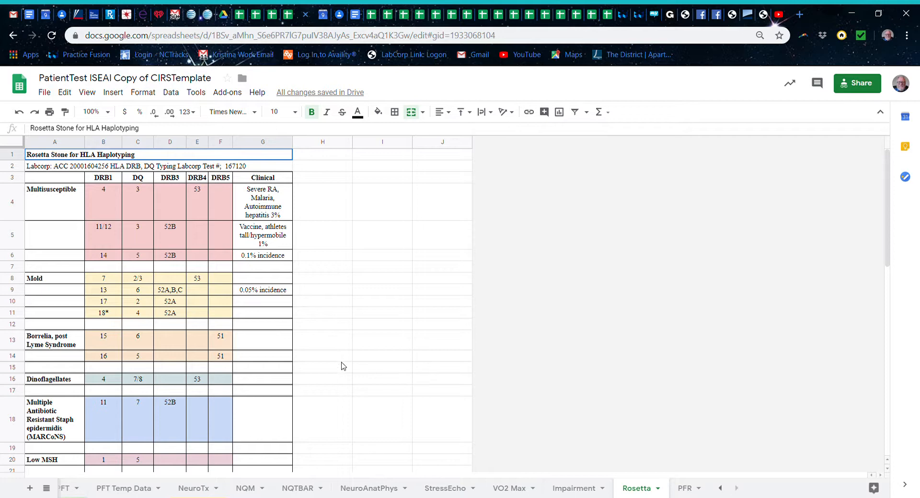
{"action": "scroll", "coordinate": [243, 308], "scroll_direction": "down", "scroll_amount": 3}
{"action": "scroll", "coordinate": [242, 309], "scroll_direction": "down", "scroll_amount": 3}
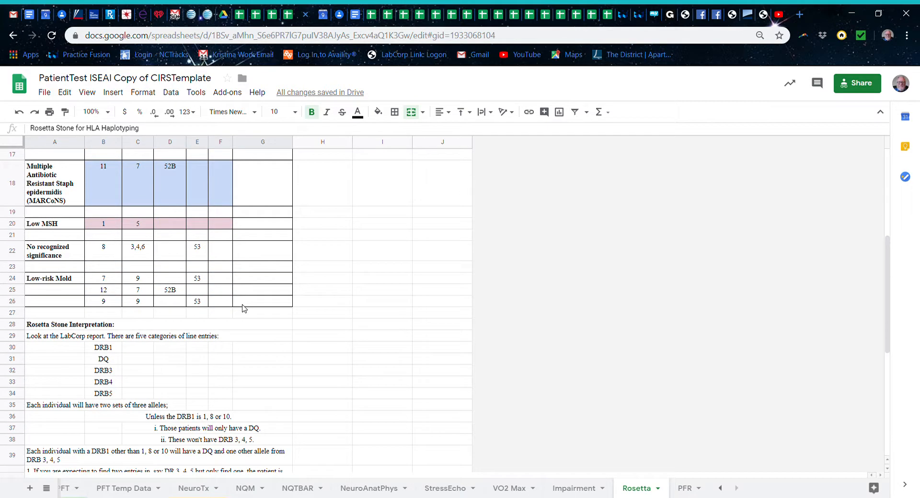
{"action": "scroll", "coordinate": [243, 308], "scroll_direction": "up", "scroll_amount": 6}
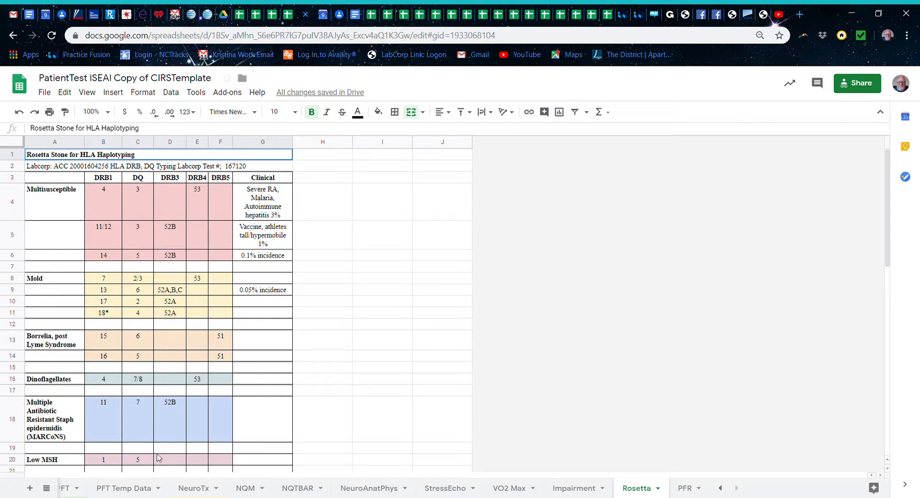
Inspect the 1st Parent haplotype entry cells B9 and C9 on the LabCorp sheet, and return to the Rosetta sheet
{"action": "scroll", "coordinate": [158, 490], "scroll_direction": "up", "scroll_amount": 5}
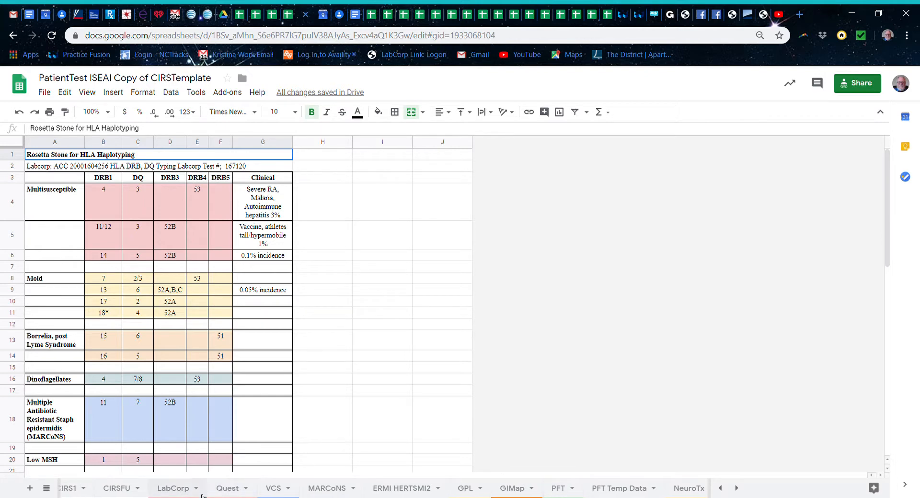
{"action": "left_click", "coordinate": [180, 490]}
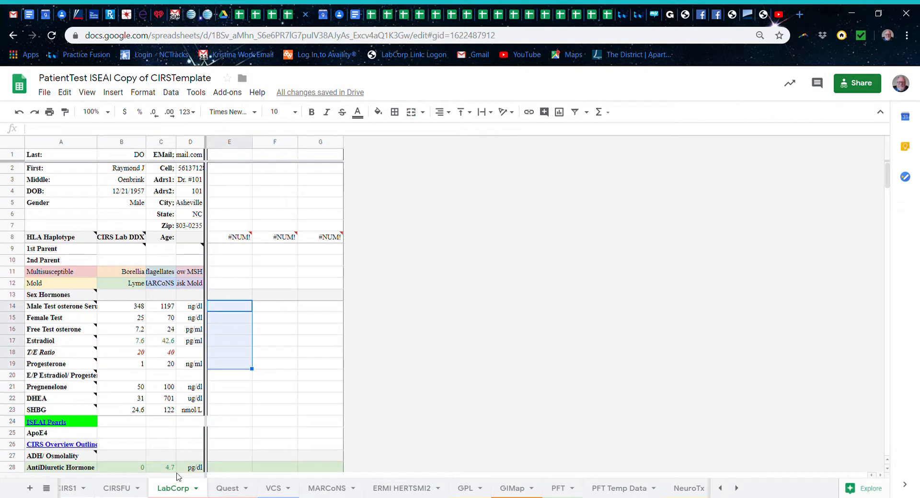
{"action": "left_click", "coordinate": [113, 250]}
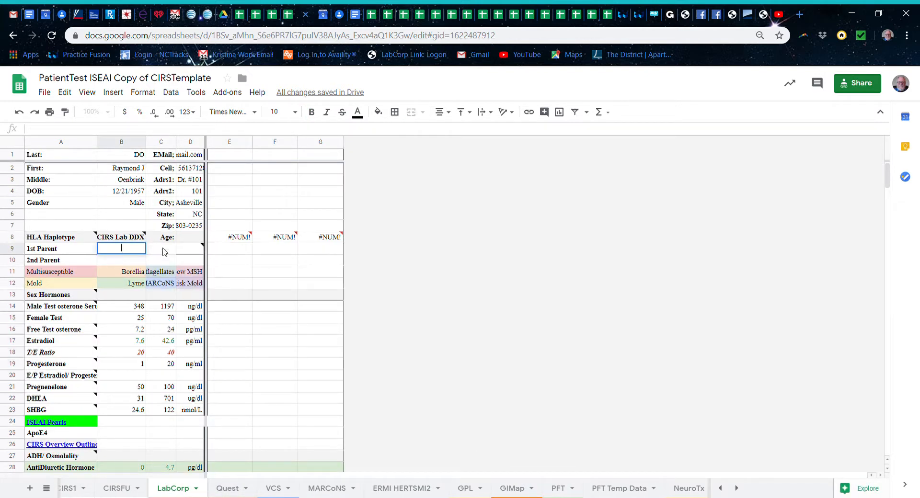
{"action": "double_click", "coordinate": [161, 251]}
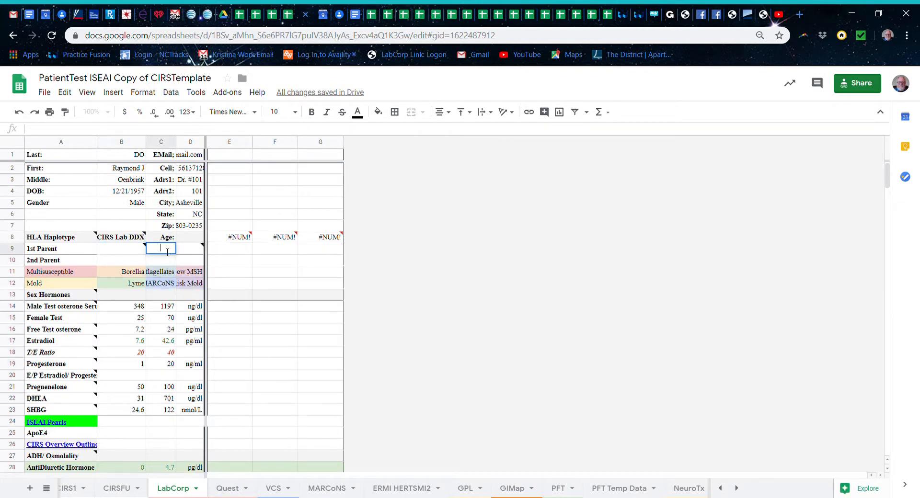
{"action": "left_click", "coordinate": [735, 489]}
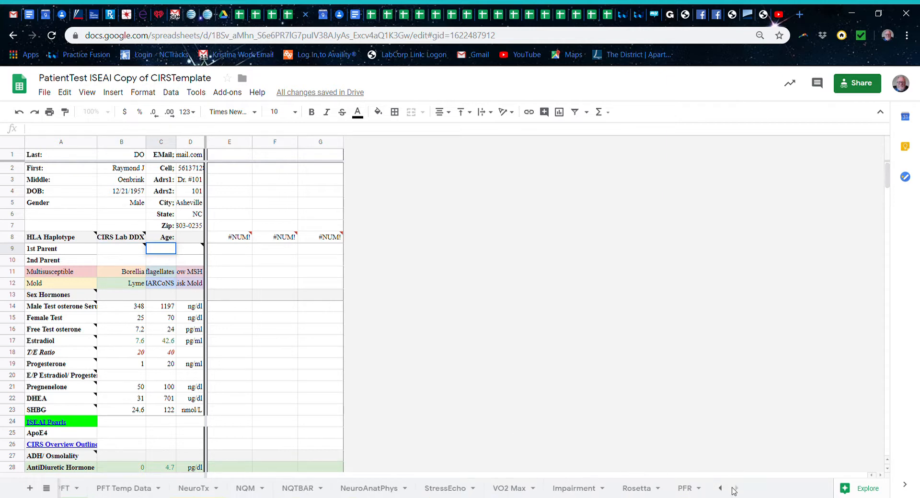
{"action": "left_click", "coordinate": [634, 489]}
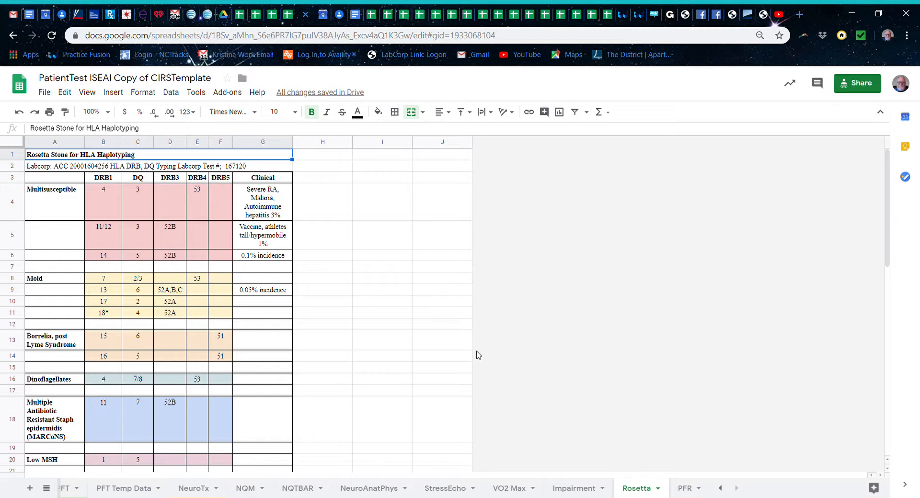
Copy the linked cells H4:J5 on the Rosetta sheet, and select the parent haplotype cells B9:D10 on the LabCorp sheet
{"action": "left_click", "coordinate": [342, 203]}
{"action": "left_click_drag", "start_coordinate": [341, 204], "coordinate": [424, 240]}
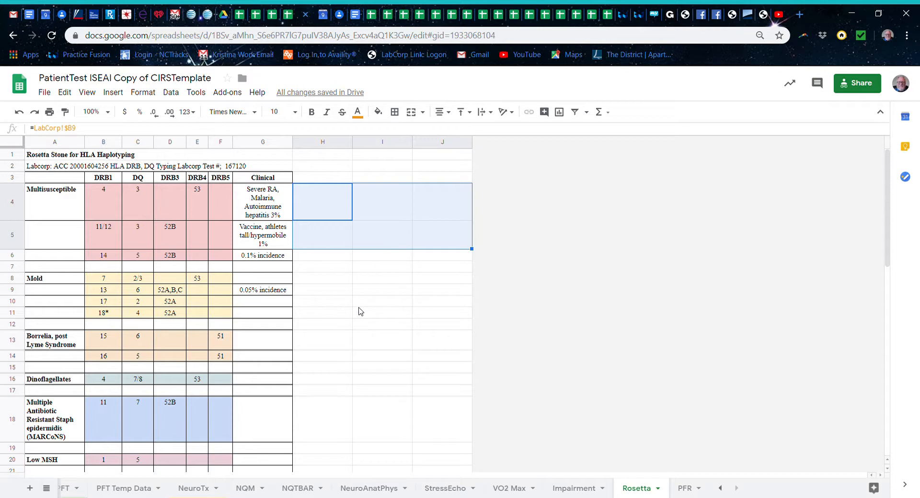
{"action": "key", "text": "ctrl+c"}
{"action": "scroll", "coordinate": [187, 488], "scroll_direction": "up", "scroll_amount": 5}
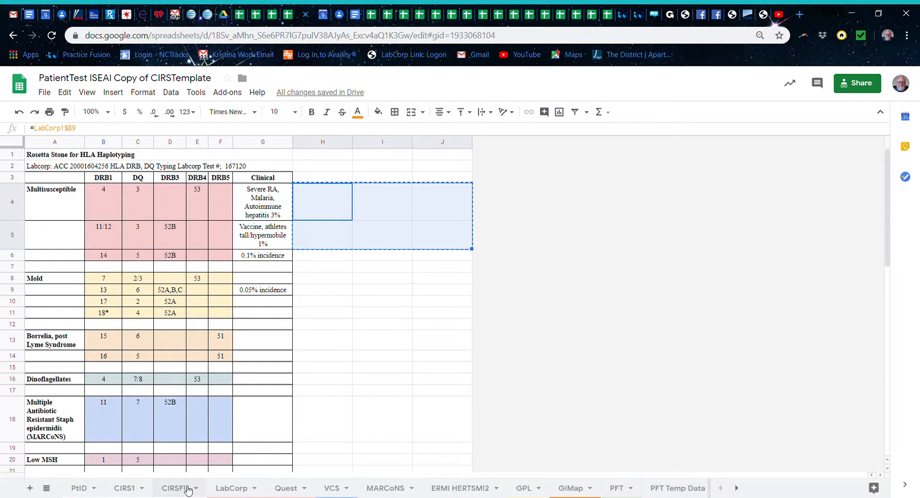
{"action": "left_click", "coordinate": [231, 488]}
{"action": "left_click_drag", "start_coordinate": [115, 249], "coordinate": [189, 264]}
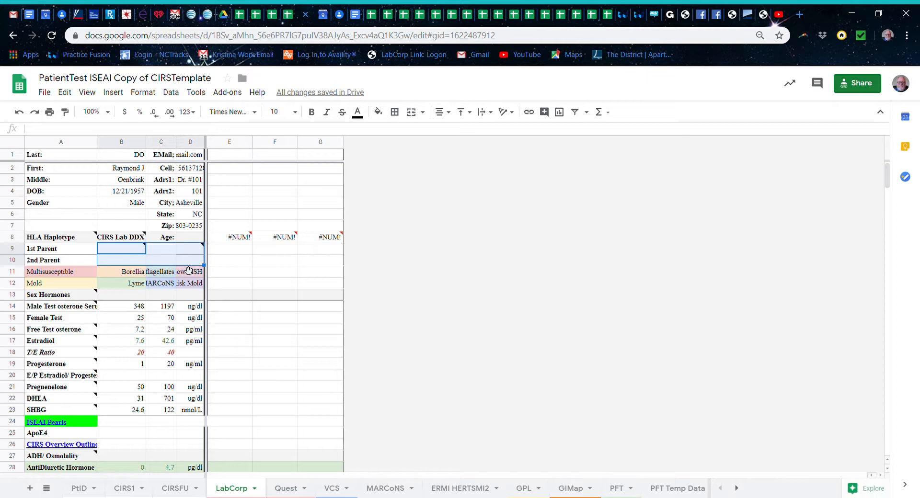
Make the Multisusceptible label on the LabCorp sheet bold and remove the bold formatting again
{"action": "left_click", "coordinate": [75, 274]}
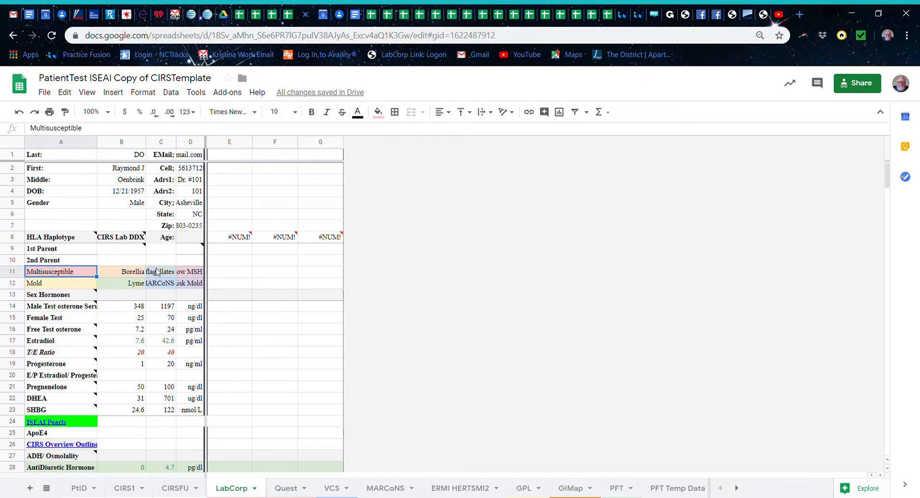
{"action": "left_click", "coordinate": [315, 117]}
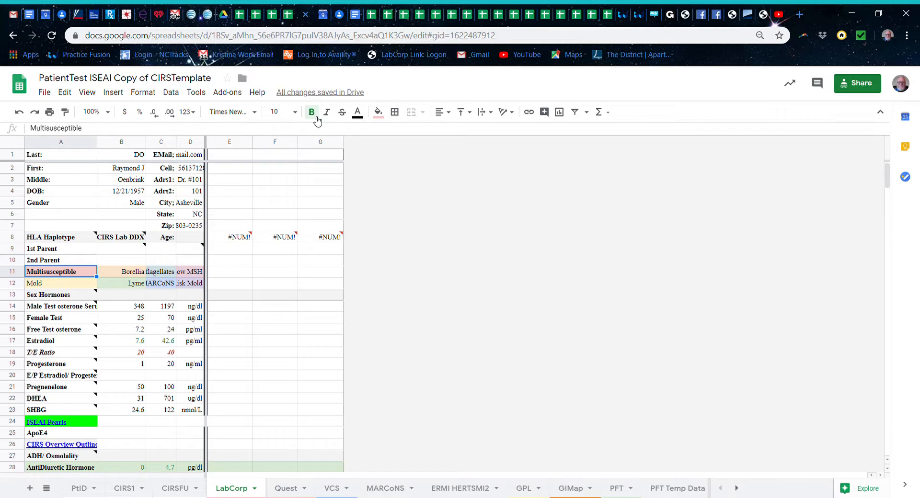
{"action": "left_click", "coordinate": [316, 117]}
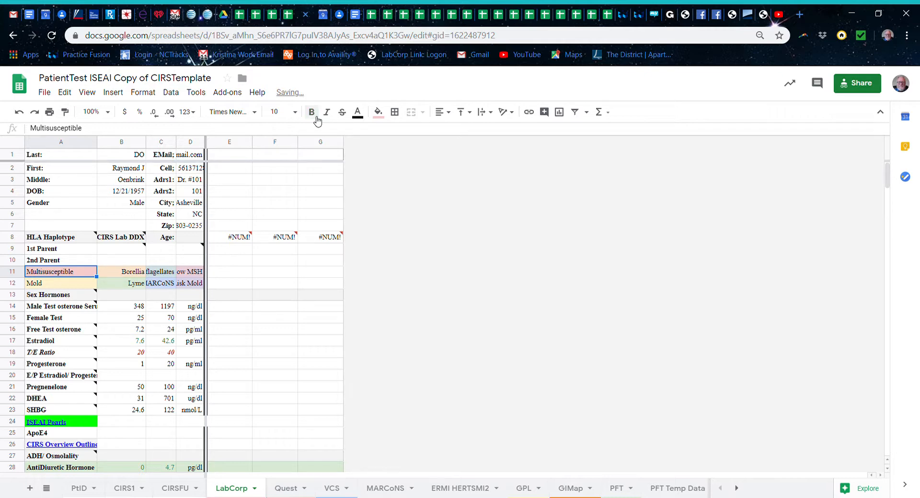
{"action": "mouse_move", "coordinate": [139, 255]}
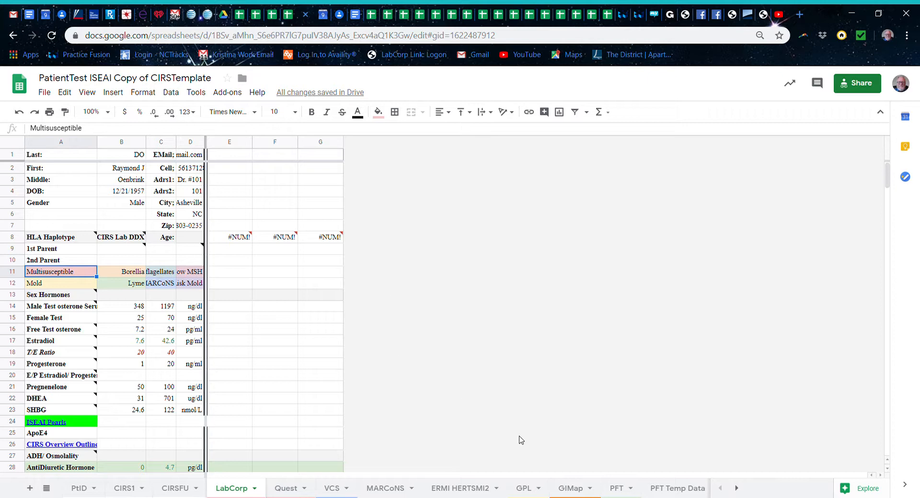
View the PFT sheet, and paste the copied spirometry data into the PFT Temp Data sheet starting at cell A1
{"action": "scroll", "coordinate": [530, 488], "scroll_direction": "down", "scroll_amount": 3}
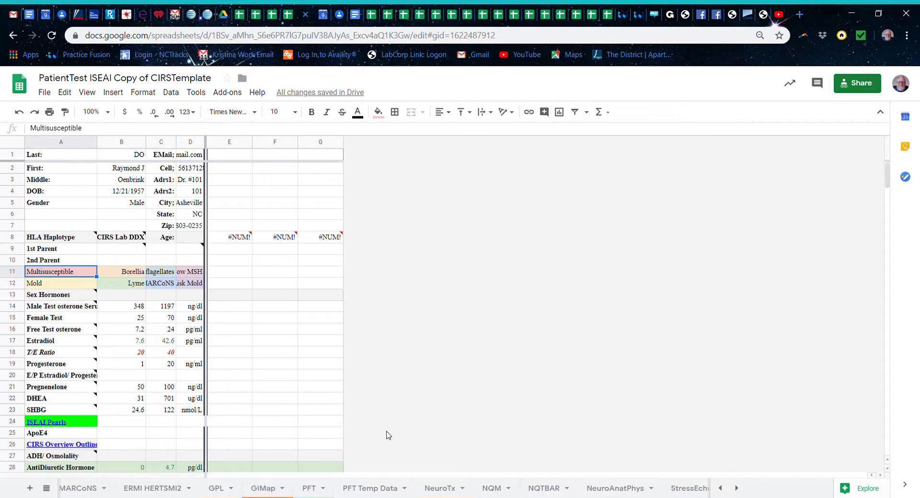
{"action": "left_click", "coordinate": [311, 488]}
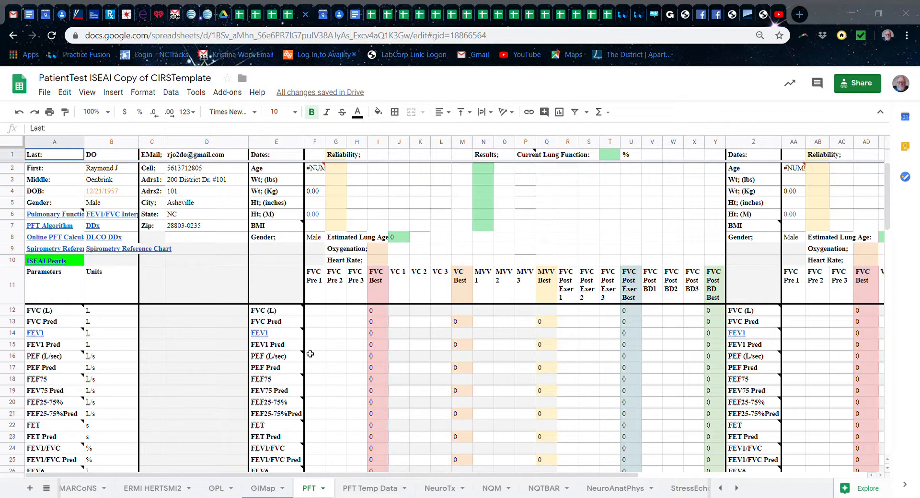
{"action": "left_click", "coordinate": [367, 489]}
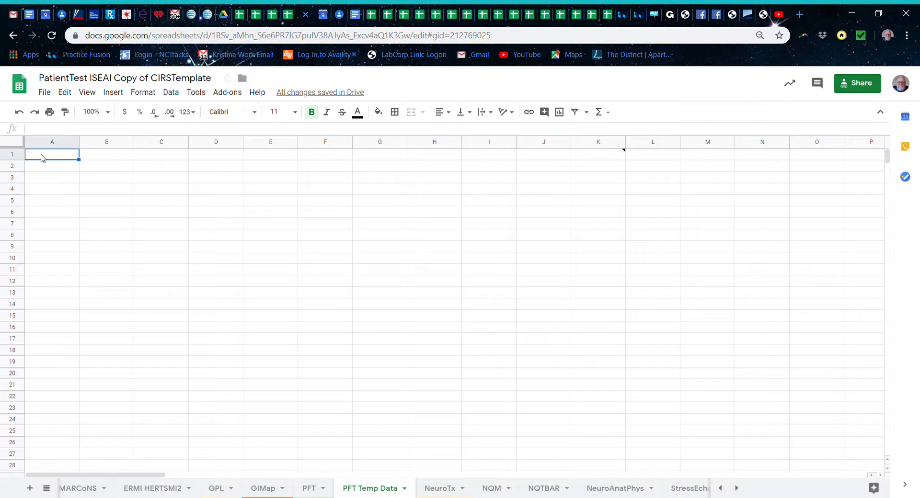
{"action": "key", "text": "ctrl+v"}
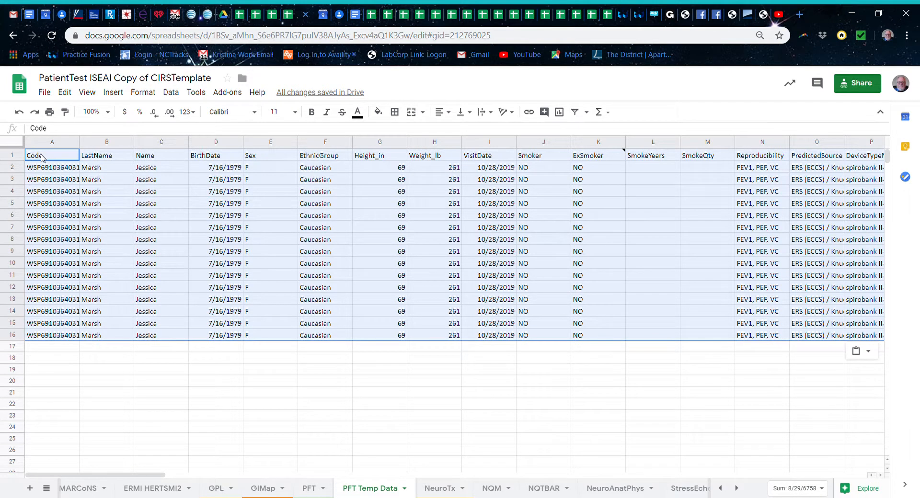
Run the Transpose PFT Data macro on the pasted spirometry data
{"action": "left_click", "coordinate": [195, 95]}
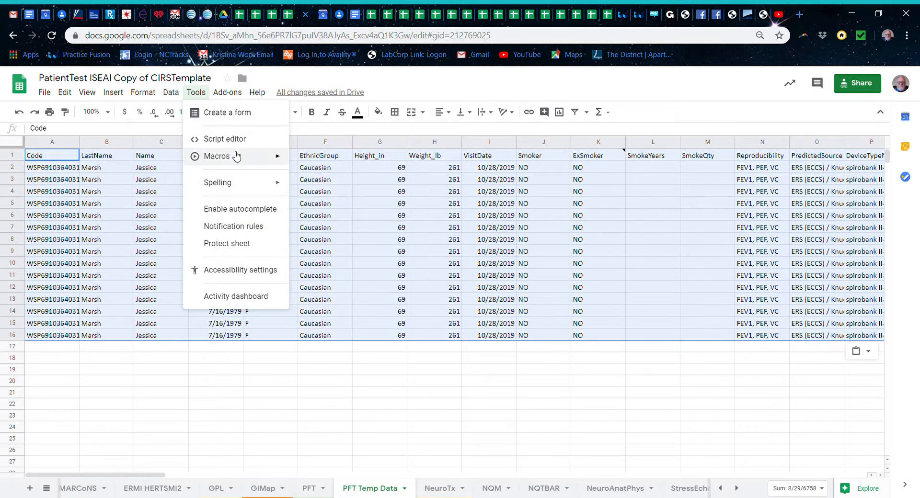
{"action": "mouse_move", "coordinate": [235, 156]}
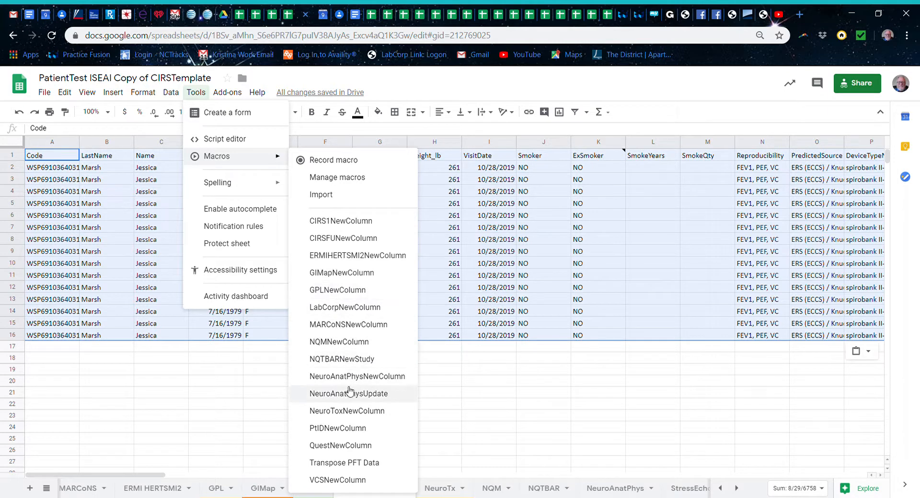
{"action": "left_click", "coordinate": [349, 463]}
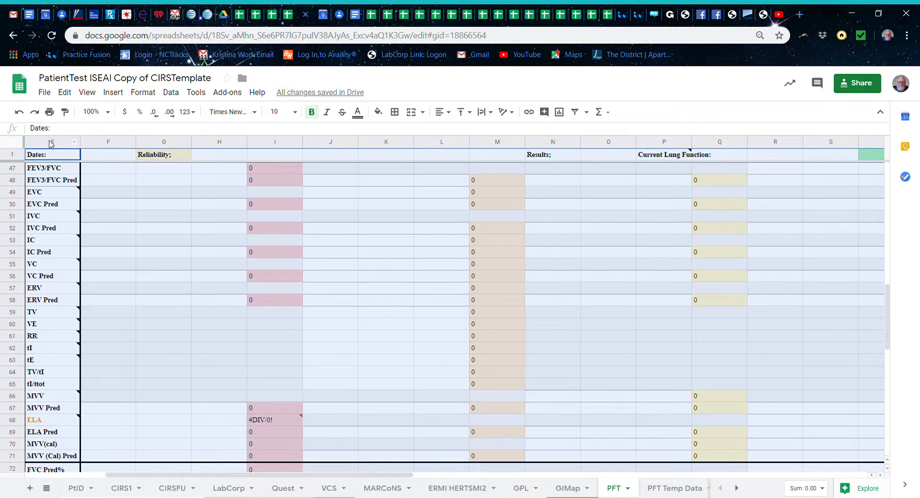
Narrow columns F through Y on the PFT sheet together to about the width of the following study's columns
{"action": "left_click", "coordinate": [98, 154]}
{"action": "left_click", "coordinate": [102, 143]}
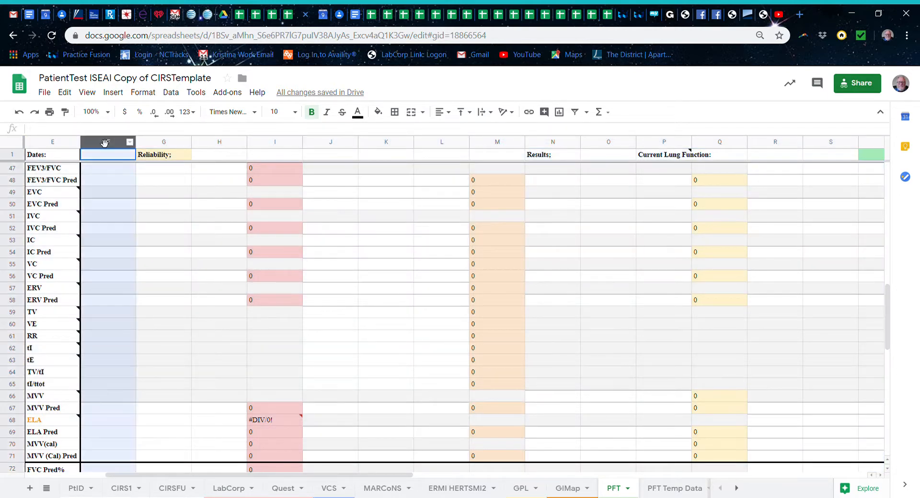
{"action": "scroll", "coordinate": [382, 243], "scroll_direction": "right", "scroll_amount": 15}
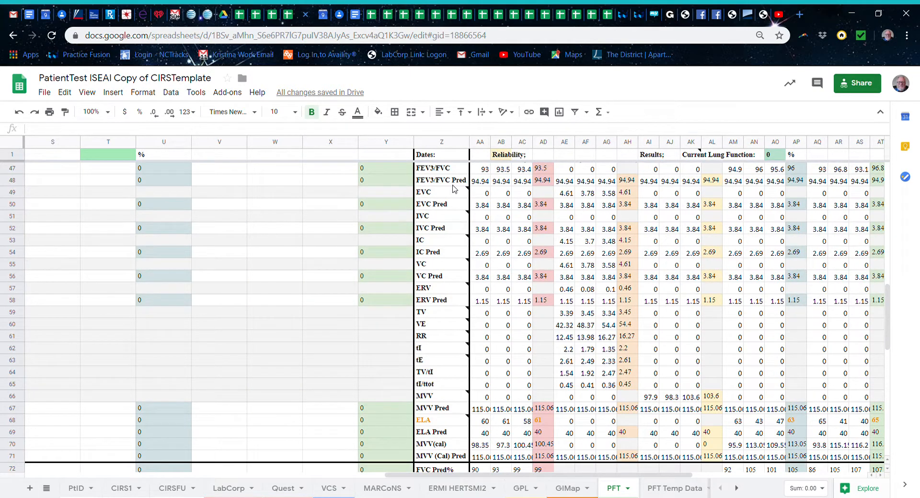
{"action": "left_click", "coordinate": [397, 145], "text": "shift"}
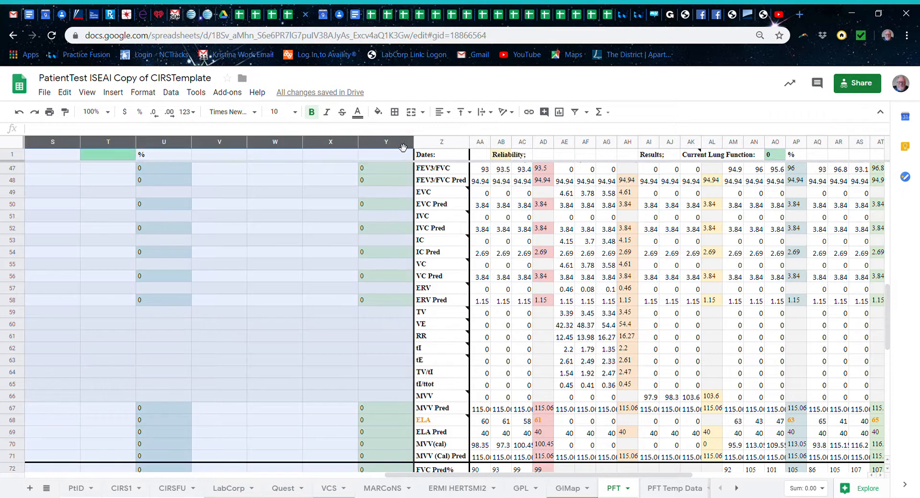
{"action": "scroll", "coordinate": [338, 171], "scroll_direction": "up", "scroll_amount": 10}
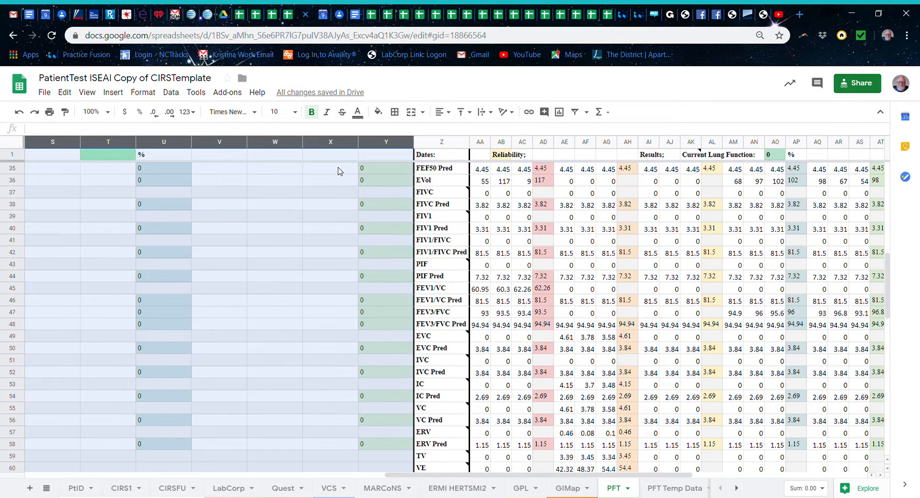
{"action": "scroll", "coordinate": [339, 171], "scroll_direction": "up", "scroll_amount": 5}
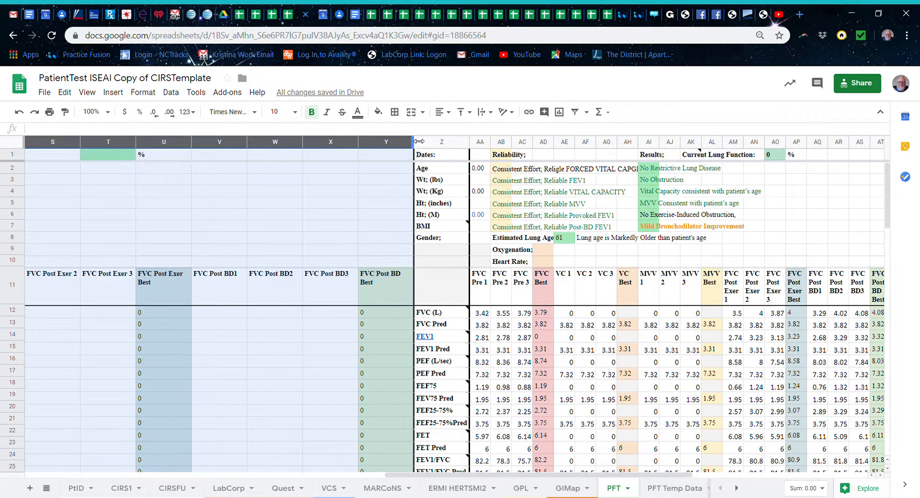
{"action": "left_click_drag", "start_coordinate": [419, 143], "coordinate": [381, 145]}
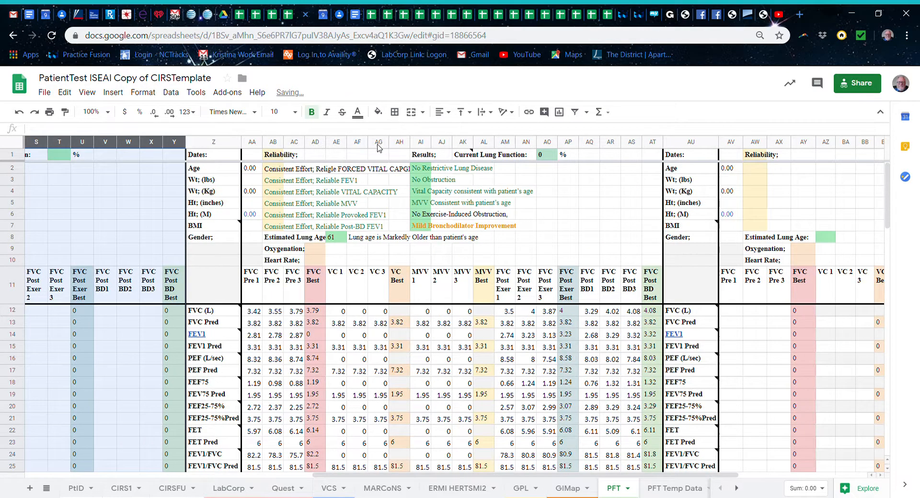
Fill the MAX formula from cell AD13 down into the FEV1 row of the FVC Best column (AD14) on the PFT sheet
{"action": "scroll", "coordinate": [240, 215], "scroll_direction": "left", "scroll_amount": 9}
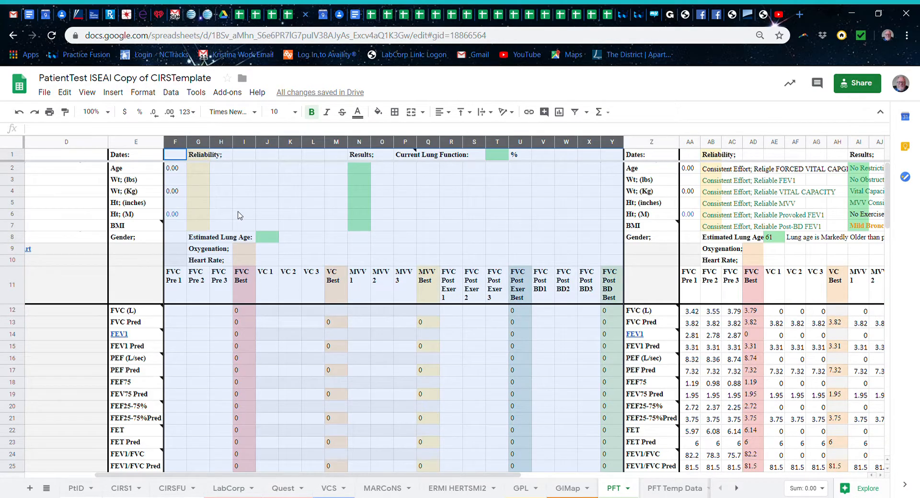
{"action": "scroll", "coordinate": [239, 215], "scroll_direction": "right", "scroll_amount": 7}
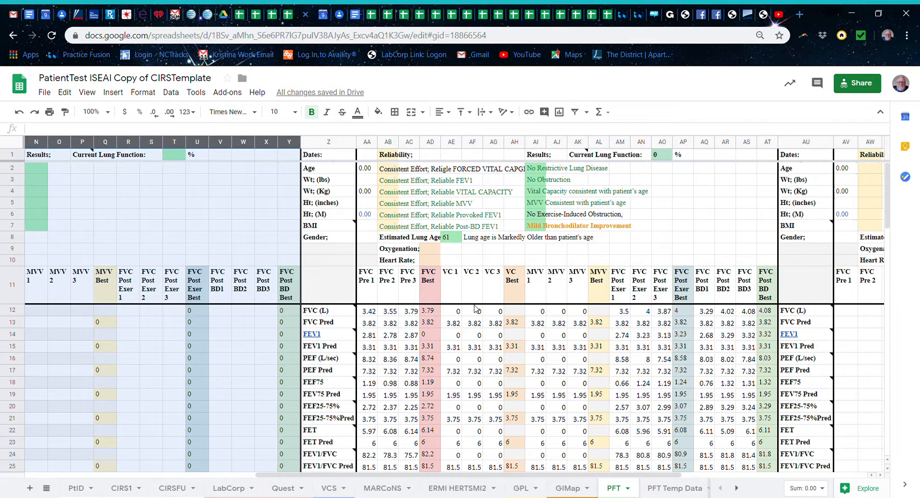
{"action": "left_click", "coordinate": [429, 335]}
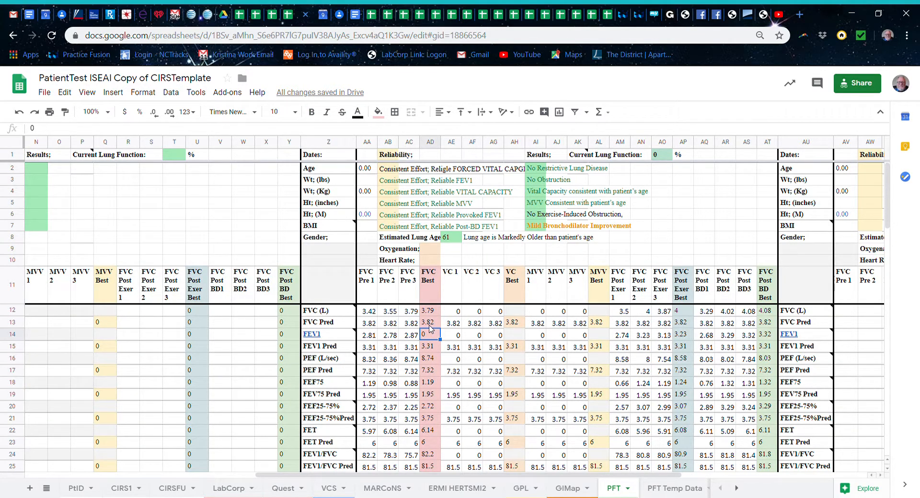
{"action": "left_click", "coordinate": [430, 327]}
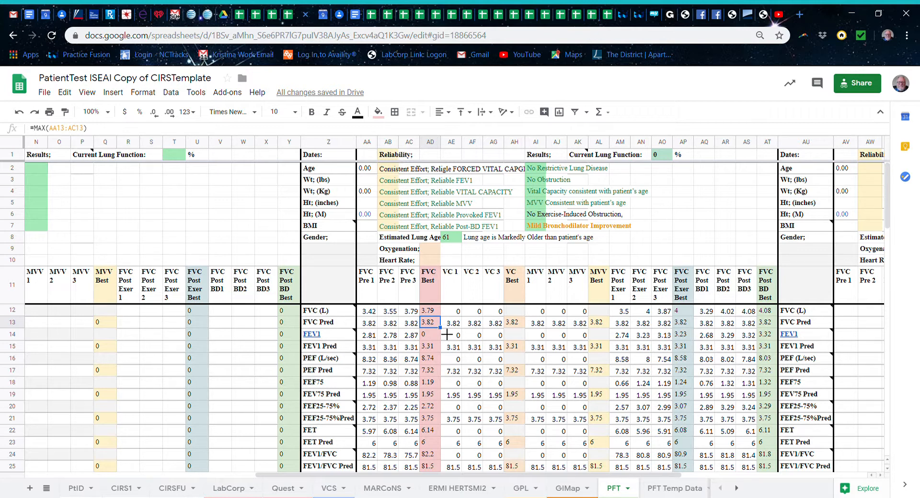
{"action": "left_click_drag", "start_coordinate": [447, 335], "coordinate": [448, 346]}
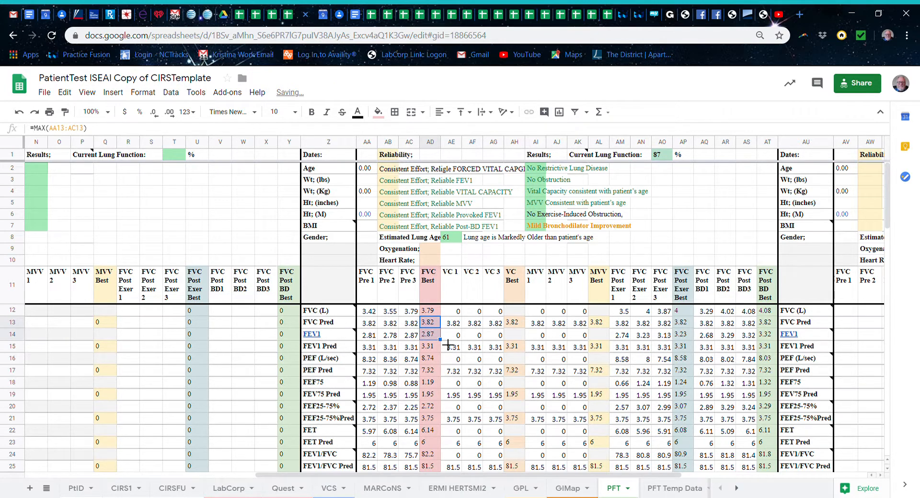
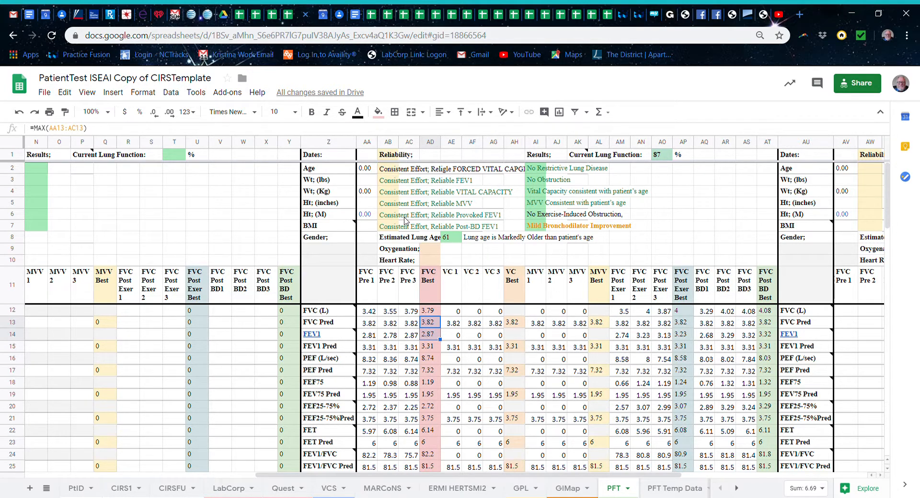
Examine the imported spirometry values, predicted percentages and the preceding empty study block throughout the PFT sheet
{"action": "scroll", "coordinate": [415, 291], "scroll_direction": "down", "scroll_amount": 3}
{"action": "scroll", "coordinate": [415, 291], "scroll_direction": "down", "scroll_amount": 6}
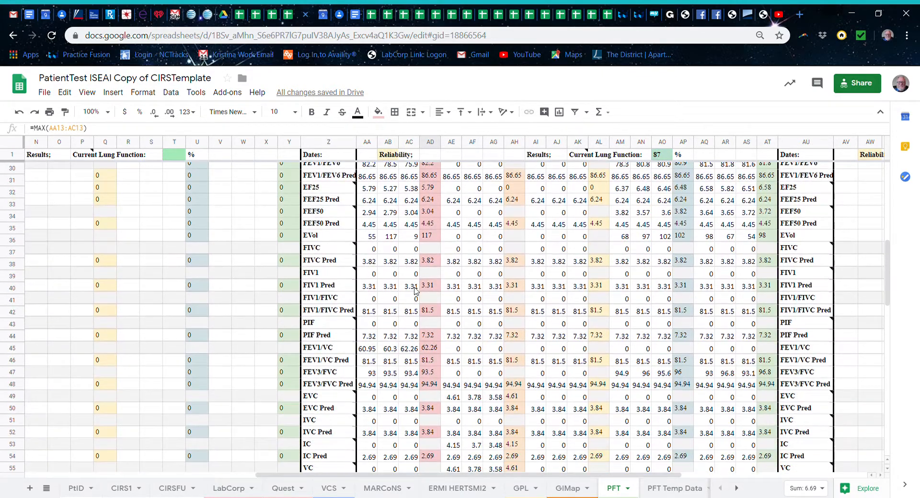
{"action": "scroll", "coordinate": [415, 291], "scroll_direction": "down", "scroll_amount": 9}
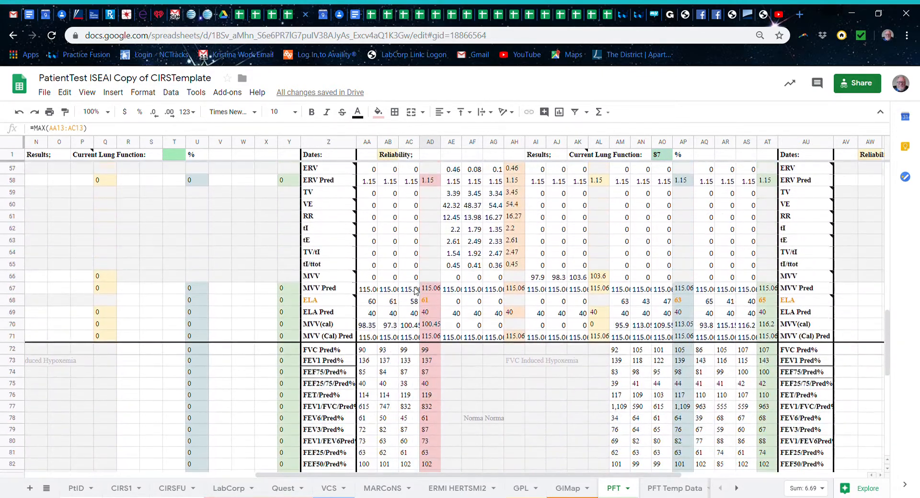
{"action": "scroll", "coordinate": [415, 291], "scroll_direction": "down", "scroll_amount": 6}
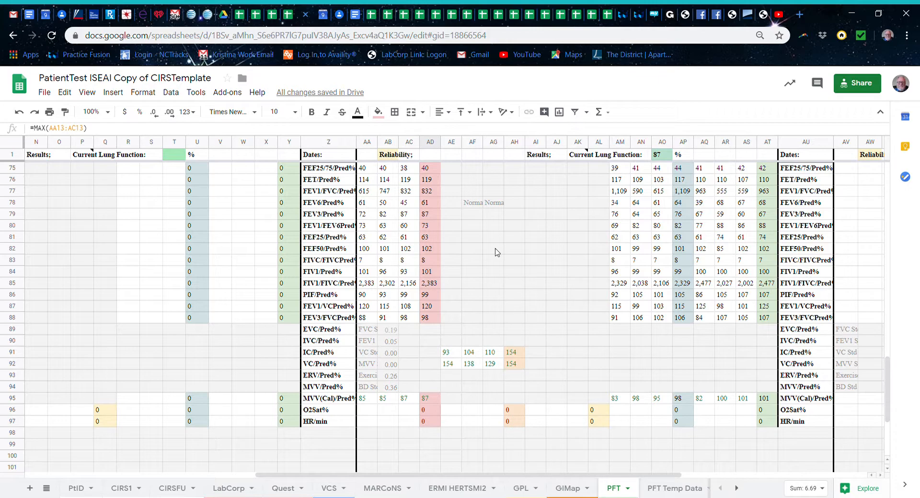
{"action": "scroll", "coordinate": [490, 242], "scroll_direction": "up", "scroll_amount": 9}
{"action": "scroll", "coordinate": [491, 242], "scroll_direction": "up", "scroll_amount": 9}
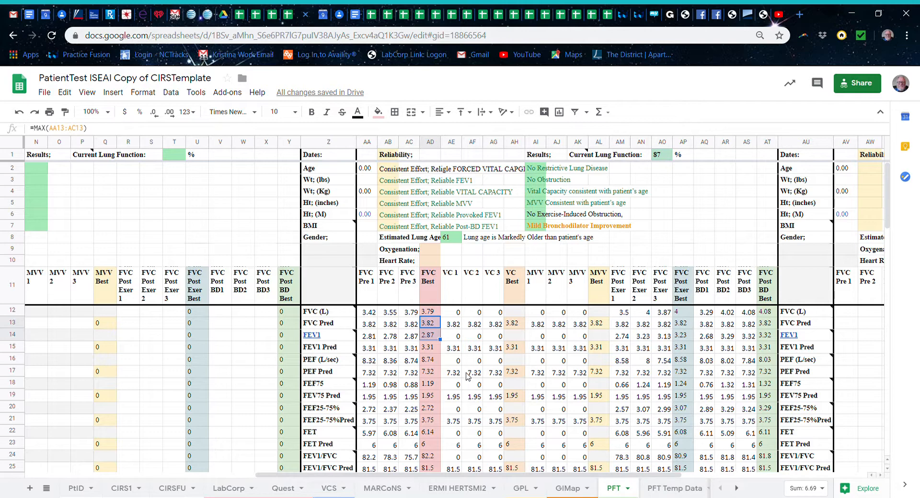
{"action": "scroll", "coordinate": [467, 376], "scroll_direction": "left", "scroll_amount": 5}
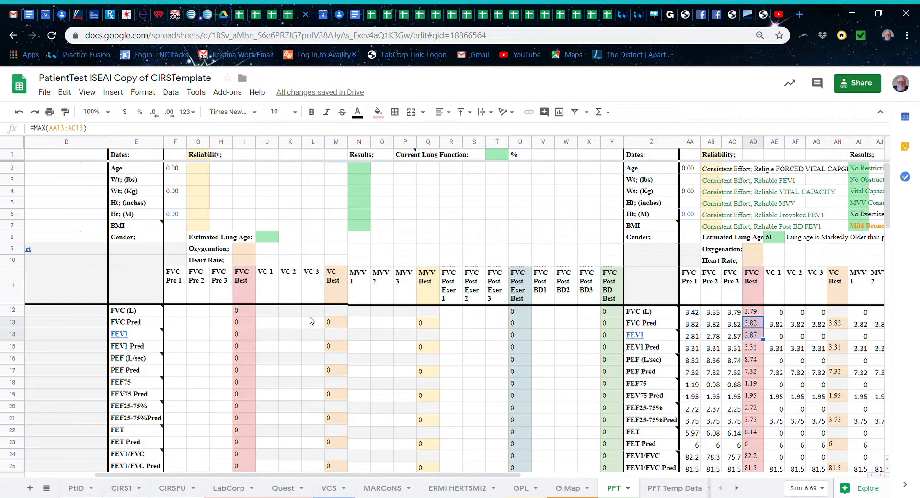
{"action": "scroll", "coordinate": [418, 397], "scroll_direction": "down", "scroll_amount": 10}
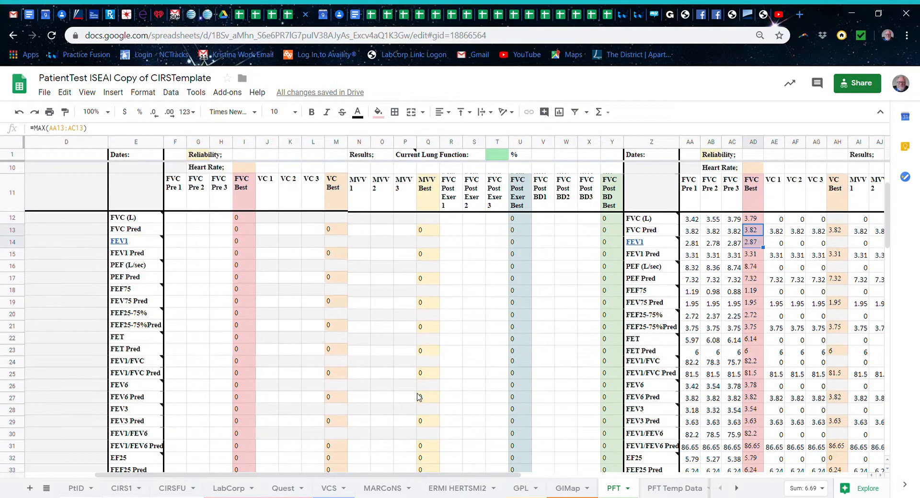
{"action": "scroll", "coordinate": [418, 397], "scroll_direction": "down", "scroll_amount": 8}
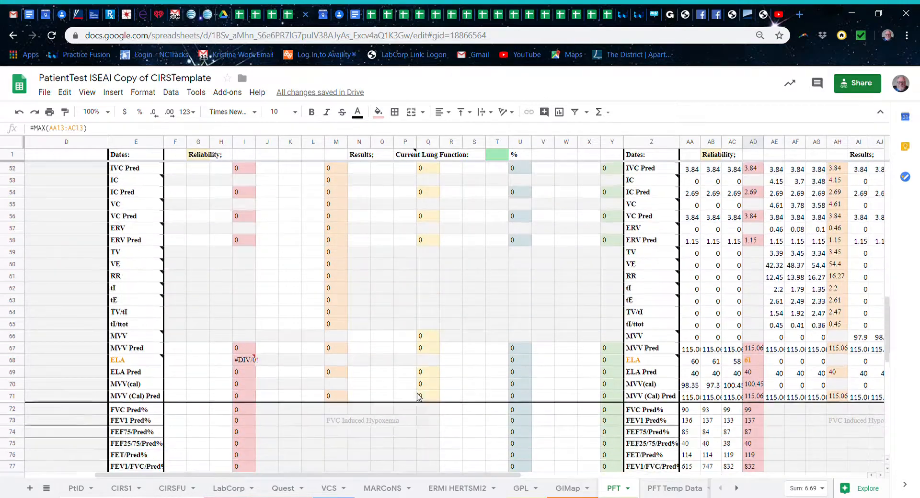
{"action": "scroll", "coordinate": [418, 397], "scroll_direction": "up", "scroll_amount": 18}
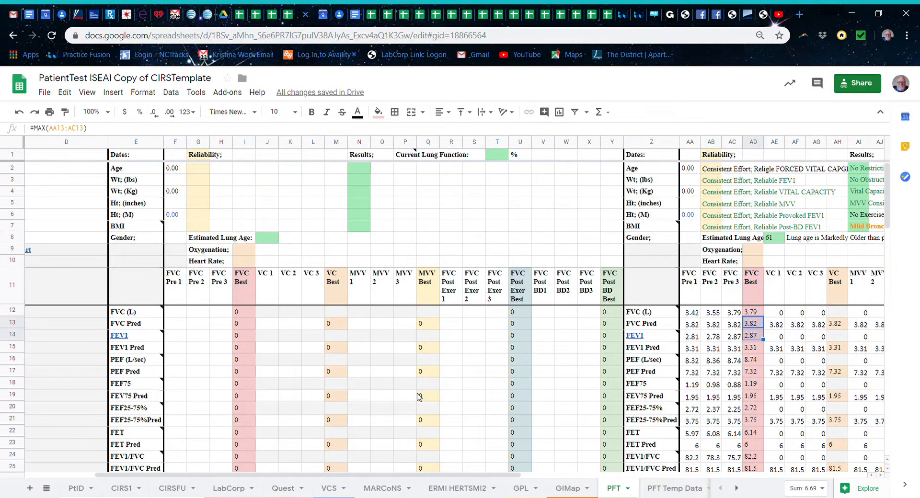
{"action": "scroll", "coordinate": [242, 251], "scroll_direction": "left", "scroll_amount": 3}
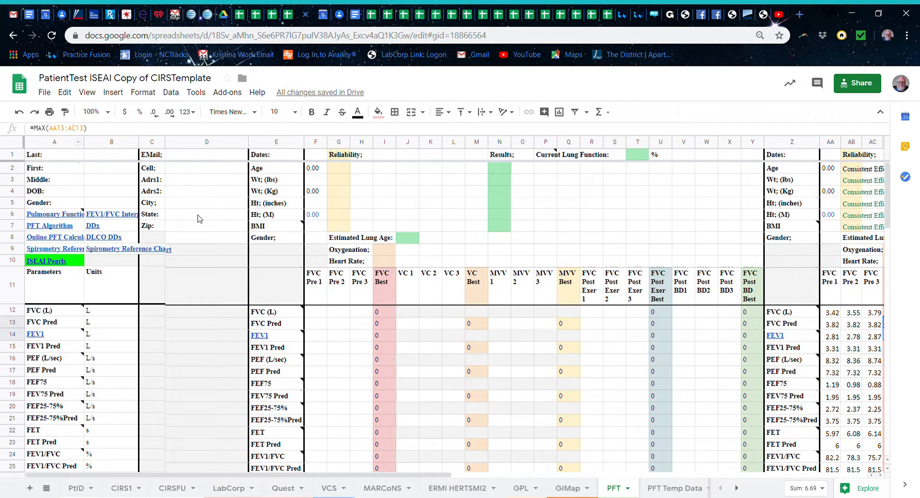
Check the PtID reference formulas in the patient identification cells of column B, from Last down to DOB
{"action": "left_click", "coordinate": [100, 159]}
{"action": "key", "text": "Return"}
{"action": "key", "text": "Return"}
{"action": "key", "text": "Return"}
{"action": "key", "text": "Return"}
{"action": "key", "text": "Return"}
{"action": "key", "text": "Return"}
{"action": "key", "text": "Return"}
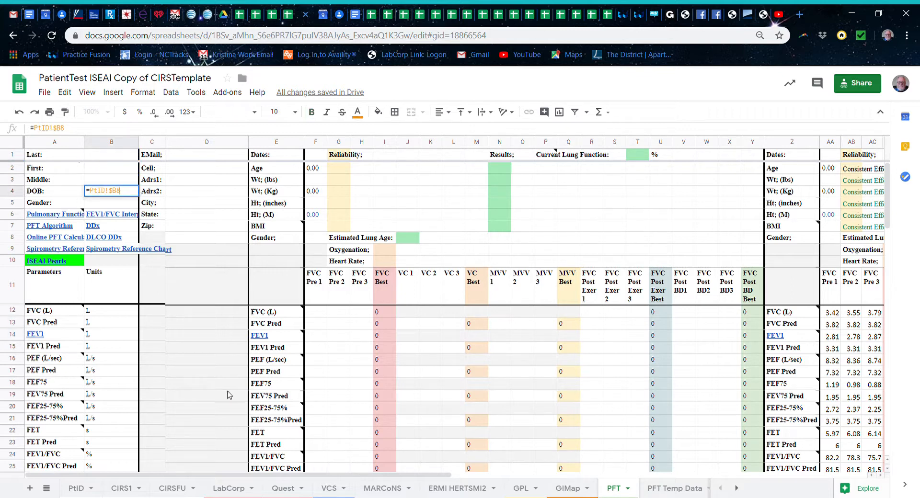
Clear the pasted spirometry data from rows 1 to 16 of the PFT Temp Data sheet
{"action": "left_click_drag", "start_coordinate": [490, 467], "coordinate": [657, 487]}
{"action": "left_click", "coordinate": [660, 489]}
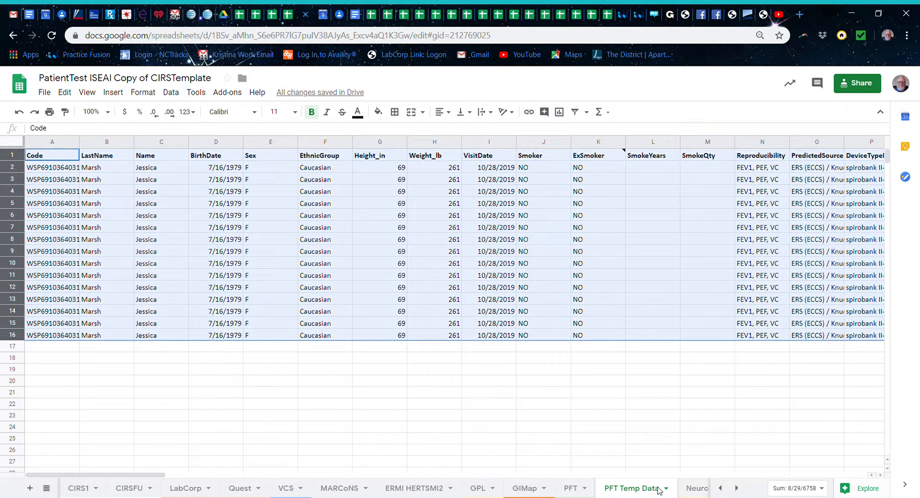
{"action": "key", "text": "Delete"}
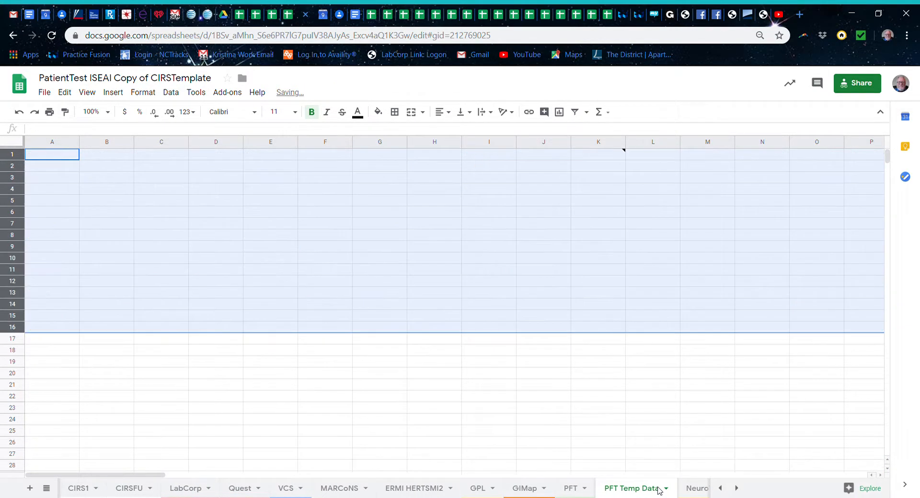
Look through the neurotransmitter profiles and reference ranges on the NeuroTx sheet, including the Labrix and Sanseco sections
{"action": "left_click", "coordinate": [694, 490]}
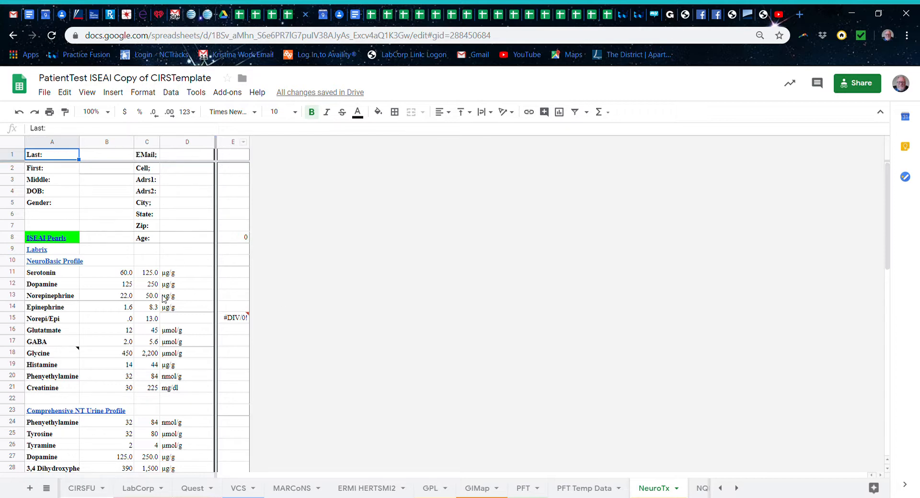
{"action": "scroll", "coordinate": [150, 335], "scroll_direction": "down", "scroll_amount": 2}
{"action": "scroll", "coordinate": [150, 335], "scroll_direction": "down", "scroll_amount": 2}
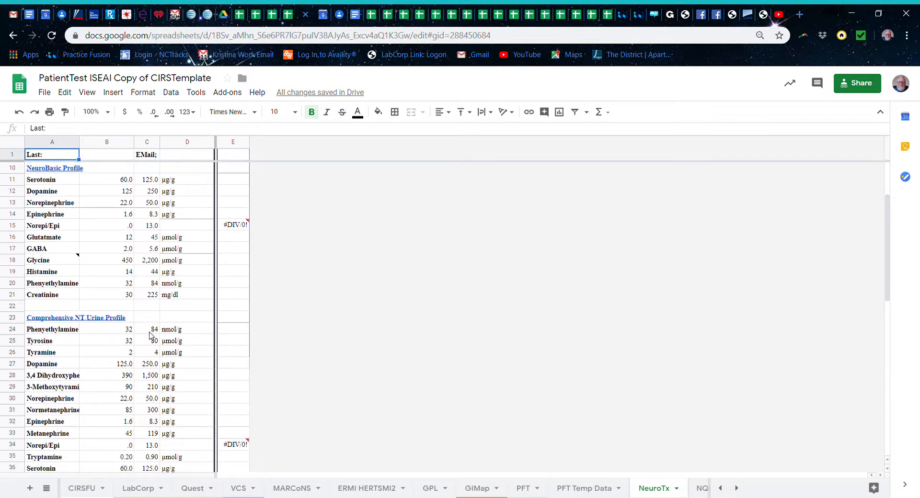
{"action": "scroll", "coordinate": [150, 335], "scroll_direction": "down", "scroll_amount": 6}
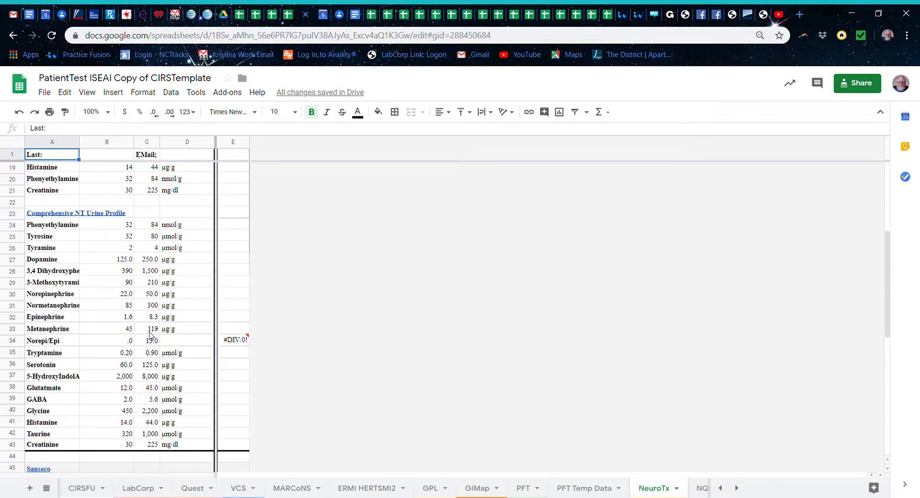
{"action": "scroll", "coordinate": [150, 335], "scroll_direction": "down", "scroll_amount": 9}
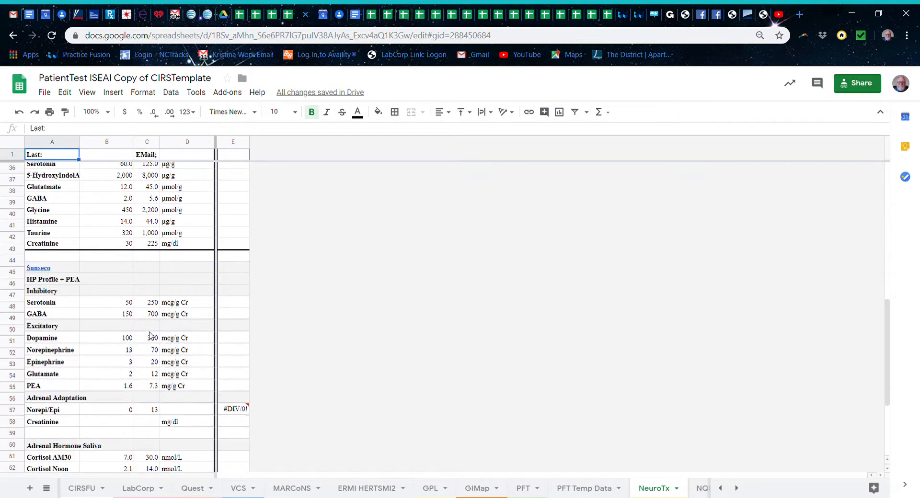
{"action": "scroll", "coordinate": [150, 335], "scroll_direction": "down", "scroll_amount": 3}
{"action": "scroll", "coordinate": [150, 336], "scroll_direction": "up", "scroll_amount": 7}
{"action": "scroll", "coordinate": [150, 335], "scroll_direction": "up", "scroll_amount": 15}
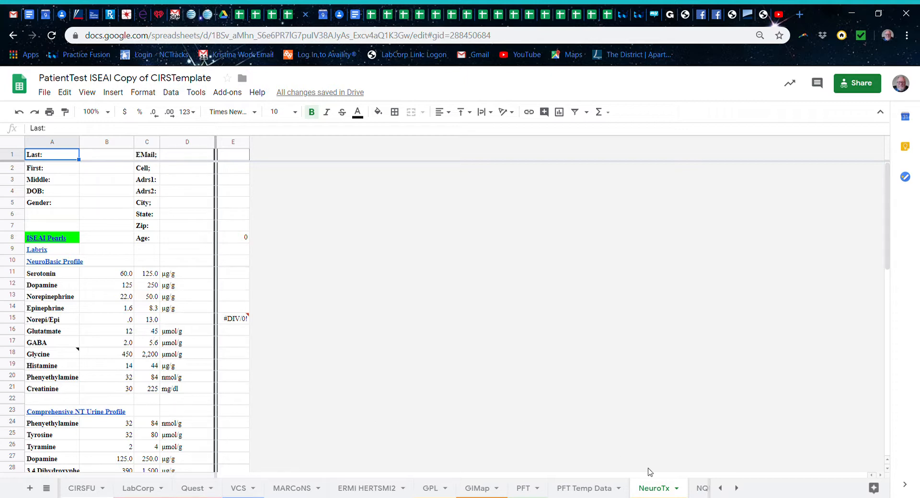
View the visit fee and payment columns on the PFR sheet
{"action": "left_click", "coordinate": [736, 488]}
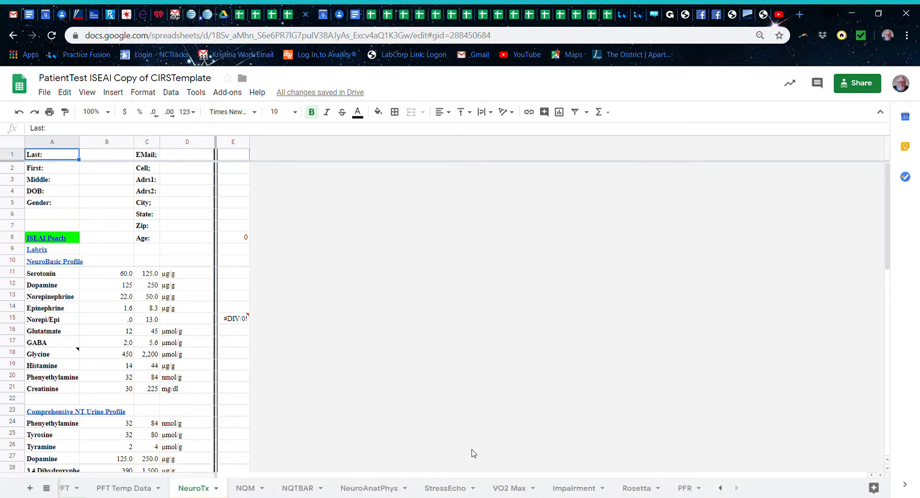
{"action": "left_click", "coordinate": [681, 492]}
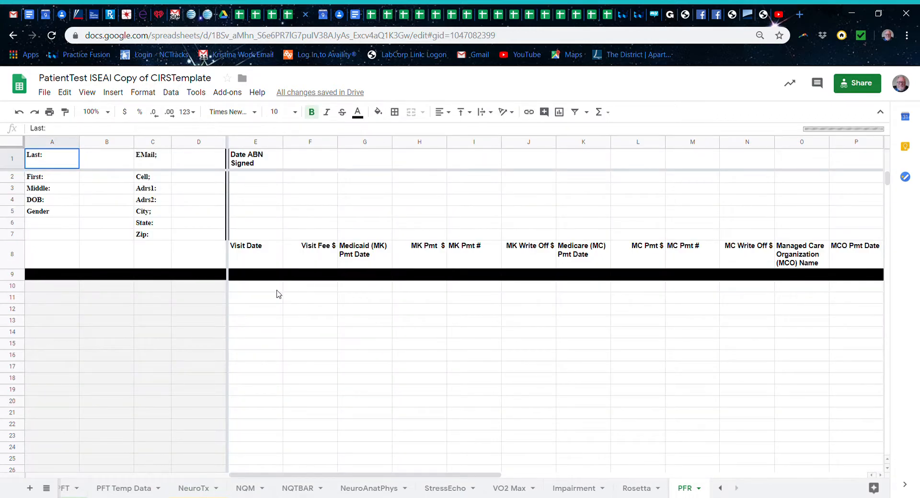
{"action": "scroll", "coordinate": [279, 294], "scroll_direction": "down", "scroll_amount": 1}
{"action": "scroll", "coordinate": [279, 295], "scroll_direction": "up", "scroll_amount": 1}
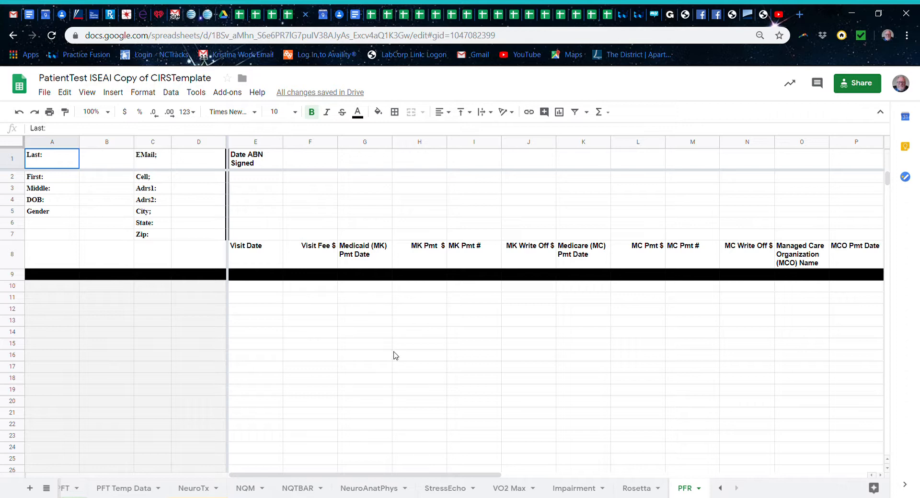
Examine the whole-person impairment table and the AMA Guides link on the Impairment sheet
{"action": "left_click", "coordinate": [581, 491]}
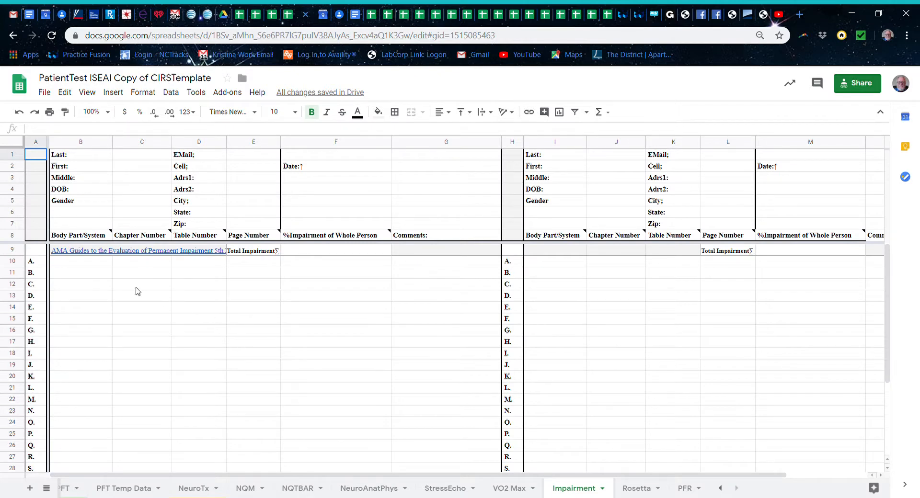
{"action": "scroll", "coordinate": [137, 292], "scroll_direction": "down", "scroll_amount": 1}
{"action": "scroll", "coordinate": [137, 291], "scroll_direction": "up", "scroll_amount": 1}
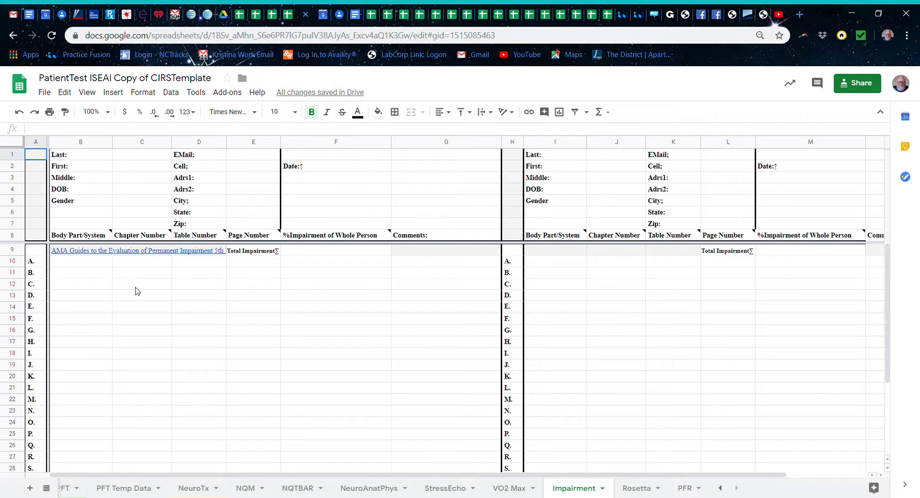
{"action": "scroll", "coordinate": [137, 291], "scroll_direction": "down", "scroll_amount": 4}
{"action": "scroll", "coordinate": [137, 292], "scroll_direction": "up", "scroll_amount": 4}
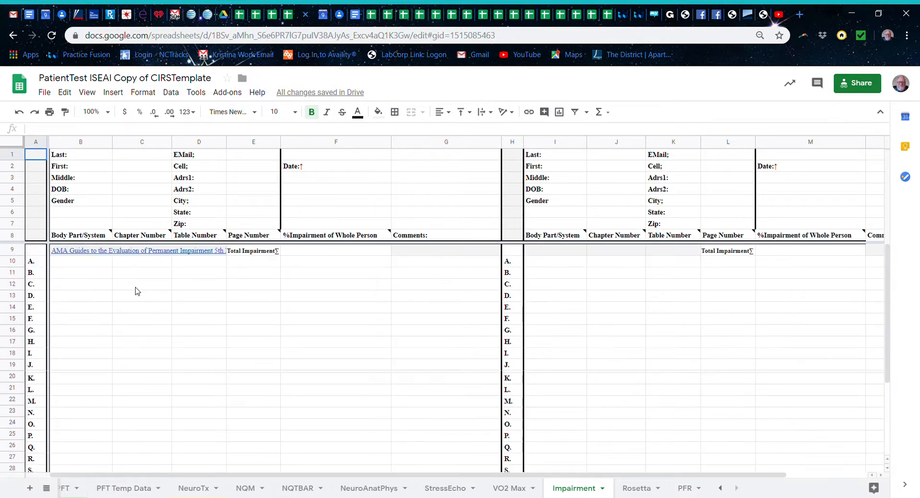
{"action": "mouse_move", "coordinate": [105, 256]}
Examine the brain structure reference list and the volumetric MRI study columns on the NQM sheet
{"action": "left_click", "coordinate": [245, 489]}
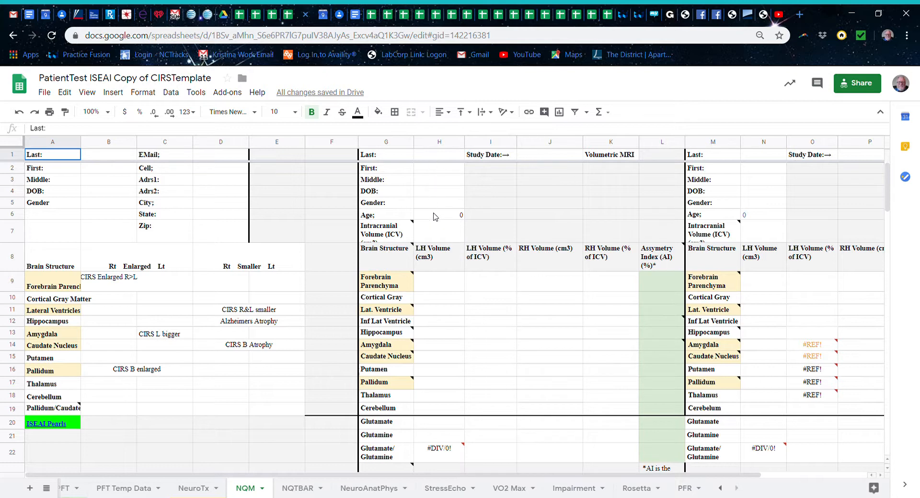
{"action": "left_click", "coordinate": [439, 287]}
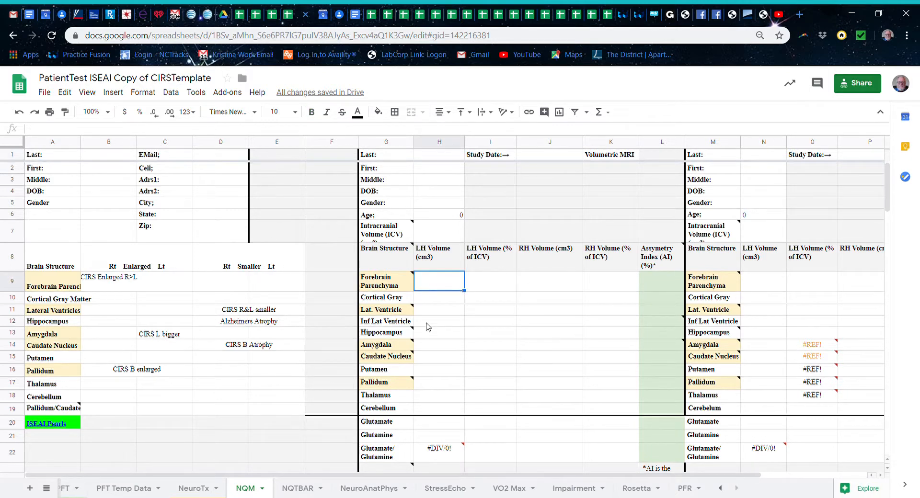
{"action": "scroll", "coordinate": [428, 326], "scroll_direction": "down", "scroll_amount": 1}
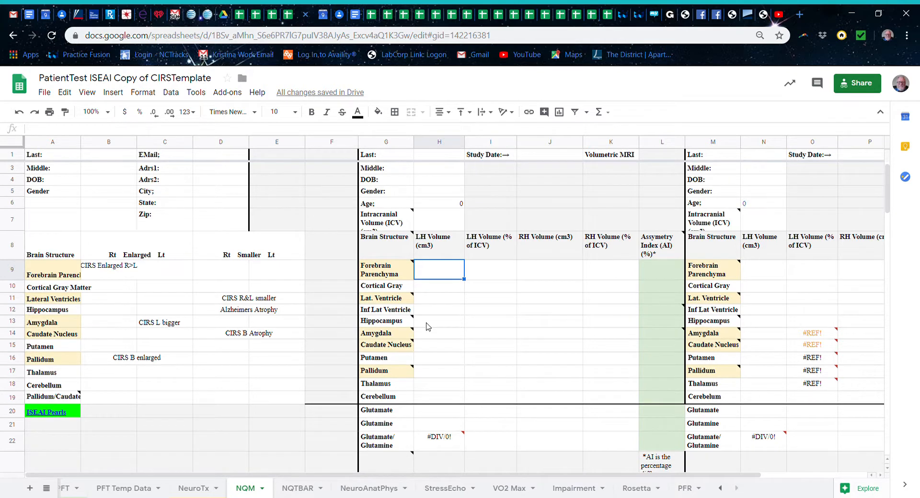
{"action": "scroll", "coordinate": [428, 326], "scroll_direction": "down", "scroll_amount": 4}
{"action": "scroll", "coordinate": [428, 327], "scroll_direction": "up", "scroll_amount": 4}
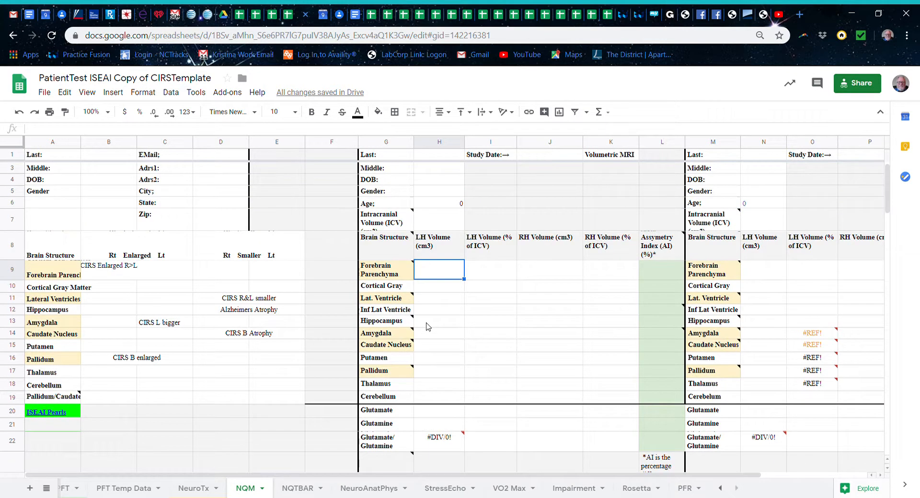
{"action": "scroll", "coordinate": [428, 327], "scroll_direction": "up", "scroll_amount": 1}
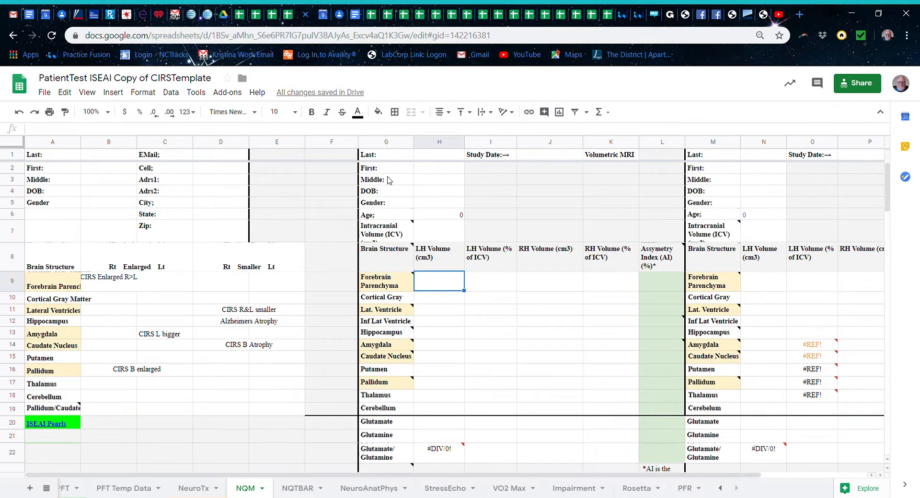
{"action": "scroll", "coordinate": [706, 233], "scroll_direction": "right", "scroll_amount": 3}
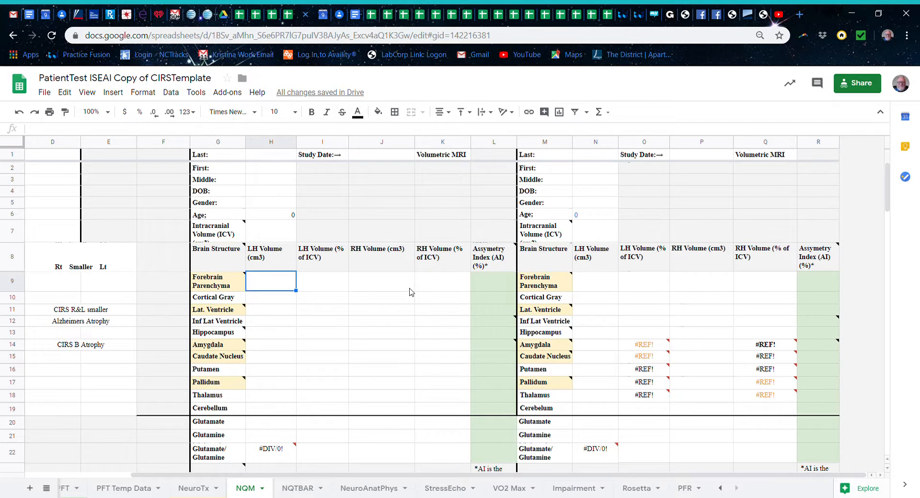
Look through the NQM sheet's asymmetry index column and the brain region, function, neurotransmitter, input and output reference table
{"action": "scroll", "coordinate": [355, 301], "scroll_direction": "left", "scroll_amount": 3}
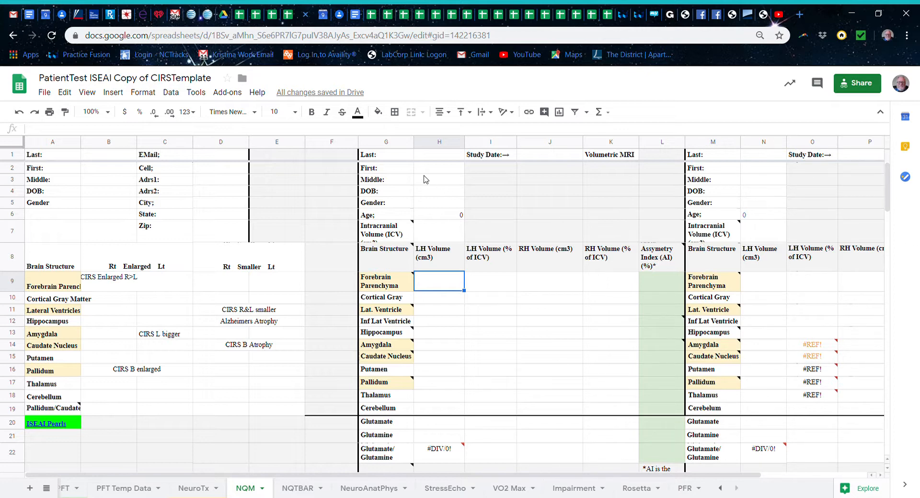
{"action": "left_click", "coordinate": [656, 144]}
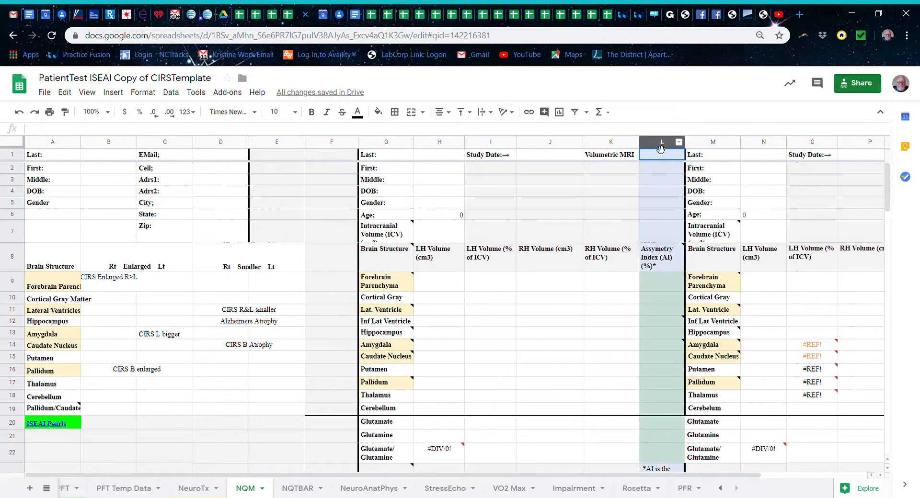
{"action": "scroll", "coordinate": [442, 269], "scroll_direction": "down", "scroll_amount": 10}
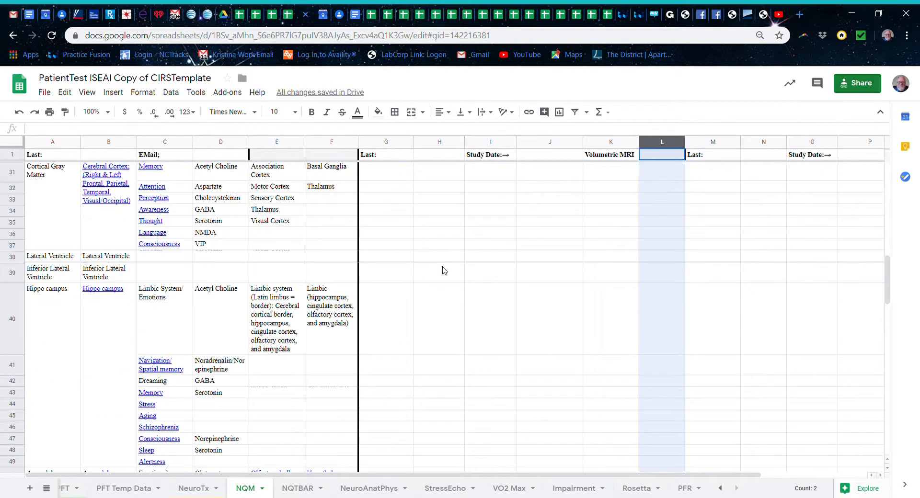
{"action": "scroll", "coordinate": [444, 270], "scroll_direction": "down", "scroll_amount": 12}
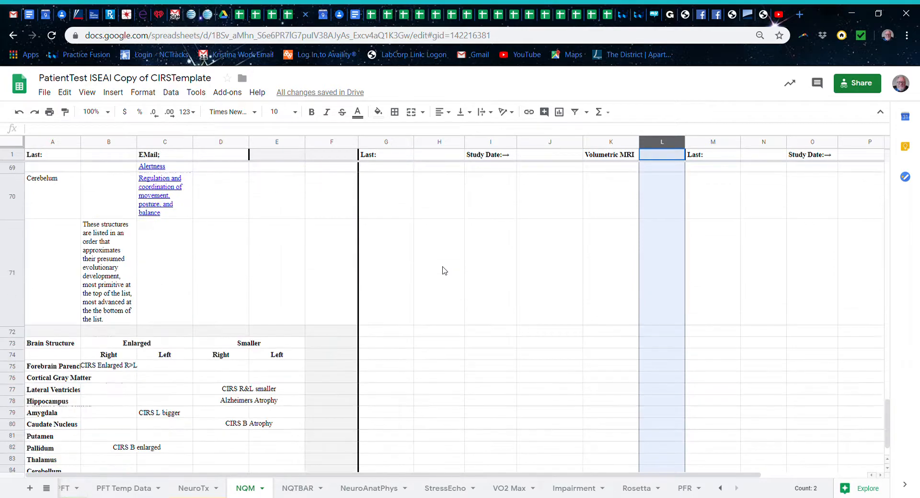
{"action": "scroll", "coordinate": [444, 270], "scroll_direction": "down", "scroll_amount": 2}
{"action": "scroll", "coordinate": [442, 271], "scroll_direction": "up", "scroll_amount": 5}
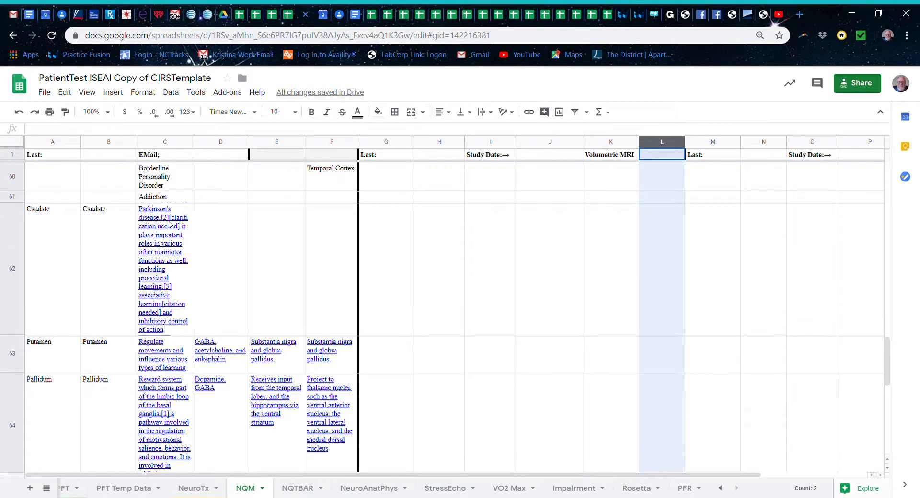
{"action": "scroll", "coordinate": [400, 368], "scroll_direction": "up", "scroll_amount": 5}
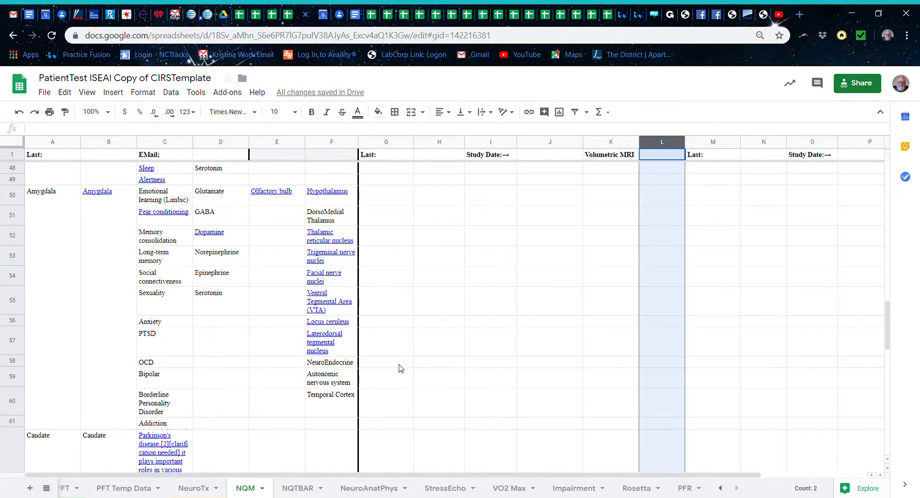
{"action": "scroll", "coordinate": [401, 368], "scroll_direction": "up", "scroll_amount": 5}
{"action": "scroll", "coordinate": [401, 368], "scroll_direction": "up", "scroll_amount": 5}
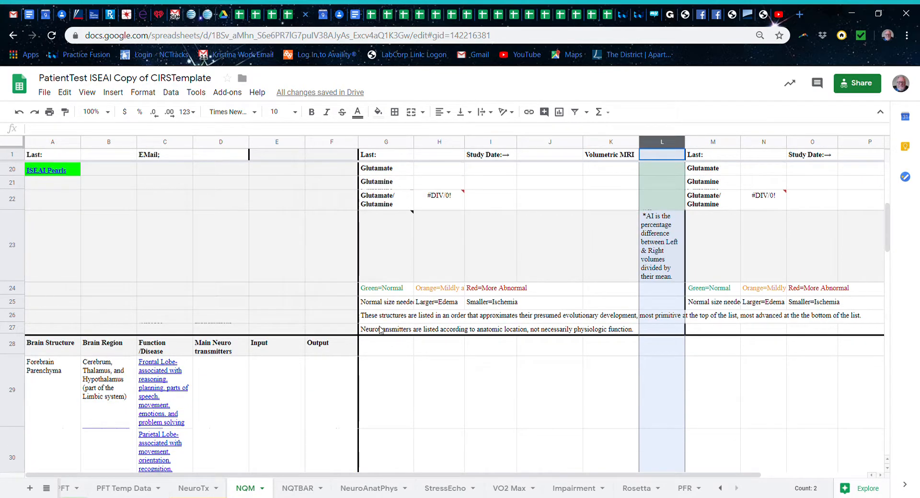
Run the NQMNewColumn macro to insert a new study block before the existing studies on the NQM sheet
{"action": "left_click", "coordinate": [198, 96]}
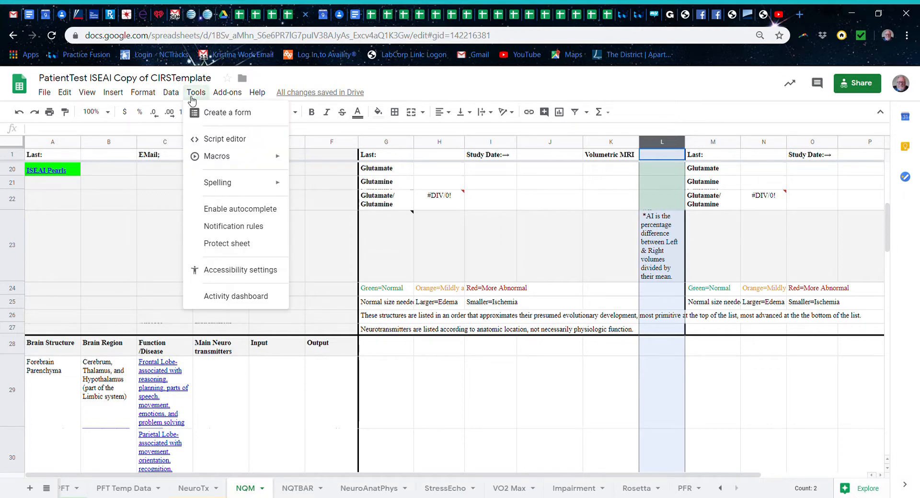
{"action": "mouse_move", "coordinate": [215, 159]}
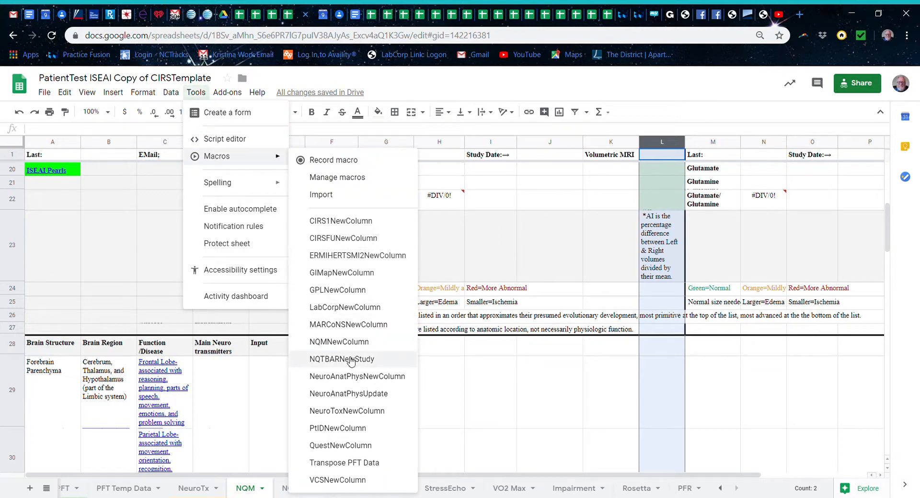
{"action": "left_click", "coordinate": [338, 342]}
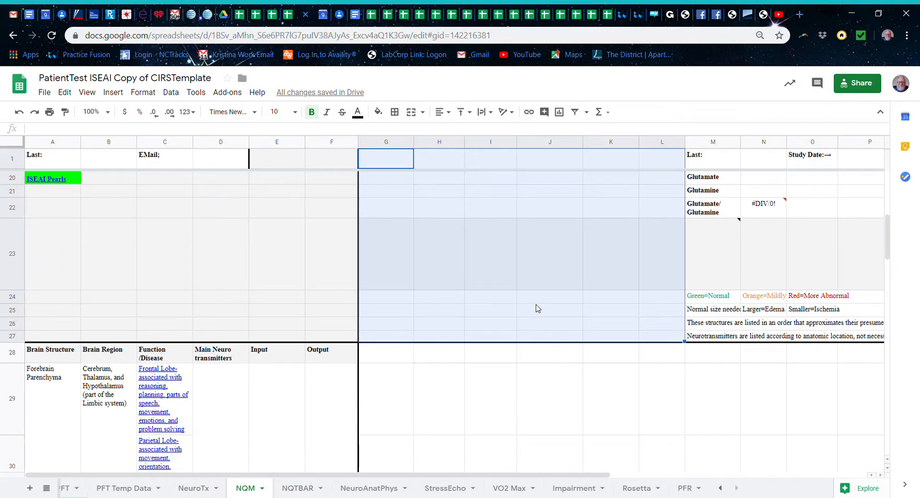
Copy the volumetric MRI study block in columns S to X, rows 1 to 27
{"action": "scroll", "coordinate": [538, 309], "scroll_direction": "up", "scroll_amount": 5}
{"action": "scroll", "coordinate": [538, 309], "scroll_direction": "down", "scroll_amount": 4}
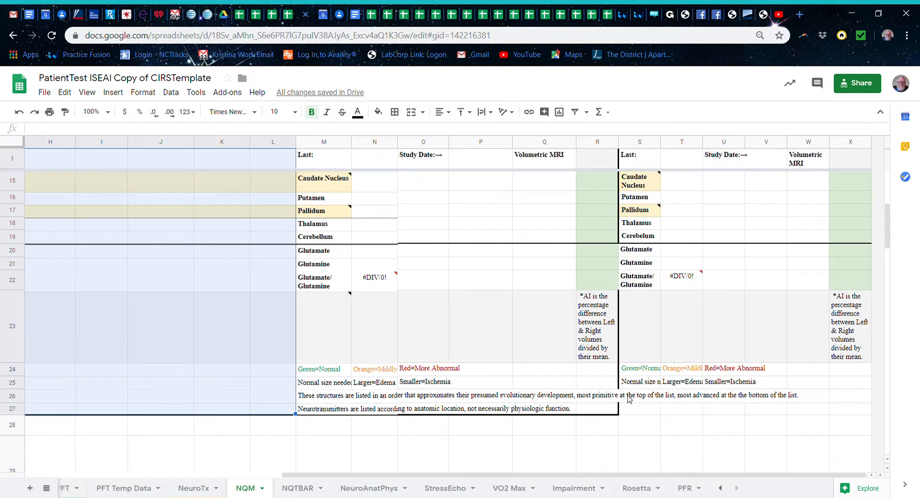
{"action": "left_click_drag", "start_coordinate": [634, 409], "coordinate": [855, 173]}
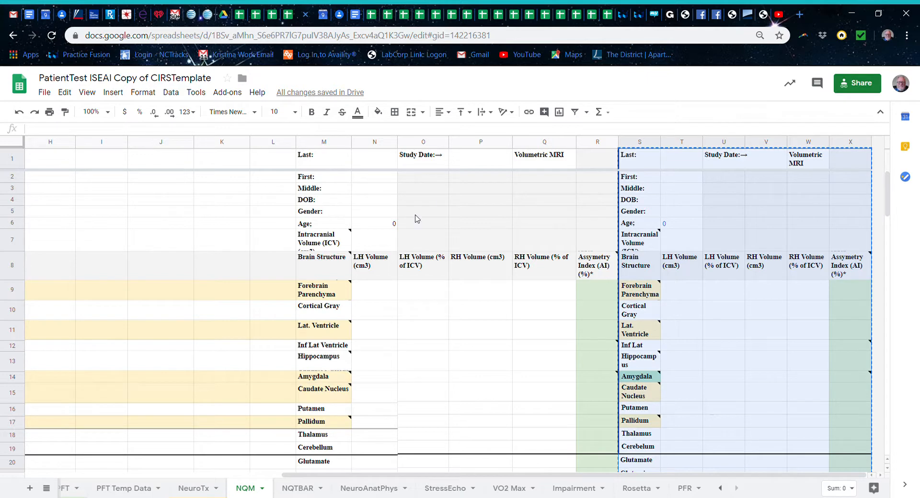
{"action": "scroll", "coordinate": [416, 219], "scroll_direction": "left", "scroll_amount": 10}
Paste the copied study block into the empty columns G to L, starting at cell G1
{"action": "left_click", "coordinate": [395, 165]}
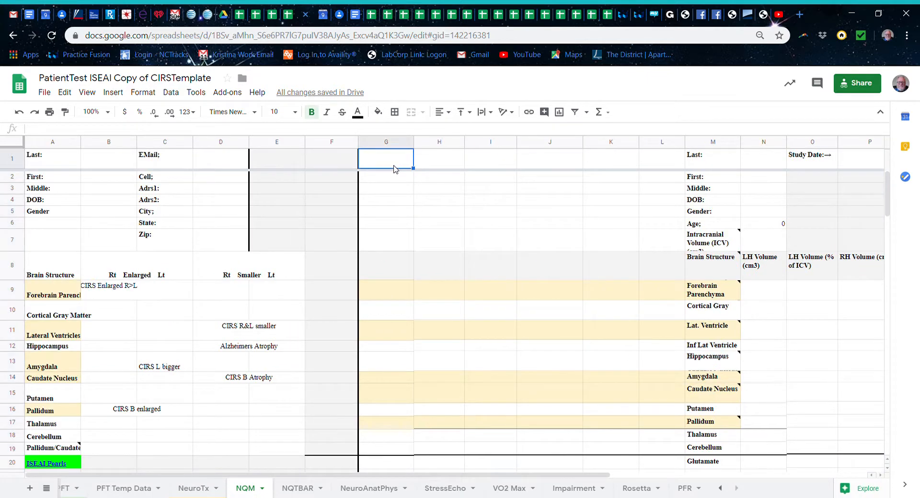
{"action": "key", "text": "shift+Right"}
{"action": "key", "text": "shift+Right"}
{"action": "key", "text": "shift+Right"}
{"action": "key", "text": "shift+Right"}
{"action": "key", "text": "shift+Right"}
{"action": "key", "text": "shift+Down"}
{"action": "key", "text": "shift+Down"}
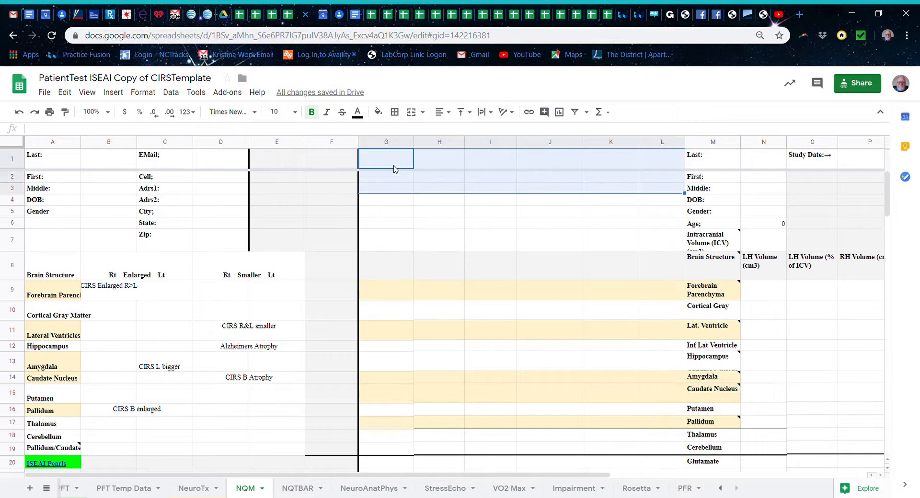
{"action": "key", "text": "shift+Down"}
{"action": "key", "text": "shift+Down"}
{"action": "key", "text": "shift+Down"}
{"action": "key", "text": "shift+Down"}
{"action": "key", "text": "shift+Down"}
{"action": "key", "text": "shift+Down"}
{"action": "key", "text": "shift+Down"}
{"action": "key", "text": "shift+Down"}
{"action": "key", "text": "shift+Down"}
{"action": "key", "text": "shift+Down"}
{"action": "key", "text": "shift+Down"}
{"action": "key", "text": "shift+Down"}
{"action": "key", "text": "shift+Down"}
{"action": "key", "text": "shift+Down"}
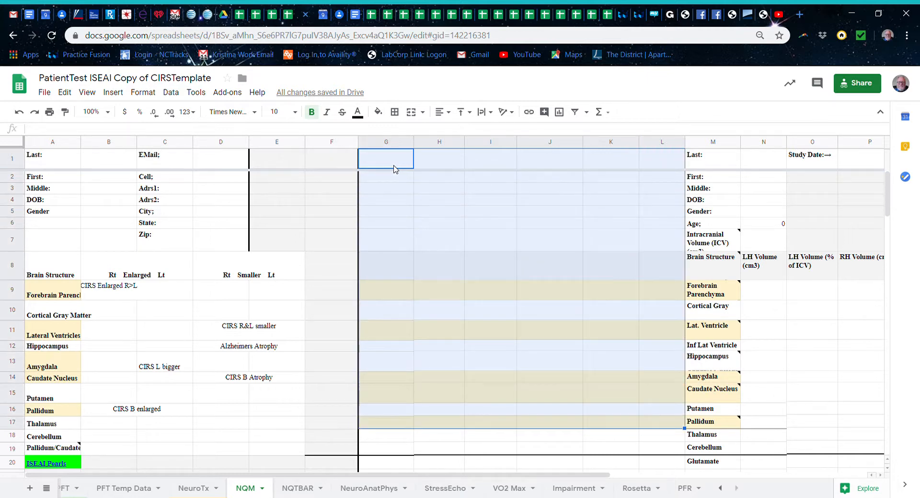
{"action": "key", "text": "shift+Down"}
{"action": "key", "text": "shift+Down"}
{"action": "key", "text": "ctrl+v"}
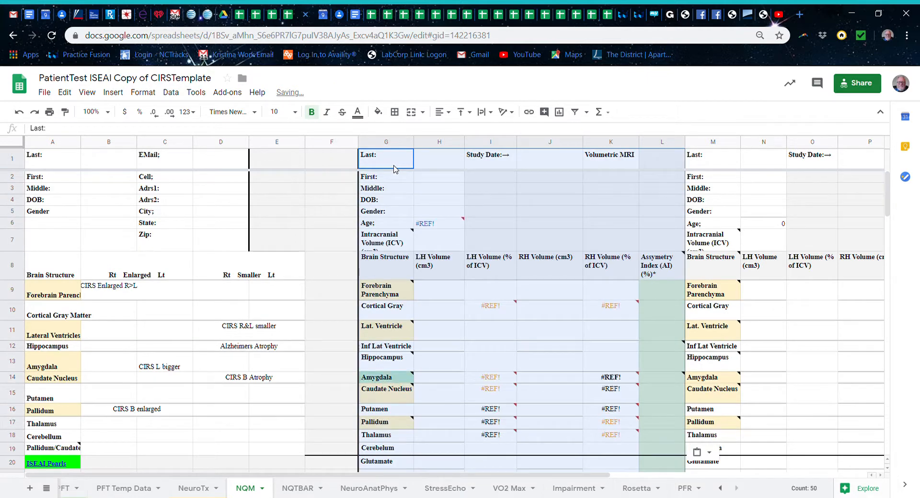
{"action": "scroll", "coordinate": [394, 169], "scroll_direction": "down", "scroll_amount": 3}
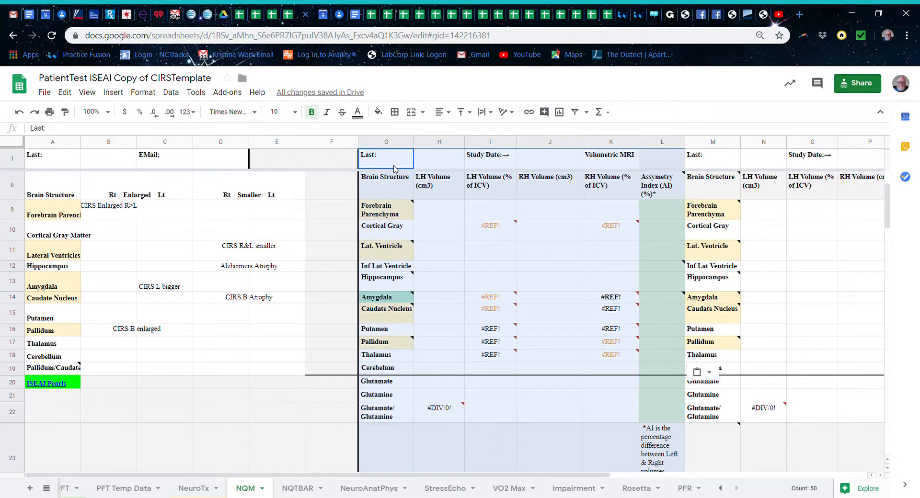
{"action": "right_click", "coordinate": [394, 169]}
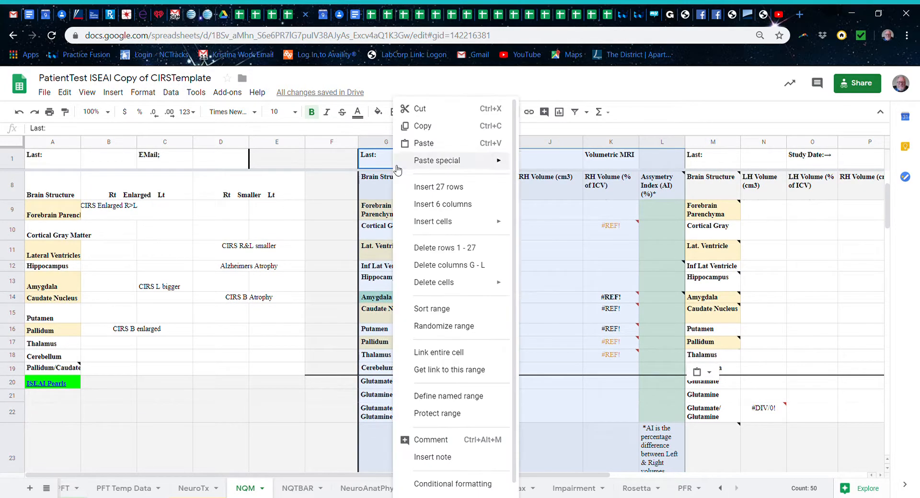
{"action": "left_click", "coordinate": [294, 439]}
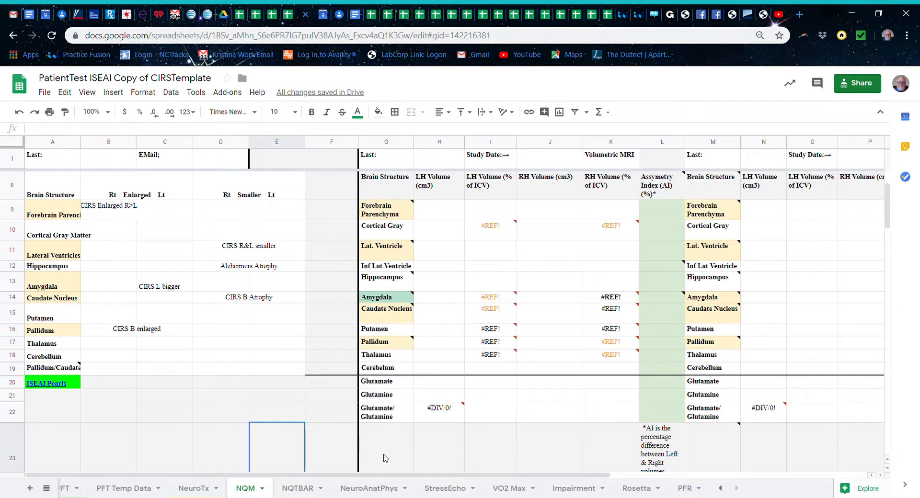
Examine the bell curve, percentile colour key and linked brain structure list on the NQTBAR sheet
{"action": "left_click", "coordinate": [296, 488]}
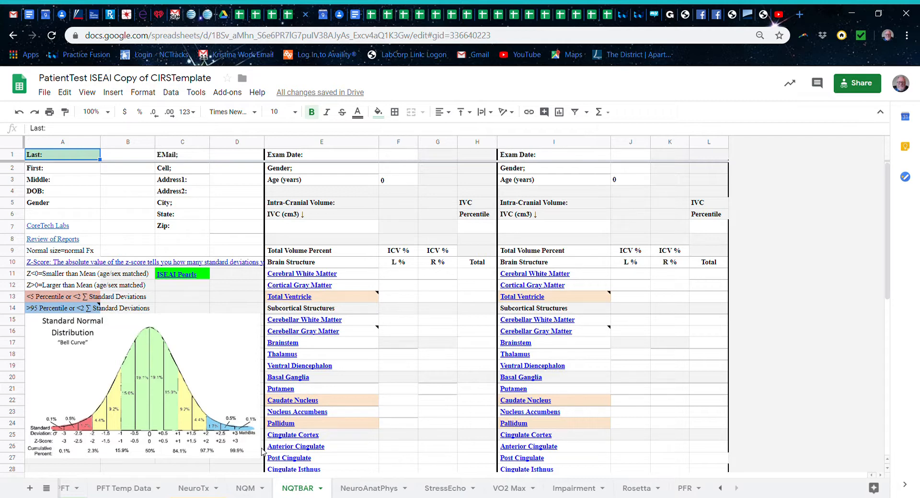
{"action": "mouse_move", "coordinate": [291, 278]}
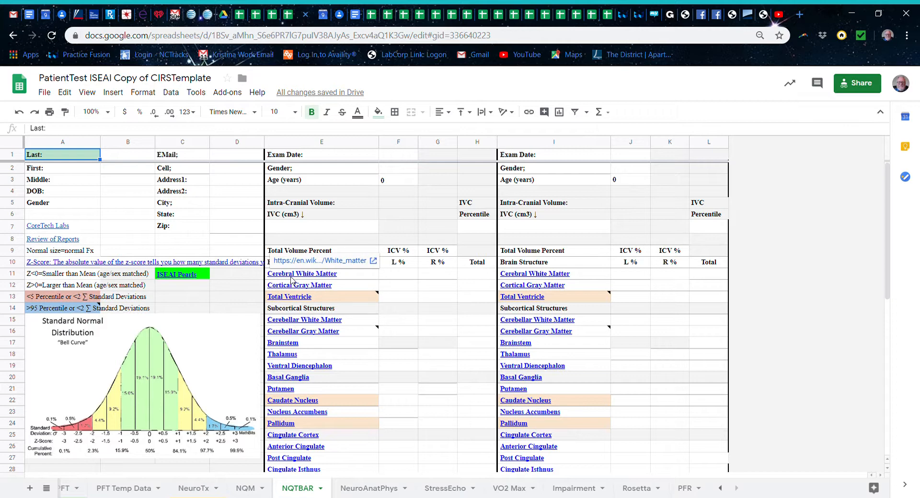
{"action": "mouse_move", "coordinate": [297, 390]}
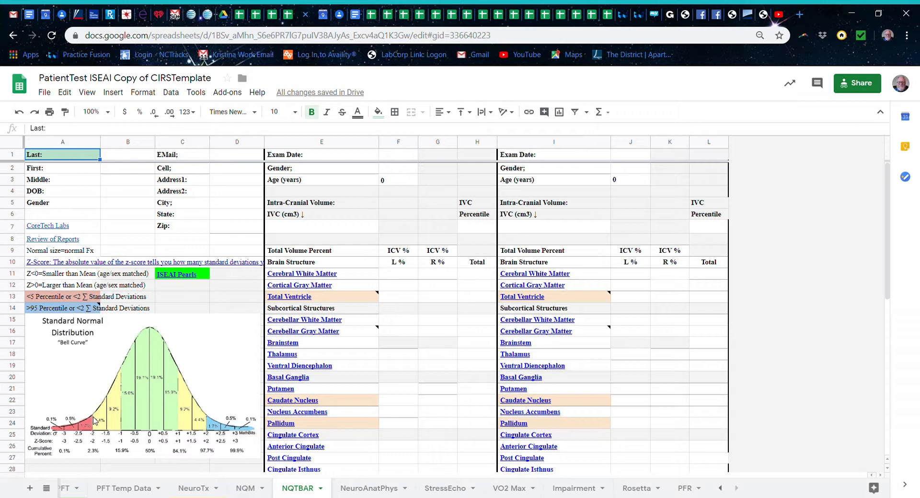
{"action": "scroll", "coordinate": [357, 351], "scroll_direction": "down", "scroll_amount": 2}
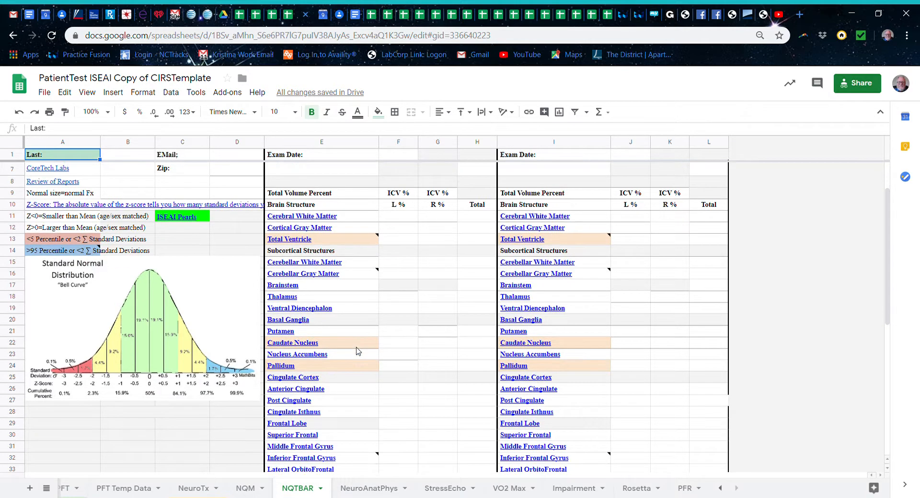
{"action": "scroll", "coordinate": [356, 352], "scroll_direction": "down", "scroll_amount": 6}
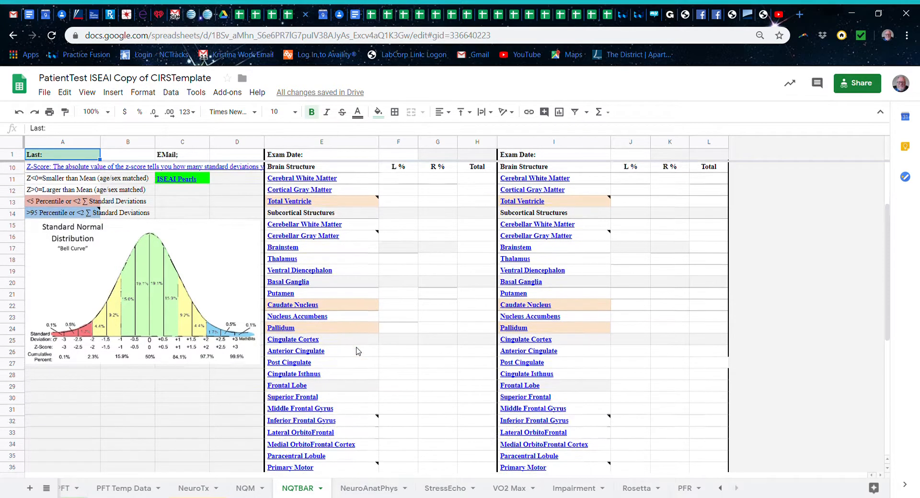
{"action": "scroll", "coordinate": [357, 352], "scroll_direction": "down", "scroll_amount": 3}
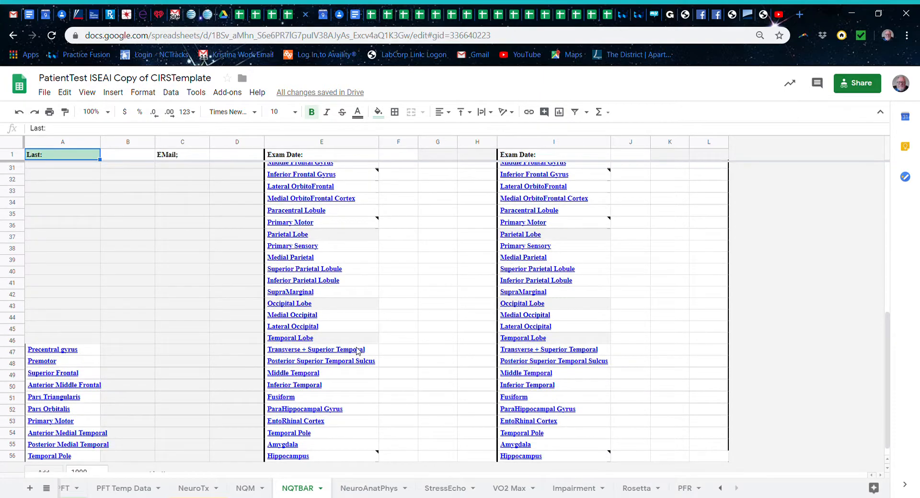
{"action": "scroll", "coordinate": [357, 351], "scroll_direction": "up", "scroll_amount": 9}
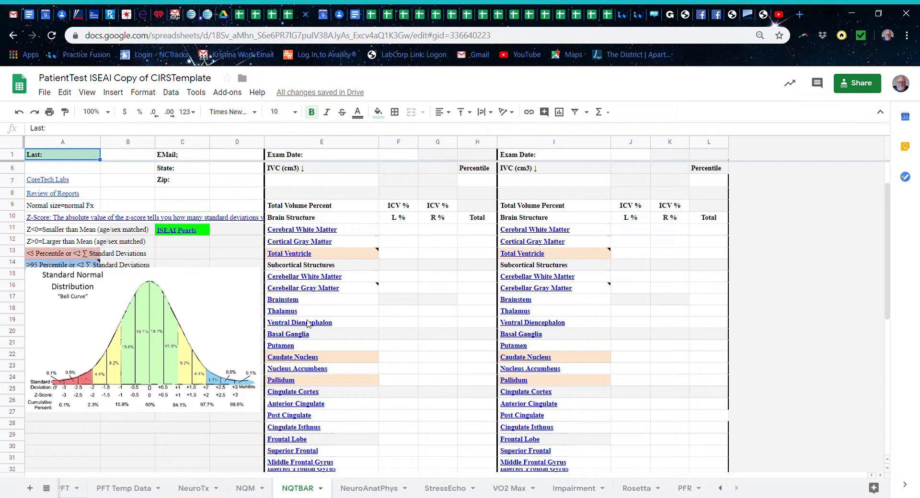
{"action": "mouse_move", "coordinate": [308, 324]}
{"action": "scroll", "coordinate": [309, 324], "scroll_direction": "down", "scroll_amount": 1}
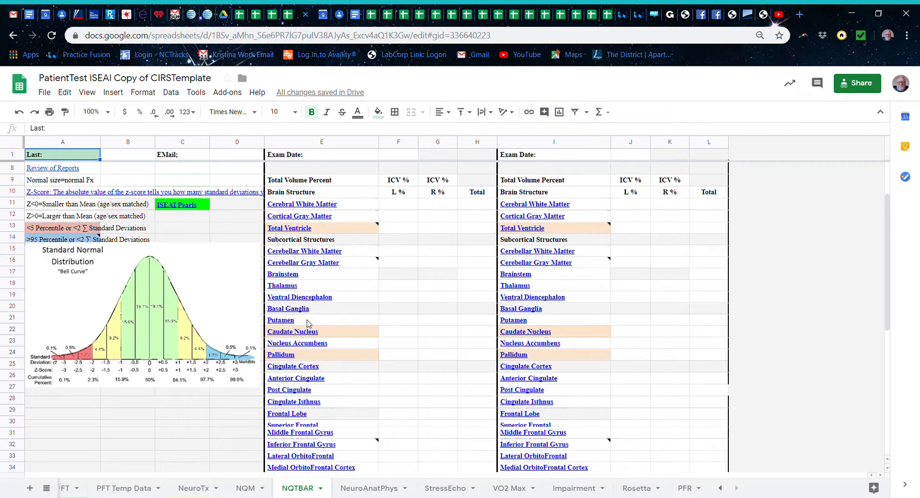
{"action": "scroll", "coordinate": [309, 324], "scroll_direction": "down", "scroll_amount": 2}
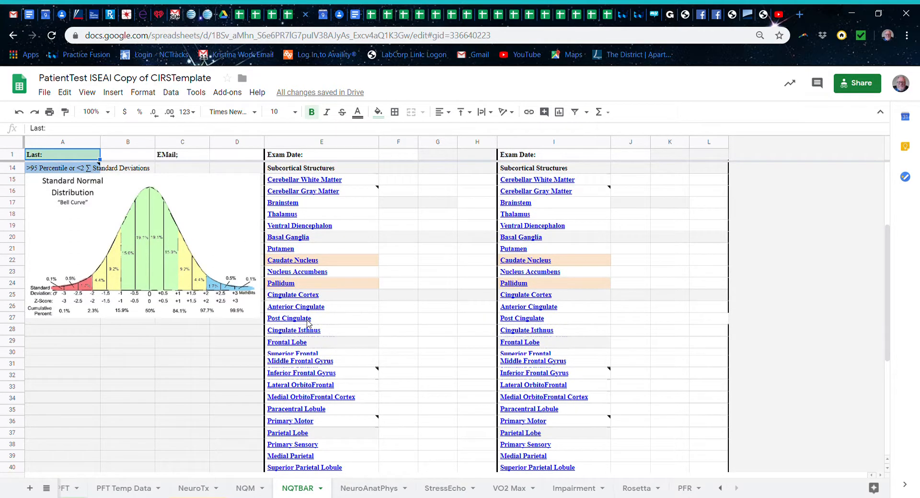
{"action": "mouse_move", "coordinate": [348, 297]}
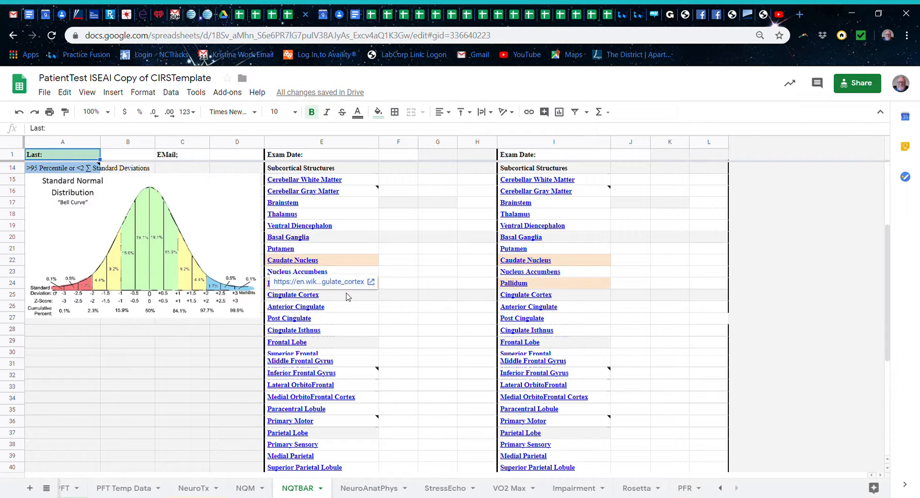
{"action": "scroll", "coordinate": [417, 279], "scroll_direction": "up", "scroll_amount": 4}
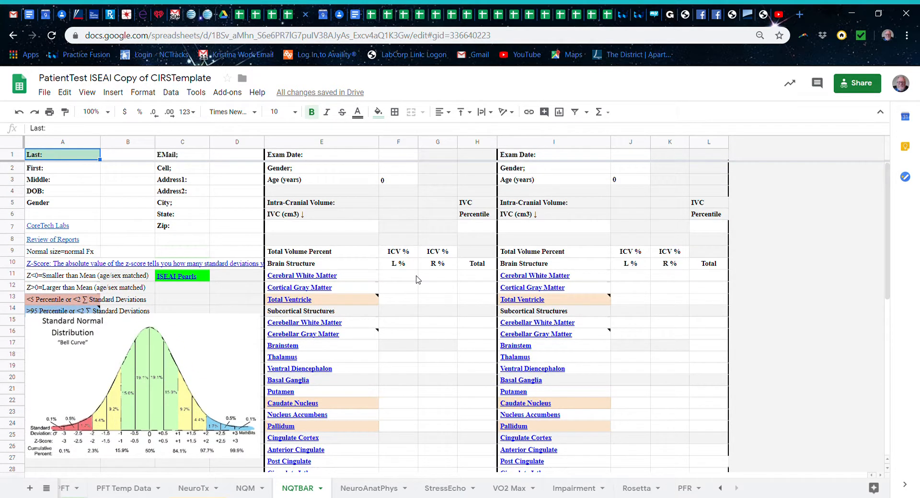
Examine the video links, brain structures and anatomy images on the NeuroAnatPhys sheet, and display the Ventricles link
{"action": "left_click", "coordinate": [382, 490]}
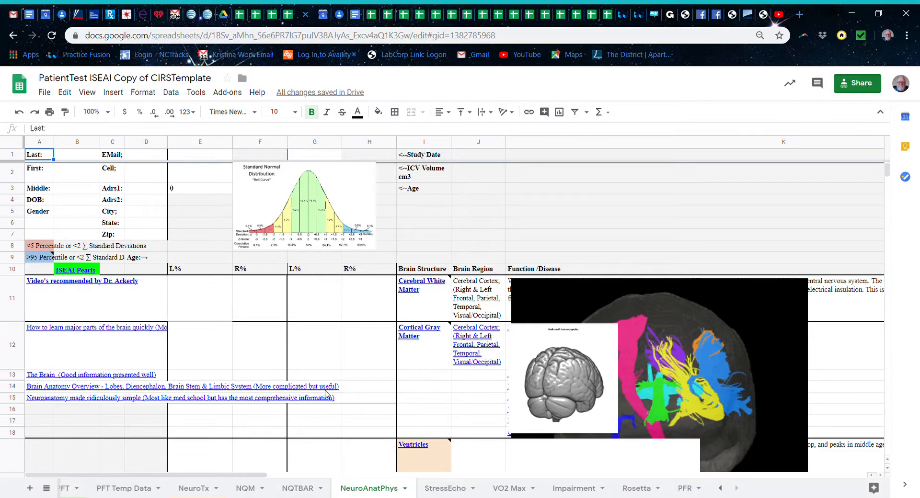
{"action": "scroll", "coordinate": [326, 394], "scroll_direction": "down", "scroll_amount": 1}
{"action": "scroll", "coordinate": [355, 365], "scroll_direction": "down", "scroll_amount": 4}
{"action": "scroll", "coordinate": [402, 340], "scroll_direction": "up", "scroll_amount": 2}
{"action": "scroll", "coordinate": [402, 340], "scroll_direction": "up", "scroll_amount": 3}
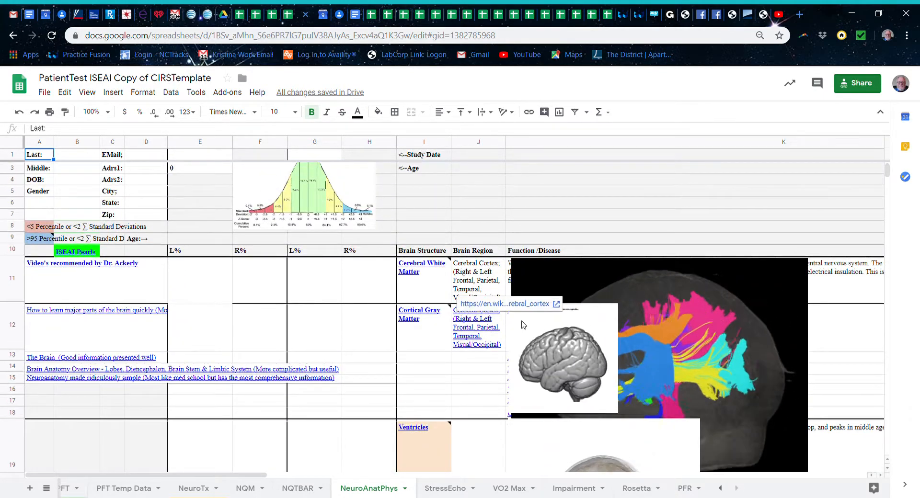
{"action": "mouse_move", "coordinate": [423, 338]}
{"action": "scroll", "coordinate": [423, 338], "scroll_direction": "down", "scroll_amount": 5}
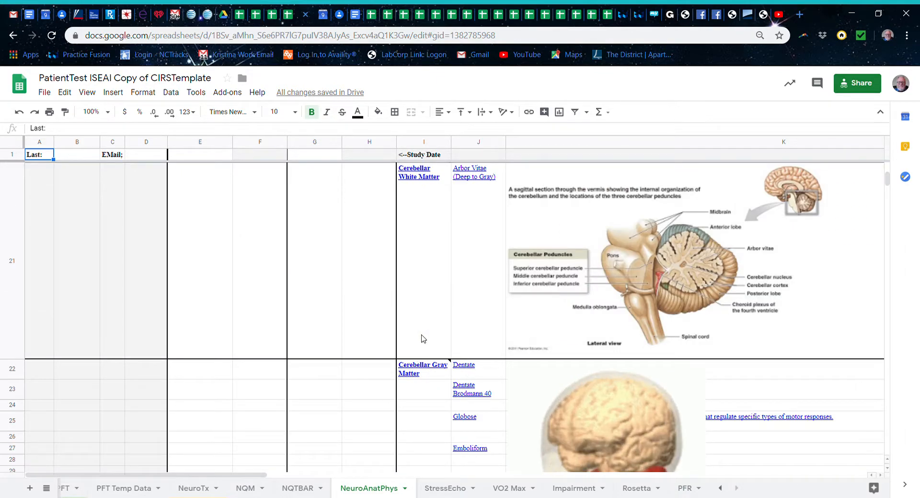
{"action": "scroll", "coordinate": [422, 339], "scroll_direction": "up", "scroll_amount": 2}
{"action": "scroll", "coordinate": [423, 339], "scroll_direction": "up", "scroll_amount": 3}
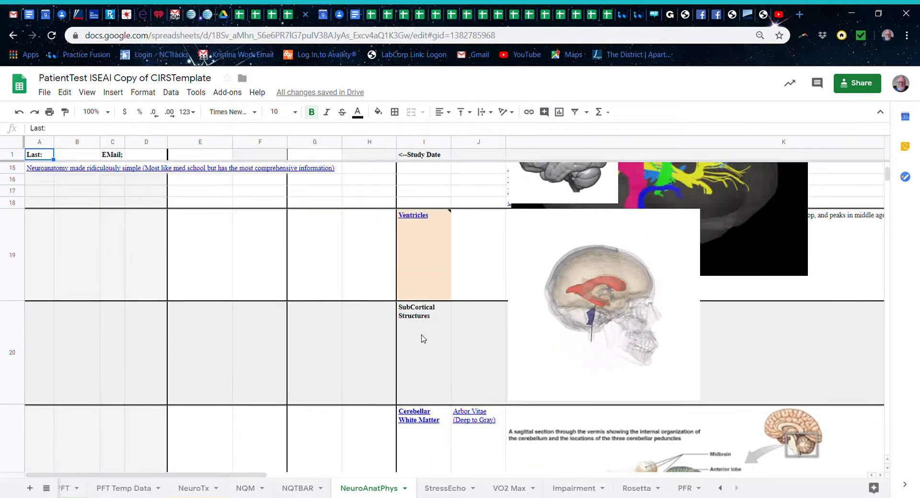
{"action": "left_click", "coordinate": [423, 339]}
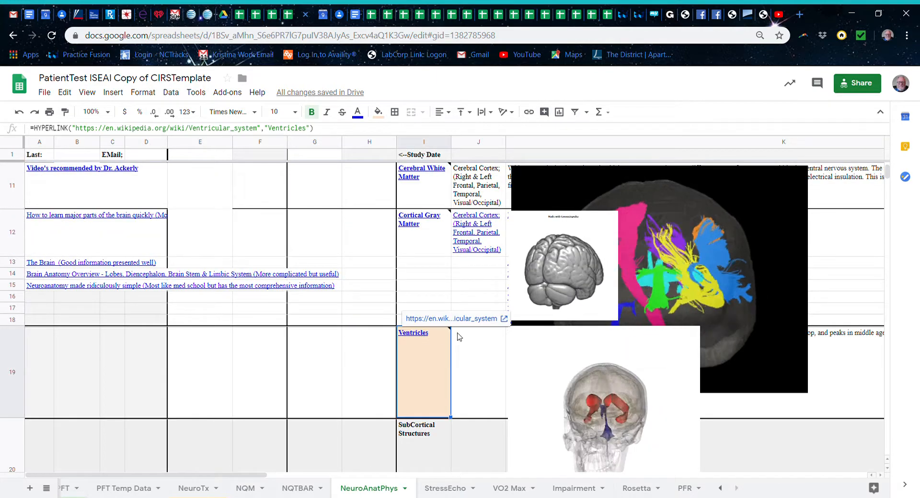
Shrink the coloured nerve-fibre brain image over the Function/Disease column to roughly two thirds of its width
{"action": "scroll", "coordinate": [525, 299], "scroll_direction": "up", "scroll_amount": 3}
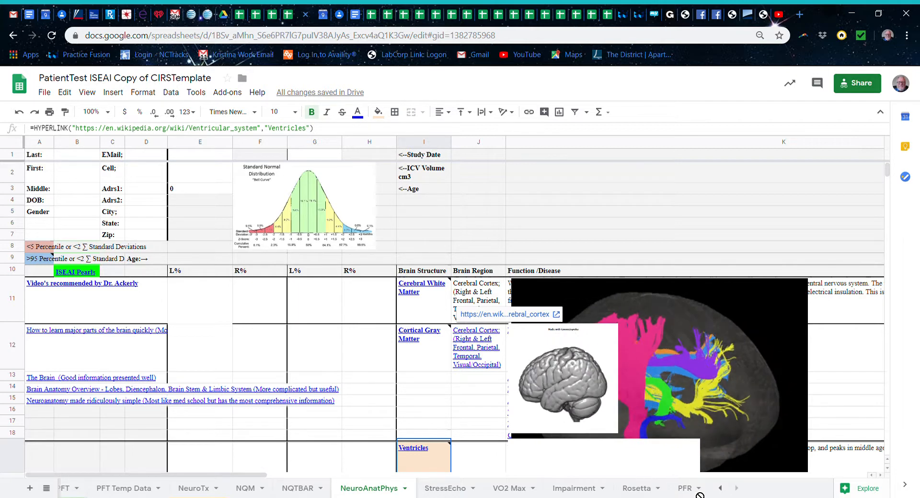
{"action": "scroll", "coordinate": [297, 416], "scroll_direction": "down", "scroll_amount": 2}
{"action": "scroll", "coordinate": [298, 415], "scroll_direction": "down", "scroll_amount": 3}
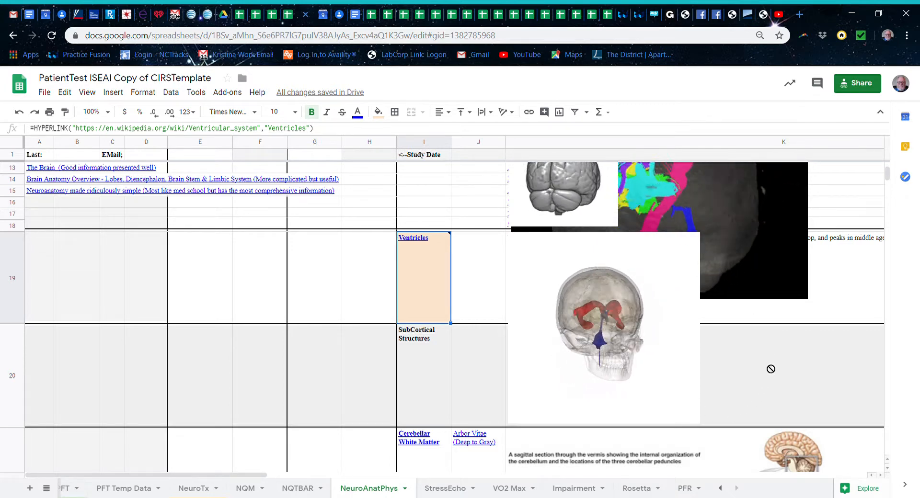
{"action": "scroll", "coordinate": [809, 342], "scroll_direction": "up", "scroll_amount": 5}
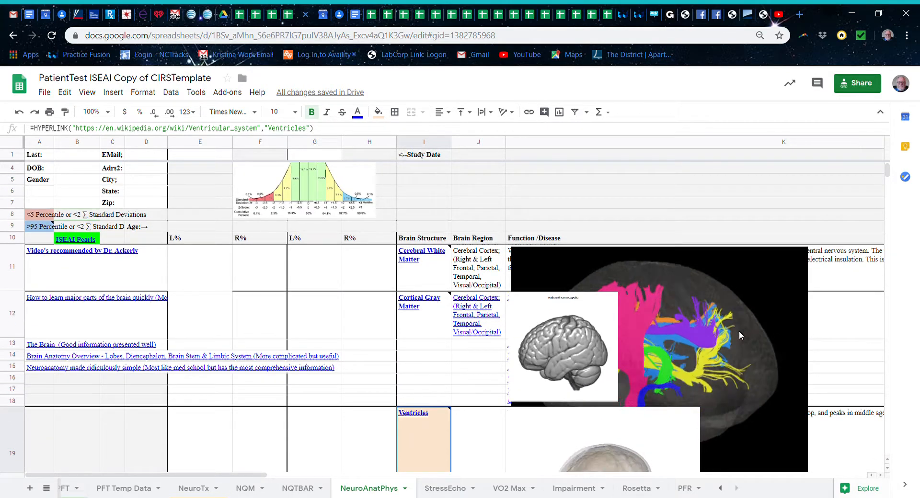
{"action": "left_click", "coordinate": [755, 363]}
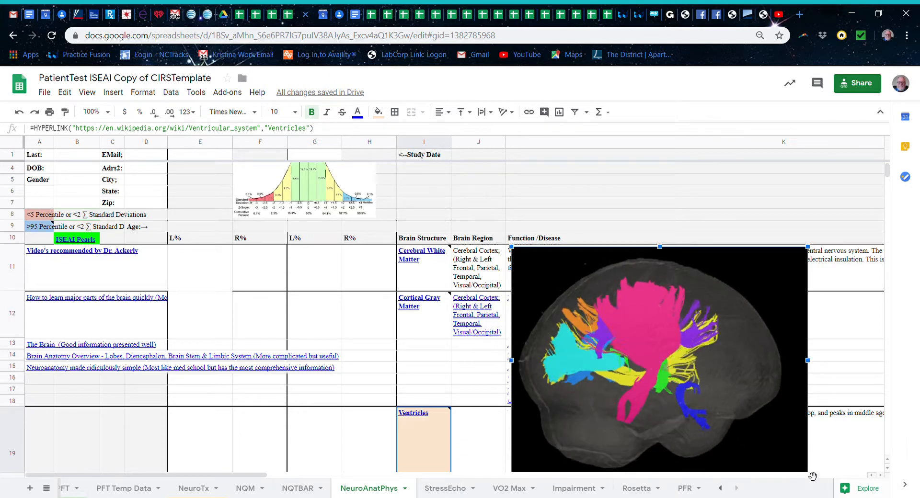
{"action": "left_click_drag", "start_coordinate": [809, 476], "coordinate": [716, 397]}
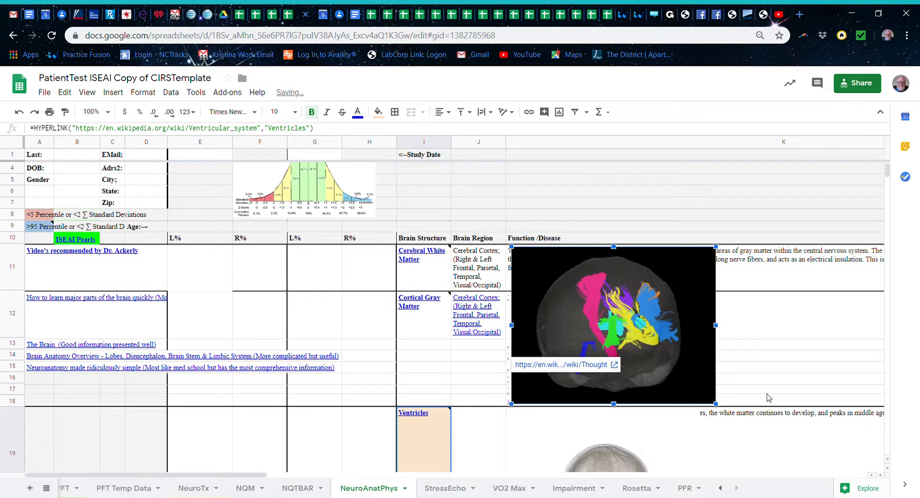
Examine the ventricle, cerebellum and brainstem images along the brain structure rows of the NeuroAnatPhys sheet
{"action": "scroll", "coordinate": [805, 396], "scroll_direction": "down", "scroll_amount": 3}
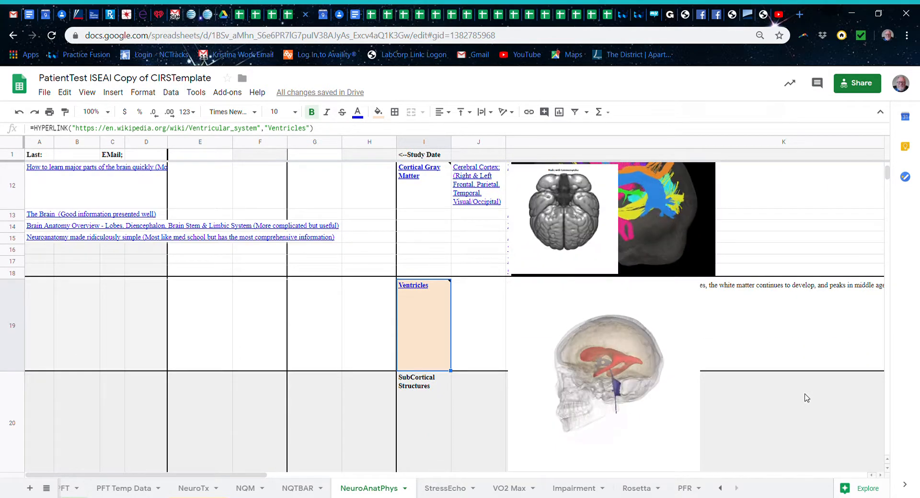
{"action": "scroll", "coordinate": [635, 368], "scroll_direction": "down", "scroll_amount": 1}
{"action": "scroll", "coordinate": [635, 368], "scroll_direction": "down", "scroll_amount": 5}
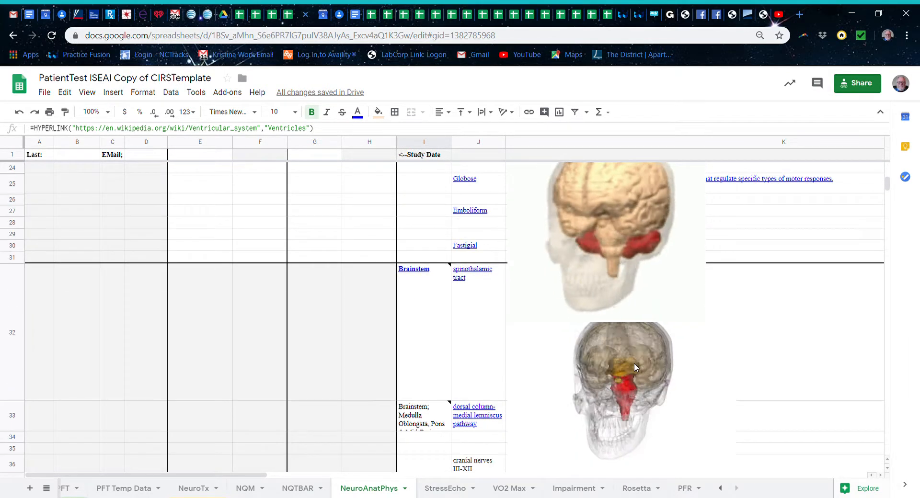
{"action": "scroll", "coordinate": [635, 367], "scroll_direction": "up", "scroll_amount": 1}
{"action": "scroll", "coordinate": [635, 368], "scroll_direction": "down", "scroll_amount": 1}
{"action": "scroll", "coordinate": [634, 368], "scroll_direction": "up", "scroll_amount": 8}
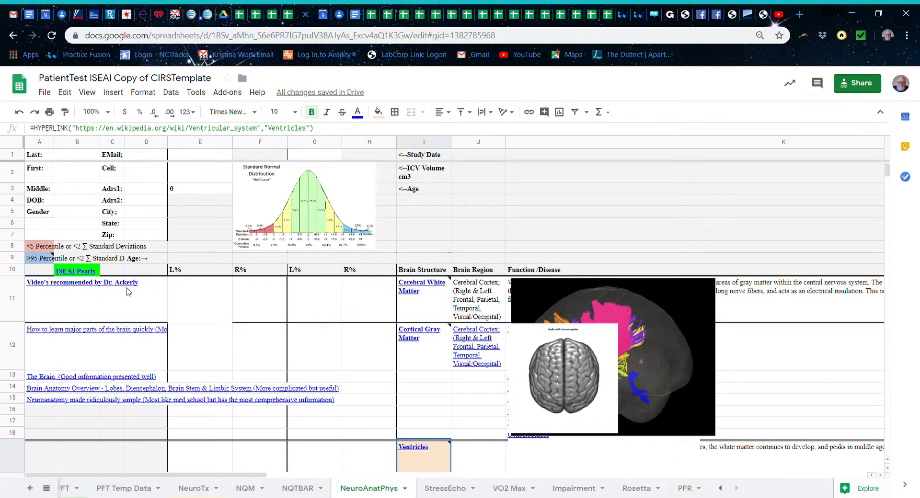
Select header row 10 and examine the Main Neuro transmitters, Input, Output and Image columns down to the basal ganglia rows
{"action": "left_click", "coordinate": [17, 299]}
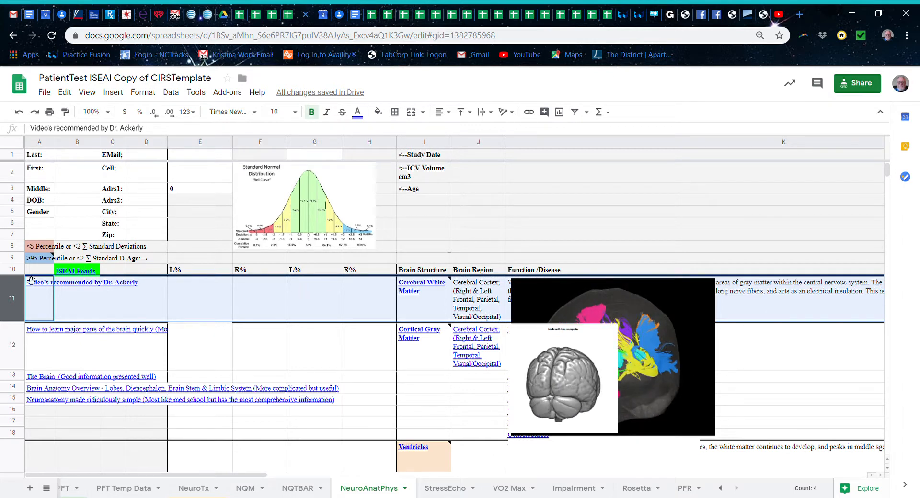
{"action": "left_click", "coordinate": [16, 270]}
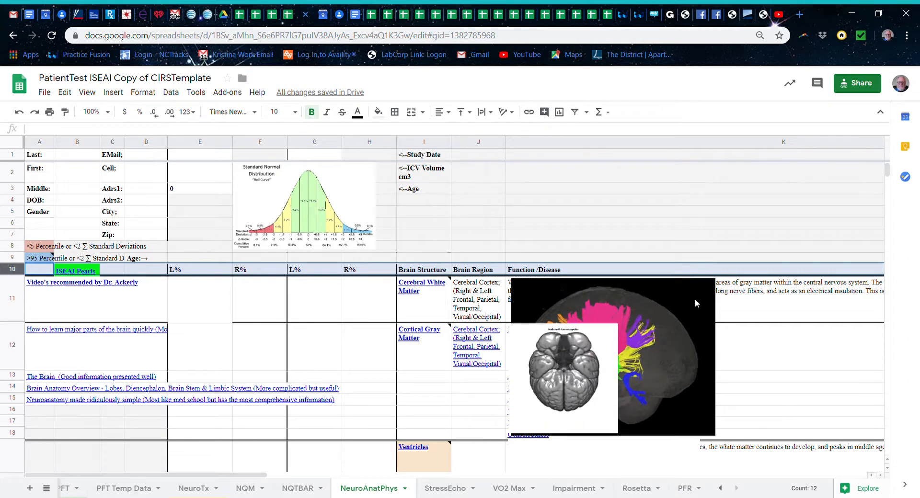
{"action": "scroll", "coordinate": [695, 300], "scroll_direction": "right", "scroll_amount": 10}
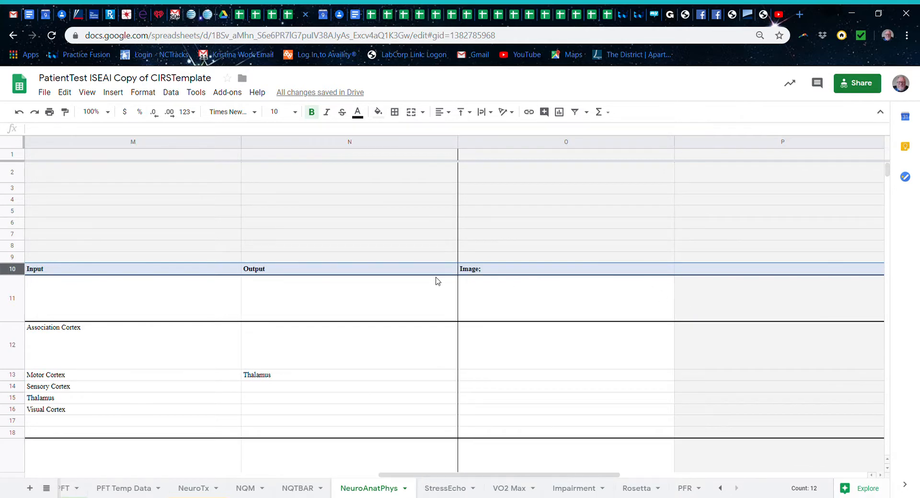
{"action": "scroll", "coordinate": [663, 292], "scroll_direction": "left", "scroll_amount": 3}
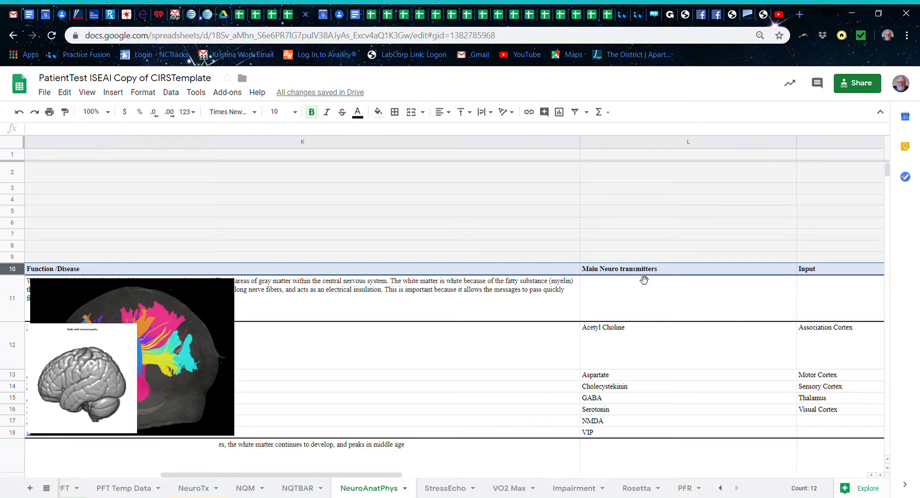
{"action": "scroll", "coordinate": [644, 280], "scroll_direction": "right", "scroll_amount": 3}
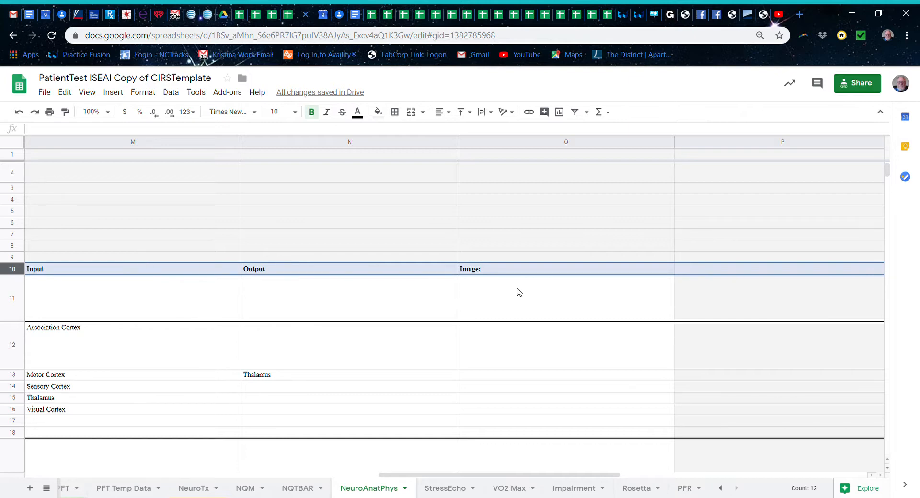
{"action": "scroll", "coordinate": [519, 292], "scroll_direction": "down", "scroll_amount": 6}
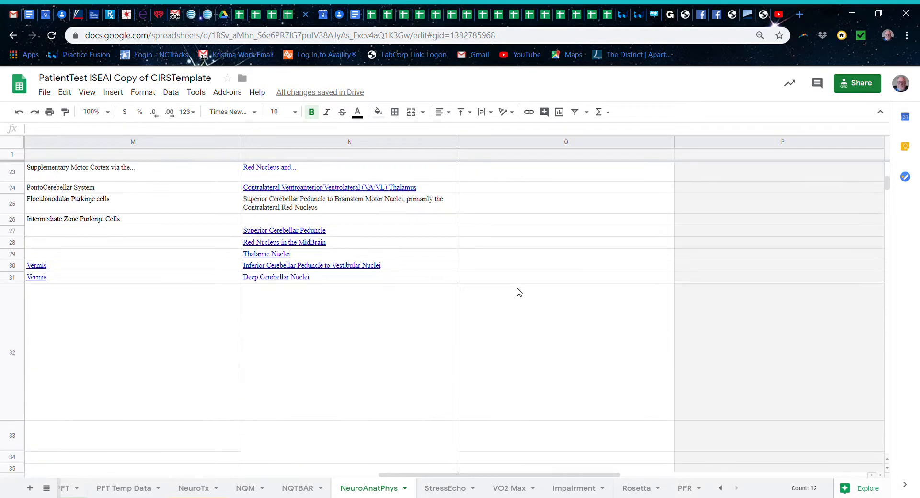
{"action": "scroll", "coordinate": [519, 293], "scroll_direction": "down", "scroll_amount": 10}
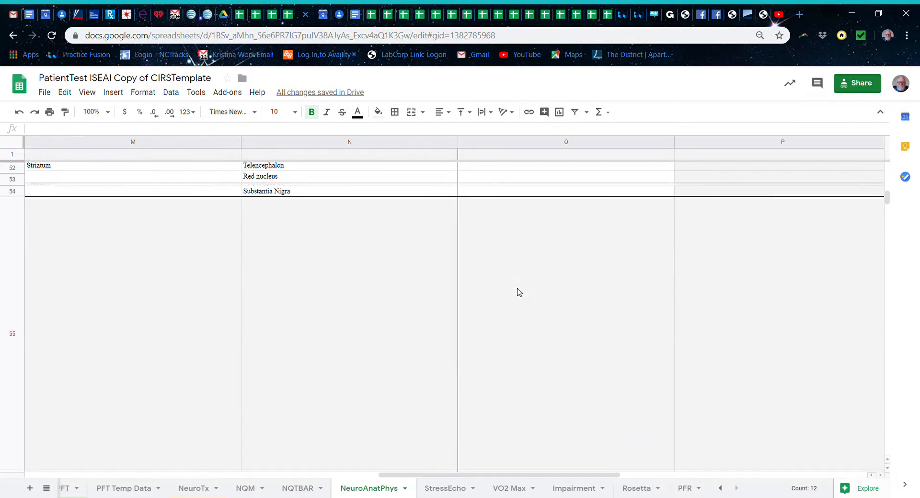
{"action": "scroll", "coordinate": [519, 292], "scroll_direction": "up", "scroll_amount": 12}
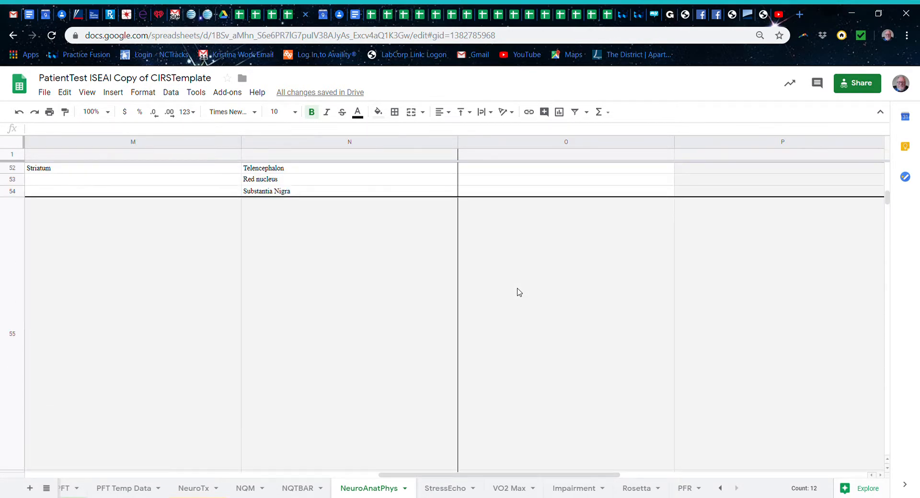
{"action": "scroll", "coordinate": [519, 293], "scroll_direction": "up", "scroll_amount": 3}
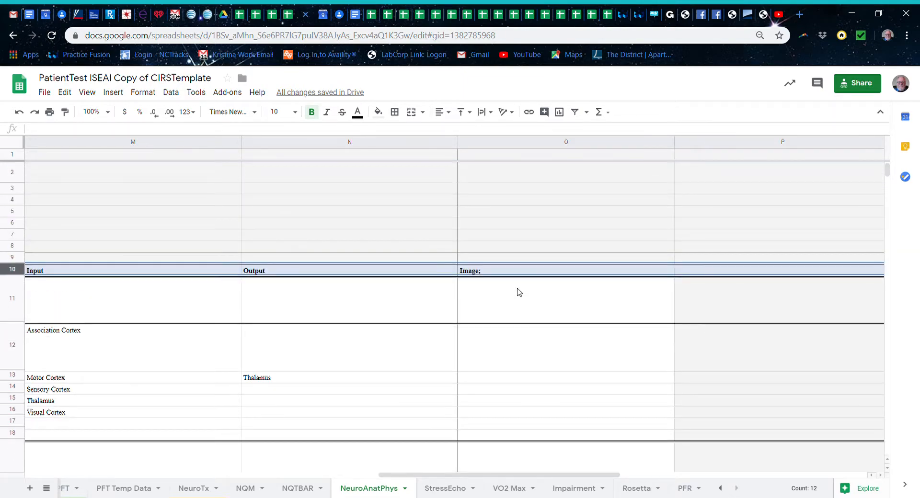
Examine the brain structures from Brainstem to Basal Ganglia and display the note on the (Ventral) Diencephalon cell
{"action": "scroll", "coordinate": [519, 292], "scroll_direction": "left", "scroll_amount": 10}
{"action": "scroll", "coordinate": [518, 291], "scroll_direction": "down", "scroll_amount": 3}
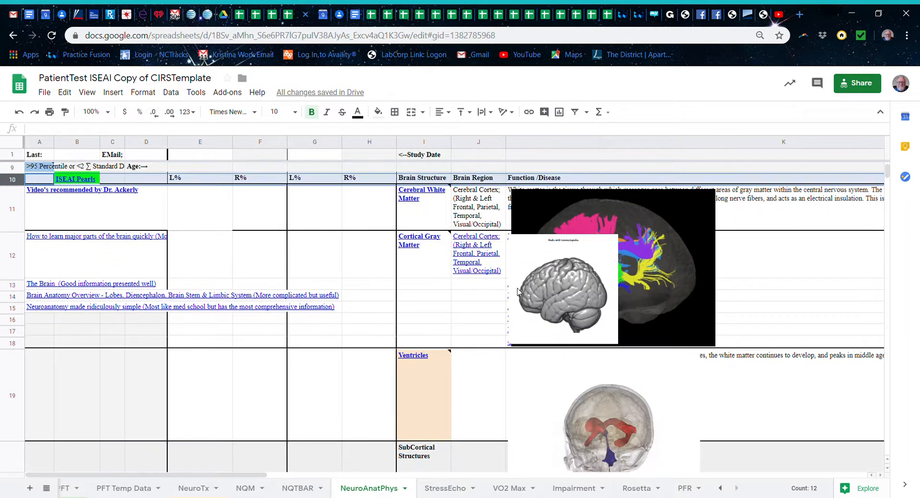
{"action": "scroll", "coordinate": [517, 291], "scroll_direction": "down", "scroll_amount": 8}
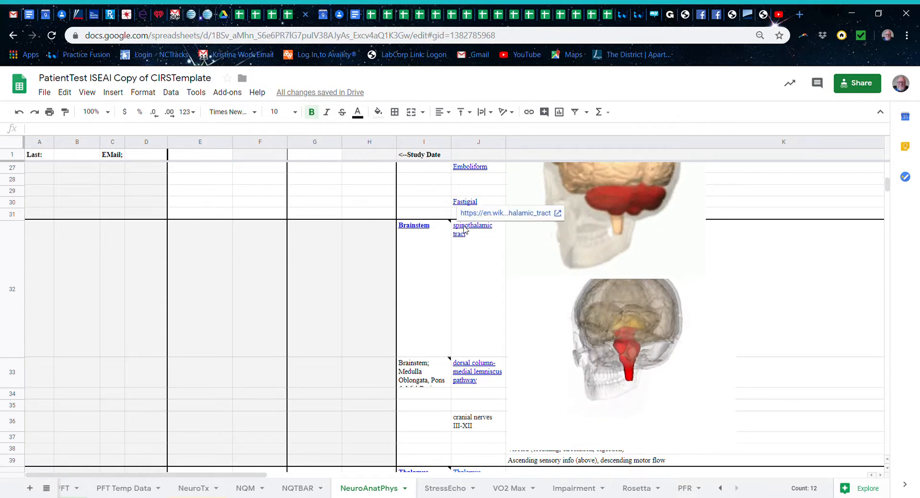
{"action": "scroll", "coordinate": [462, 291], "scroll_direction": "down", "scroll_amount": 2}
{"action": "scroll", "coordinate": [463, 291], "scroll_direction": "down", "scroll_amount": 5}
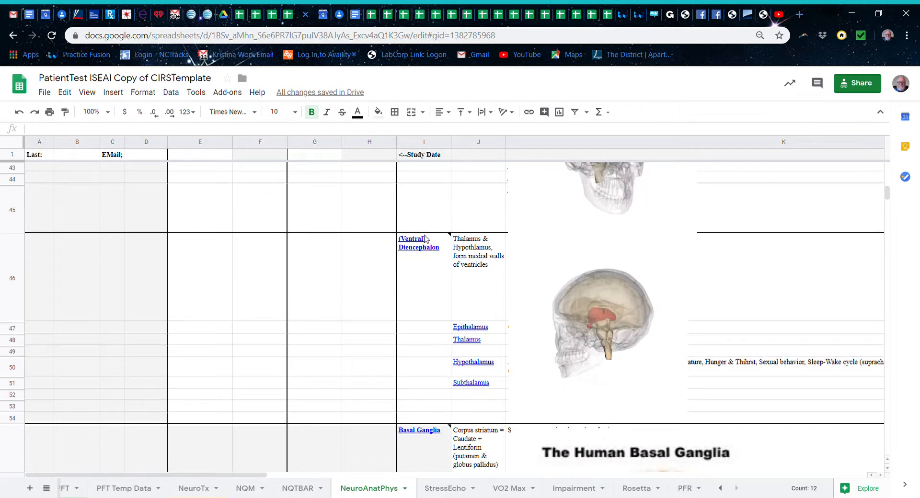
{"action": "mouse_move", "coordinate": [429, 247]}
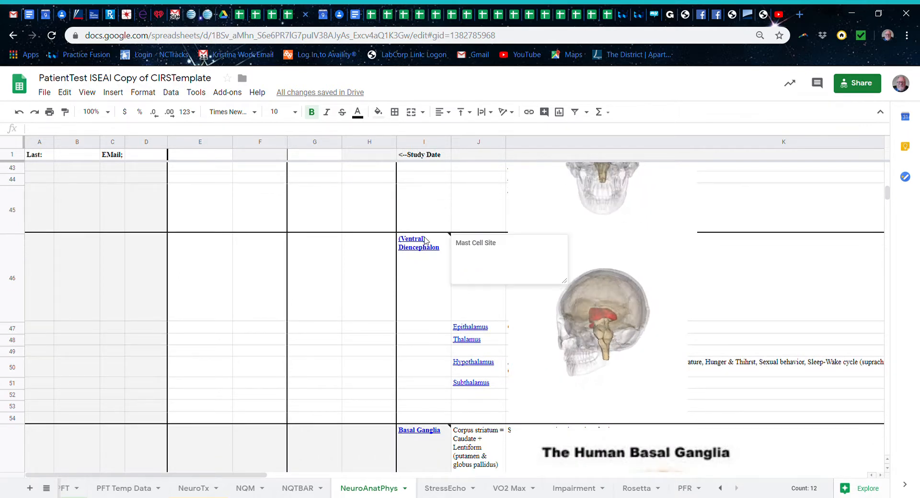
Switch to the ISEAI Copy of CIRSTemplate spreadsheet and examine its NeuroAnatPhys sheet down to the Thalamus and Diencephalon rows
{"action": "left_click", "coordinate": [288, 20]}
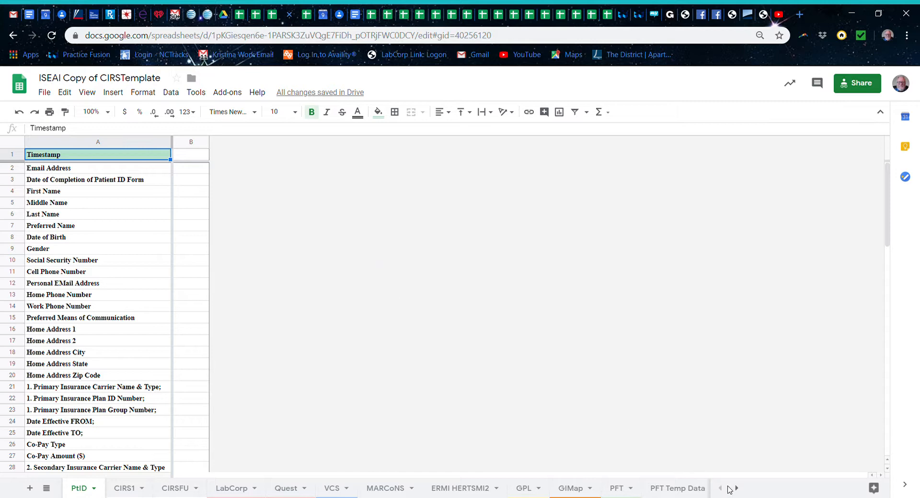
{"action": "left_click", "coordinate": [730, 488]}
{"action": "left_click", "coordinate": [731, 489]}
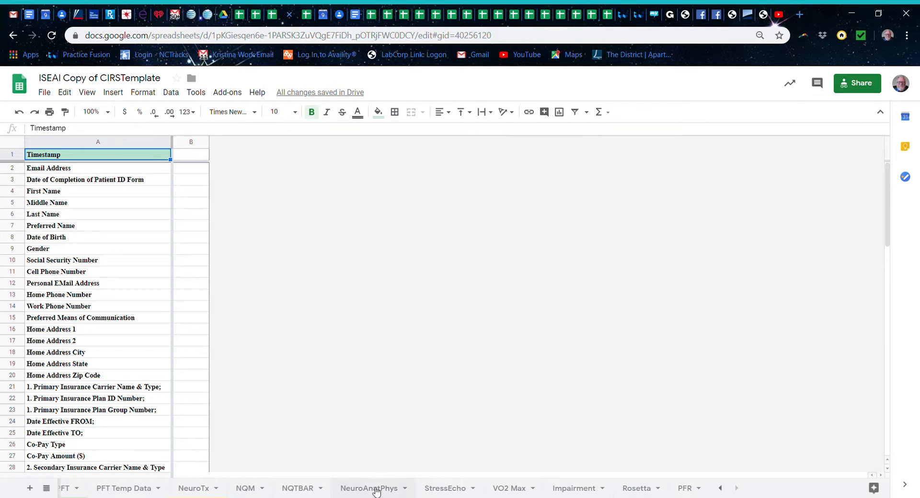
{"action": "left_click", "coordinate": [374, 490]}
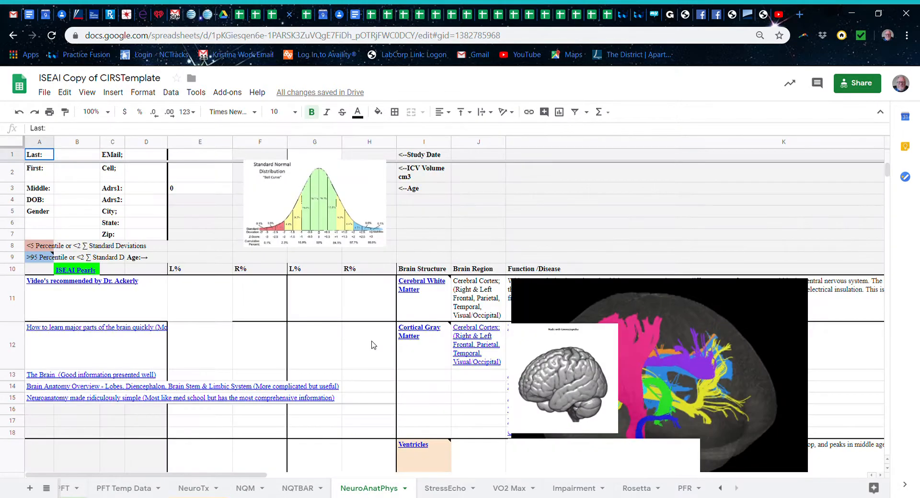
{"action": "scroll", "coordinate": [374, 345], "scroll_direction": "down", "scroll_amount": 5}
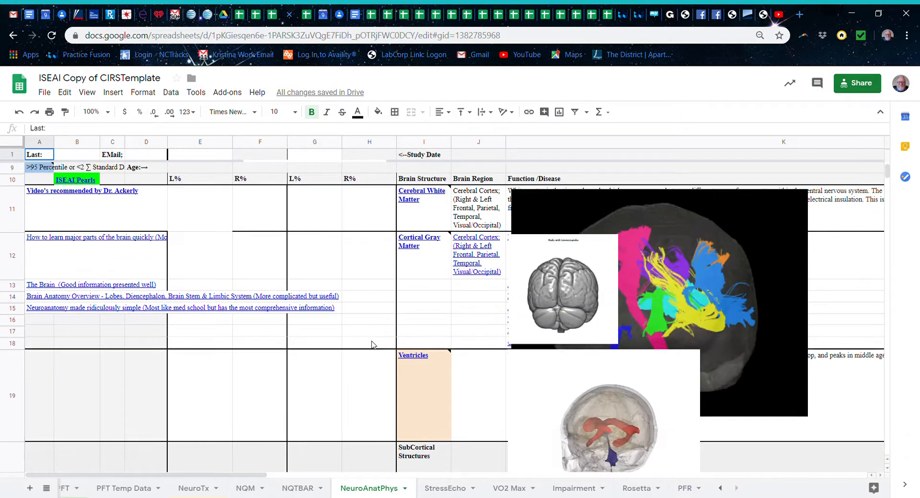
{"action": "scroll", "coordinate": [374, 345], "scroll_direction": "down", "scroll_amount": 5}
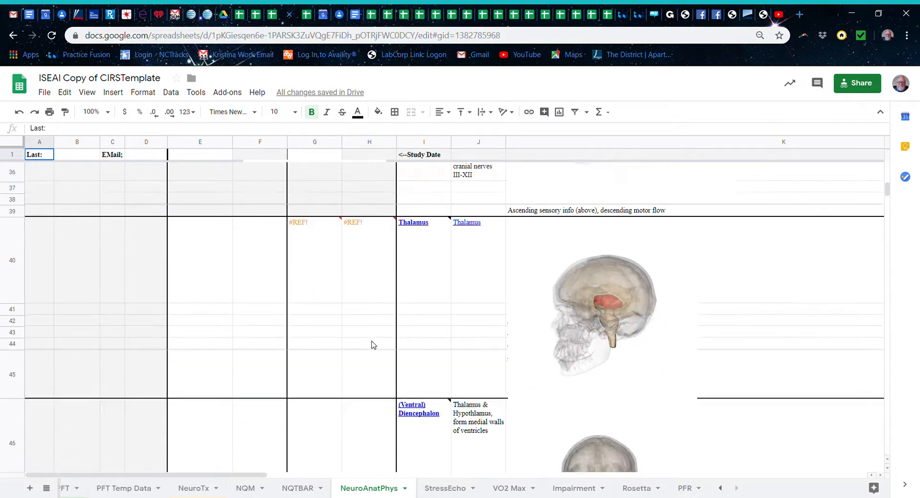
{"action": "scroll", "coordinate": [373, 345], "scroll_direction": "up", "scroll_amount": 8}
{"action": "scroll", "coordinate": [373, 344], "scroll_direction": "up", "scroll_amount": 5}
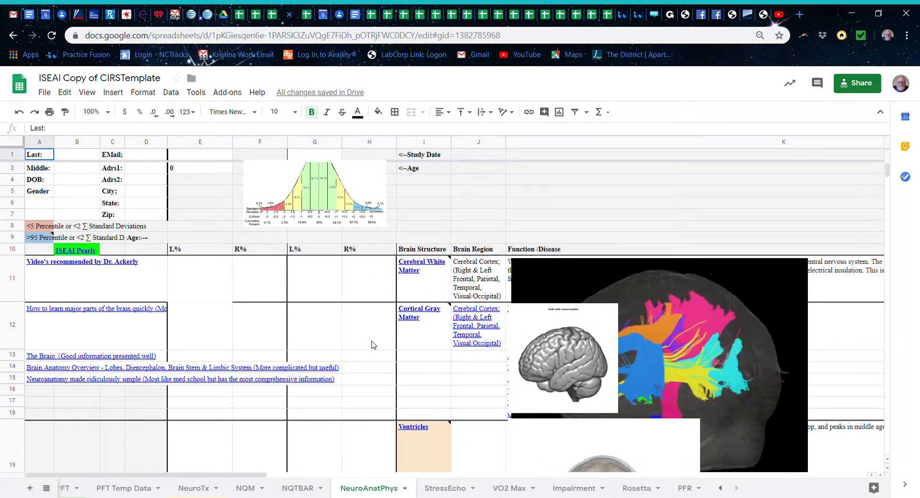
{"action": "scroll", "coordinate": [373, 344], "scroll_direction": "up", "scroll_amount": 1}
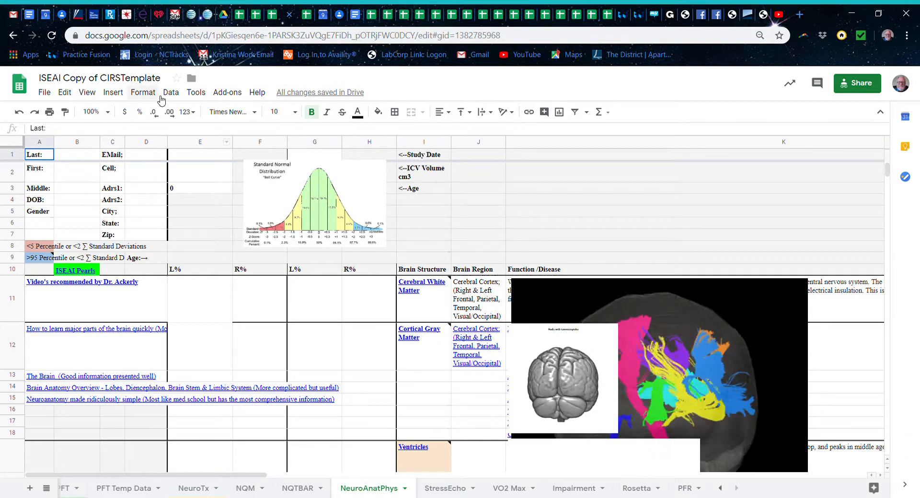
Switch to Google Drive, go back to the FormsSheets folder and open the ISEAI New Patient ID Form
{"action": "left_click", "coordinate": [223, 17]}
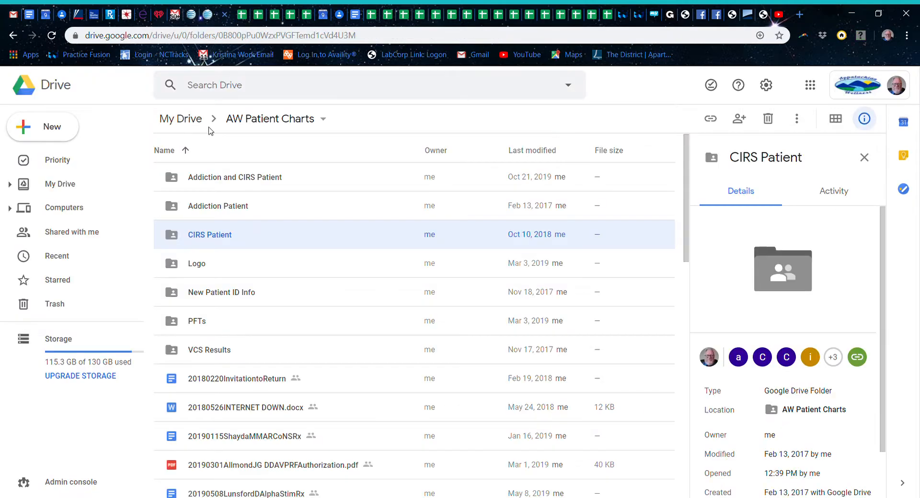
{"action": "left_click", "coordinate": [14, 36]}
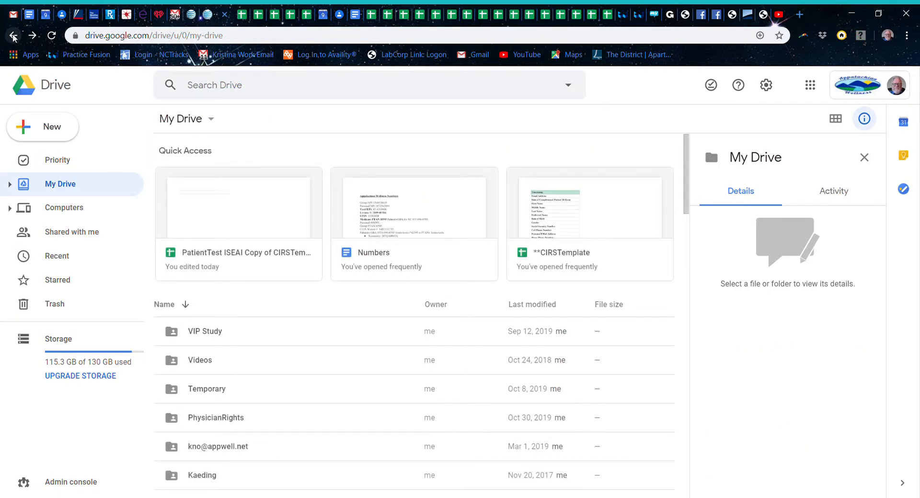
{"action": "left_click", "coordinate": [14, 36]}
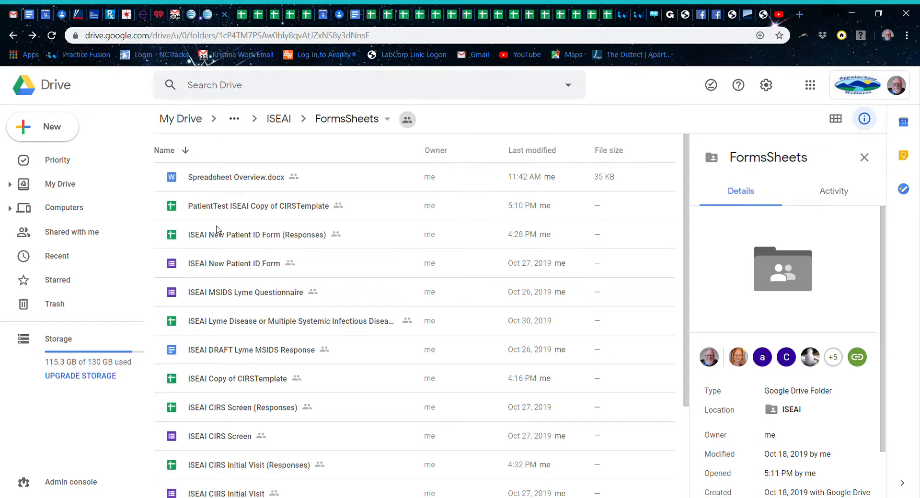
{"action": "double_click", "coordinate": [218, 265]}
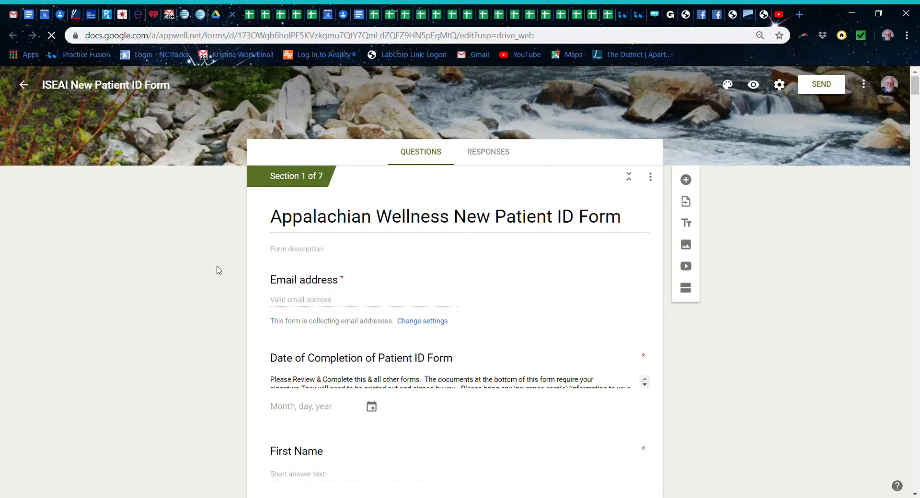
Enable email notifications for new responses to the ISEAI New Patient ID Form
{"action": "left_click", "coordinate": [498, 154]}
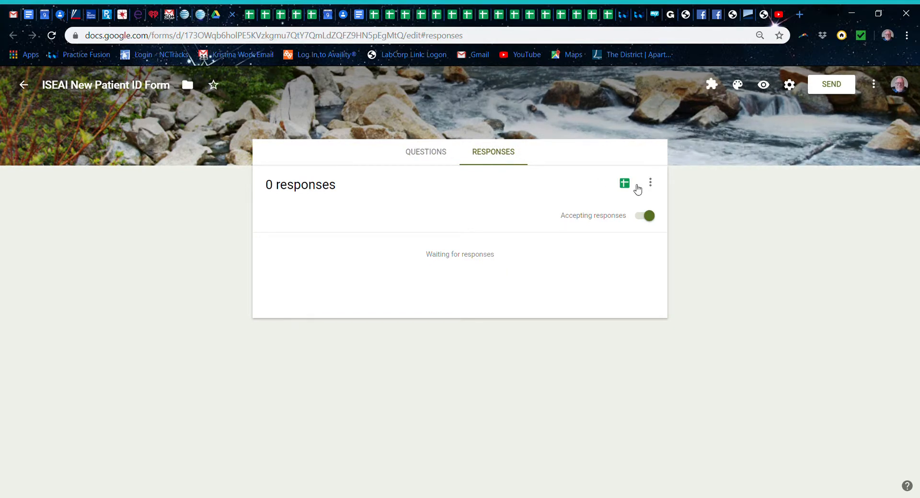
{"action": "left_click", "coordinate": [651, 184]}
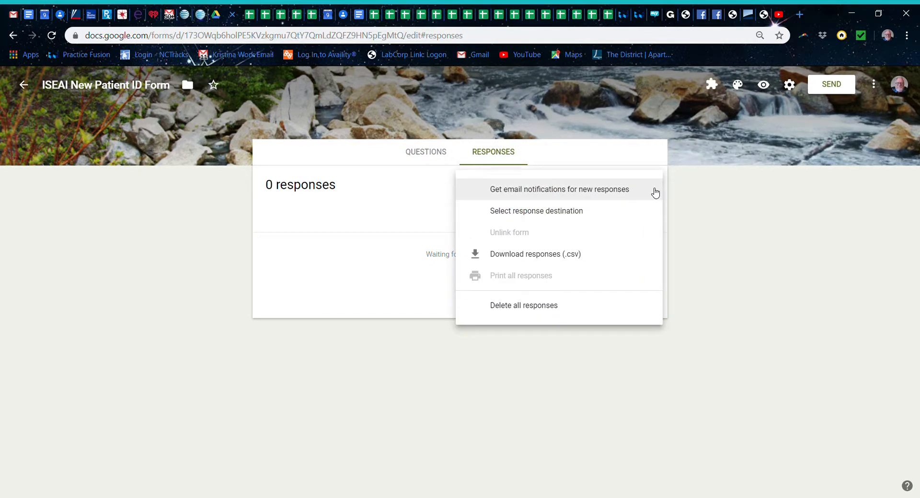
{"action": "left_click", "coordinate": [634, 191]}
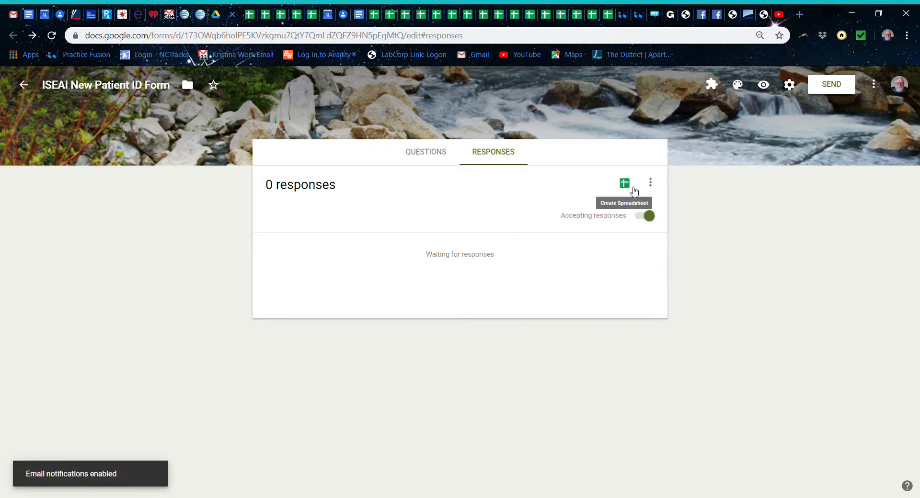
Set the existing spreadsheet ISEAI New Patient ID Form (Responses) as the form's response destination
{"action": "left_click", "coordinate": [651, 185]}
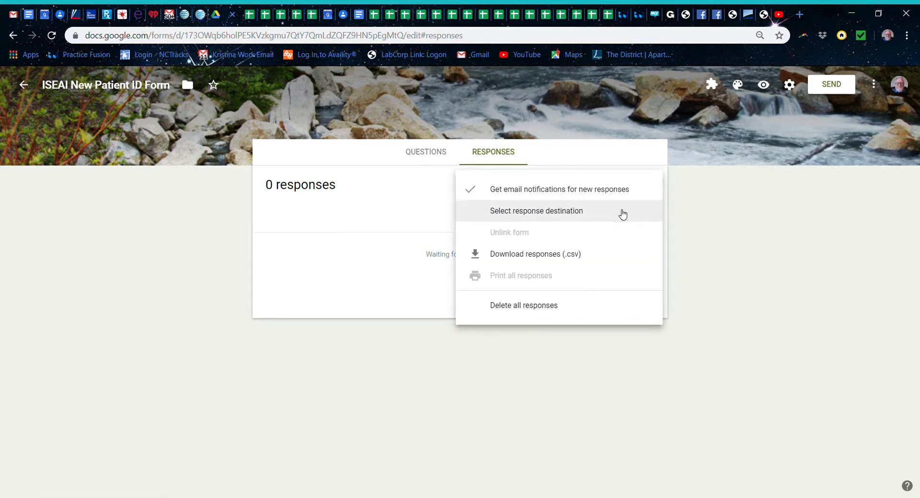
{"action": "left_click", "coordinate": [615, 214]}
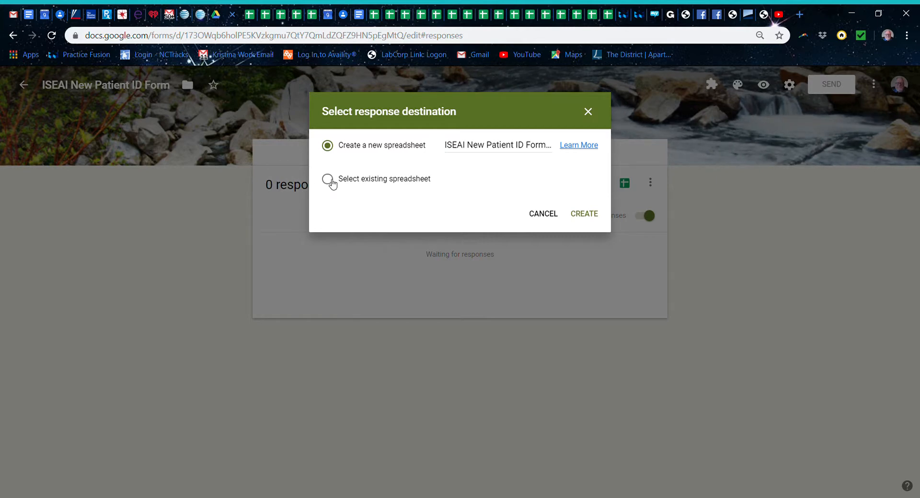
{"action": "left_click", "coordinate": [331, 180]}
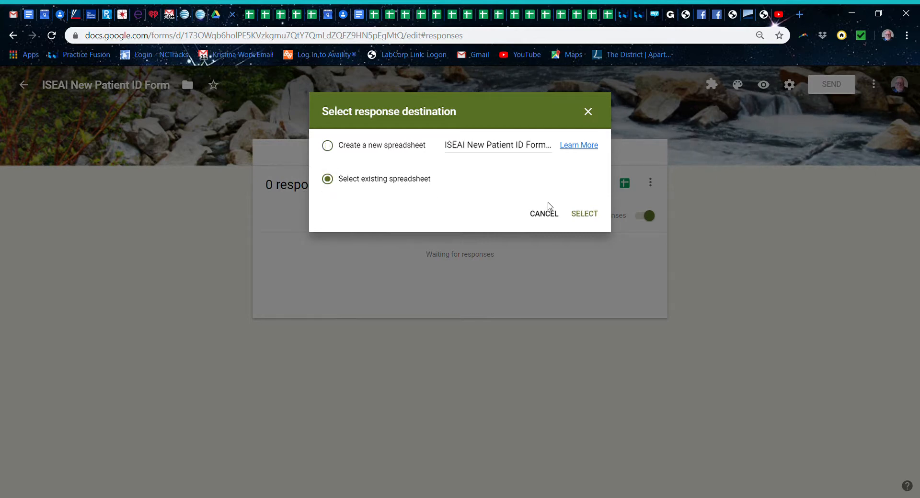
{"action": "left_click", "coordinate": [585, 215]}
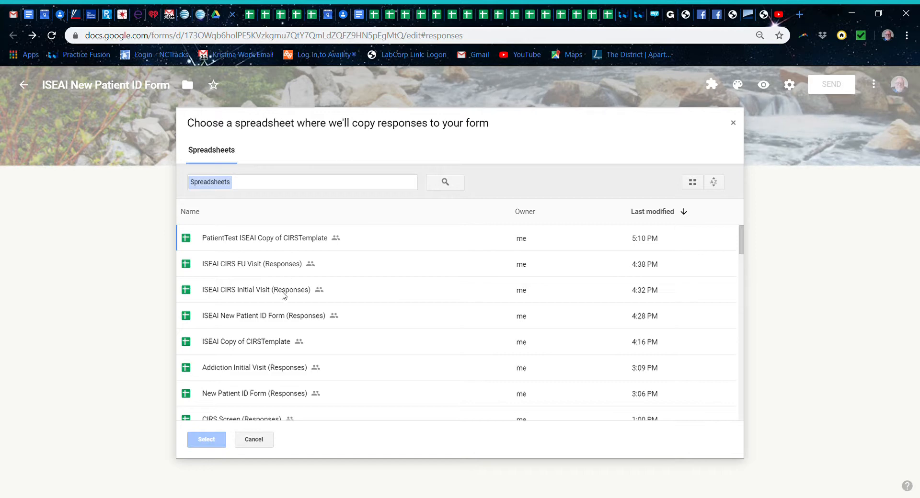
{"action": "left_click", "coordinate": [276, 318]}
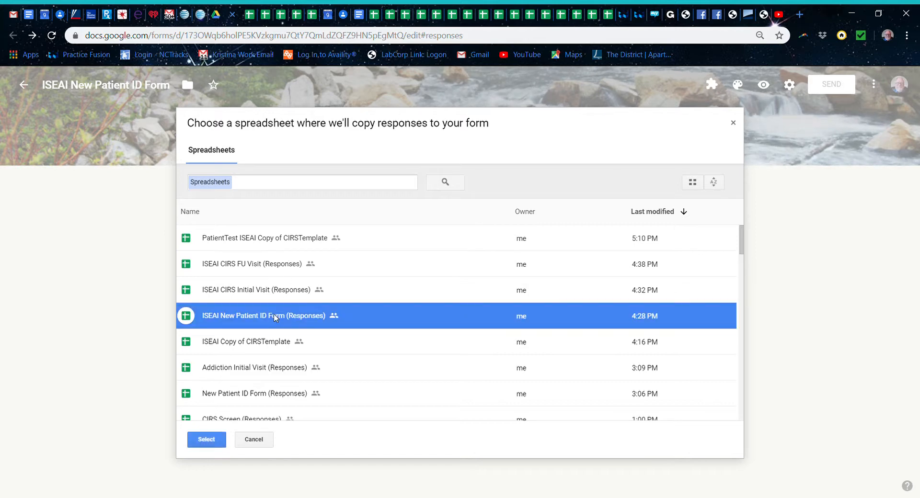
{"action": "left_click", "coordinate": [212, 445]}
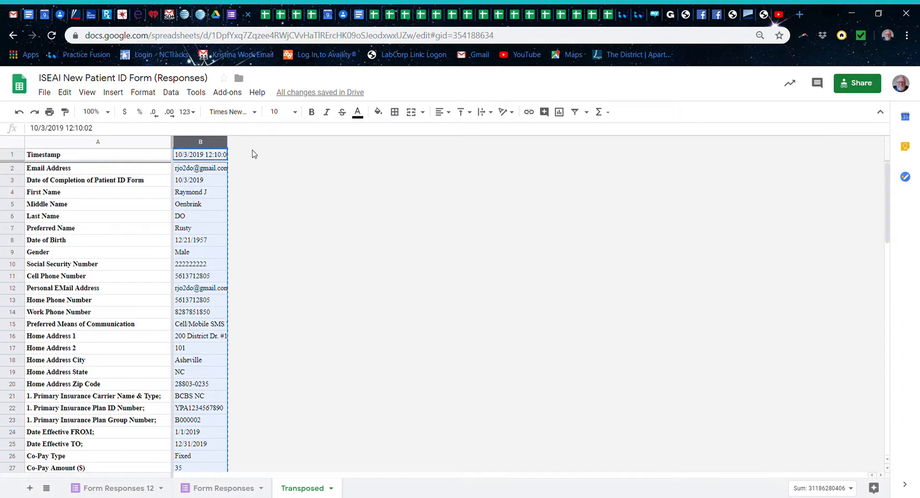
Display the newly linked Form Responses 12 sheet and rename the old Form Responses sheet to Form Responses 11
{"action": "left_click", "coordinate": [142, 490]}
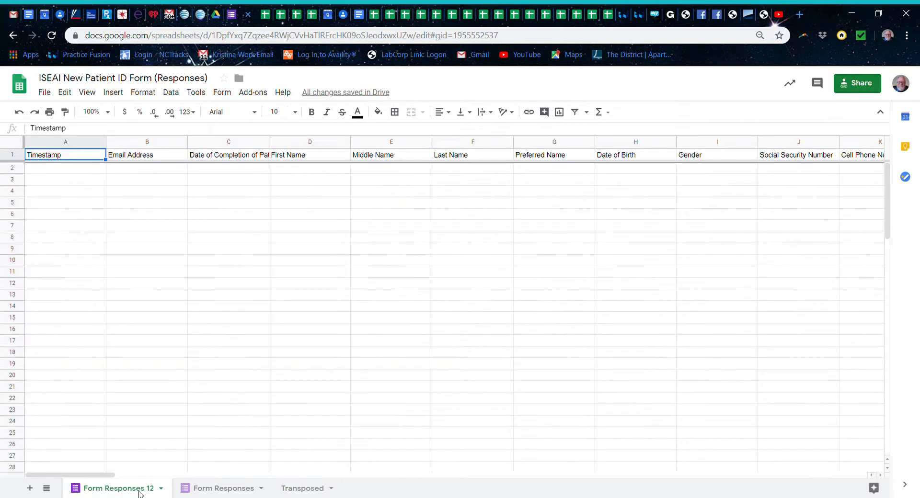
{"action": "left_click", "coordinate": [201, 491]}
{"action": "double_click", "coordinate": [202, 493]}
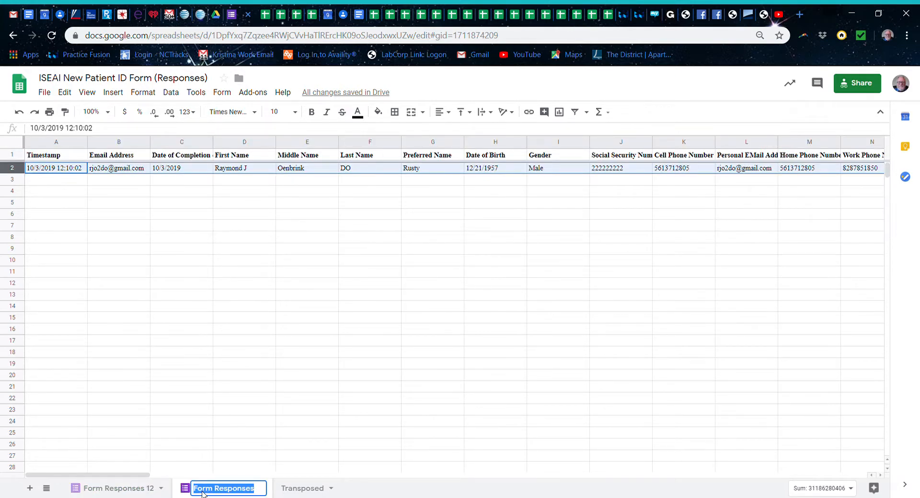
{"action": "left_click", "coordinate": [255, 489]}
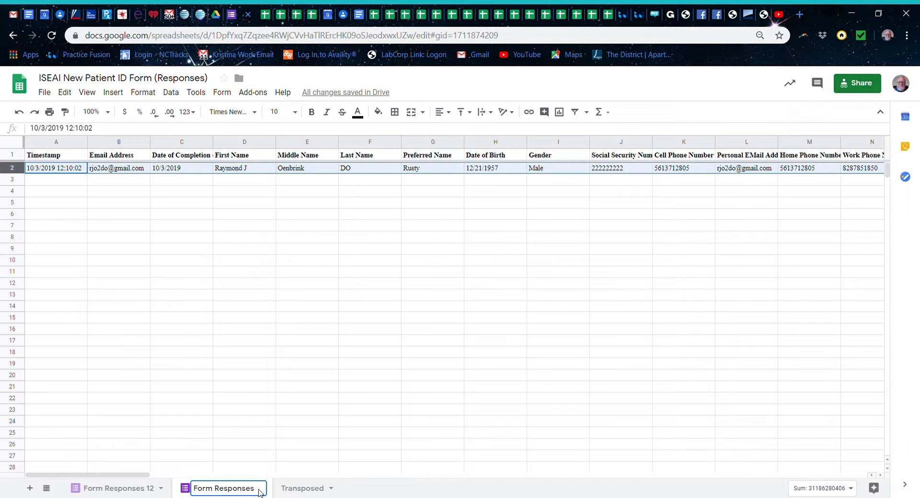
{"action": "type", "text": "11"}
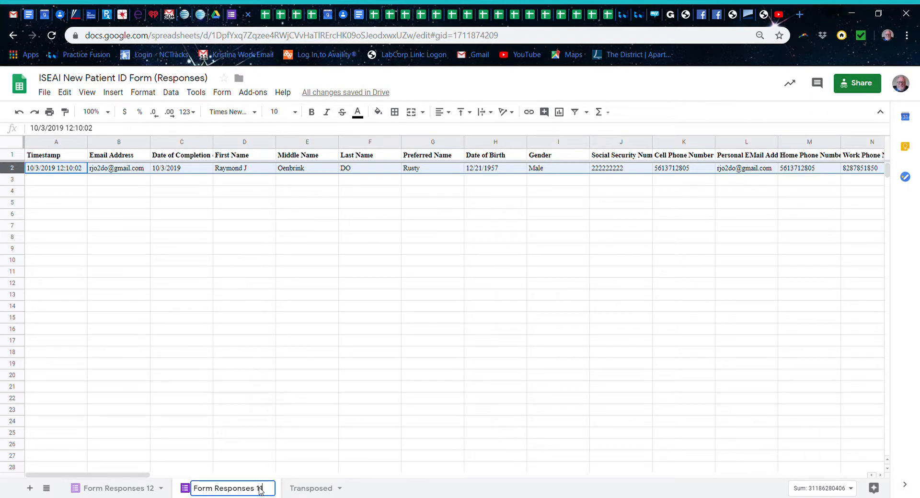
Rename the Form Responses 12 sheet to Form Responses
{"action": "double_click", "coordinate": [120, 490]}
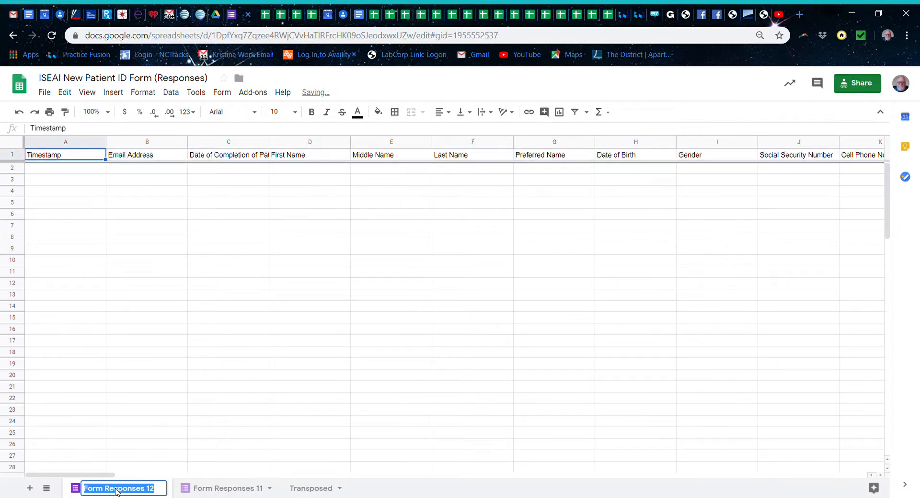
{"action": "left_click", "coordinate": [158, 489]}
{"action": "key", "text": "BackSpace"}
{"action": "key", "text": "BackSpace"}
{"action": "key", "text": "BackSpace"}
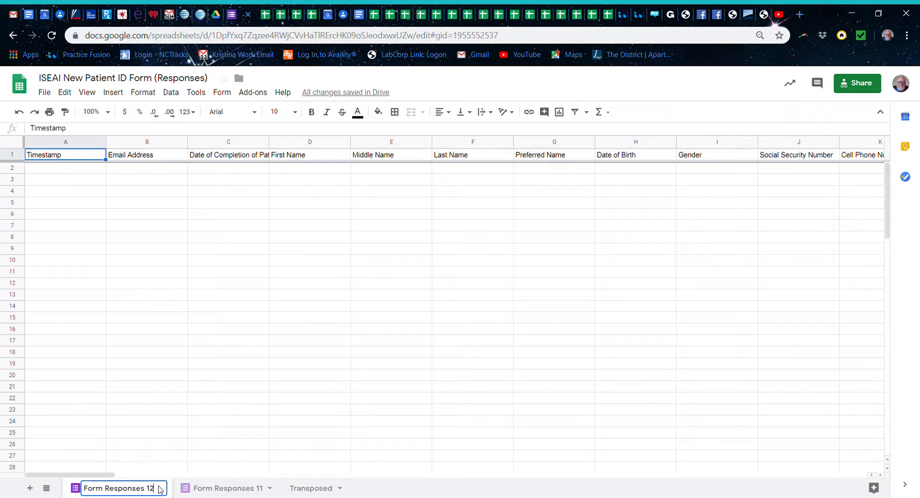
{"action": "key", "text": "BackSpace"}
{"action": "double_click", "coordinate": [125, 489]}
Hide the Form Responses 11 sheet
{"action": "left_click", "coordinate": [215, 489]}
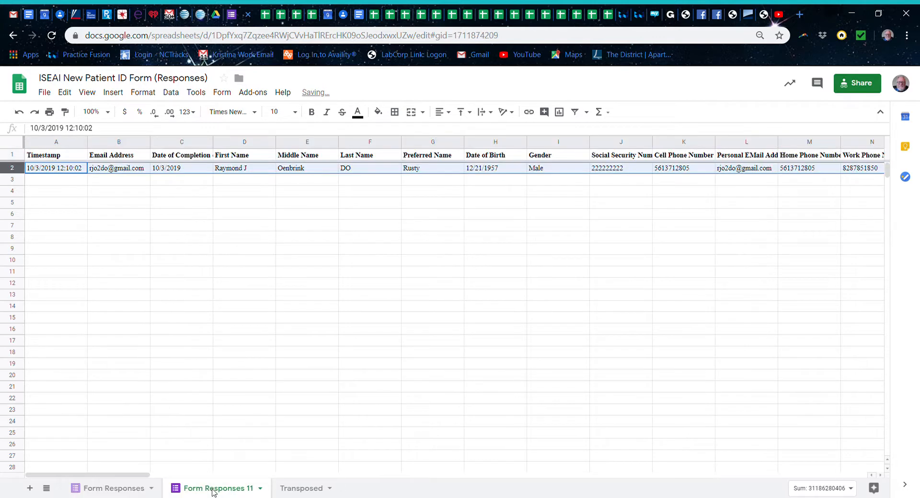
{"action": "left_click", "coordinate": [260, 488]}
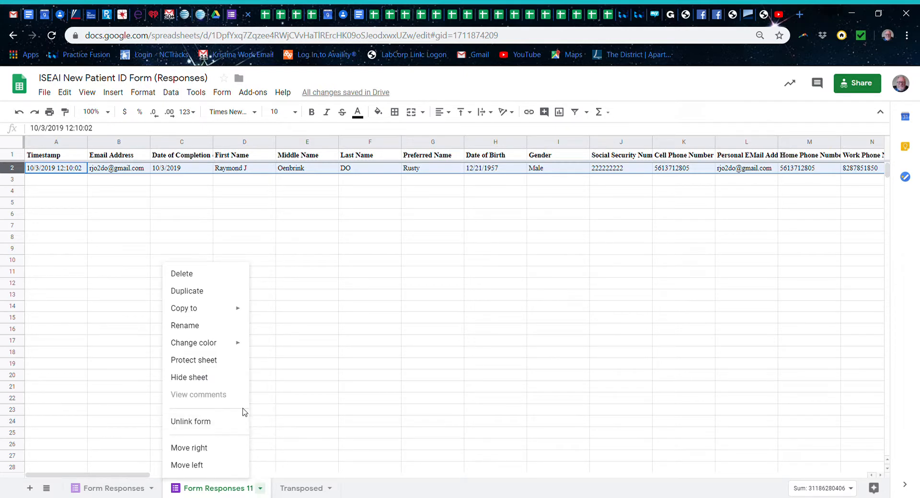
{"action": "left_click", "coordinate": [189, 378]}
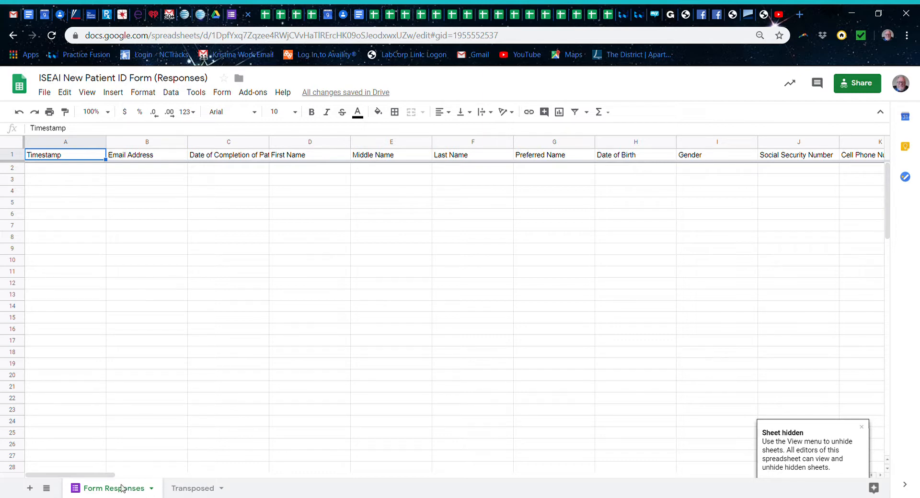
Select rows 2 to 4 on the Form Responses sheet and insert a blank column before column B on the Transposed sheet
{"action": "left_click", "coordinate": [11, 170]}
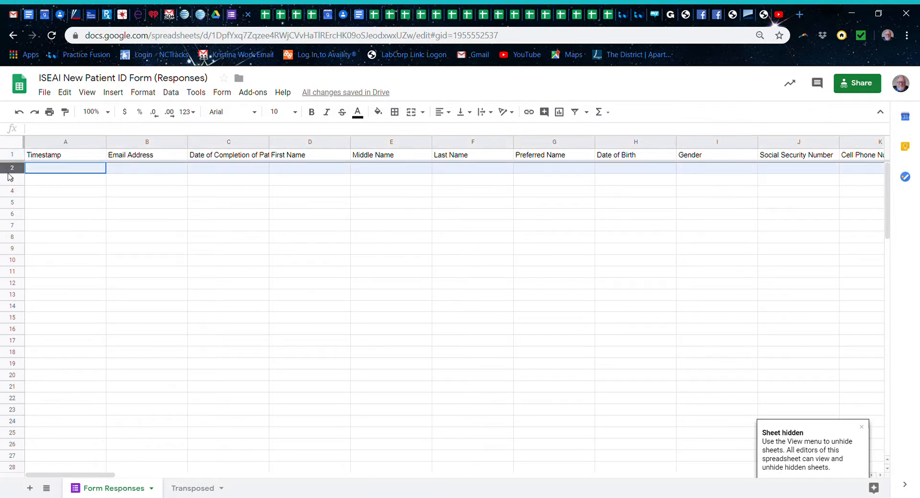
{"action": "left_click_drag", "start_coordinate": [11, 175], "coordinate": [6, 194]}
{"action": "left_click", "coordinate": [20, 176]}
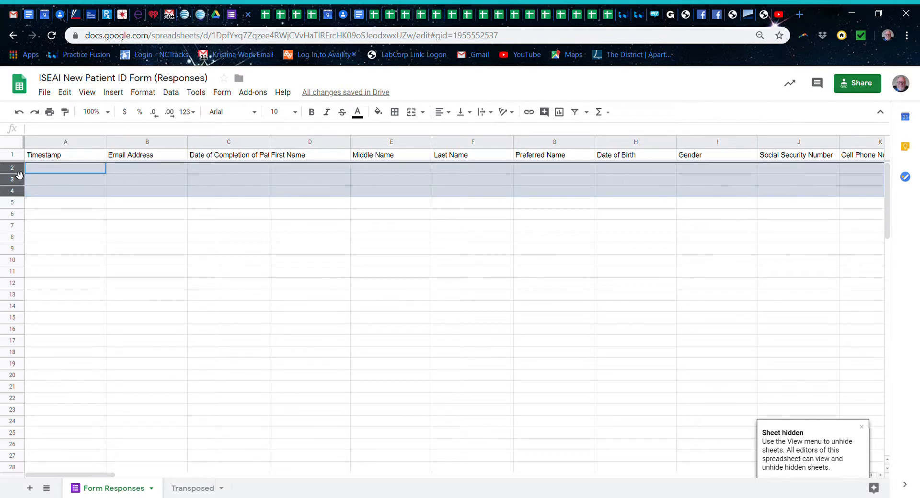
{"action": "left_click", "coordinate": [193, 488]}
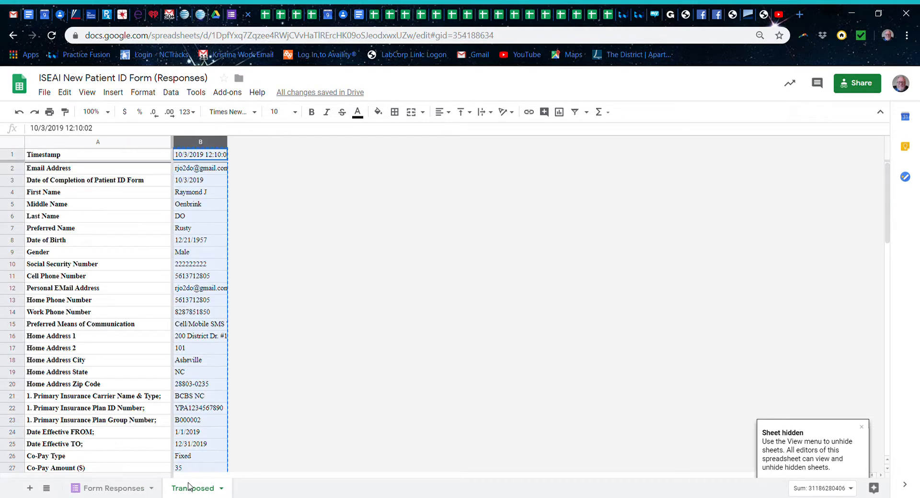
{"action": "left_click", "coordinate": [224, 143]}
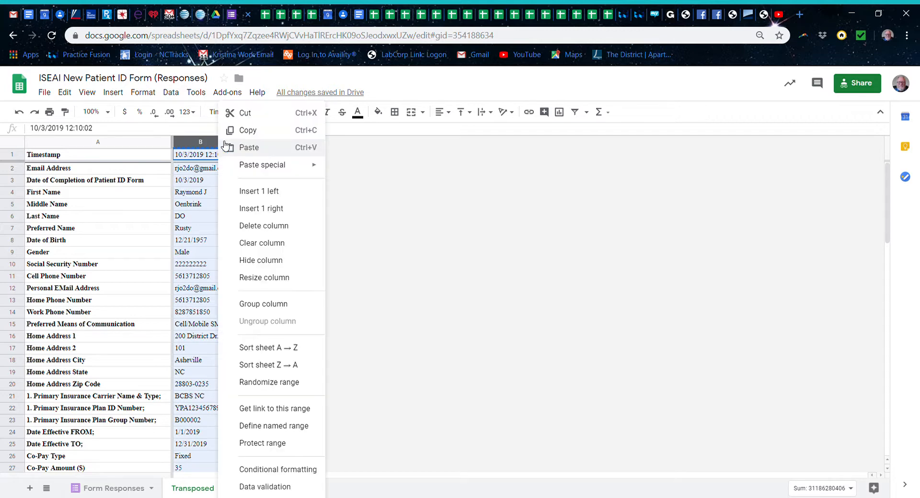
{"action": "left_click", "coordinate": [240, 188]}
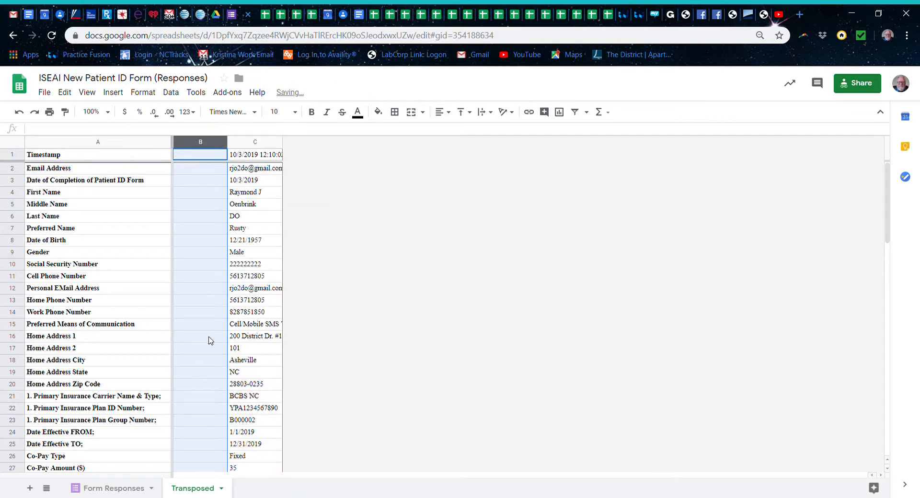
Select row 2 on the Form Responses sheet and return to the Transposed sheet to show where a response goes
{"action": "left_click", "coordinate": [125, 485]}
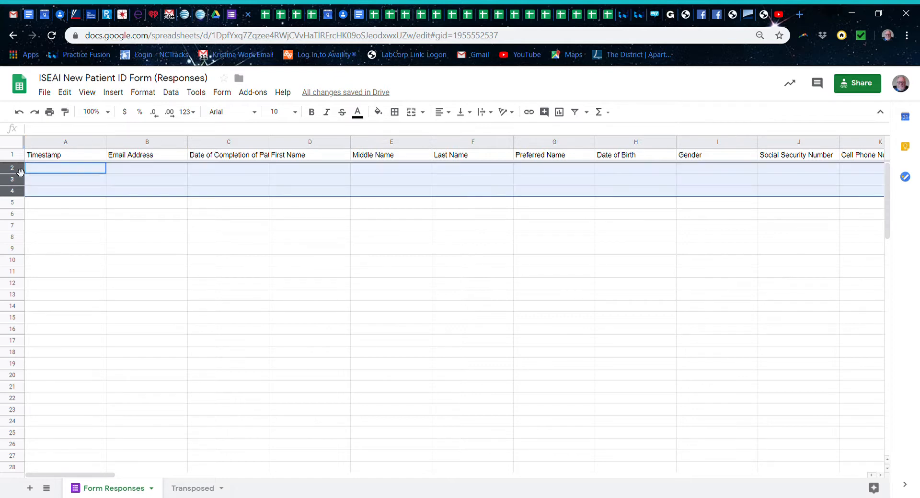
{"action": "left_click", "coordinate": [32, 171]}
{"action": "left_click", "coordinate": [16, 170]}
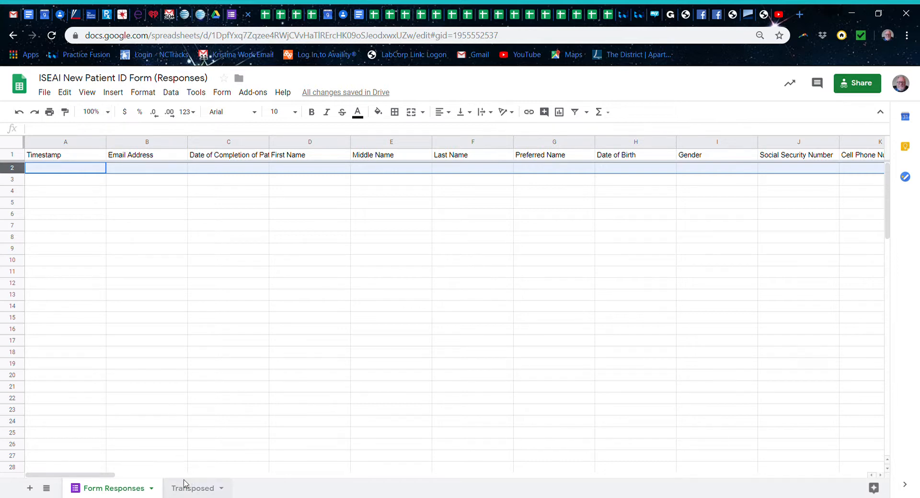
{"action": "left_click", "coordinate": [191, 488]}
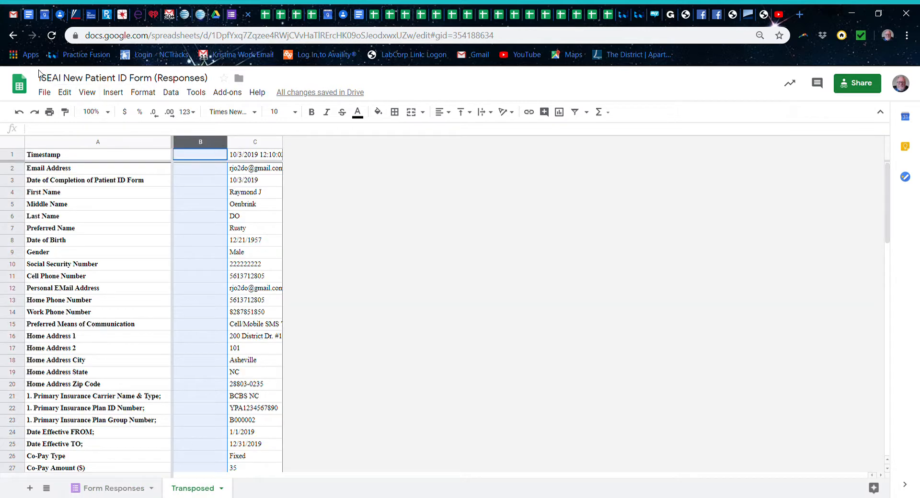
Leave the responses spreadsheet, switch to Google Drive and open the ISEAI CIRS Initial Visit form from the FormsSheets folder
{"action": "left_click", "coordinate": [29, 86]}
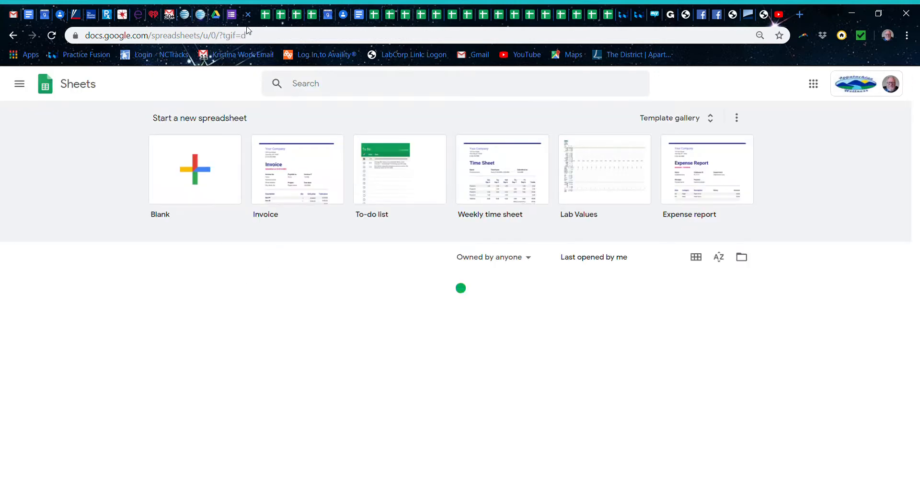
{"action": "left_click", "coordinate": [217, 20]}
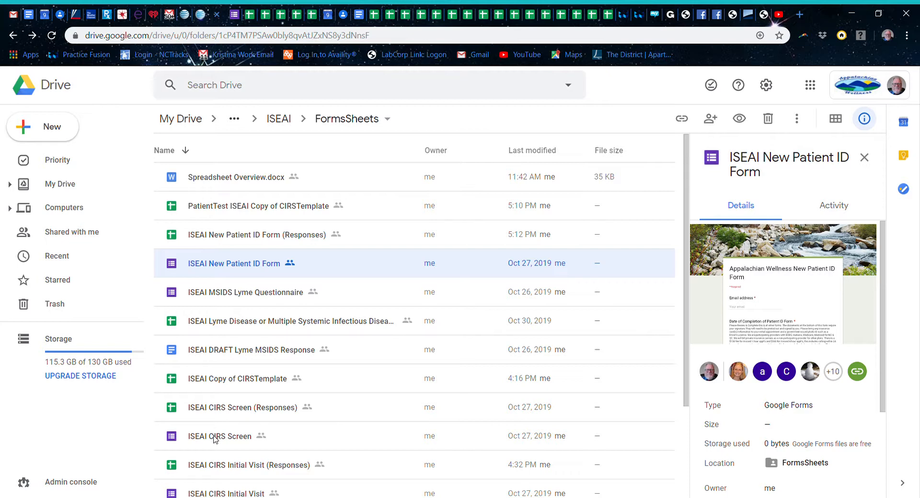
{"action": "scroll", "coordinate": [213, 439], "scroll_direction": "down", "scroll_amount": 1}
{"action": "scroll", "coordinate": [211, 374], "scroll_direction": "down", "scroll_amount": 1}
{"action": "left_click", "coordinate": [203, 376]}
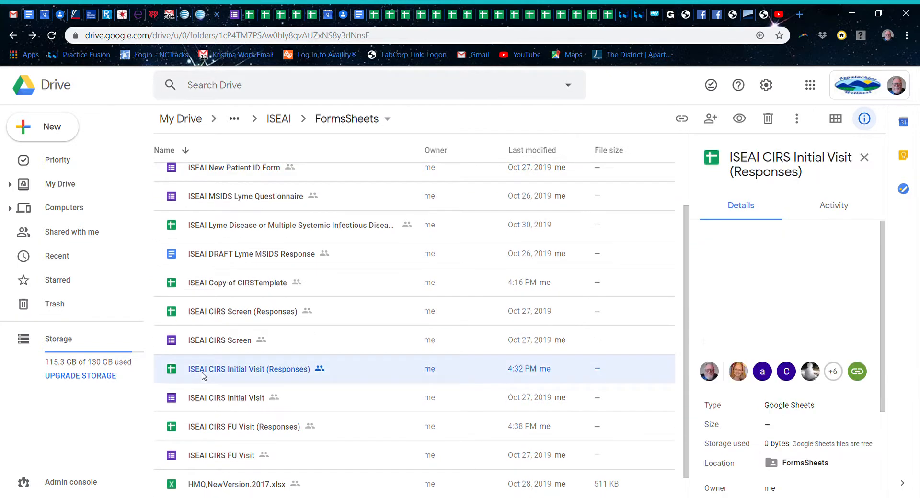
{"action": "double_click", "coordinate": [200, 402]}
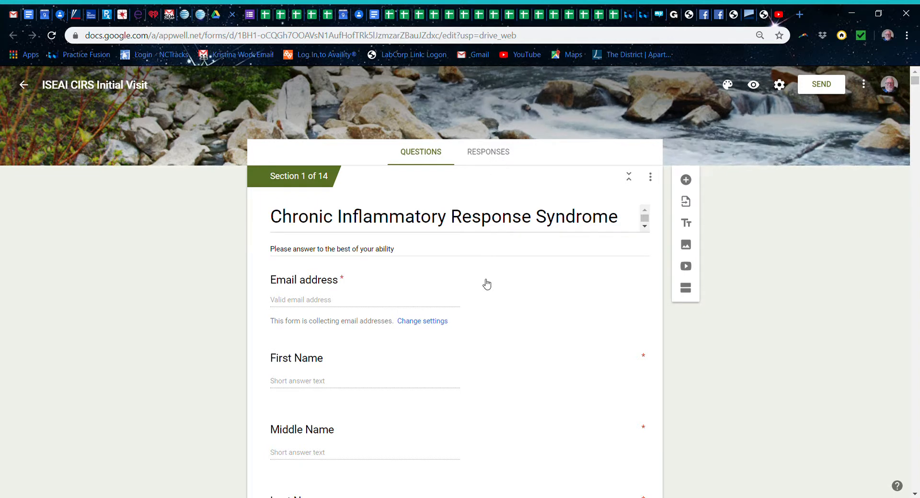
Examine the first section of the ISEAI CIRS Initial Visit form and display its responses page
{"action": "scroll", "coordinate": [485, 284], "scroll_direction": "down", "scroll_amount": 5}
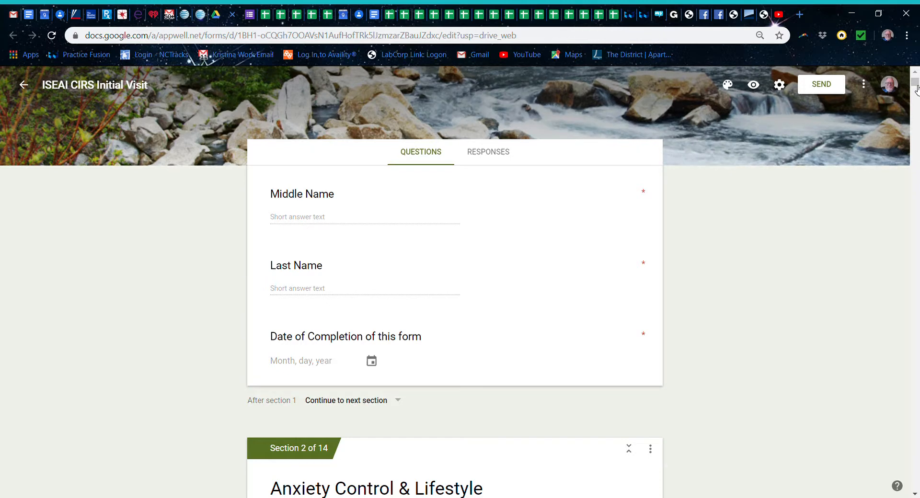
{"action": "scroll", "coordinate": [627, 297], "scroll_direction": "up", "scroll_amount": 5}
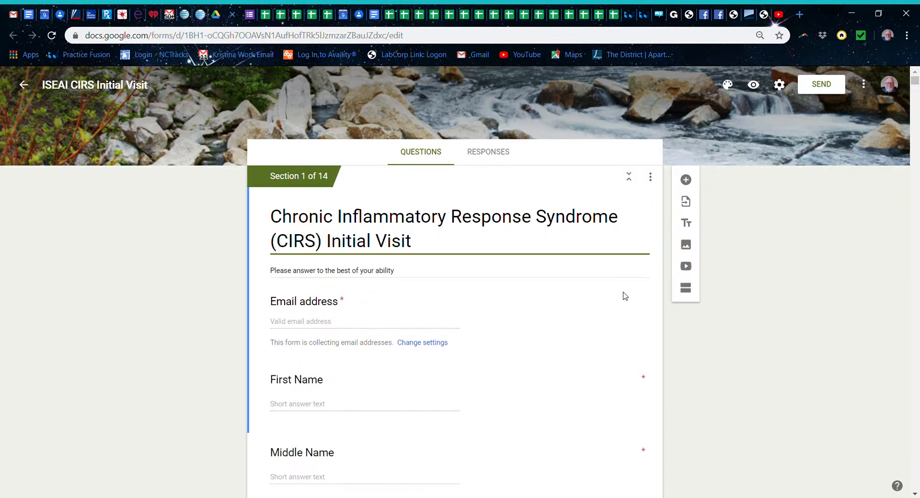
{"action": "left_click", "coordinate": [496, 154]}
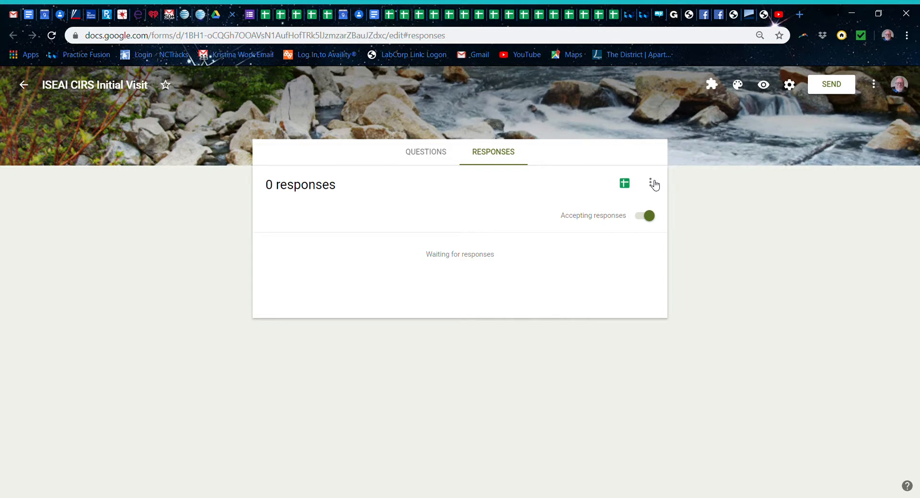
Close the ISEAI CIRS Initial Visit form, display the questions of the ISEAI New Patient ID Form and examine its first section
{"action": "left_click", "coordinate": [249, 22]}
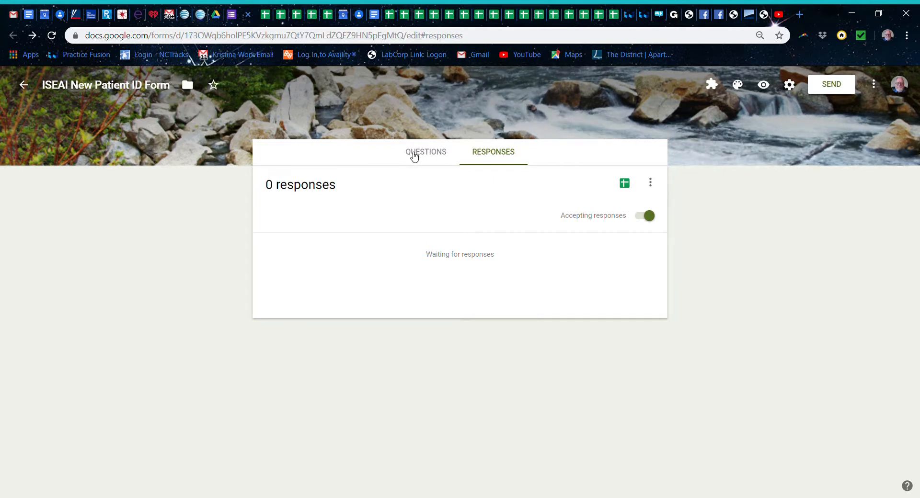
{"action": "left_click", "coordinate": [414, 154]}
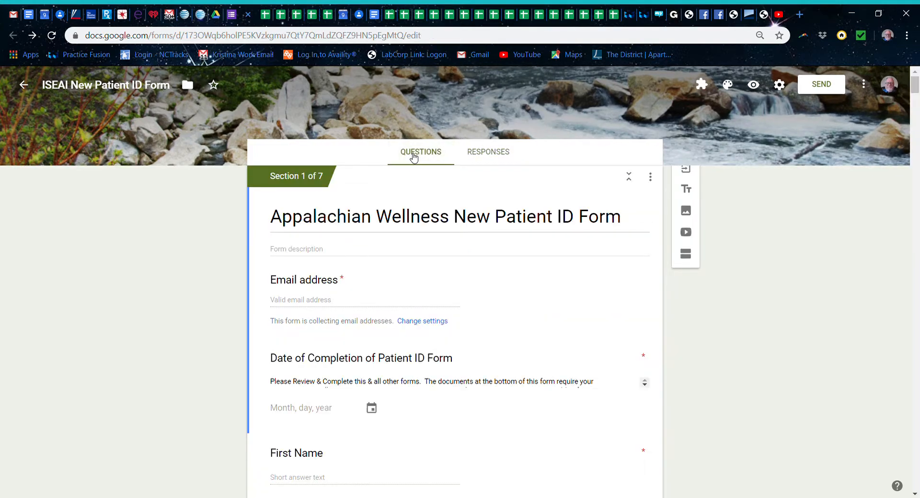
{"action": "scroll", "coordinate": [321, 365], "scroll_direction": "down", "scroll_amount": 20}
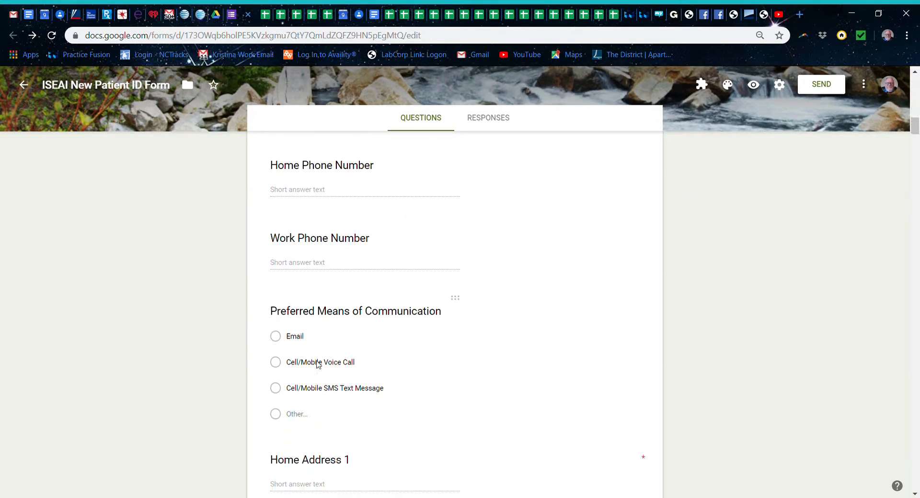
{"action": "scroll", "coordinate": [321, 365], "scroll_direction": "down", "scroll_amount": 19}
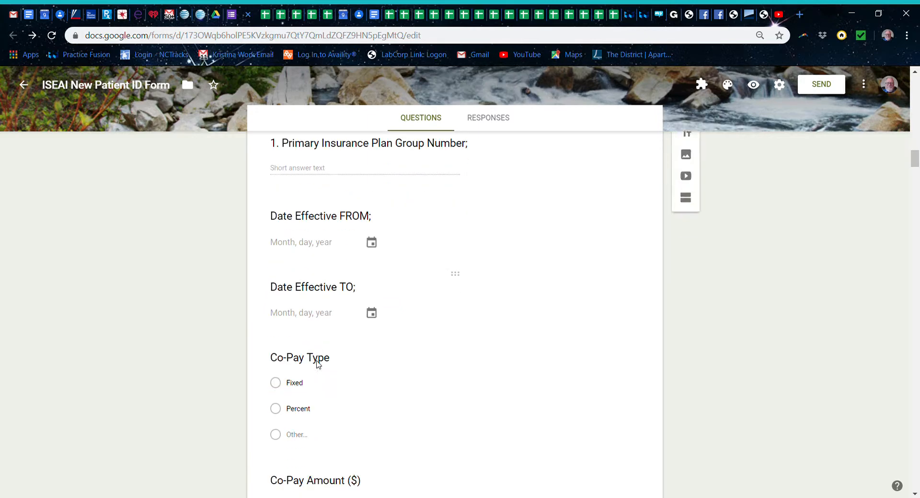
{"action": "scroll", "coordinate": [321, 365], "scroll_direction": "down", "scroll_amount": 20}
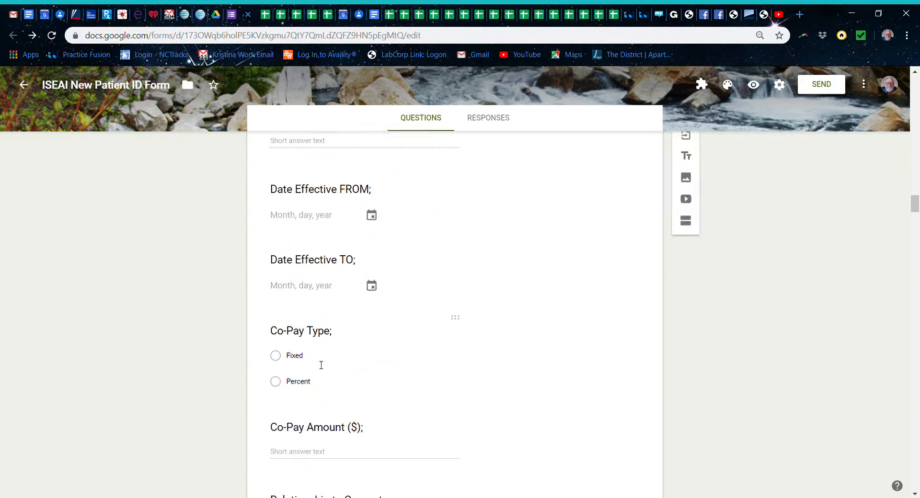
{"action": "scroll", "coordinate": [318, 365], "scroll_direction": "down", "scroll_amount": 20}
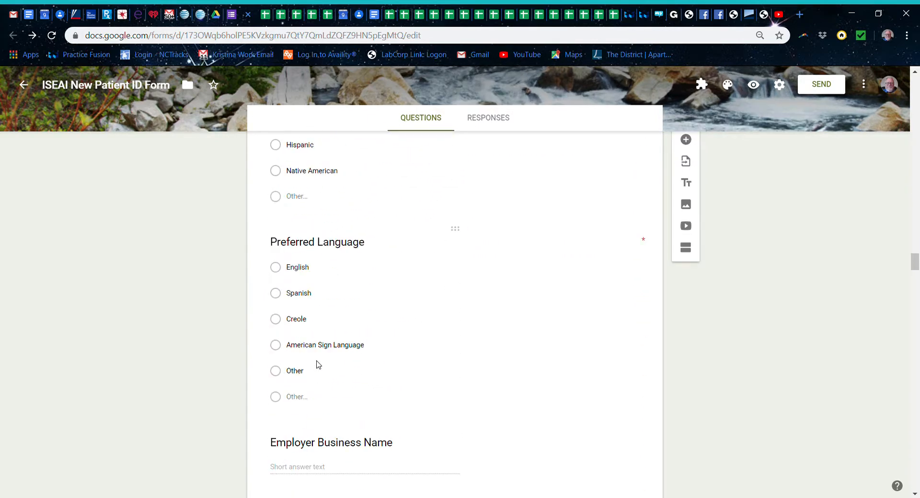
{"action": "scroll", "coordinate": [321, 366], "scroll_direction": "down", "scroll_amount": 20}
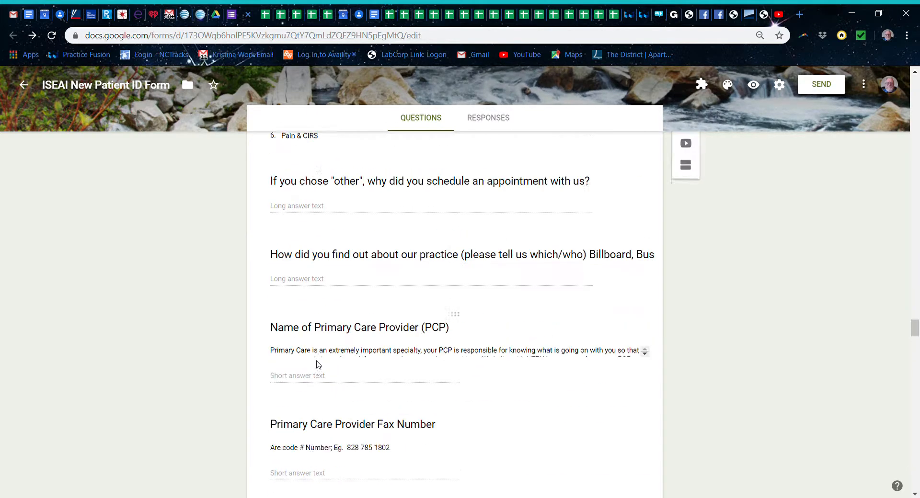
{"action": "scroll", "coordinate": [321, 367], "scroll_direction": "down", "scroll_amount": 1}
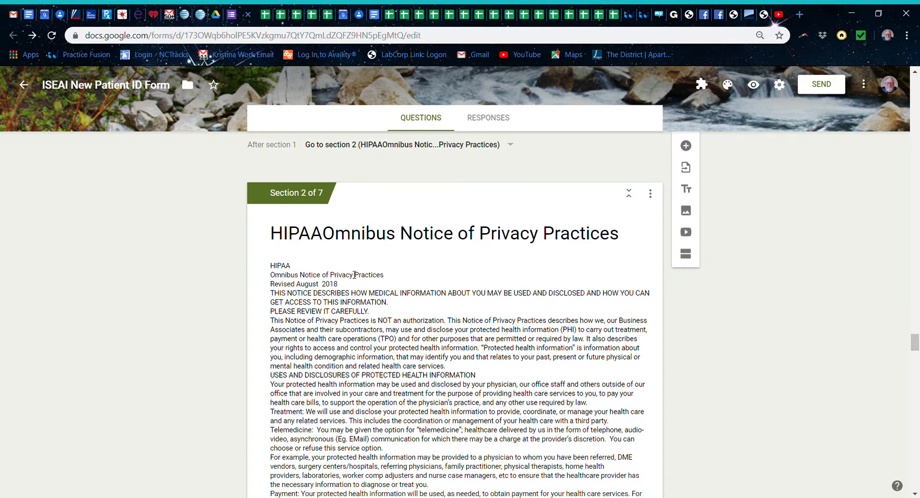
Examine the New Patient ID Form from the HIPAA privacy notice in section 2 through Acknowledgement & Consent in section 7
{"action": "scroll", "coordinate": [330, 356], "scroll_direction": "down", "scroll_amount": 10}
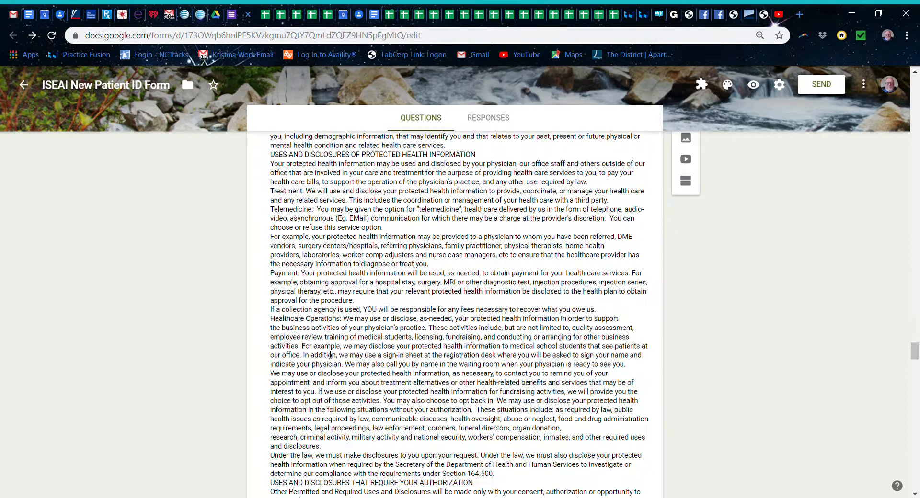
{"action": "scroll", "coordinate": [330, 356], "scroll_direction": "down", "scroll_amount": 7}
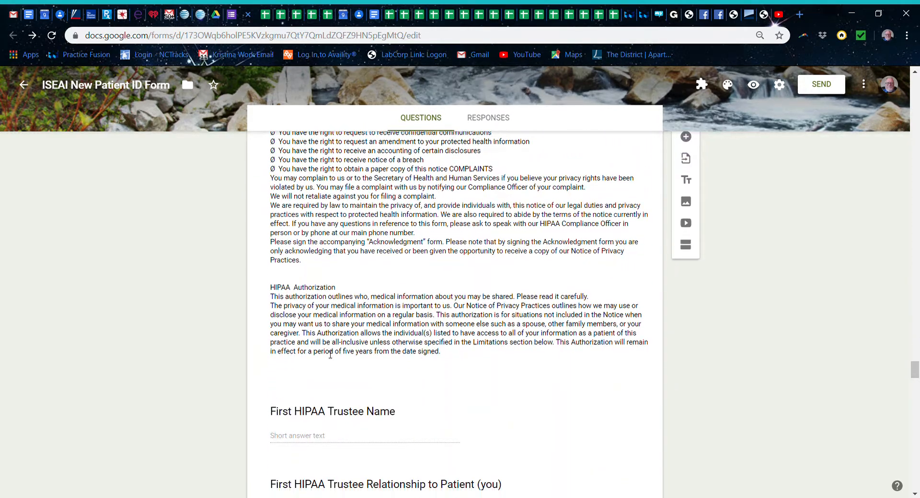
{"action": "scroll", "coordinate": [327, 354], "scroll_direction": "down", "scroll_amount": 10}
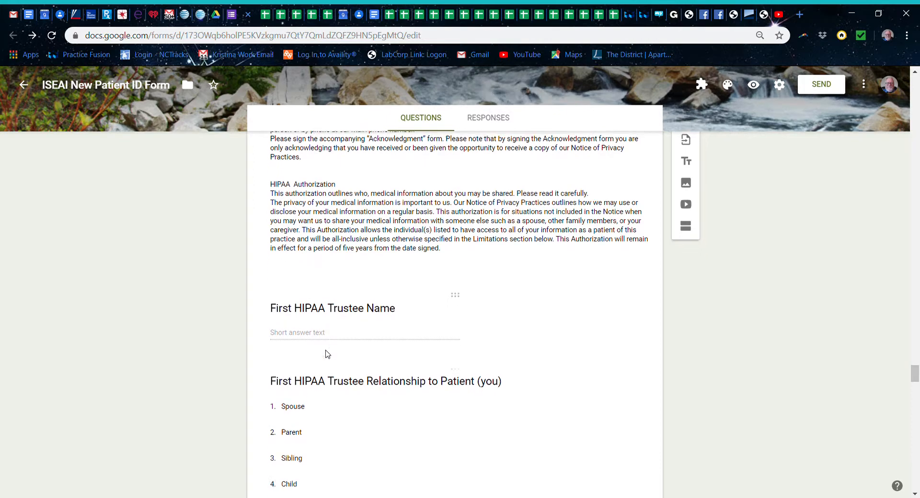
{"action": "scroll", "coordinate": [327, 355], "scroll_direction": "down", "scroll_amount": 15}
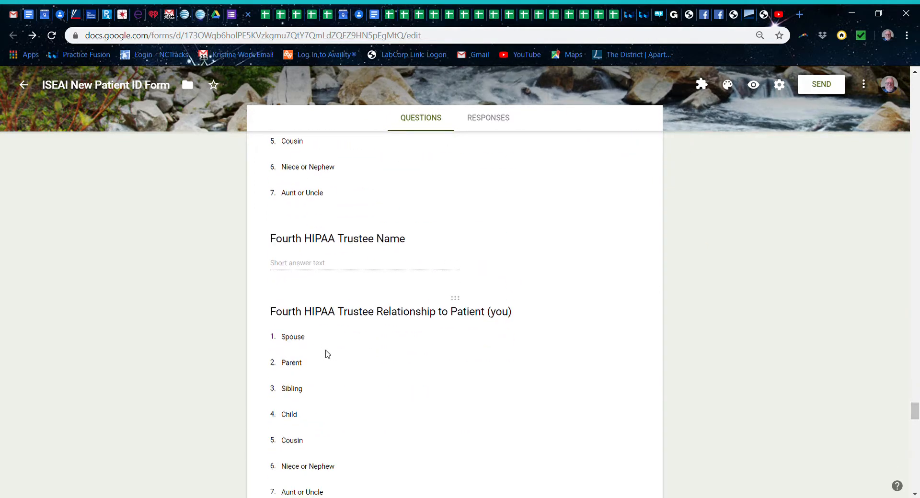
{"action": "scroll", "coordinate": [330, 356], "scroll_direction": "down", "scroll_amount": 5}
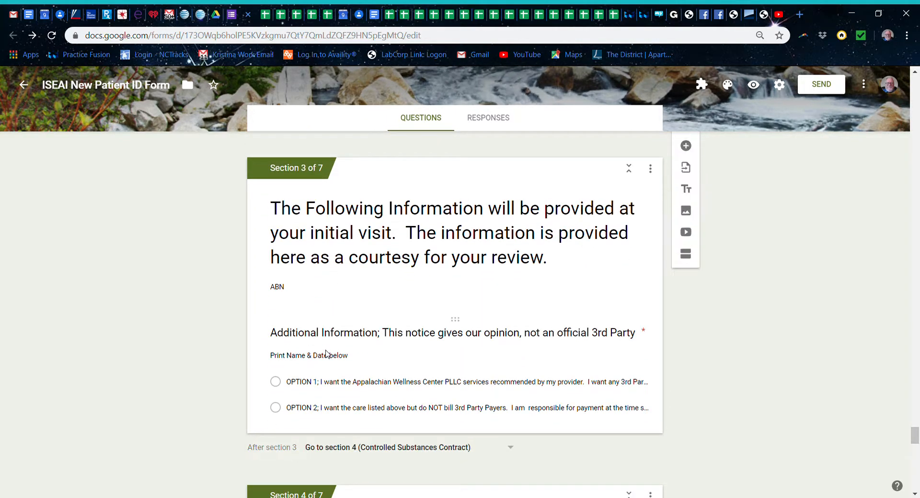
{"action": "scroll", "coordinate": [327, 355], "scroll_direction": "down", "scroll_amount": 8}
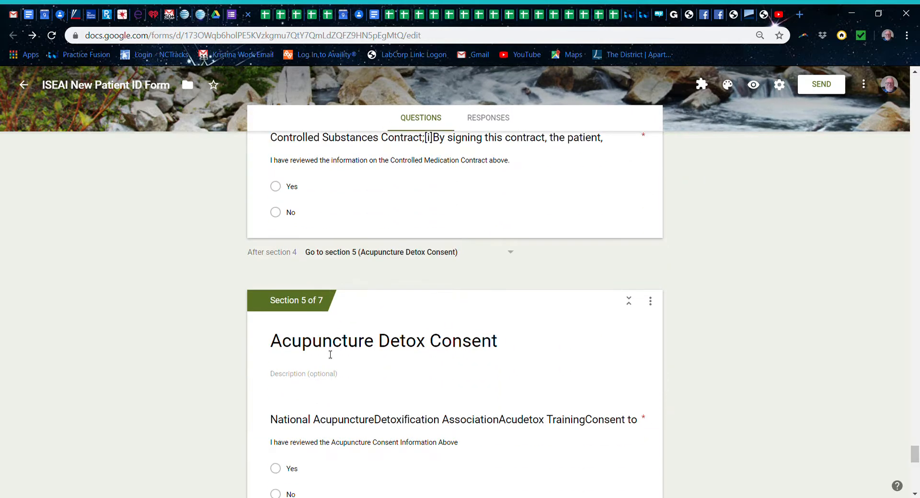
{"action": "scroll", "coordinate": [326, 355], "scroll_direction": "down", "scroll_amount": 7}
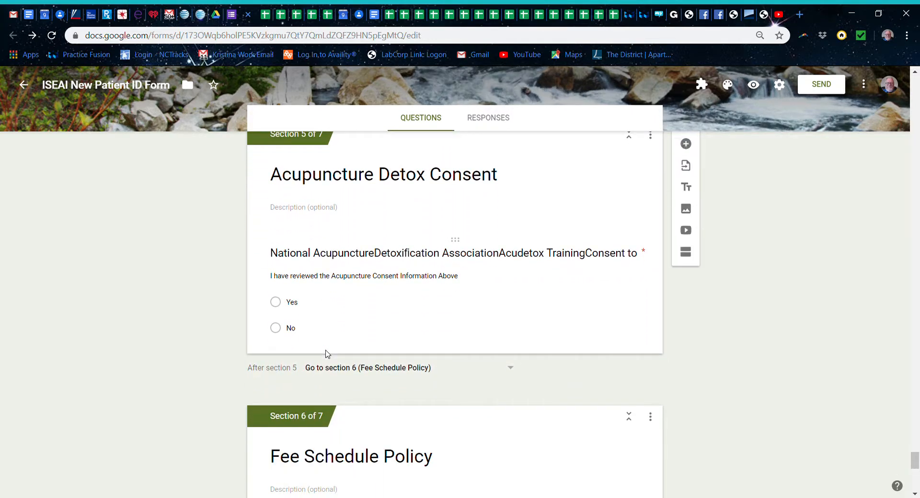
{"action": "scroll", "coordinate": [328, 355], "scroll_direction": "down", "scroll_amount": 7}
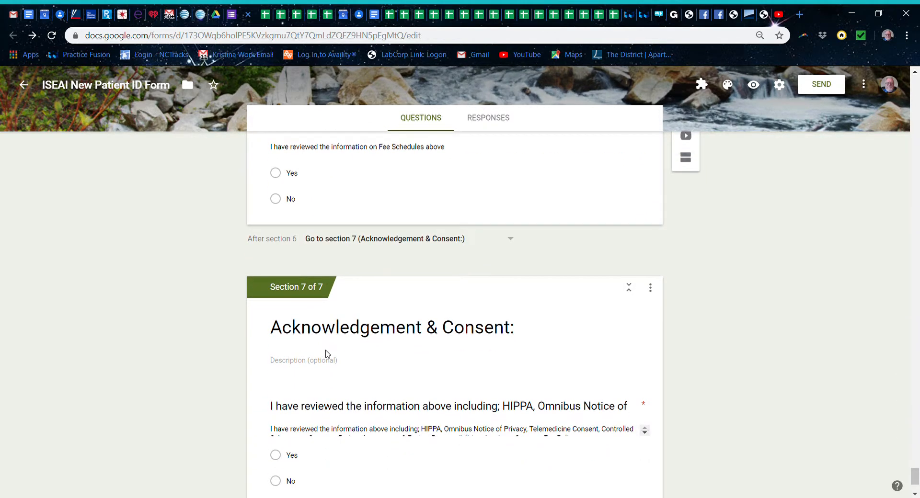
Look back through the consent and contract sections from section 7 to the HIPAA Authorization text in section 2
{"action": "scroll", "coordinate": [327, 355], "scroll_direction": "up", "scroll_amount": 8}
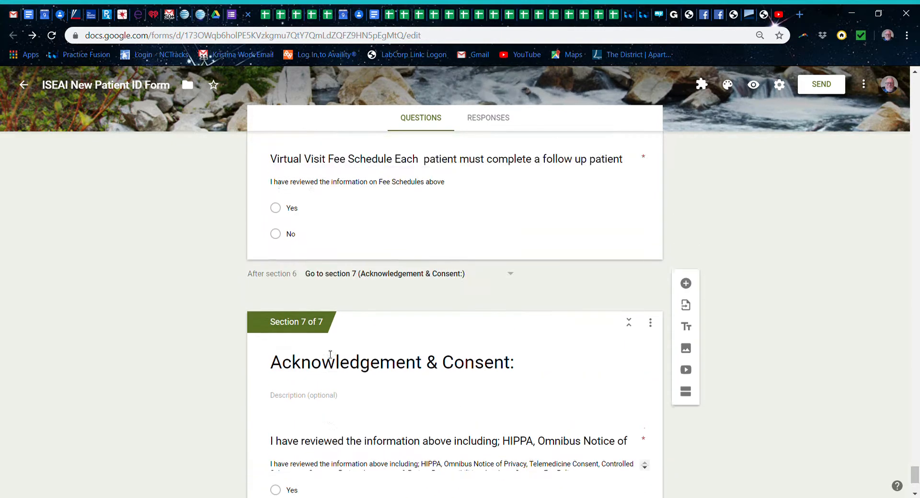
{"action": "scroll", "coordinate": [327, 355], "scroll_direction": "up", "scroll_amount": 14}
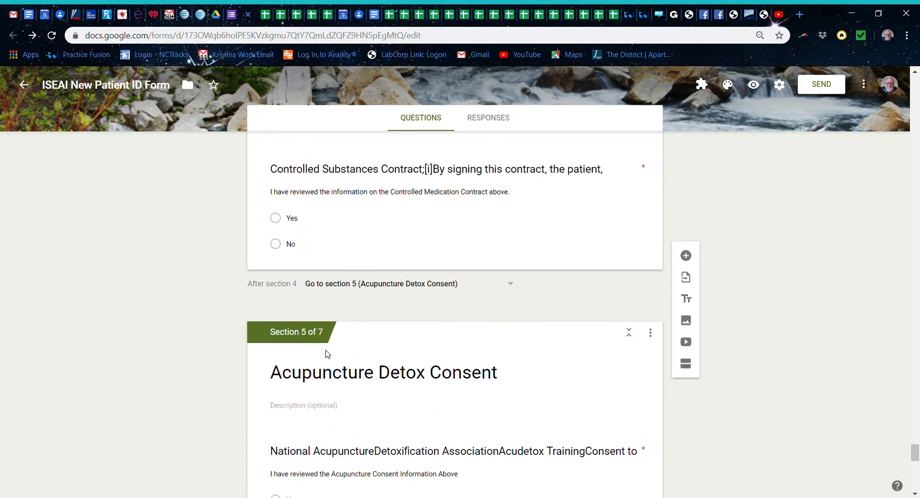
{"action": "scroll", "coordinate": [328, 354], "scroll_direction": "up", "scroll_amount": 5}
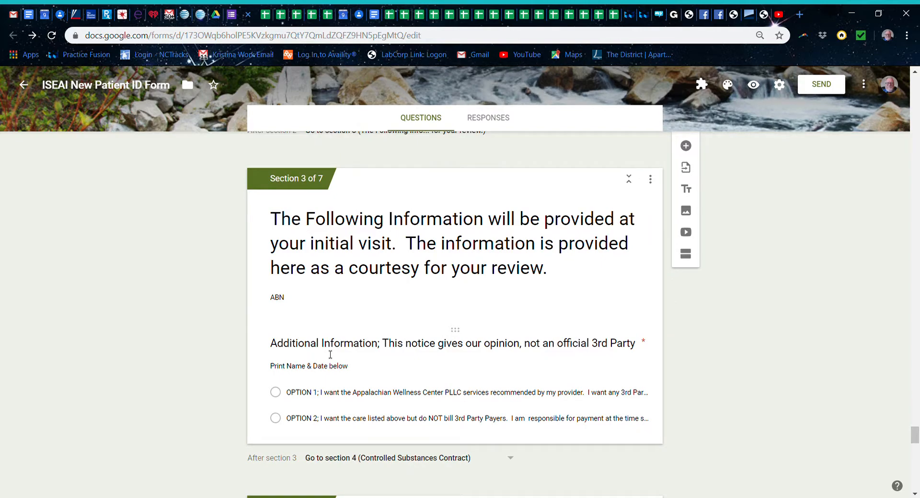
{"action": "scroll", "coordinate": [330, 355], "scroll_direction": "up", "scroll_amount": 12}
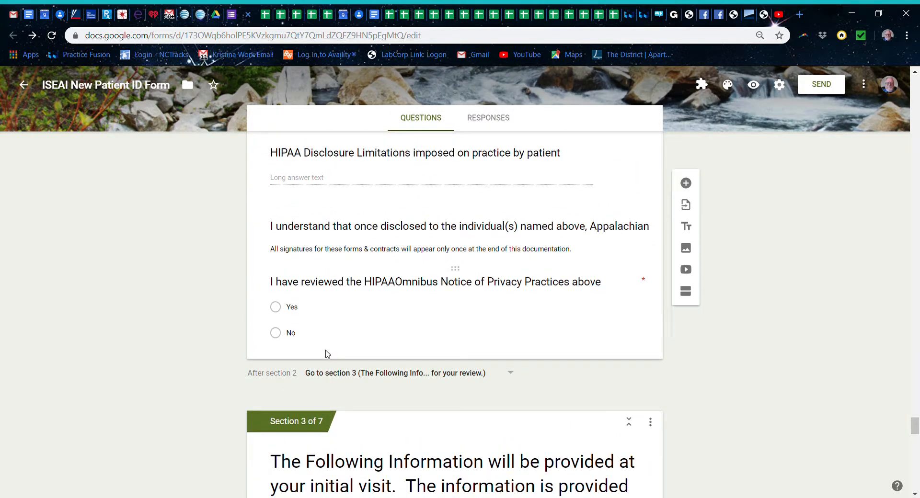
{"action": "scroll", "coordinate": [329, 355], "scroll_direction": "up", "scroll_amount": 19}
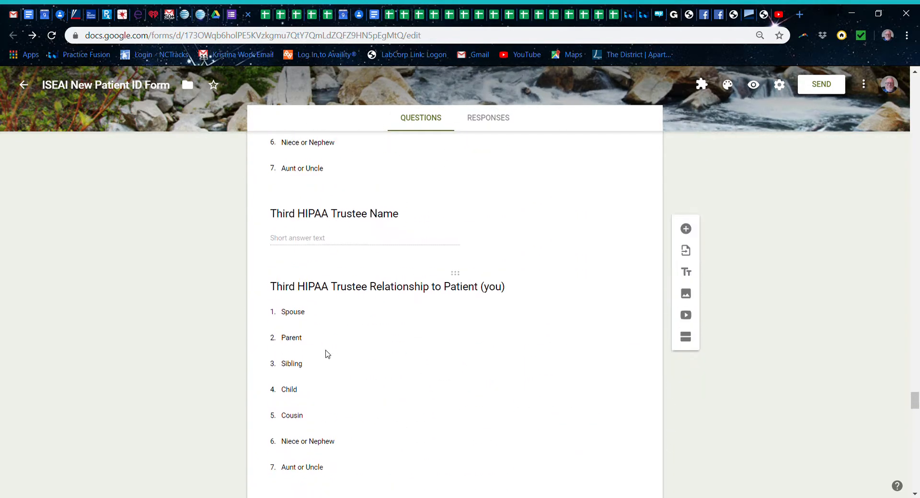
{"action": "scroll", "coordinate": [330, 354], "scroll_direction": "up", "scroll_amount": 10}
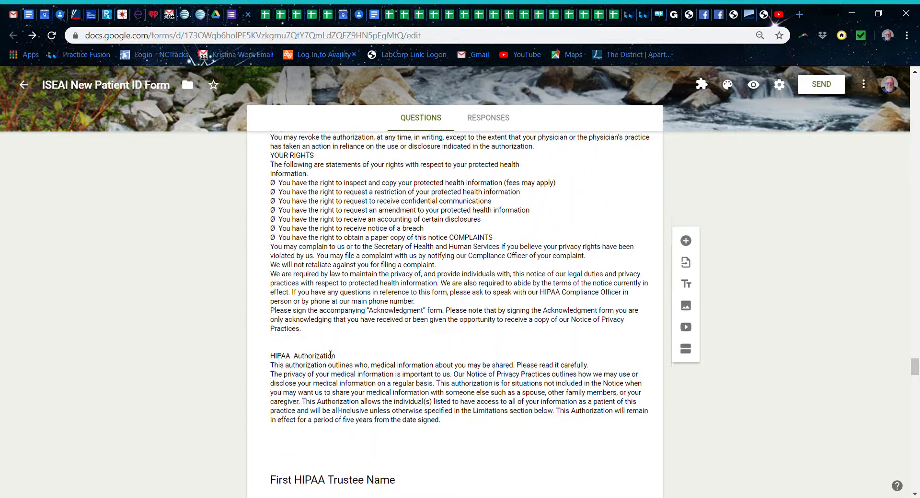
Examine the HIPAA trustee and disclosure questions down to section 3 and highlight that section's ABN description
{"action": "scroll", "coordinate": [330, 354], "scroll_direction": "down", "scroll_amount": 7}
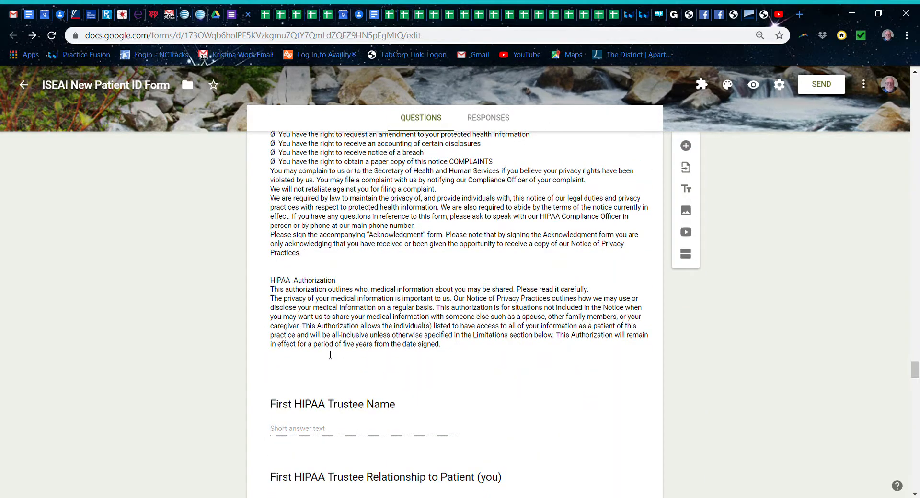
{"action": "scroll", "coordinate": [330, 355], "scroll_direction": "down", "scroll_amount": 9}
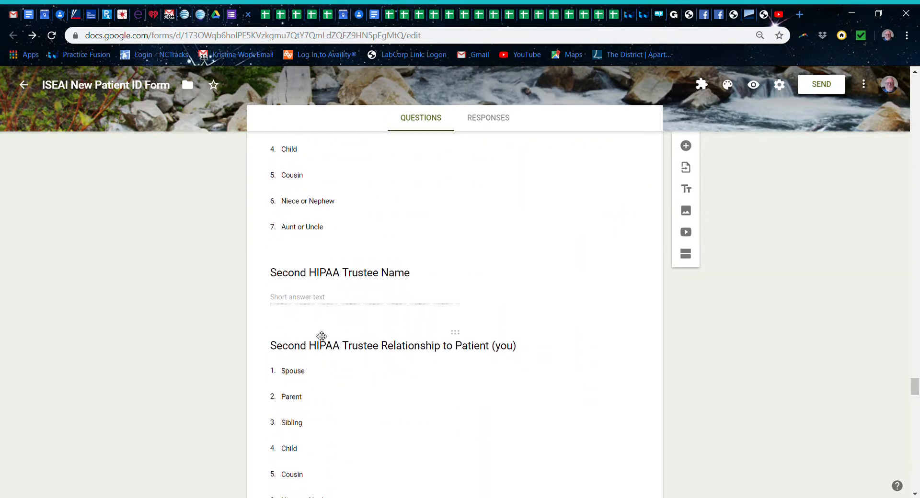
{"action": "scroll", "coordinate": [342, 367], "scroll_direction": "down", "scroll_amount": 19}
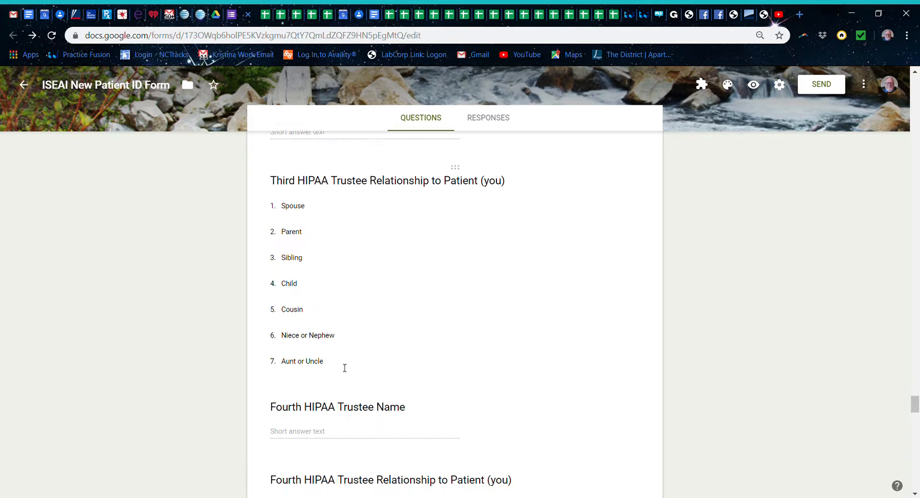
{"action": "scroll", "coordinate": [342, 368], "scroll_direction": "down", "scroll_amount": 3}
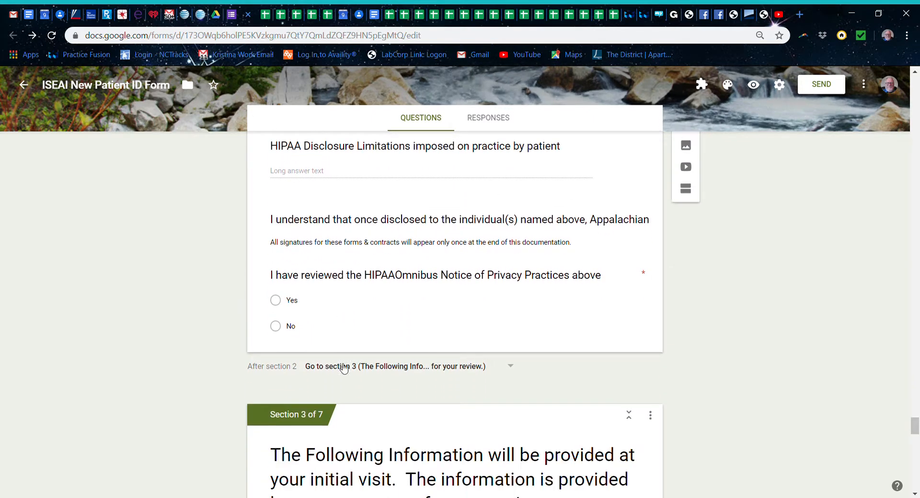
{"action": "scroll", "coordinate": [344, 368], "scroll_direction": "down", "scroll_amount": 3}
{"action": "scroll", "coordinate": [345, 368], "scroll_direction": "down", "scroll_amount": 1}
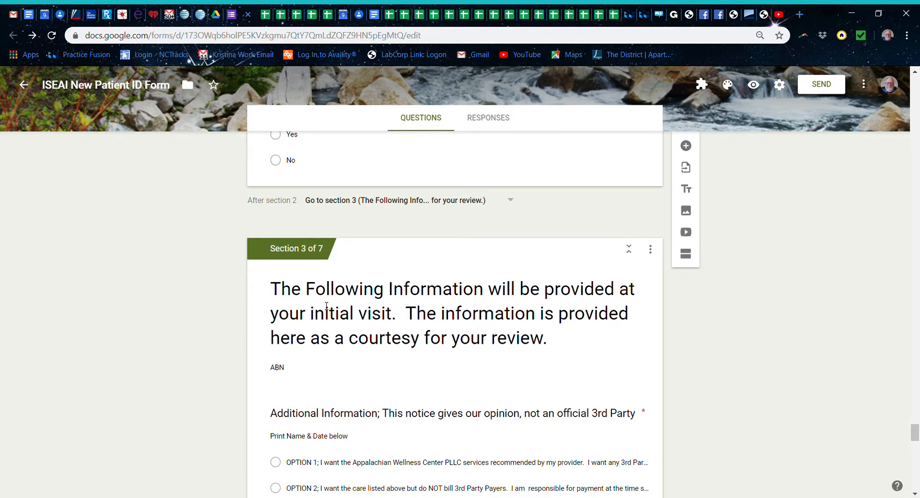
{"action": "double_click", "coordinate": [296, 372]}
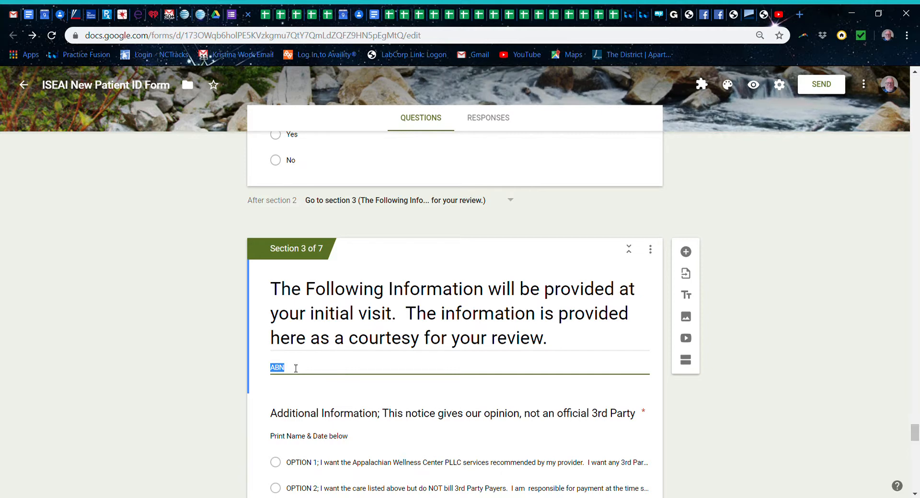
{"action": "left_click", "coordinate": [131, 497]}
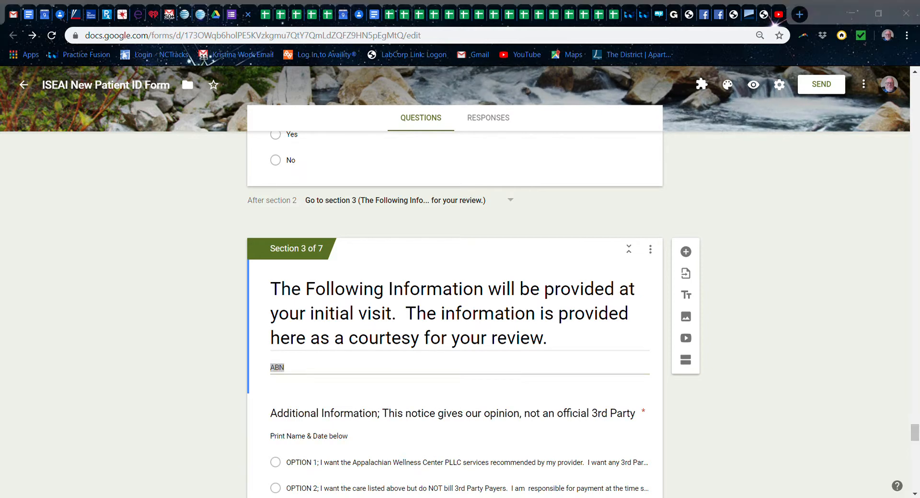
{"action": "left_click", "coordinate": [199, 190]}
{"action": "left_click", "coordinate": [164, 493]}
Enlarge the page view and examine the HIPAA Omnibus Notice of Privacy Practices and the HIPAA Authorization in section 2
{"action": "scroll", "coordinate": [163, 493], "scroll_direction": "up", "scroll_amount": 20}
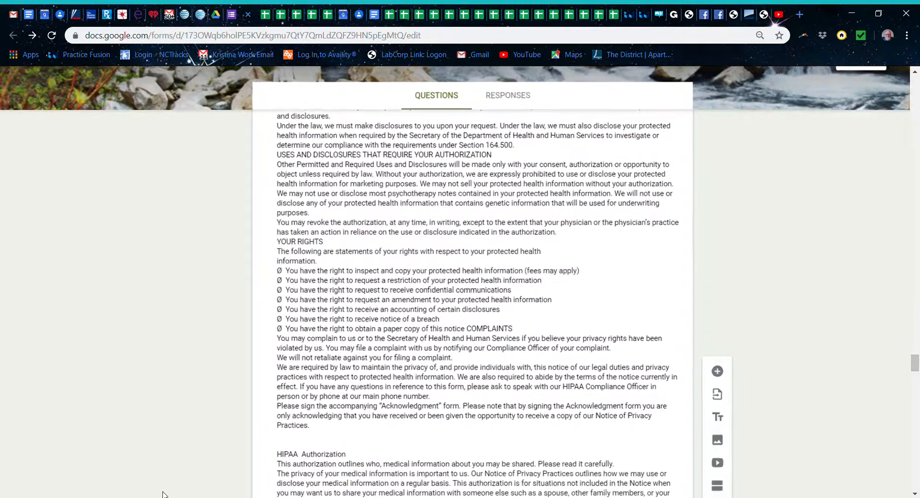
{"action": "scroll", "coordinate": [164, 495], "scroll_direction": "down", "scroll_amount": 1}
{"action": "scroll", "coordinate": [338, 278], "scroll_direction": "up", "scroll_amount": 5}
{"action": "scroll", "coordinate": [339, 278], "scroll_direction": "up", "scroll_amount": 3}
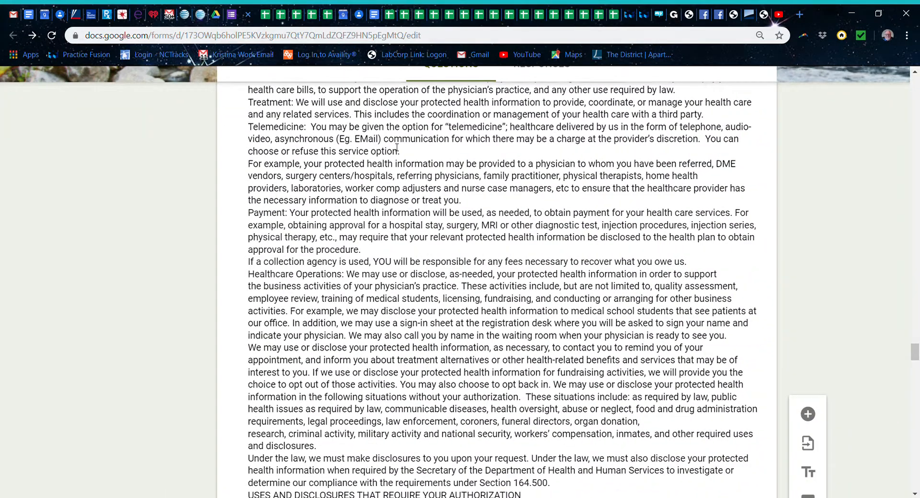
{"action": "scroll", "coordinate": [392, 147], "scroll_direction": "up", "scroll_amount": 7}
{"action": "scroll", "coordinate": [393, 146], "scroll_direction": "down", "scroll_amount": 2}
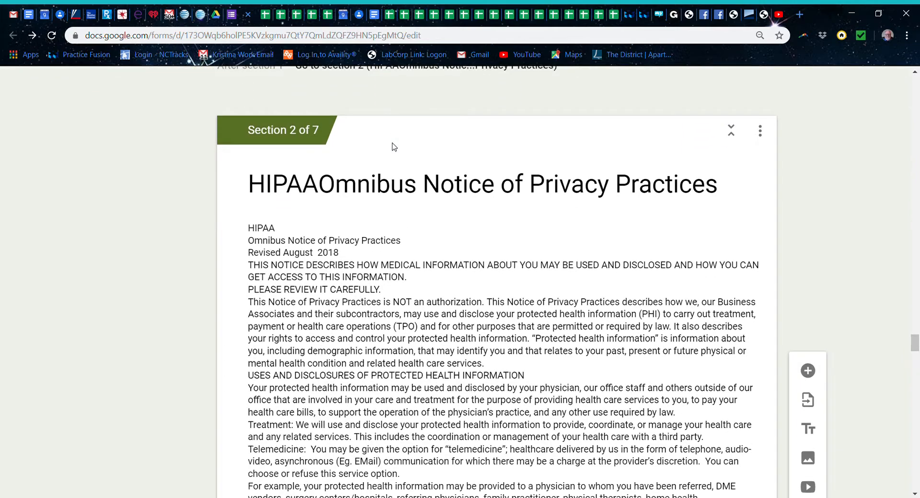
{"action": "scroll", "coordinate": [394, 147], "scroll_direction": "down", "scroll_amount": 13}
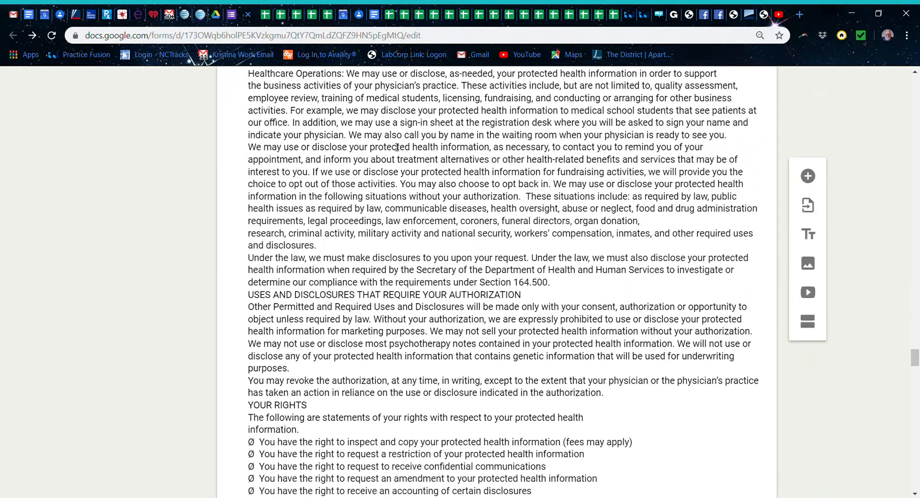
{"action": "scroll", "coordinate": [396, 148], "scroll_direction": "down", "scroll_amount": 15}
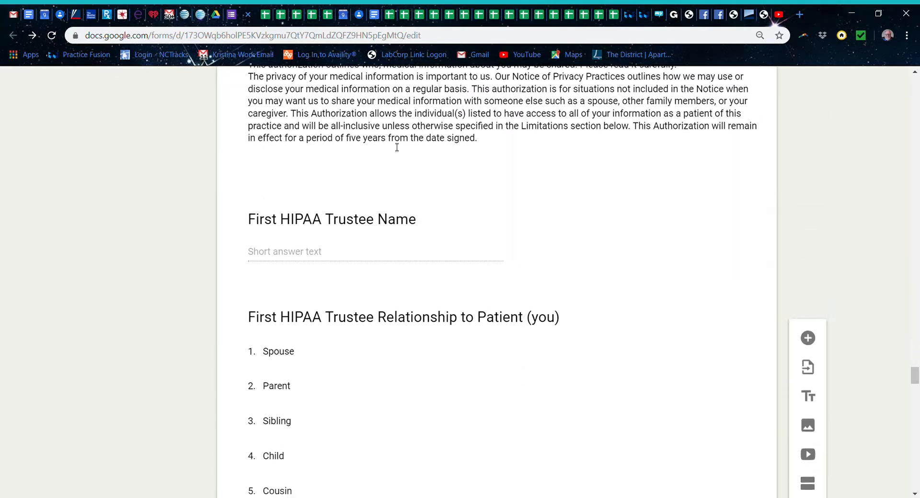
{"action": "scroll", "coordinate": [396, 147], "scroll_direction": "up", "scroll_amount": 6}
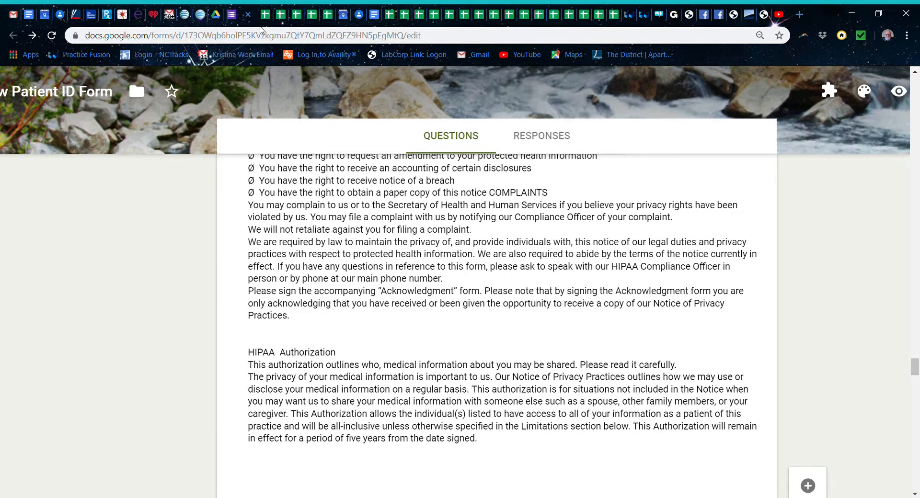
Enable email notifications for new responses on the ISEAI CIRS Initial Visit form and link it to the existing ISEAI CIRS Initial Visit (Responses) spreadsheet
{"action": "left_click", "coordinate": [231, 14]}
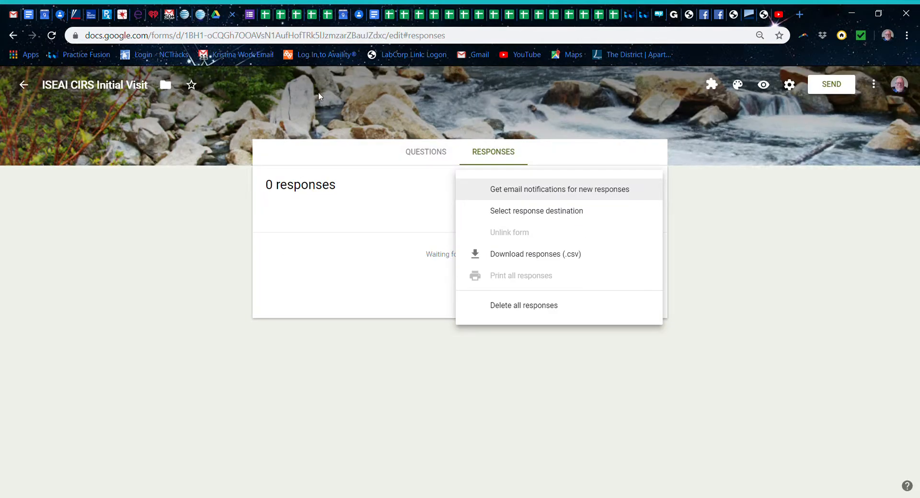
{"action": "left_click", "coordinate": [494, 193]}
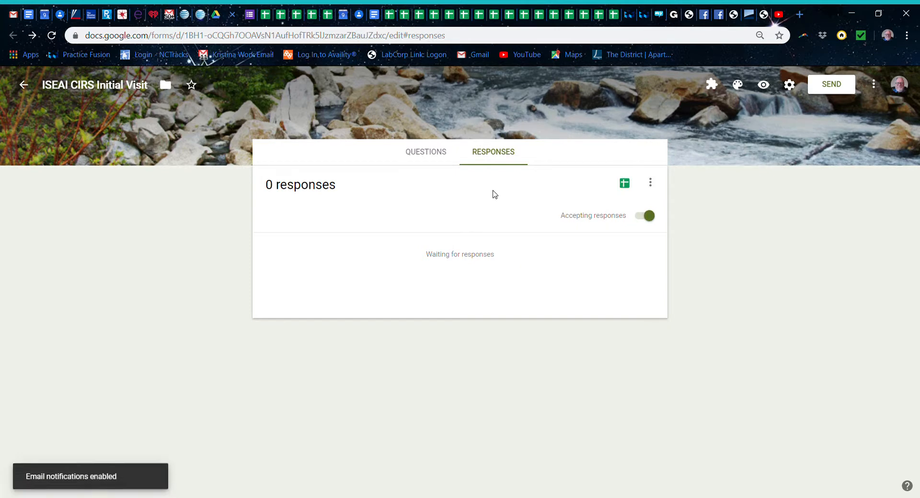
{"action": "left_click", "coordinate": [650, 183]}
{"action": "left_click", "coordinate": [604, 212]}
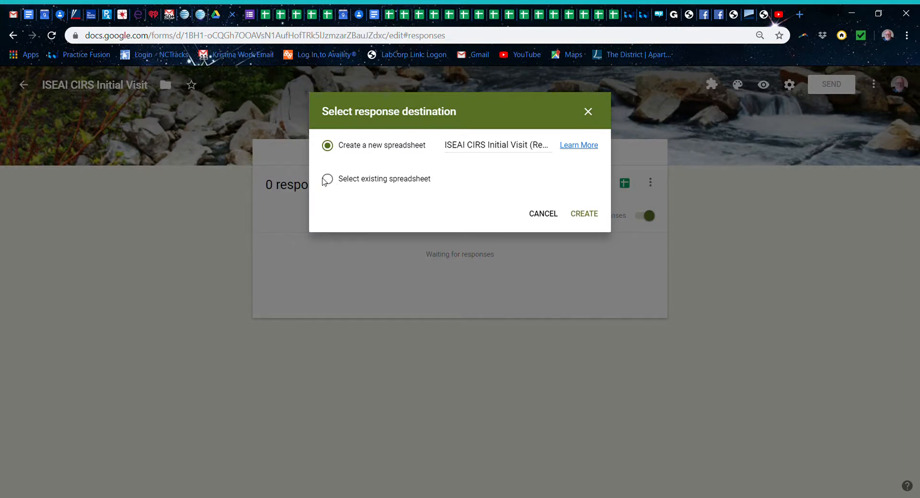
{"action": "left_click", "coordinate": [328, 179]}
{"action": "left_click", "coordinate": [581, 216]}
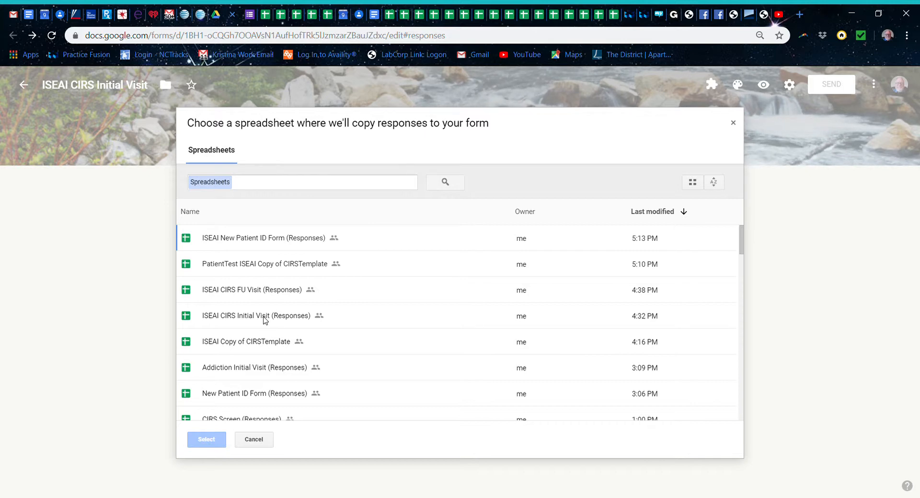
{"action": "left_click", "coordinate": [264, 320]}
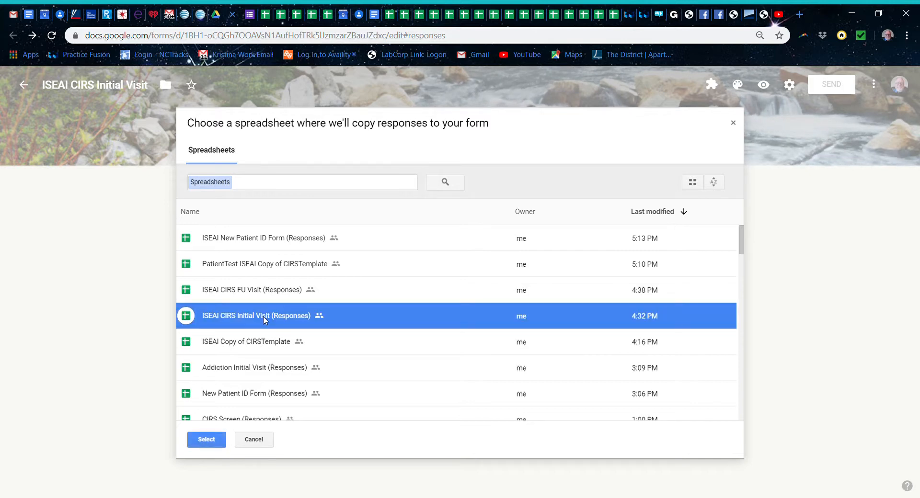
{"action": "left_click", "coordinate": [201, 437]}
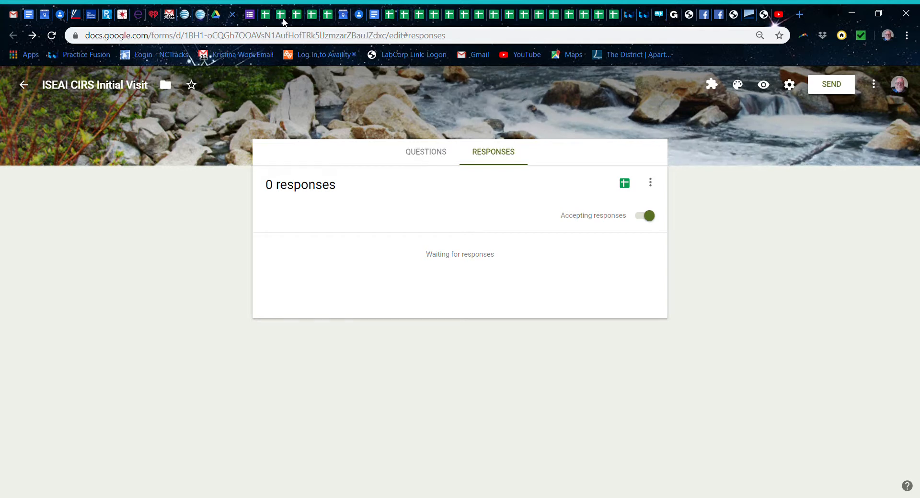
In the ISEAI CIRS Initial Visit (Responses) spreadsheet, rename the old Form Responses sheet as Form Responses 7
{"action": "left_click", "coordinate": [283, 19]}
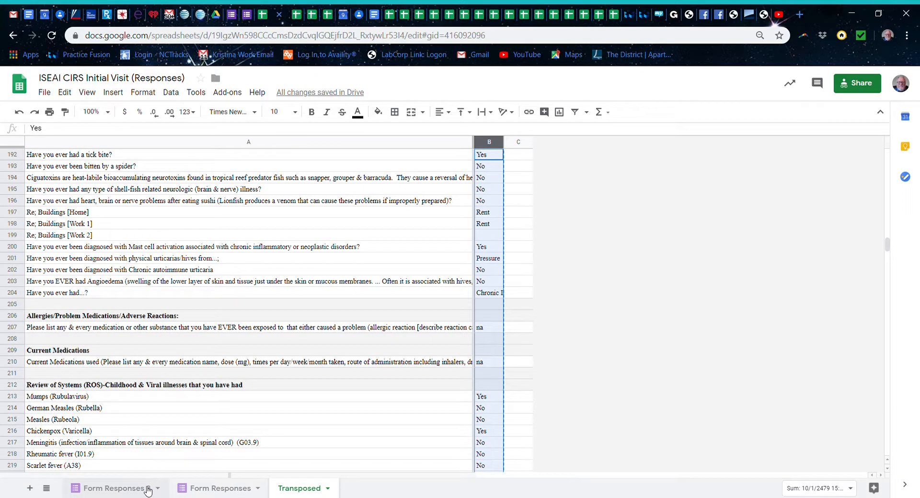
{"action": "left_click", "coordinate": [148, 488]}
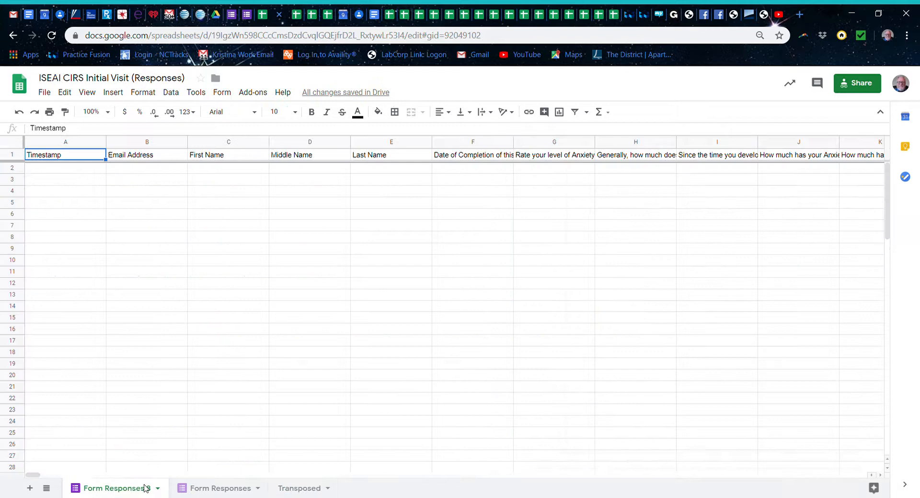
{"action": "double_click", "coordinate": [197, 491]}
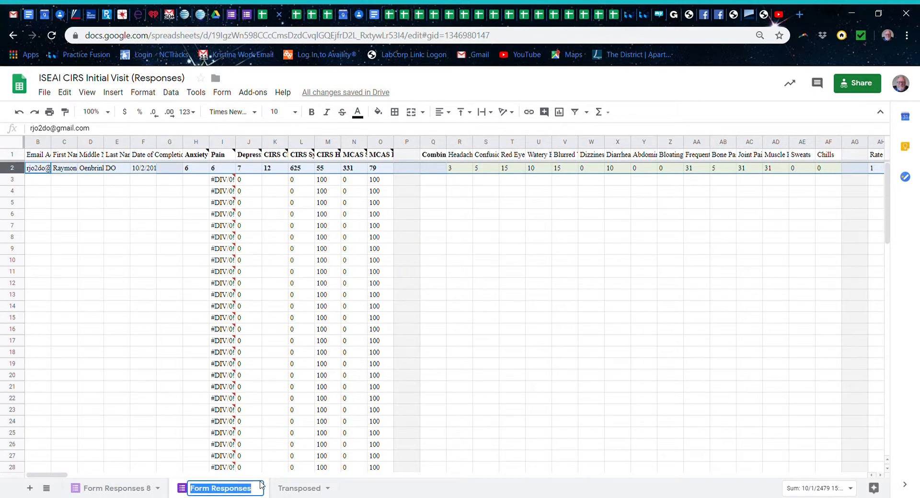
{"action": "left_click", "coordinate": [257, 488]}
{"action": "type", "text": "7"}
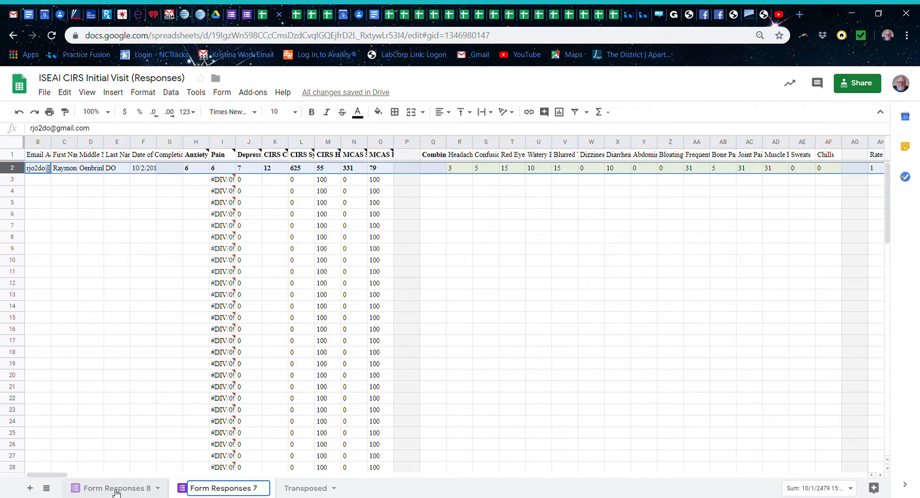
Rename the newly linked Form Responses 8 sheet as Form Responses
{"action": "double_click", "coordinate": [114, 490]}
{"action": "left_click", "coordinate": [156, 488]}
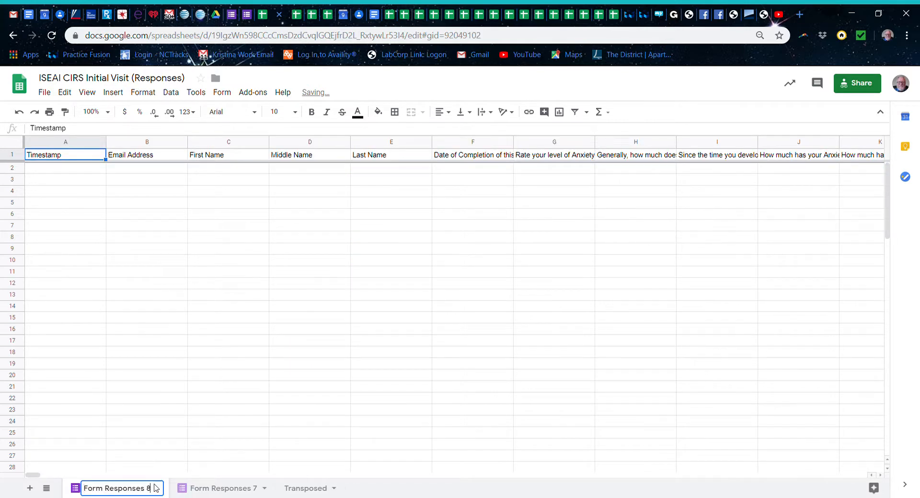
{"action": "key", "text": "BackSpace"}
{"action": "key", "text": "BackSpace"}
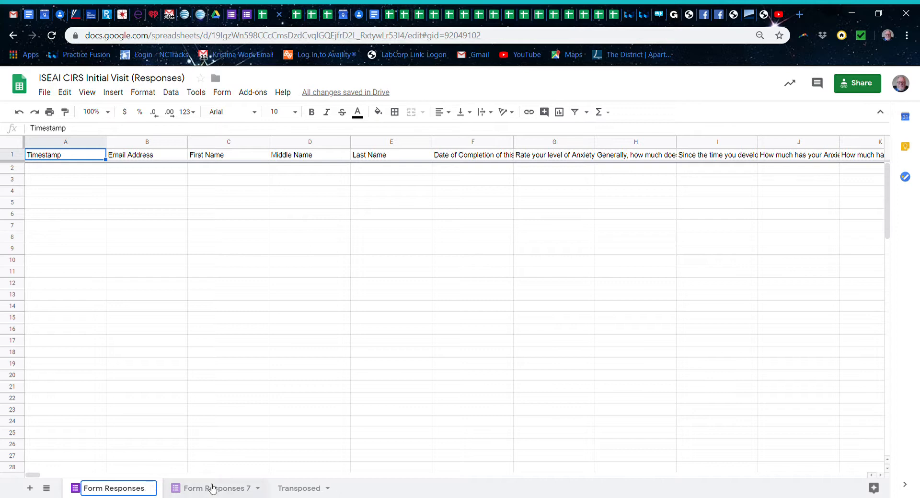
Examine the Transposed sheet from its beginning, highlighting the score labels from Anxiety to MCAS Symptom Days and viewing the symptom rows
{"action": "left_click", "coordinate": [290, 491]}
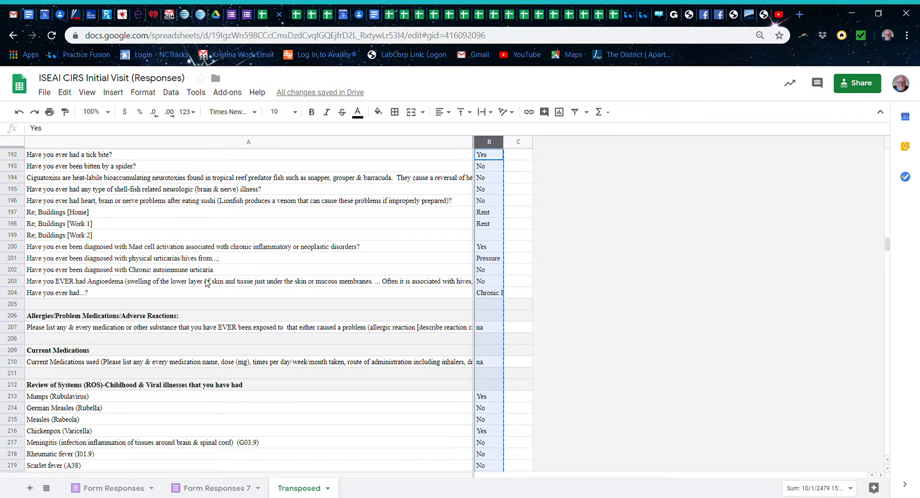
{"action": "scroll", "coordinate": [207, 283], "scroll_direction": "up", "scroll_amount": 20}
{"action": "scroll", "coordinate": [207, 283], "scroll_direction": "up", "scroll_amount": 20}
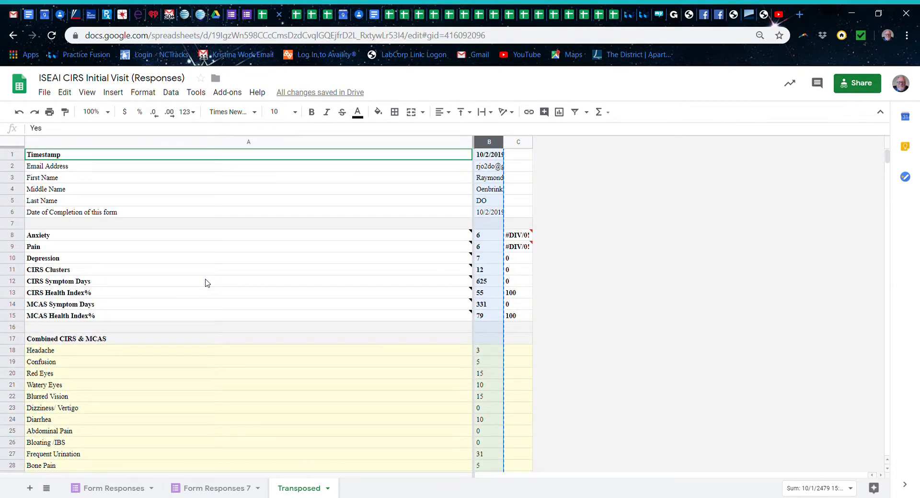
{"action": "left_click_drag", "start_coordinate": [207, 237], "coordinate": [223, 312]}
{"action": "scroll", "coordinate": [223, 311], "scroll_direction": "down", "scroll_amount": 3}
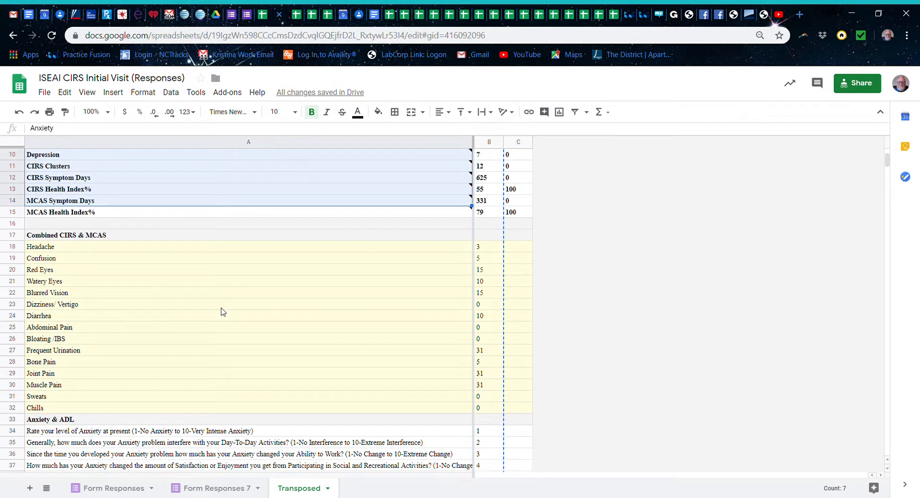
{"action": "scroll", "coordinate": [223, 312], "scroll_direction": "down", "scroll_amount": 1}
Hide the Form Responses 7 sheet and check the list of all sheets, including the hidden ones
{"action": "left_click", "coordinate": [259, 489]}
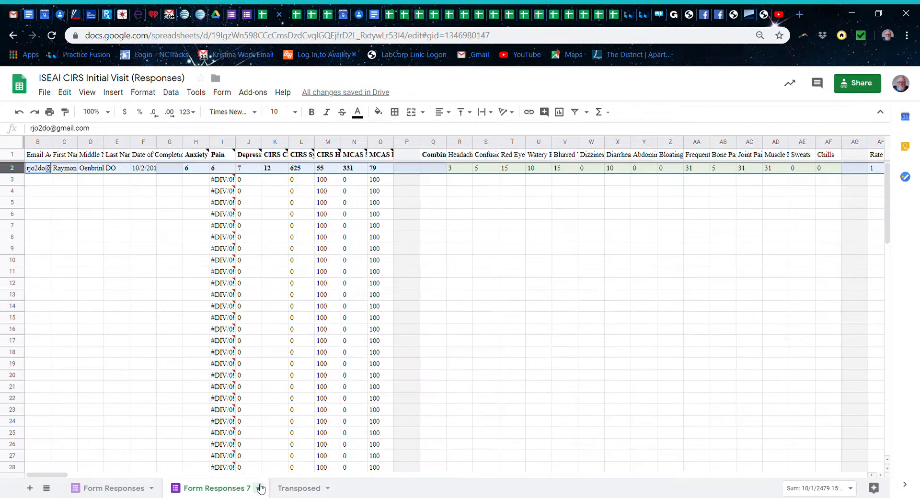
{"action": "left_click", "coordinate": [258, 489]}
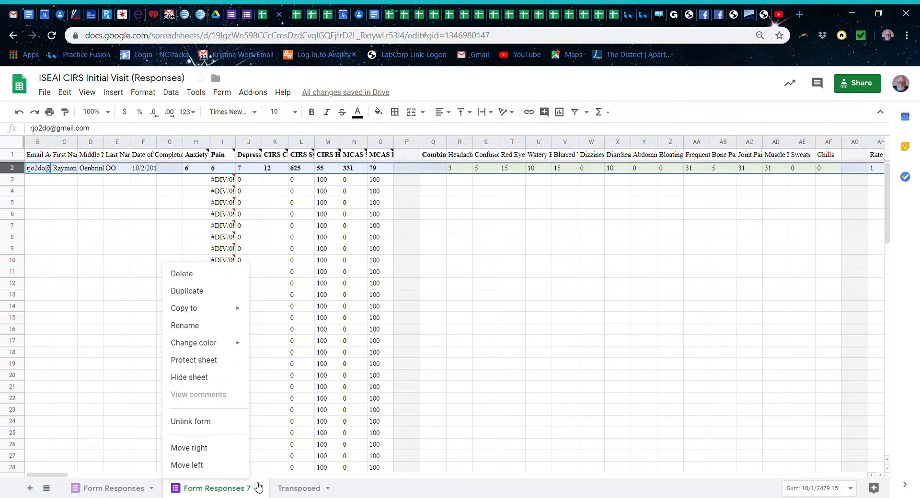
{"action": "left_click", "coordinate": [225, 378]}
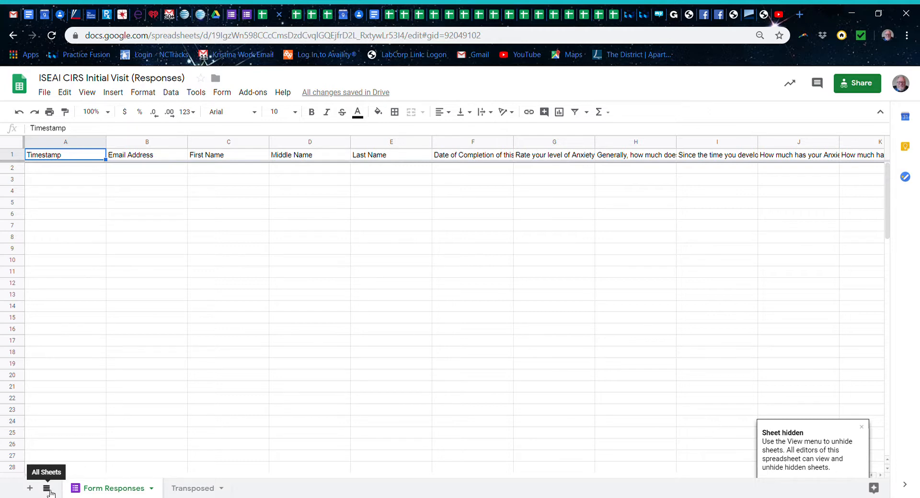
{"action": "left_click", "coordinate": [47, 488]}
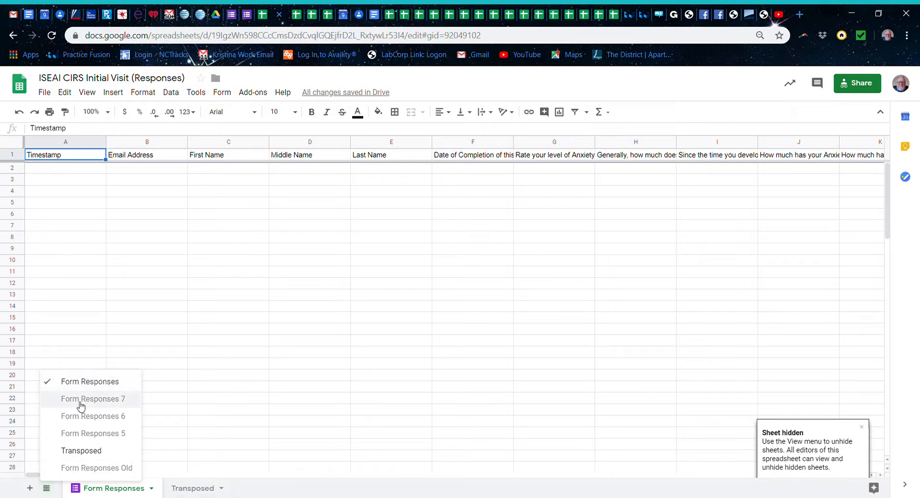
{"action": "left_click", "coordinate": [88, 321]}
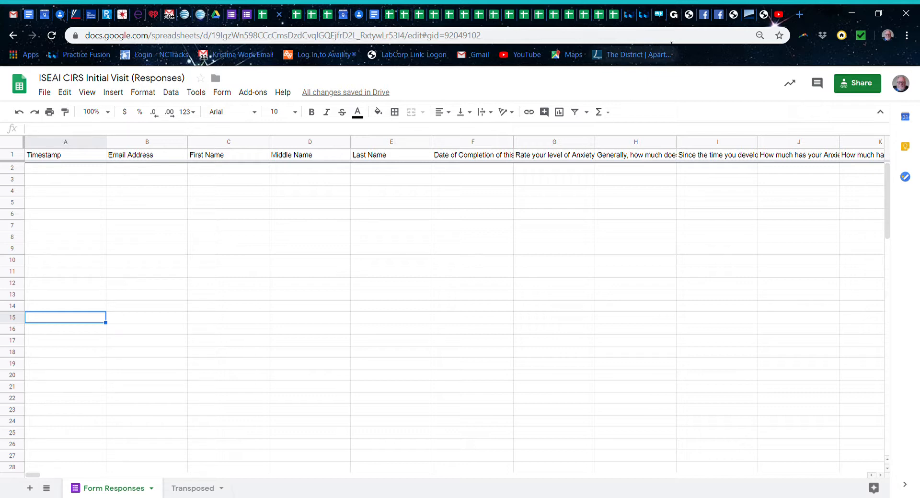
Switch to the appwell.net website, point out its address, and highlight the email address in the contact details below the Patient Satisfaction Survey
{"action": "left_click", "coordinate": [733, 15]}
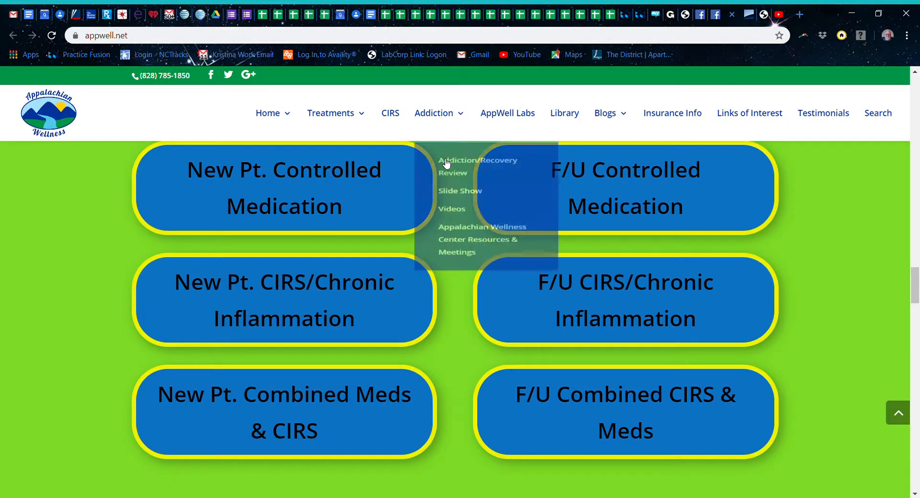
{"action": "left_click", "coordinate": [148, 39]}
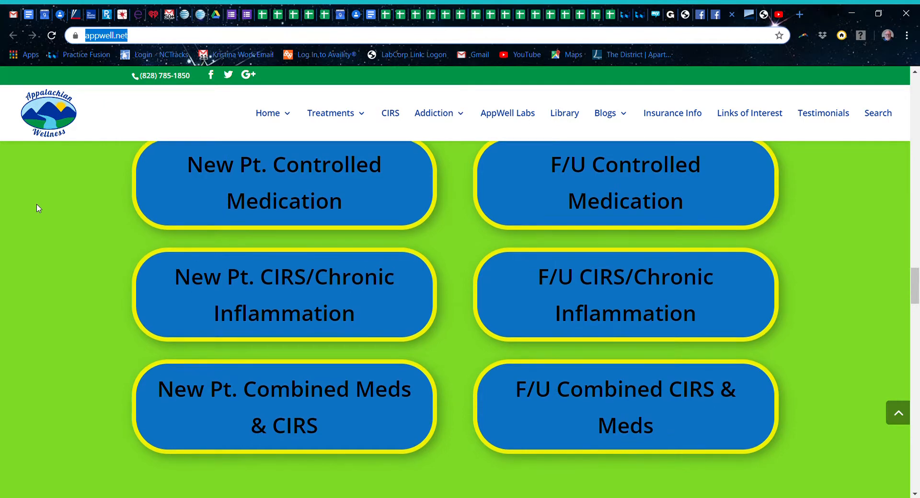
{"action": "scroll", "coordinate": [38, 208], "scroll_direction": "down", "scroll_amount": 3}
{"action": "scroll", "coordinate": [39, 208], "scroll_direction": "down", "scroll_amount": 8}
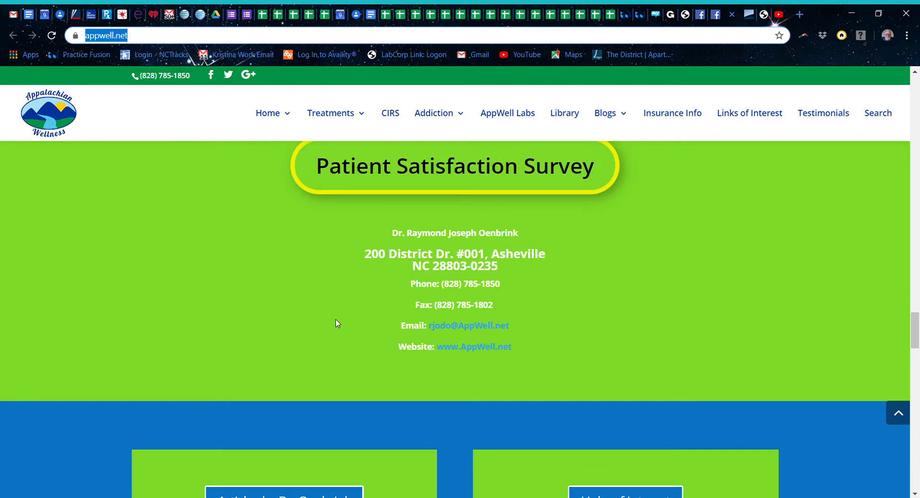
{"action": "left_click", "coordinate": [523, 329]}
{"action": "left_click_drag", "start_coordinate": [522, 329], "coordinate": [429, 329]}
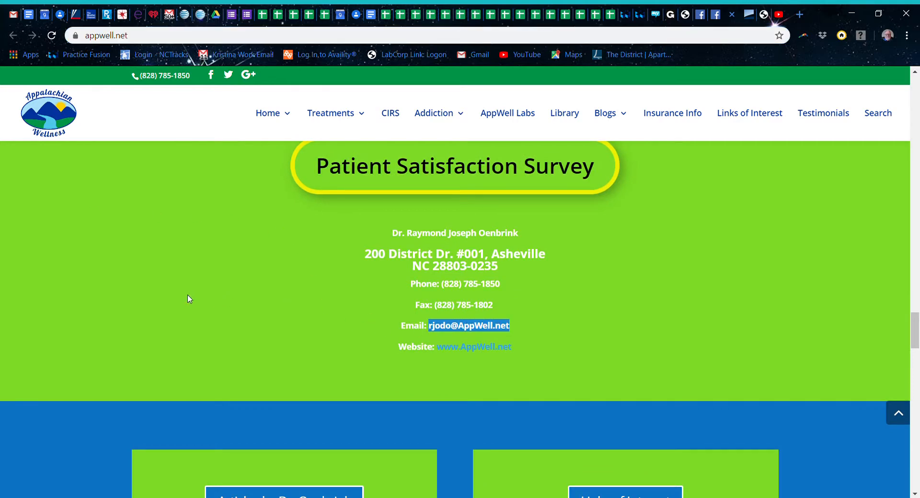